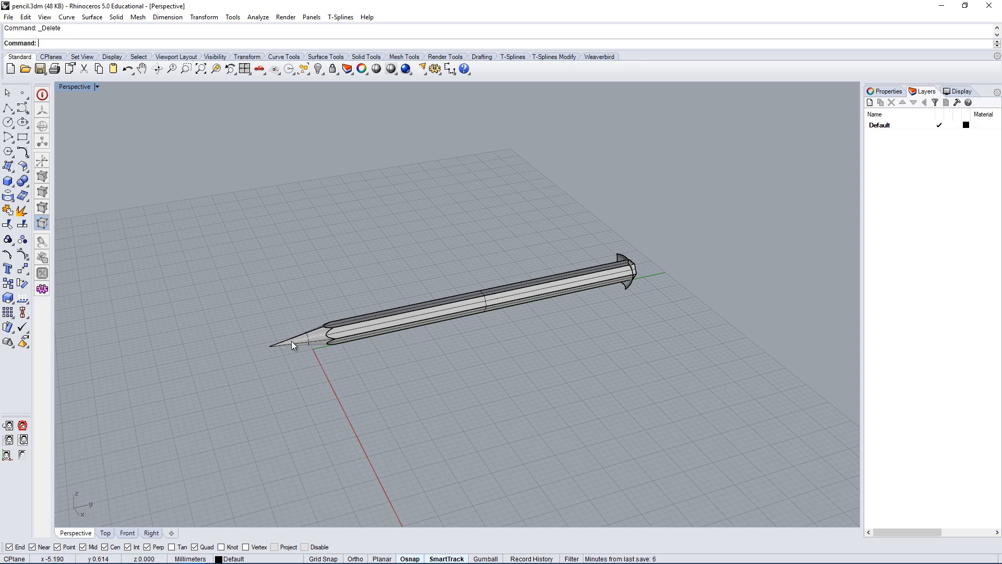
Examine the pencil model from several angles, including its sharpened tip, hexagonal body and the curved surface crossing its blunt end.
{"action": "mouse_move", "coordinate": [444, 417]}
{"action": "right_mouse_down"}
{"action": "mouse_move", "coordinate": [537, 376]}
{"action": "mouse_move", "coordinate": [526, 379]}
{"action": "right_mouse_up"}
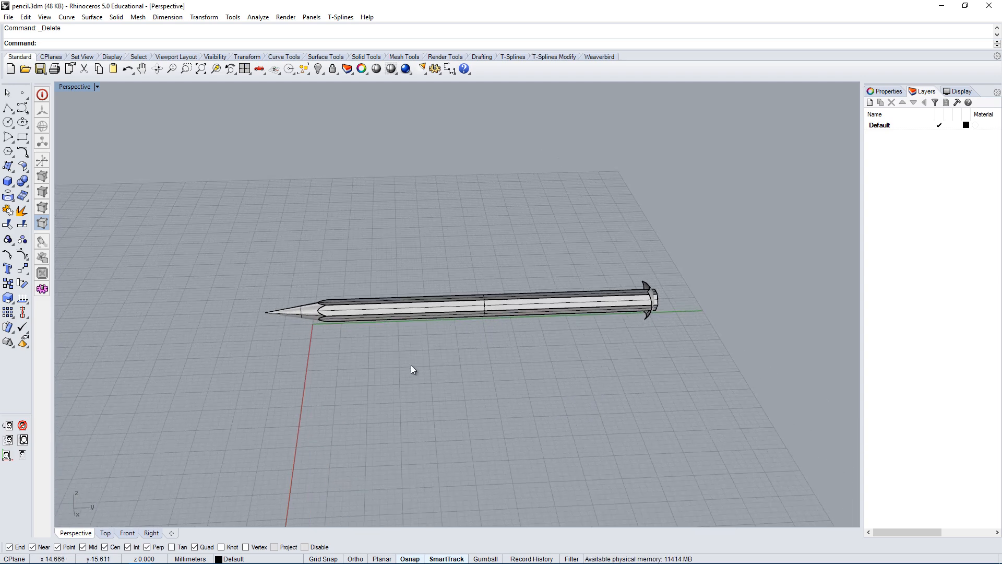
{"action": "mouse_move", "coordinate": [411, 365]}
{"action": "right_mouse_down"}
{"action": "mouse_move", "coordinate": [634, 374]}
{"action": "mouse_move", "coordinate": [601, 402]}
{"action": "mouse_move", "coordinate": [464, 312]}
{"action": "right_mouse_up"}
{"action": "left_click", "coordinate": [525, 306]}
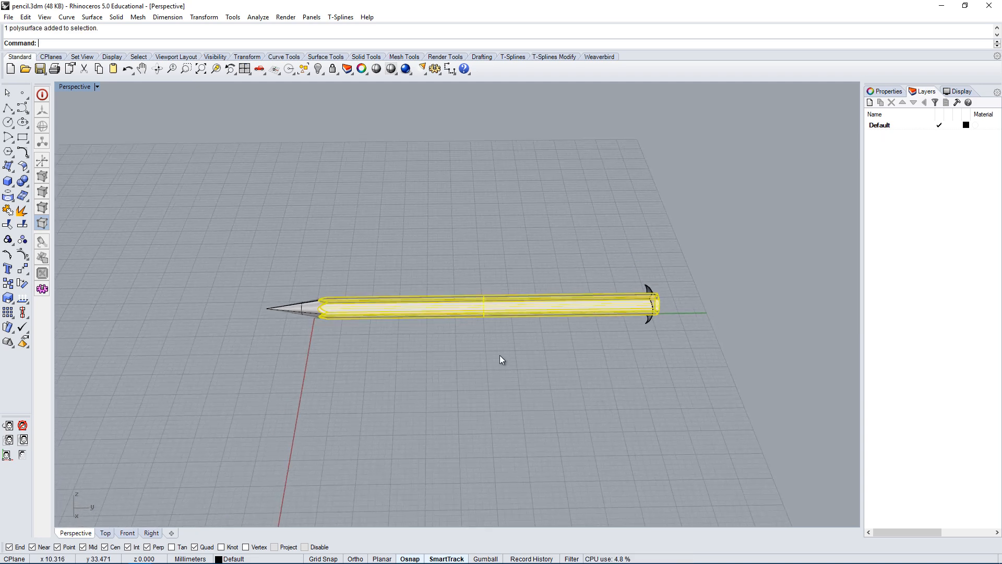
{"action": "left_click", "coordinate": [386, 375]}
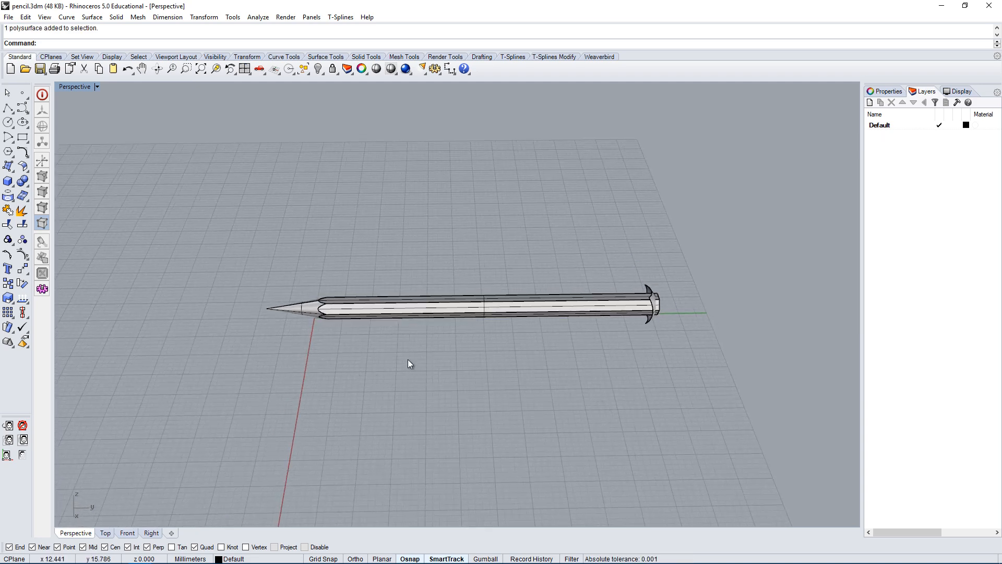
{"action": "mouse_move", "coordinate": [408, 364]}
{"action": "right_mouse_down"}
{"action": "mouse_move", "coordinate": [398, 369]}
{"action": "mouse_move", "coordinate": [438, 358]}
{"action": "mouse_move", "coordinate": [460, 371]}
{"action": "mouse_move", "coordinate": [441, 367]}
{"action": "right_mouse_up"}
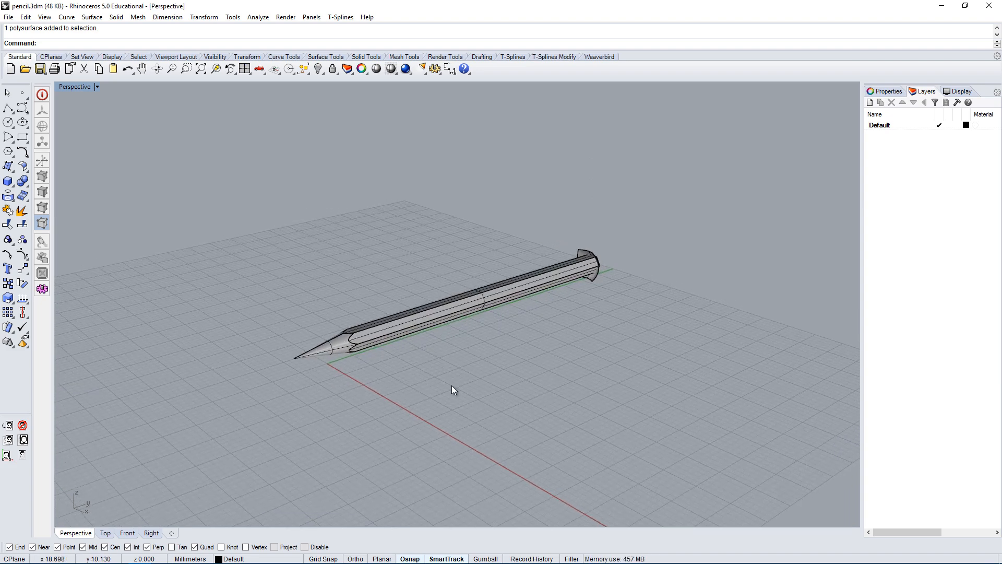
{"action": "right_click_drag", "start_coordinate": [463, 391], "coordinate": [459, 417]}
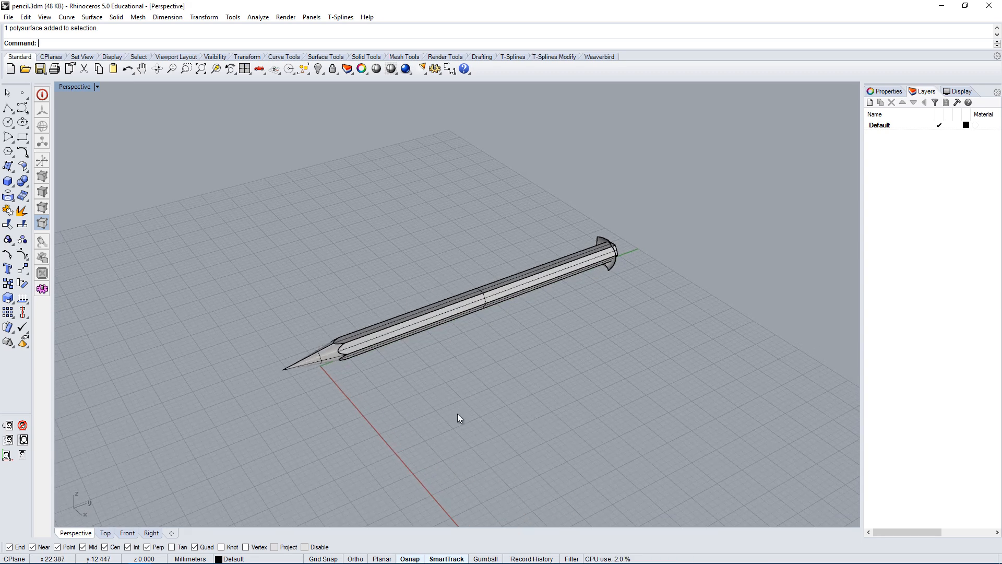
{"action": "right_click_drag", "start_coordinate": [457, 418], "coordinate": [347, 353]}
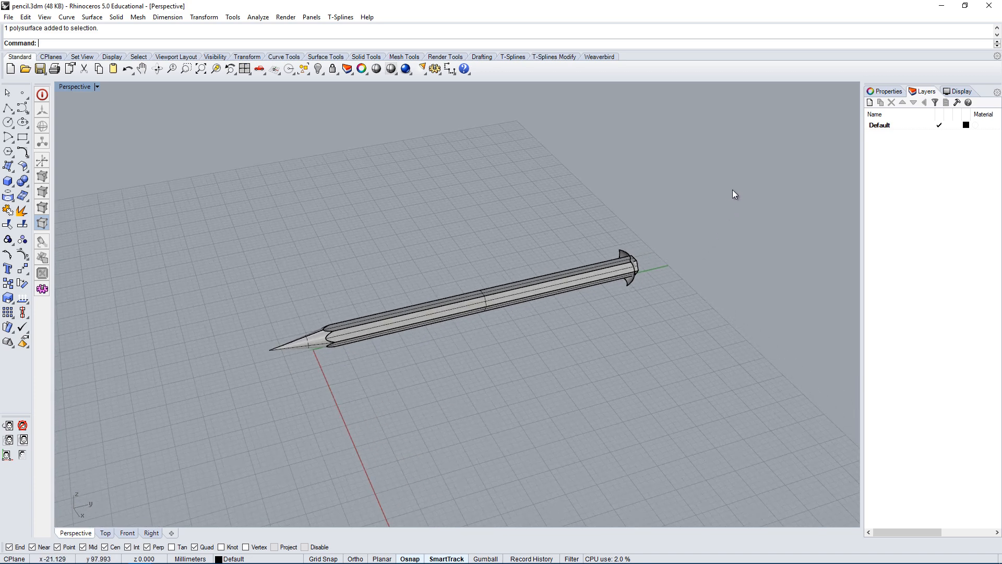
{"action": "left_click", "coordinate": [901, 127]}
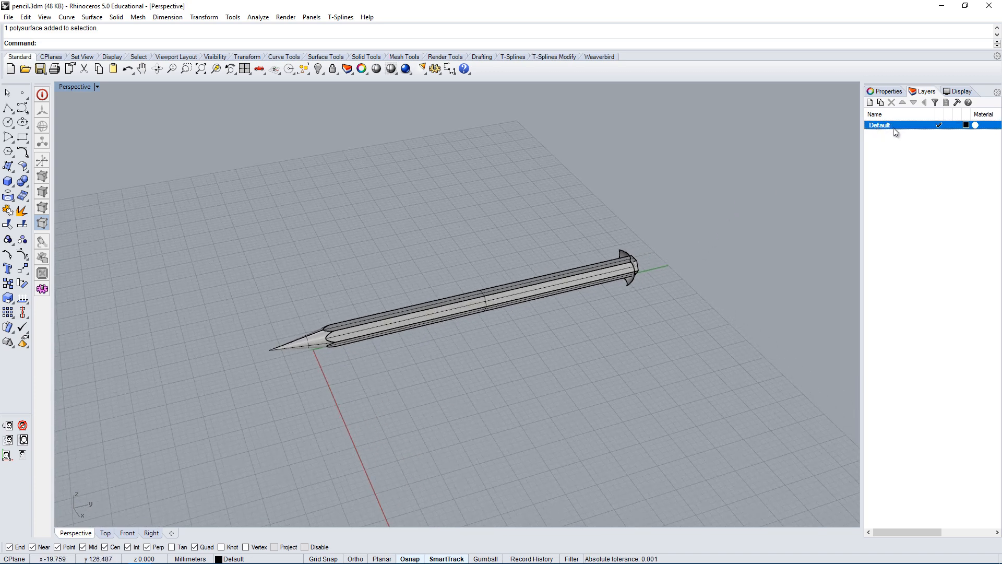
{"action": "mouse_move", "coordinate": [680, 294]}
{"action": "right_mouse_down"}
{"action": "mouse_move", "coordinate": [629, 269]}
{"action": "mouse_move", "coordinate": [719, 294]}
{"action": "right_mouse_up"}
{"action": "scroll", "coordinate": [719, 293], "scroll_direction": "up", "scroll_amount": 3}
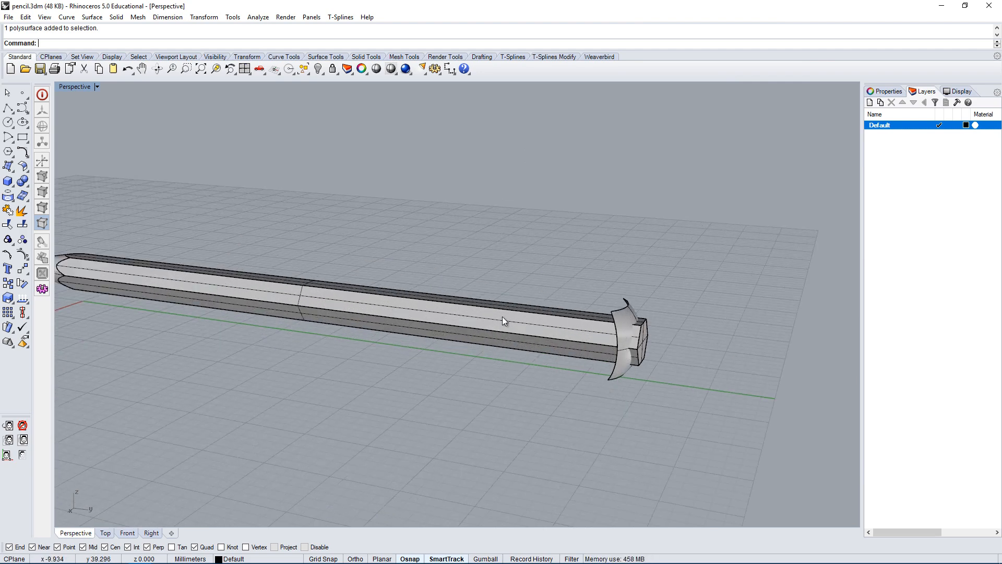
{"action": "mouse_move", "coordinate": [462, 264]}
{"action": "right_mouse_down"}
{"action": "mouse_move", "coordinate": [479, 313]}
{"action": "mouse_move", "coordinate": [586, 311]}
{"action": "mouse_move", "coordinate": [839, 215]}
{"action": "right_mouse_up"}
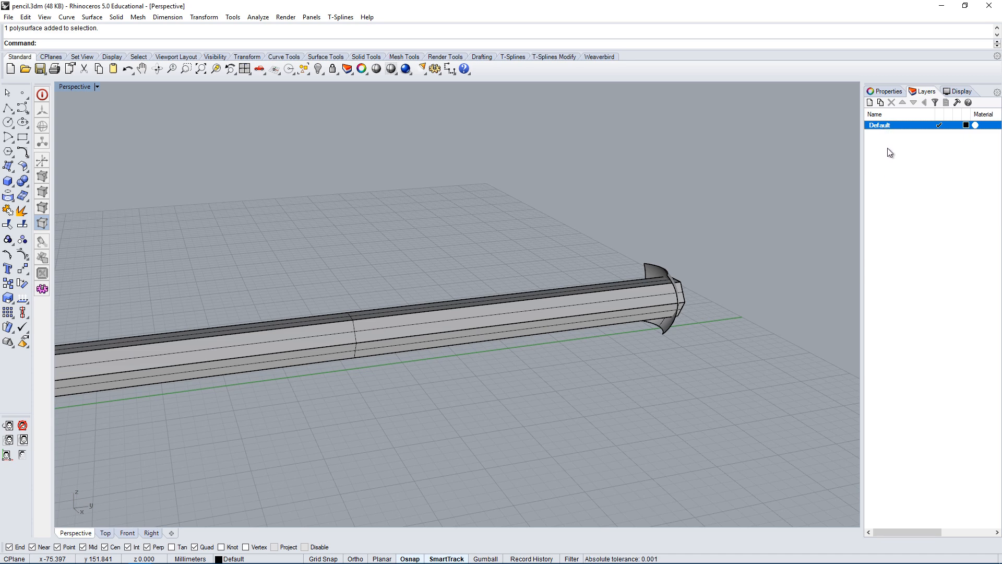
{"action": "mouse_move", "coordinate": [654, 311]}
{"action": "right_mouse_down"}
{"action": "mouse_move", "coordinate": [719, 310]}
{"action": "mouse_move", "coordinate": [685, 332]}
{"action": "mouse_move", "coordinate": [579, 280]}
{"action": "mouse_move", "coordinate": [505, 303]}
{"action": "right_mouse_up"}
Trim the flat end off the hexagonal pencil body, using the curved surface at the blunt end as the cutting object.
{"action": "left_click", "coordinate": [572, 284]}
{"action": "scroll", "coordinate": [504, 299], "scroll_direction": "up", "scroll_amount": 1}
{"action": "mouse_move", "coordinate": [487, 267]}
{"action": "right_mouse_down"}
{"action": "mouse_move", "coordinate": [507, 342]}
{"action": "mouse_move", "coordinate": [745, 414]}
{"action": "right_mouse_up"}
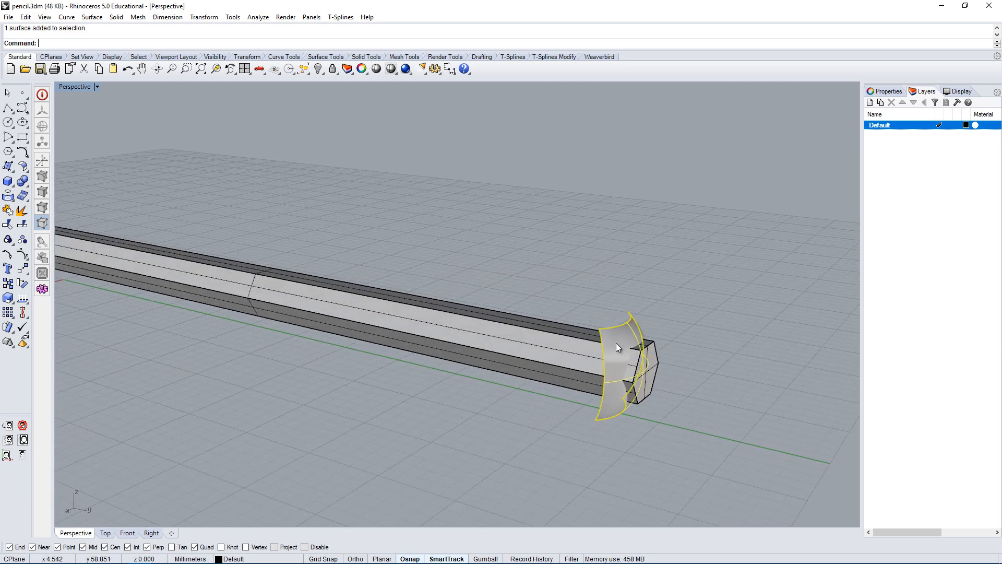
{"action": "type", "text": "Trim"}
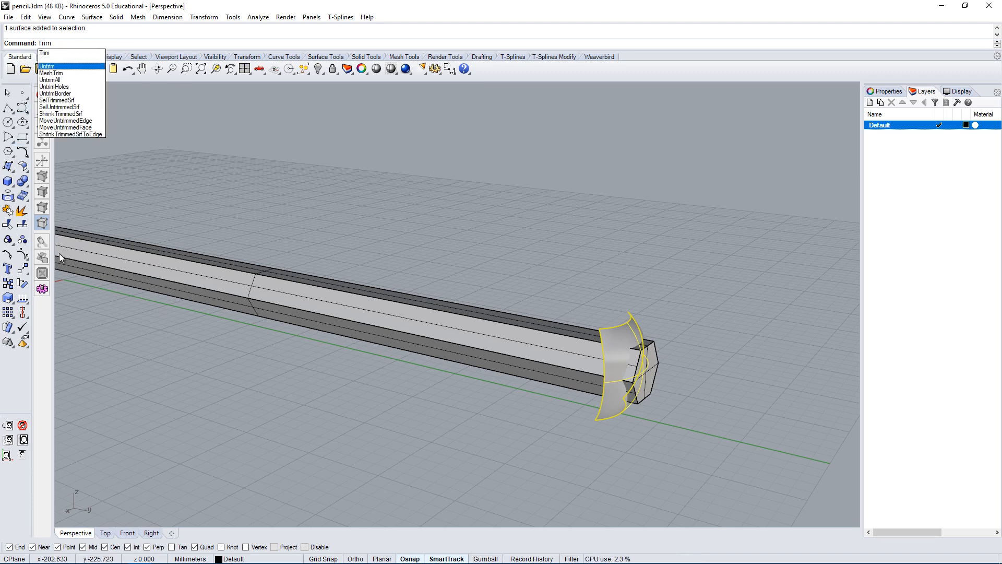
{"action": "left_click", "coordinate": [80, 202]}
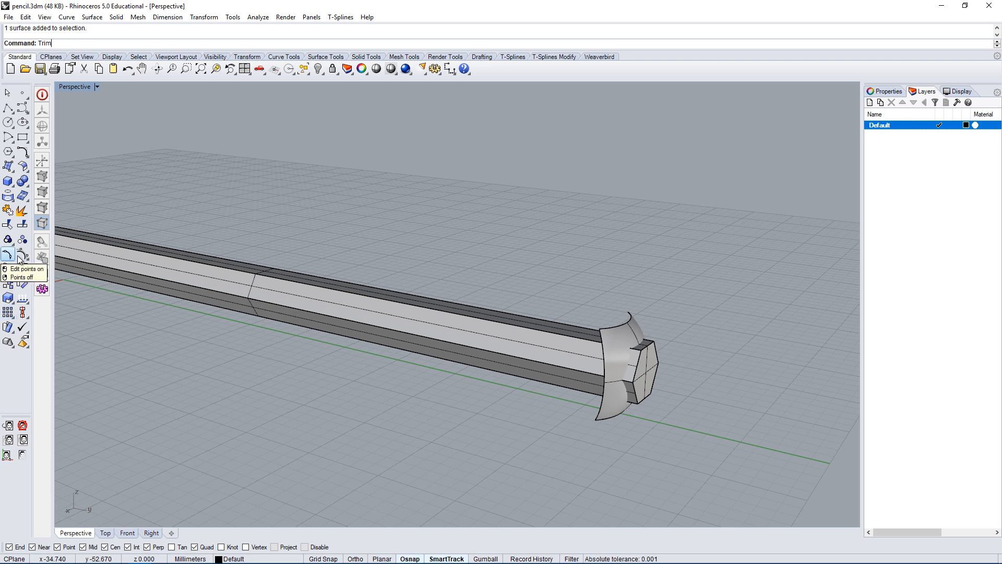
{"action": "left_click", "coordinate": [12, 224]}
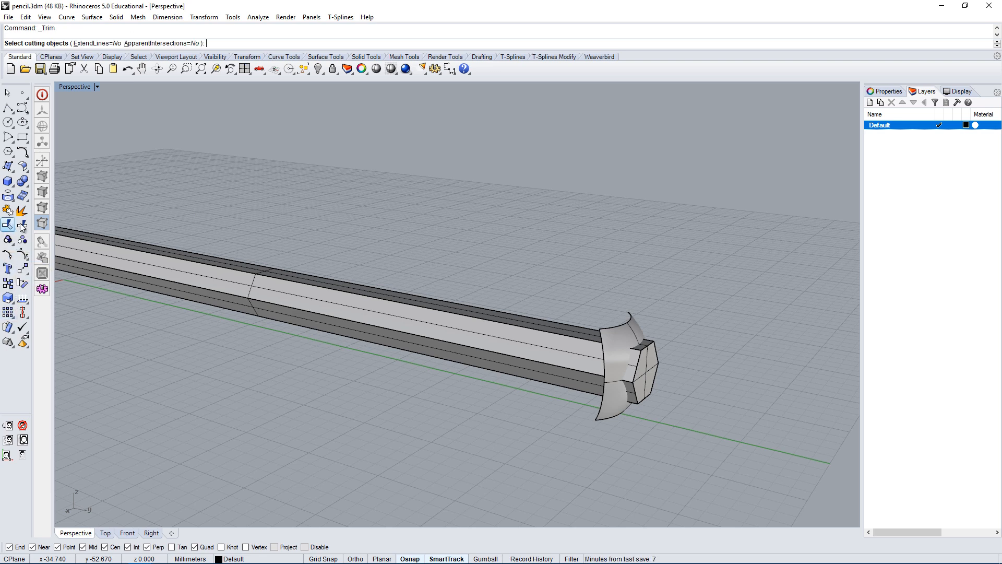
{"action": "left_click", "coordinate": [635, 327]}
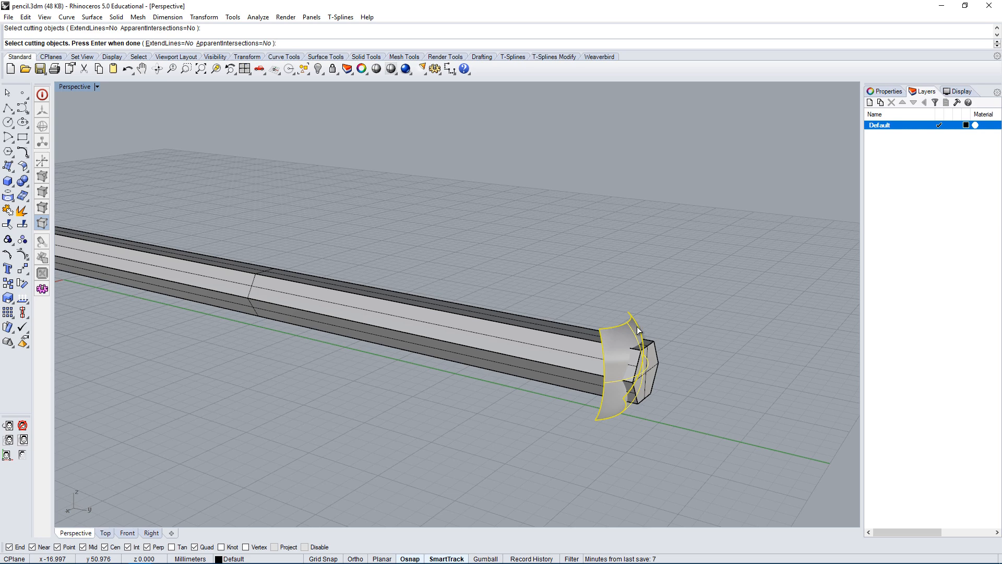
{"action": "key", "text": "Return"}
{"action": "mouse_move", "coordinate": [686, 311]}
{"action": "right_mouse_down"}
{"action": "mouse_move", "coordinate": [728, 357]}
{"action": "mouse_move", "coordinate": [698, 334]}
{"action": "right_mouse_up"}
{"action": "left_click", "coordinate": [698, 334]}
{"action": "mouse_move", "coordinate": [725, 381]}
{"action": "right_mouse_down"}
{"action": "mouse_move", "coordinate": [508, 305]}
{"action": "mouse_move", "coordinate": [573, 360]}
{"action": "right_mouse_up"}
{"action": "key", "text": "Return"}
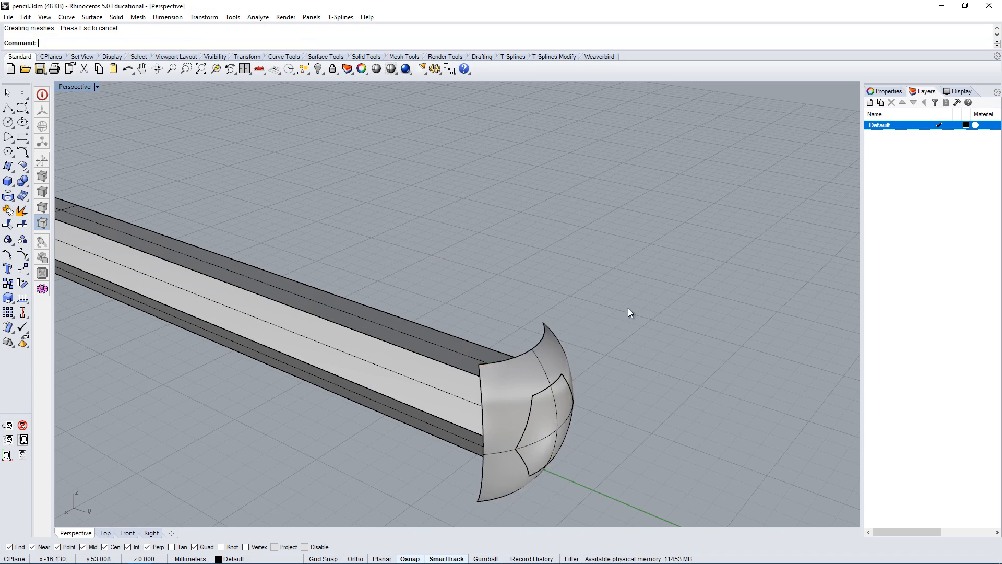
Trim away the part of the curved surface overhanging the pencil's sides, using the hexagonal body as the cutting object.
{"action": "right_click_drag", "start_coordinate": [630, 312], "coordinate": [577, 353]}
{"action": "left_click", "coordinate": [540, 302]}
{"action": "key", "text": "Return"}
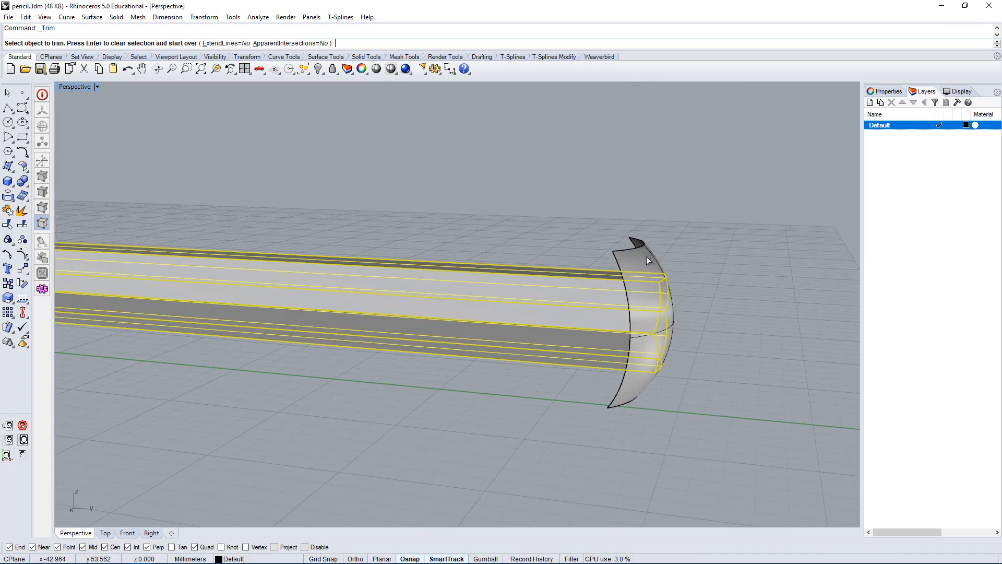
{"action": "left_click", "coordinate": [666, 271]}
{"action": "key", "text": "Return"}
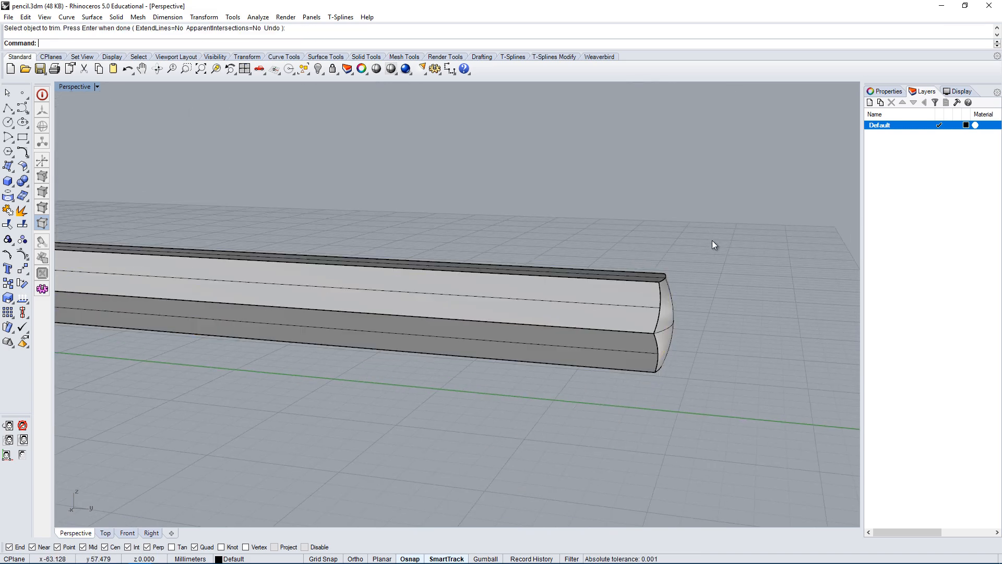
Inspect the trimmed domed cap on the pencil's blunt end and how it meets the hexagonal body.
{"action": "mouse_move", "coordinate": [712, 240]}
{"action": "right_mouse_down"}
{"action": "mouse_move", "coordinate": [684, 266]}
{"action": "mouse_move", "coordinate": [380, 296]}
{"action": "right_mouse_up"}
{"action": "left_click", "coordinate": [358, 248]}
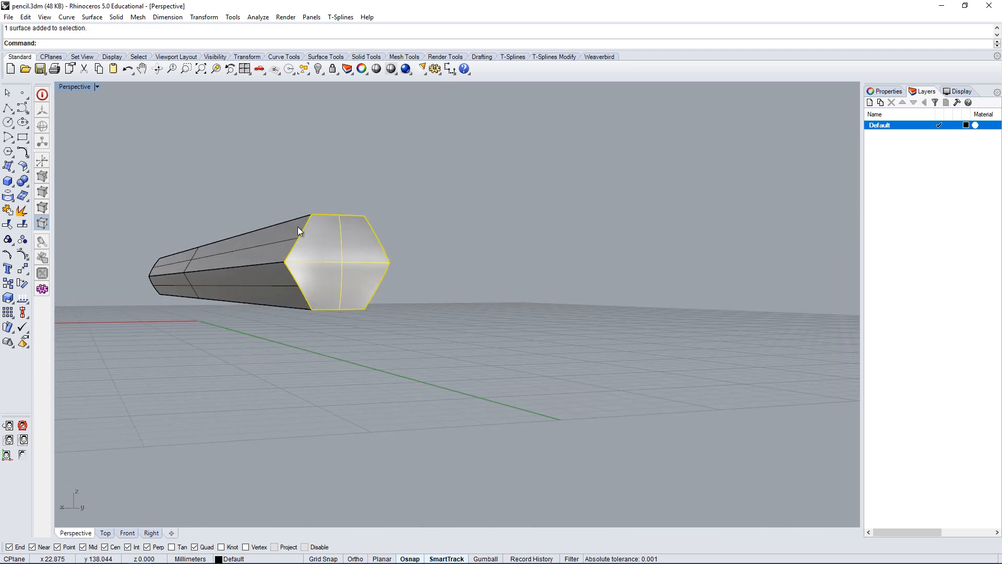
{"action": "mouse_move", "coordinate": [324, 265]}
{"action": "right_mouse_down"}
{"action": "mouse_move", "coordinate": [445, 327]}
{"action": "mouse_move", "coordinate": [703, 383]}
{"action": "right_mouse_up"}
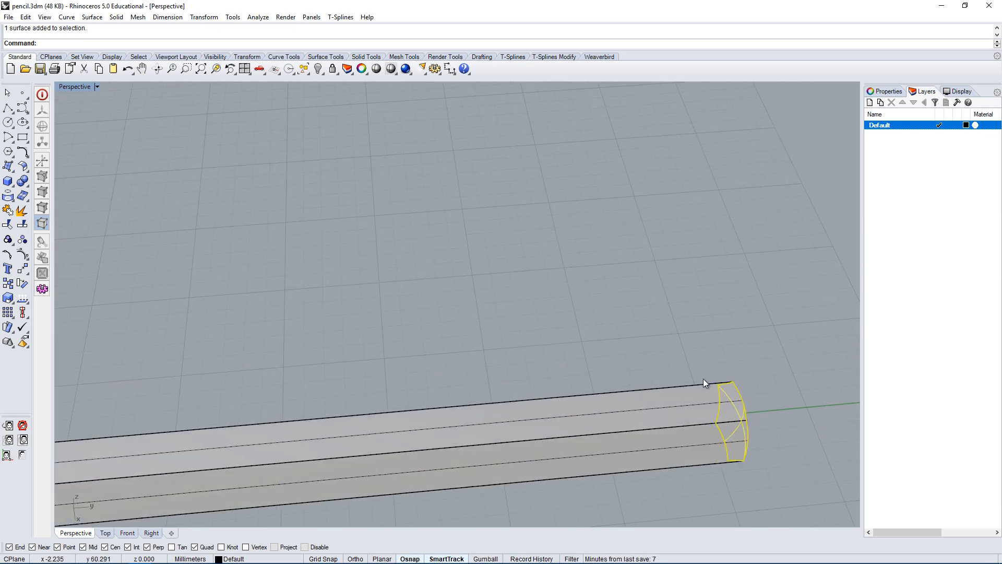
{"action": "mouse_move", "coordinate": [775, 390]}
{"action": "right_mouse_down"}
{"action": "mouse_move", "coordinate": [490, 381]}
{"action": "mouse_move", "coordinate": [503, 342]}
{"action": "mouse_move", "coordinate": [574, 361]}
{"action": "mouse_move", "coordinate": [556, 337]}
{"action": "mouse_move", "coordinate": [715, 313]}
{"action": "mouse_move", "coordinate": [503, 367]}
{"action": "mouse_move", "coordinate": [494, 343]}
{"action": "right_mouse_up"}
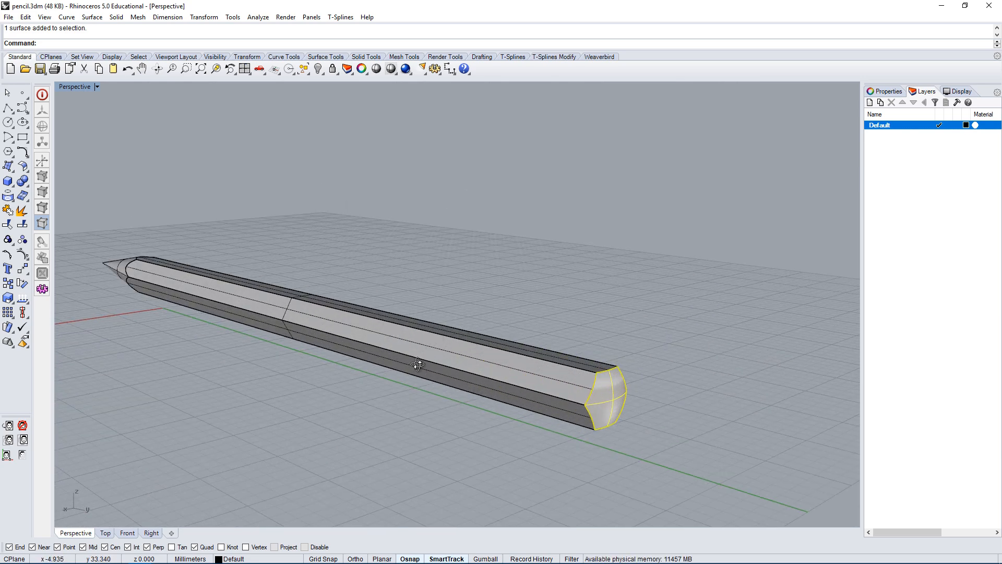
{"action": "scroll", "coordinate": [363, 301], "scroll_direction": "up", "scroll_amount": 2}
{"action": "mouse_move", "coordinate": [321, 310]}
{"action": "right_mouse_down"}
{"action": "mouse_move", "coordinate": [468, 323]}
{"action": "mouse_move", "coordinate": [487, 360]}
{"action": "right_mouse_up"}
{"action": "scroll", "coordinate": [487, 359], "scroll_direction": "down", "scroll_amount": 3}
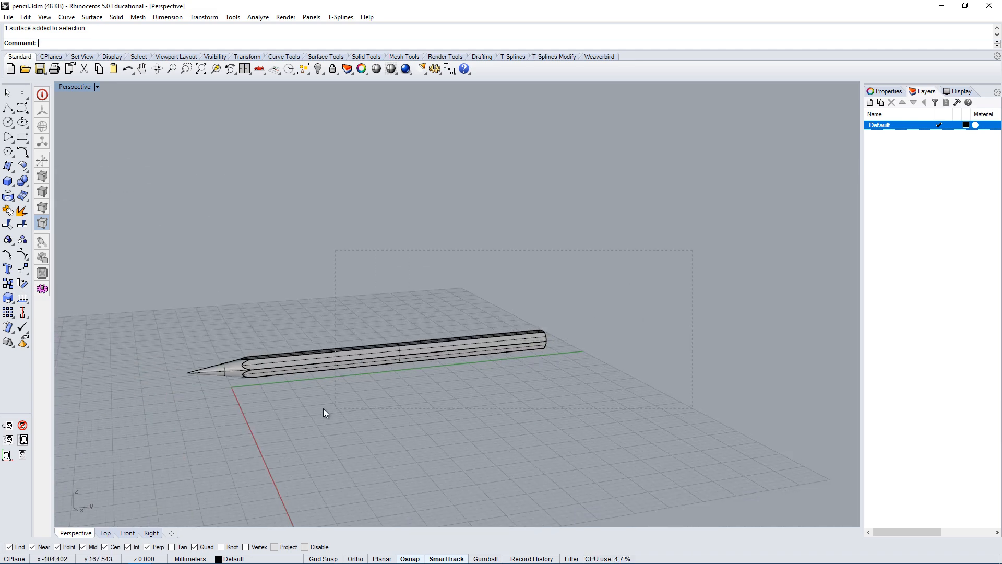
Join the pencil's body, tip surface and domed end cap into one polysurface.
{"action": "left_click_drag", "start_coordinate": [212, 421], "coordinate": [214, 421]}
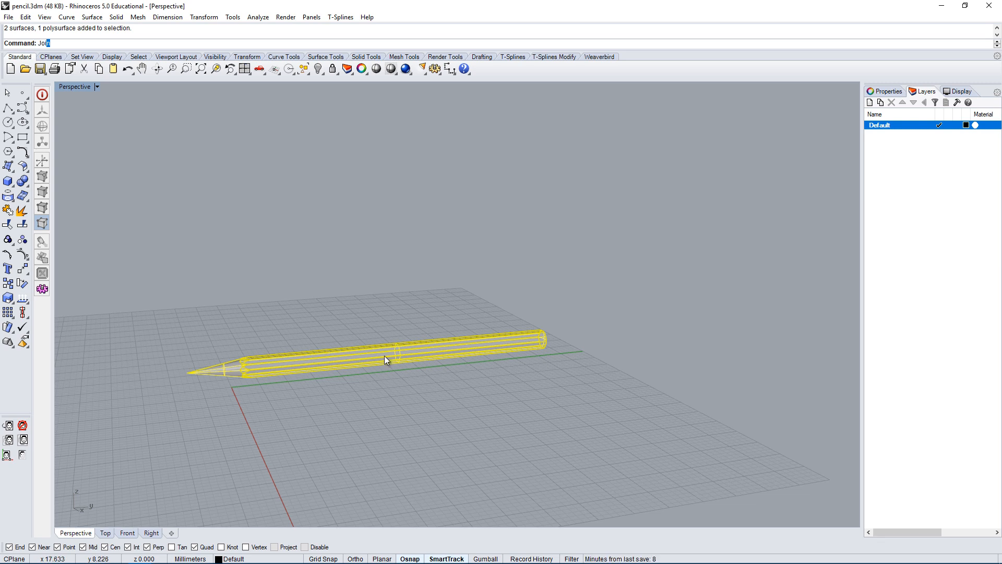
{"action": "type", "text": "Joi"}
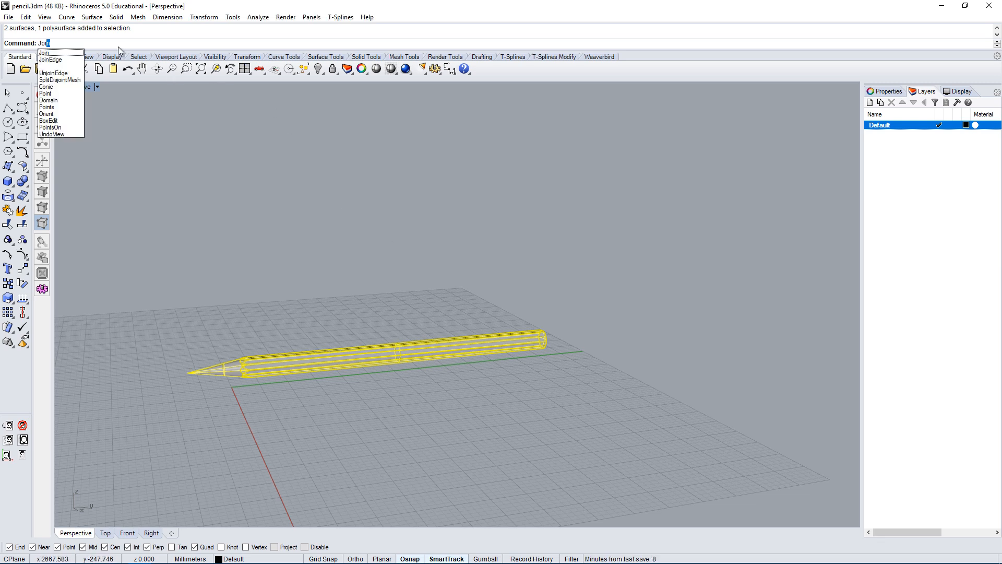
{"action": "left_click", "coordinate": [58, 53]}
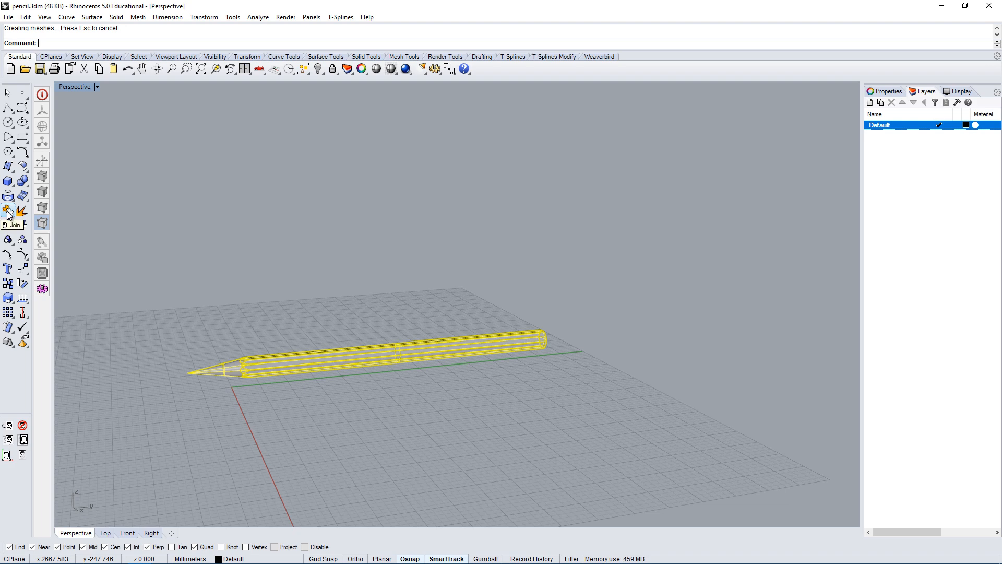
{"action": "left_click", "coordinate": [399, 274]}
{"action": "right_click_drag", "start_coordinate": [399, 274], "coordinate": [454, 312]}
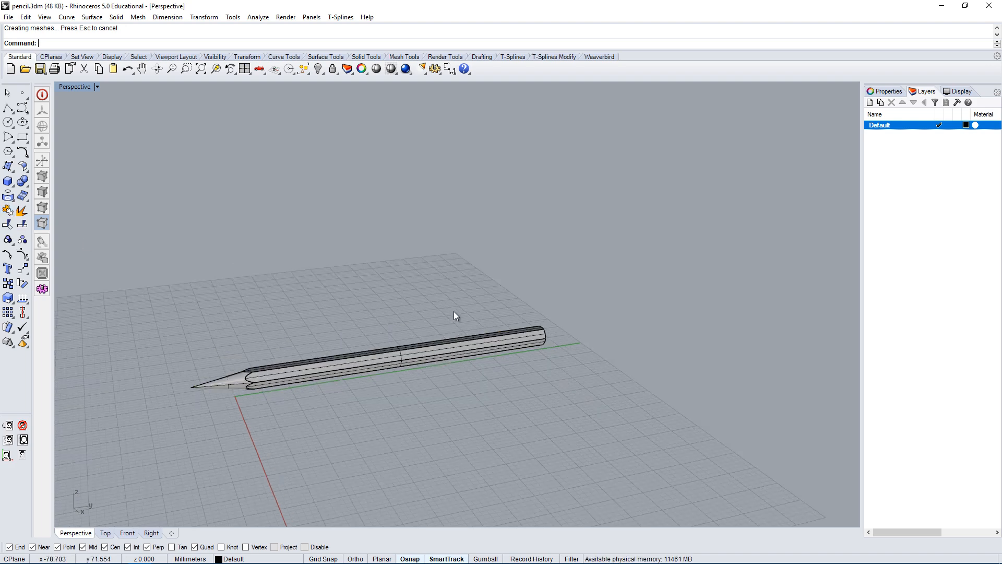
Select the joined pencil and run the Show Edges analysis on it.
{"action": "left_click", "coordinate": [493, 343]}
{"action": "mouse_move", "coordinate": [524, 367]}
{"action": "right_mouse_down"}
{"action": "mouse_move", "coordinate": [386, 327]}
{"action": "mouse_move", "coordinate": [407, 354]}
{"action": "mouse_move", "coordinate": [341, 373]}
{"action": "mouse_move", "coordinate": [465, 293]}
{"action": "mouse_move", "coordinate": [396, 312]}
{"action": "mouse_move", "coordinate": [323, 375]}
{"action": "right_mouse_up"}
{"action": "left_click", "coordinate": [339, 373]}
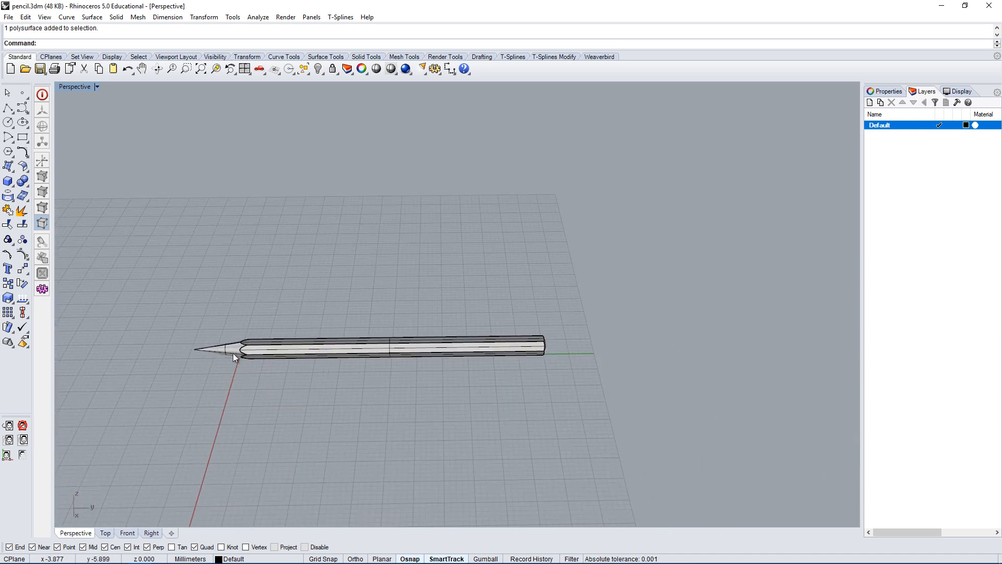
{"action": "left_click", "coordinate": [513, 340]}
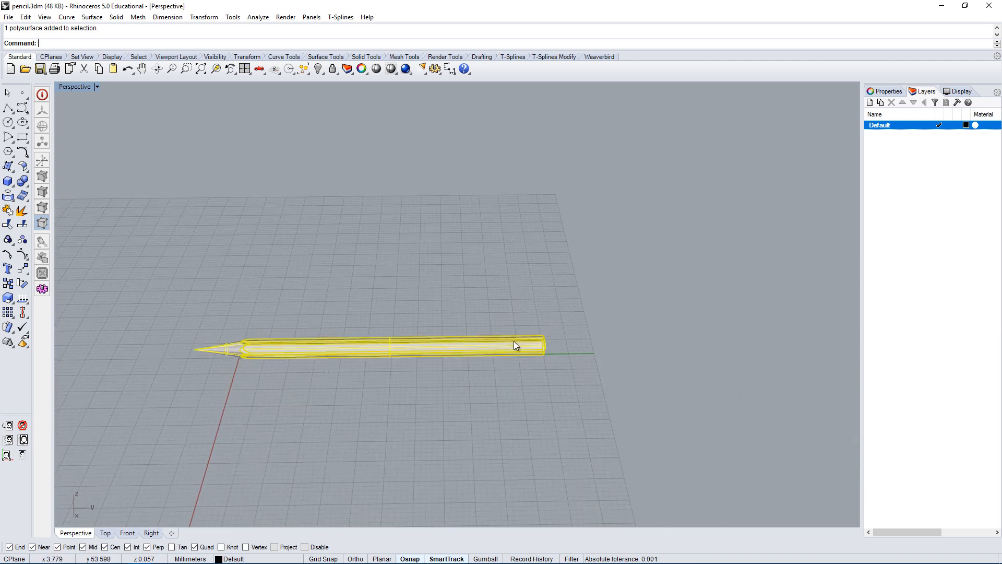
{"action": "left_click", "coordinate": [257, 17]}
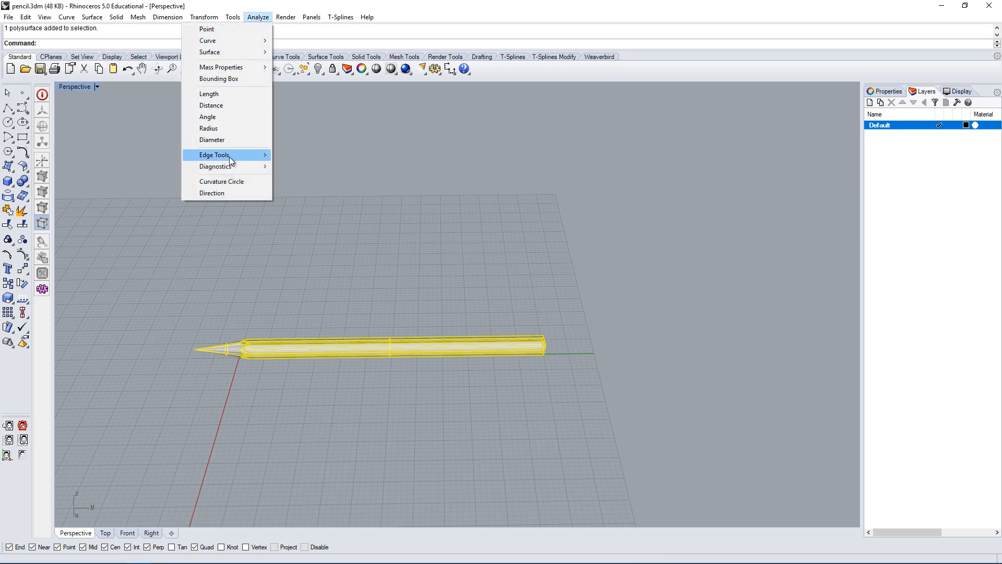
{"action": "mouse_move", "coordinate": [212, 154]}
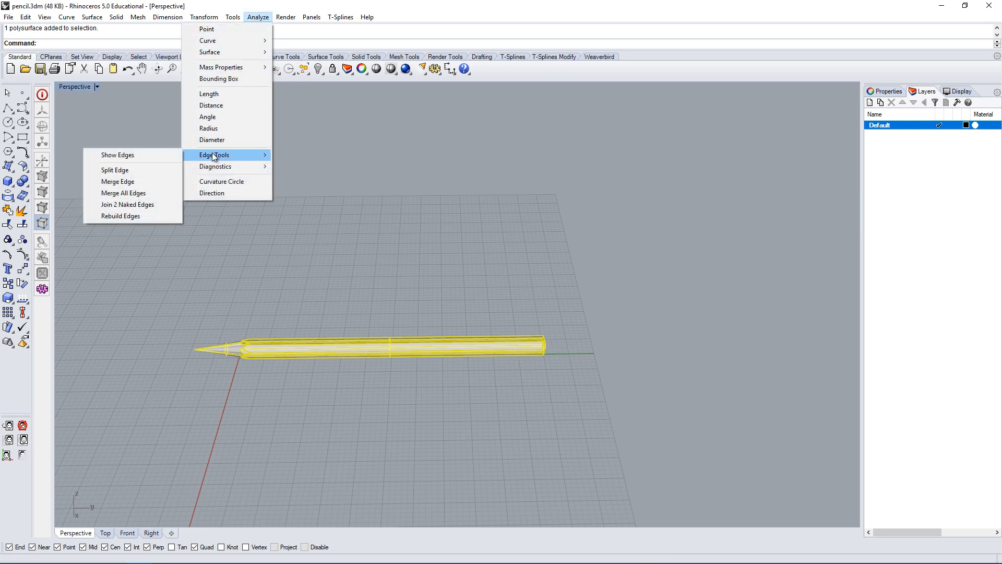
{"action": "left_click", "coordinate": [134, 155]}
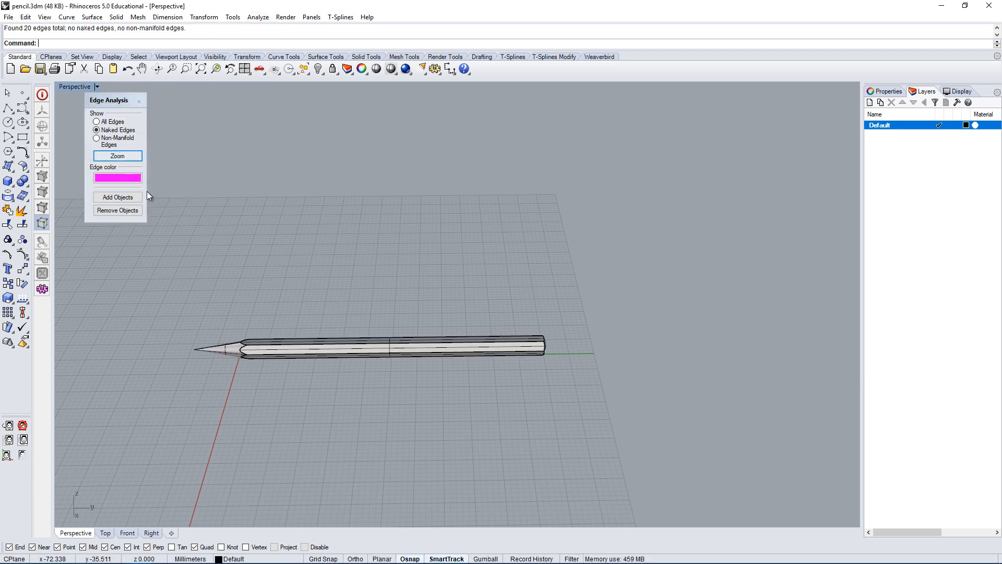
Compare the All Edges and Naked Edges displays around the pencil to check that the polysurface is closed.
{"action": "left_click", "coordinate": [98, 122]}
{"action": "left_click", "coordinate": [96, 130]}
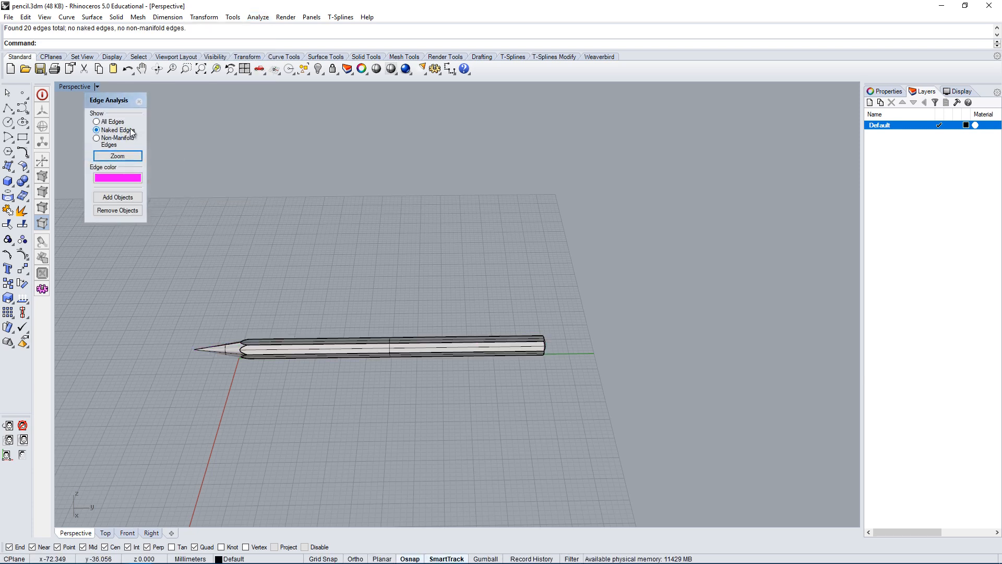
{"action": "left_click", "coordinate": [296, 351]}
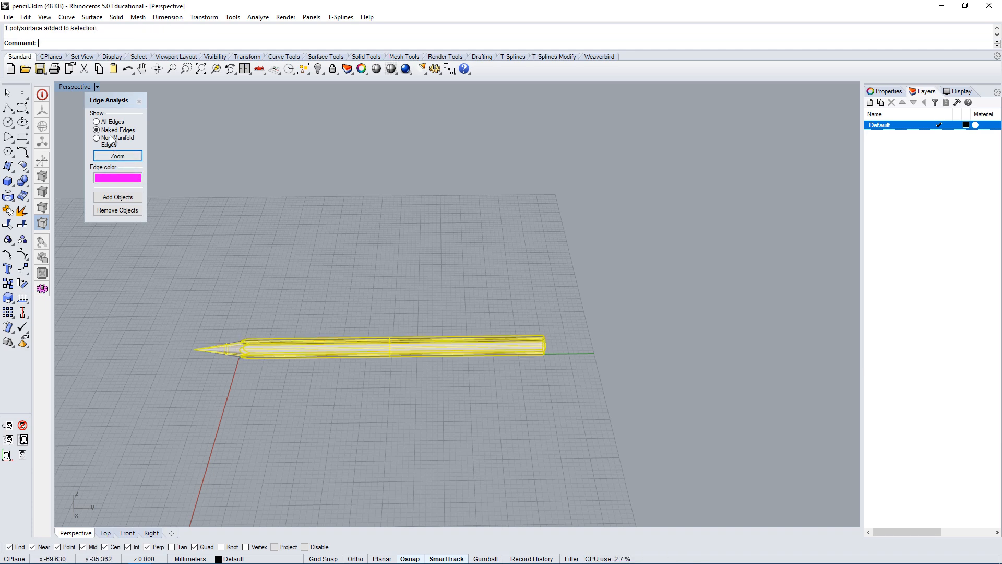
{"action": "left_click", "coordinate": [97, 121]}
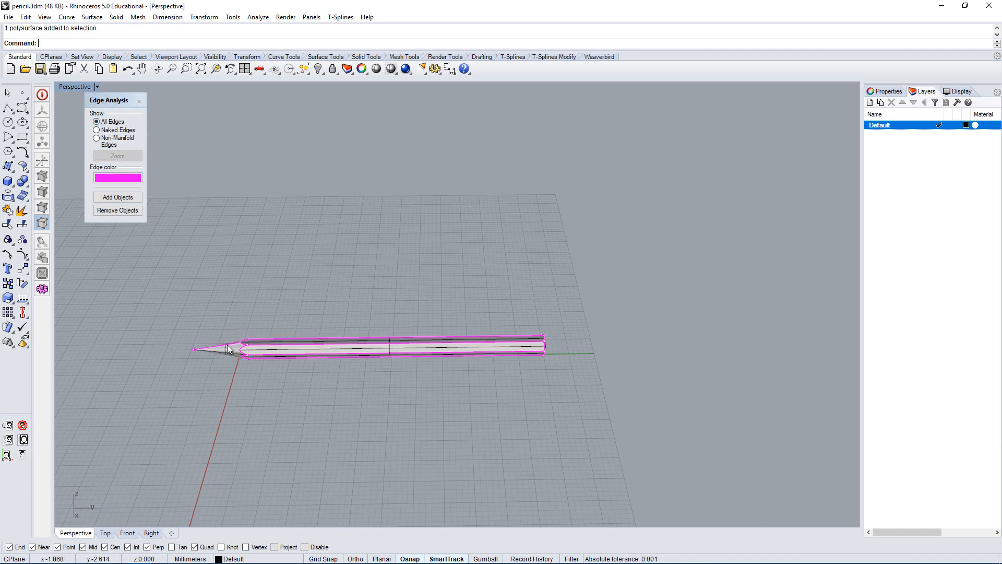
{"action": "mouse_move", "coordinate": [227, 344]}
{"action": "right_mouse_down"}
{"action": "mouse_move", "coordinate": [351, 358]}
{"action": "mouse_move", "coordinate": [448, 327]}
{"action": "mouse_move", "coordinate": [566, 372]}
{"action": "mouse_move", "coordinate": [519, 380]}
{"action": "mouse_move", "coordinate": [131, 168]}
{"action": "right_mouse_up"}
{"action": "left_click", "coordinate": [131, 130]}
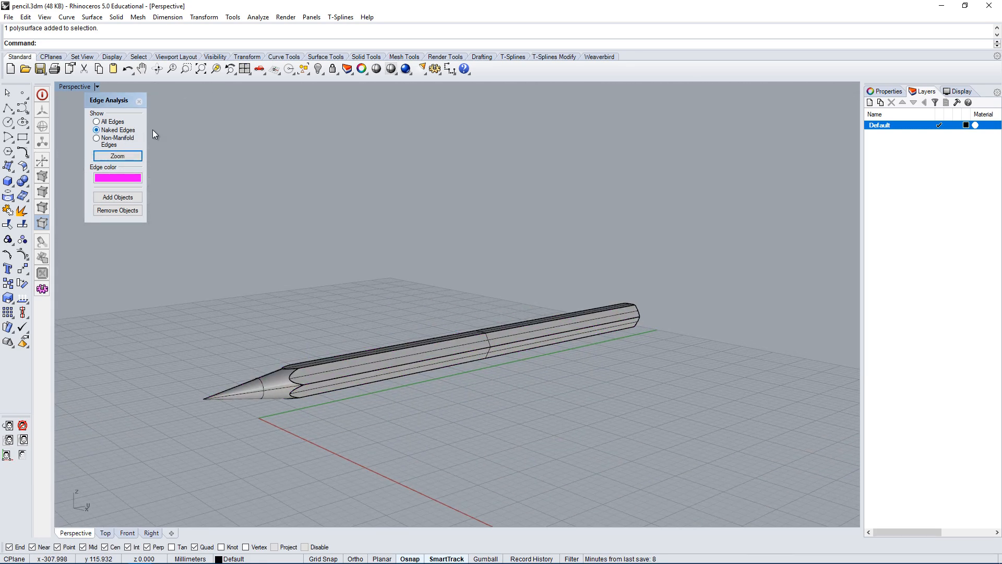
{"action": "mouse_move", "coordinate": [152, 129]}
{"action": "right_mouse_down"}
{"action": "mouse_move", "coordinate": [641, 275]}
{"action": "mouse_move", "coordinate": [533, 366]}
{"action": "right_mouse_up"}
{"action": "left_click", "coordinate": [534, 365]}
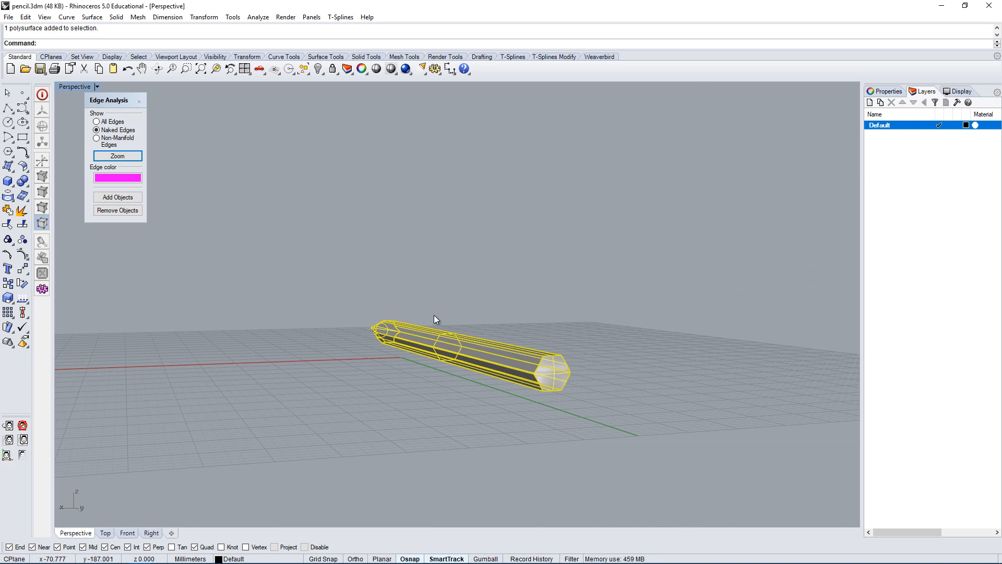
View the pencil from both ends, close the edge analysis and deselect the model.
{"action": "right_click_drag", "start_coordinate": [365, 367], "coordinate": [636, 420]}
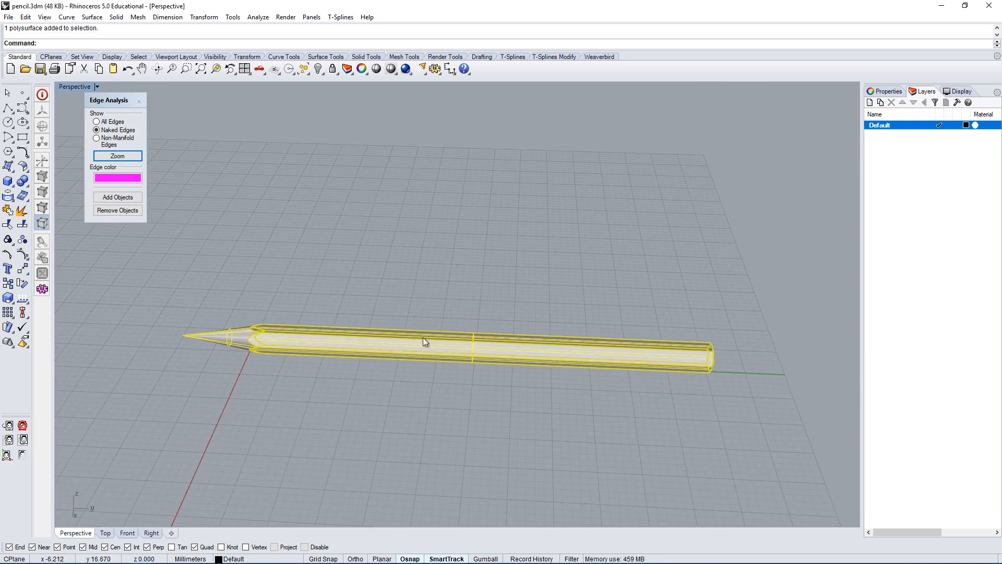
{"action": "mouse_move", "coordinate": [469, 337]}
{"action": "right_mouse_down"}
{"action": "mouse_move", "coordinate": [436, 298]}
{"action": "mouse_move", "coordinate": [292, 220]}
{"action": "right_mouse_up"}
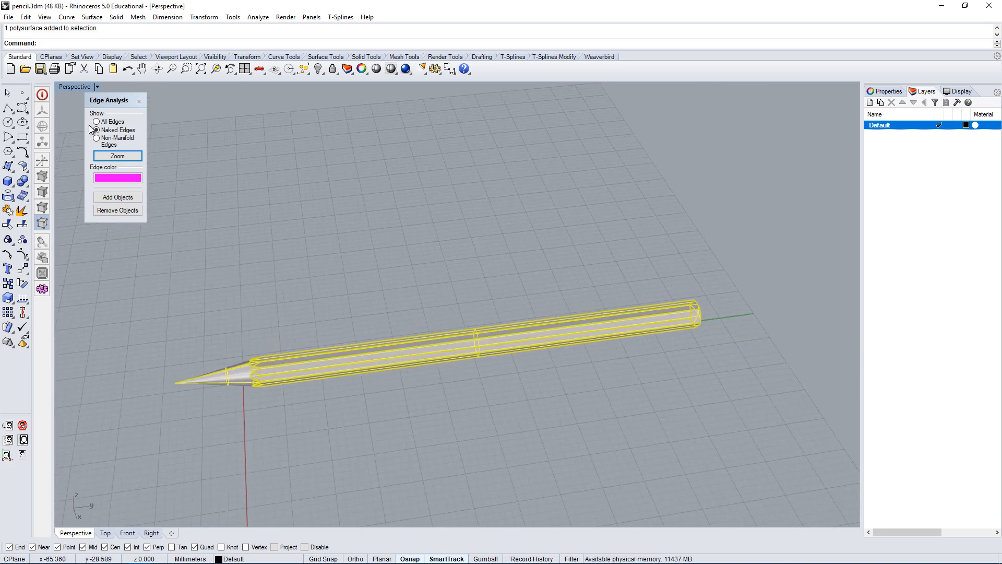
{"action": "left_click_drag", "start_coordinate": [104, 103], "coordinate": [64, 96]}
{"action": "left_click", "coordinate": [97, 95]}
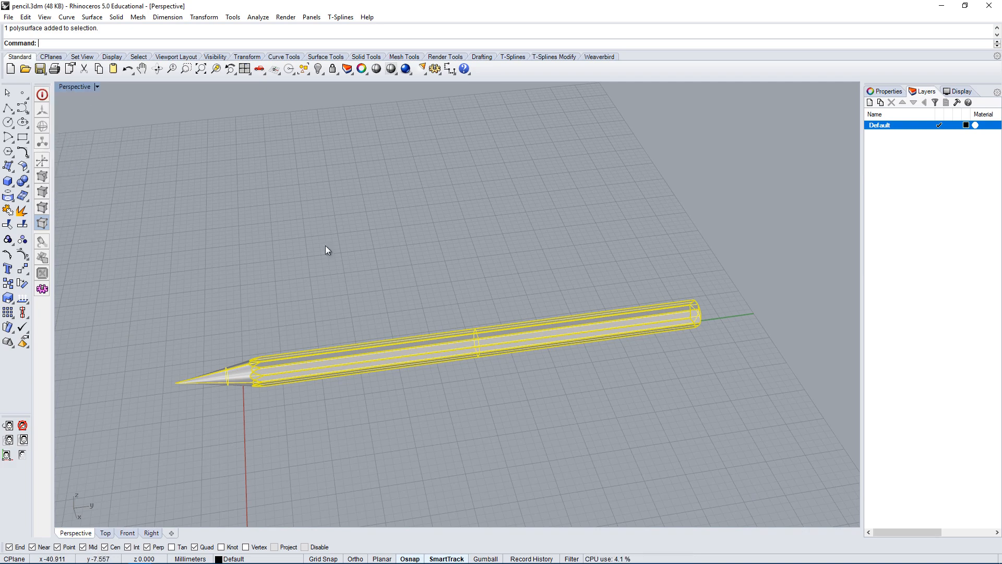
{"action": "left_click", "coordinate": [325, 245]}
Fillet the long edges of the hexagonal pencil body with FilletEdge at a radius of 0.3 mm.
{"action": "mouse_move", "coordinate": [325, 245]}
{"action": "right_mouse_down"}
{"action": "mouse_move", "coordinate": [672, 303]}
{"action": "mouse_move", "coordinate": [452, 339]}
{"action": "mouse_move", "coordinate": [473, 365]}
{"action": "mouse_move", "coordinate": [476, 308]}
{"action": "right_mouse_up"}
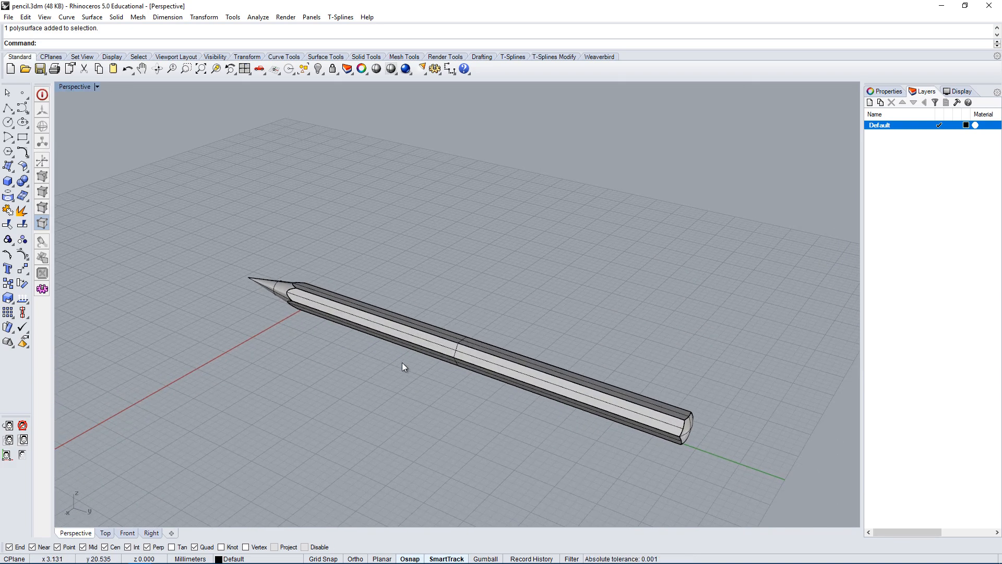
{"action": "right_click_drag", "start_coordinate": [504, 325], "coordinate": [444, 275]}
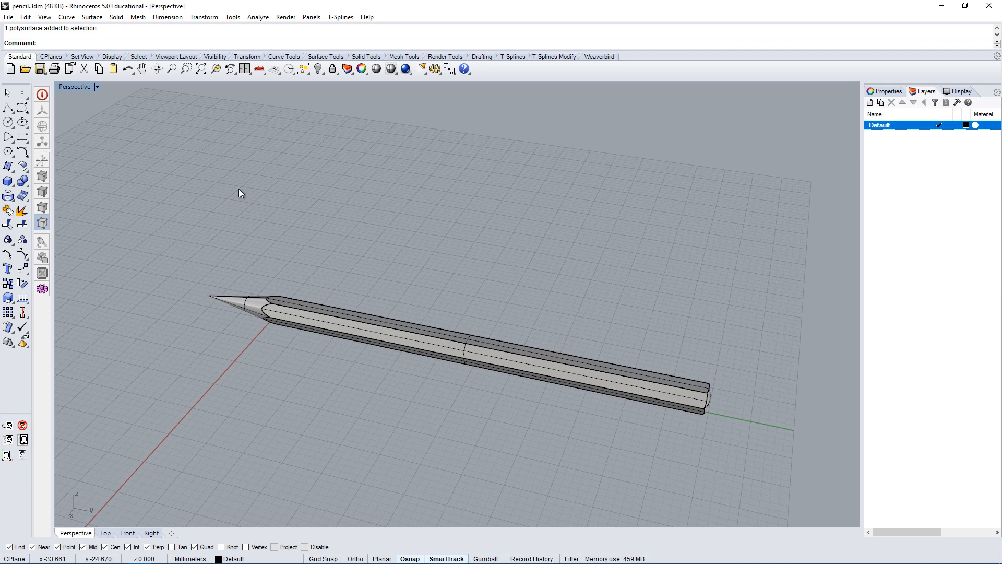
{"action": "type", "text": "Fillet"}
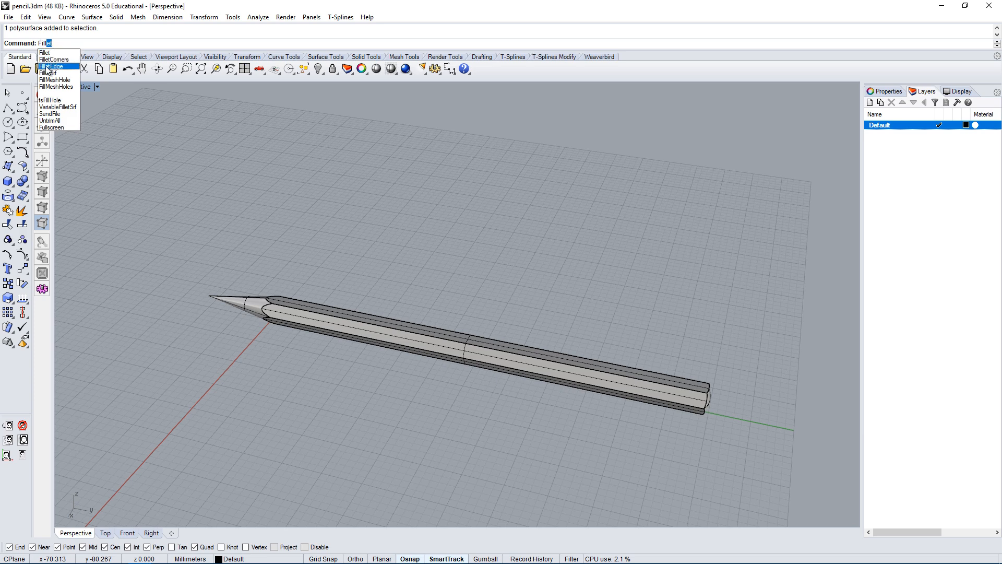
{"action": "left_click", "coordinate": [53, 67]}
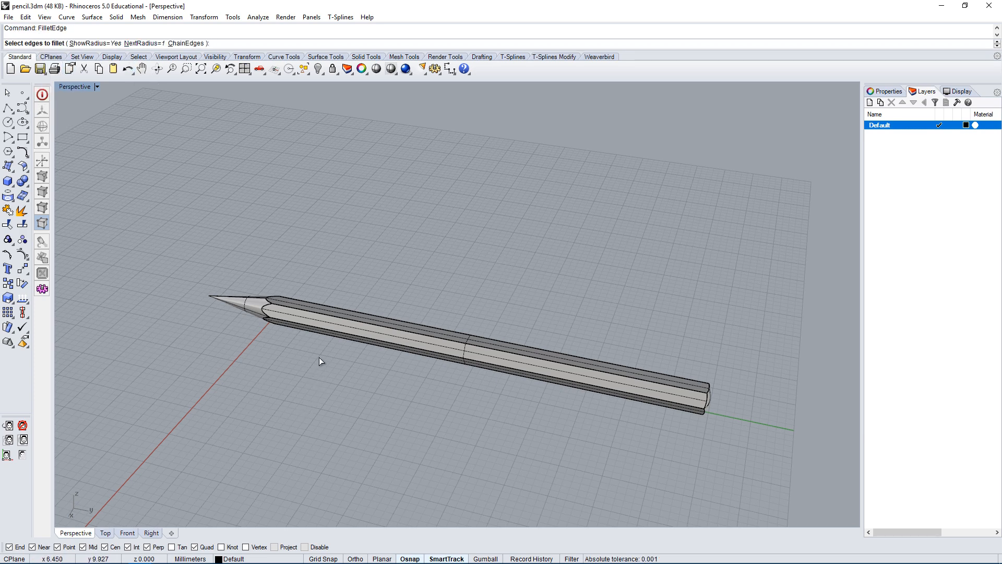
{"action": "left_click", "coordinate": [145, 43]}
{"action": "type", "text": "0."}
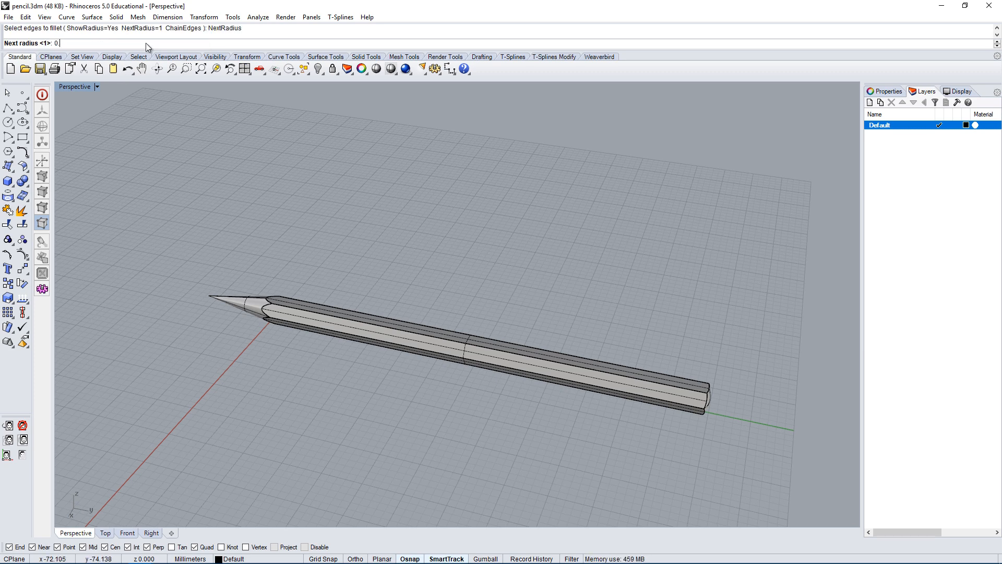
{"action": "type", "text": "3"}
{"action": "key", "text": "Return"}
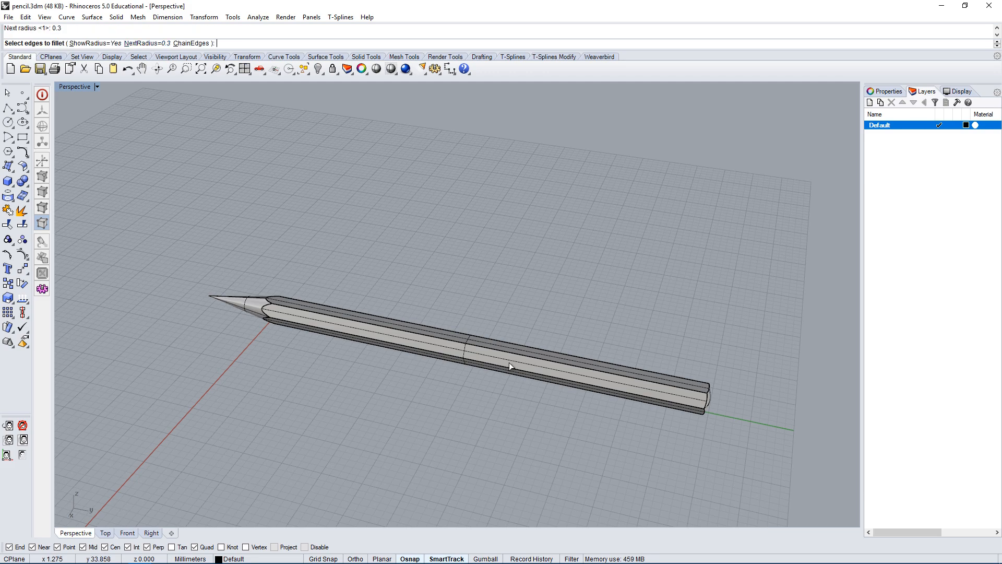
{"action": "left_click_drag", "start_coordinate": [584, 275], "coordinate": [449, 450]}
{"action": "key", "text": "Return"}
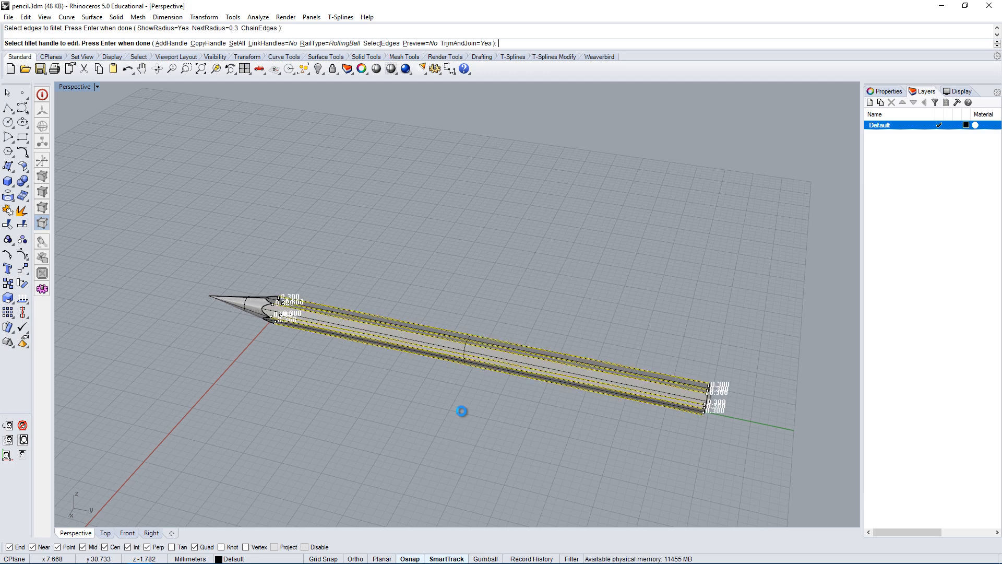
{"action": "key", "text": "Return"}
Inspect the rounded body edges, especially where they meet the scalloped boundary of the sharpened tip.
{"action": "mouse_move", "coordinate": [467, 412]}
{"action": "right_mouse_down"}
{"action": "mouse_move", "coordinate": [477, 401]}
{"action": "mouse_move", "coordinate": [467, 418]}
{"action": "mouse_move", "coordinate": [481, 411]}
{"action": "mouse_move", "coordinate": [439, 389]}
{"action": "mouse_move", "coordinate": [546, 432]}
{"action": "mouse_move", "coordinate": [734, 413]}
{"action": "mouse_move", "coordinate": [419, 404]}
{"action": "mouse_move", "coordinate": [561, 456]}
{"action": "right_mouse_up"}
{"action": "scroll", "coordinate": [527, 431], "scroll_direction": "up", "scroll_amount": 5}
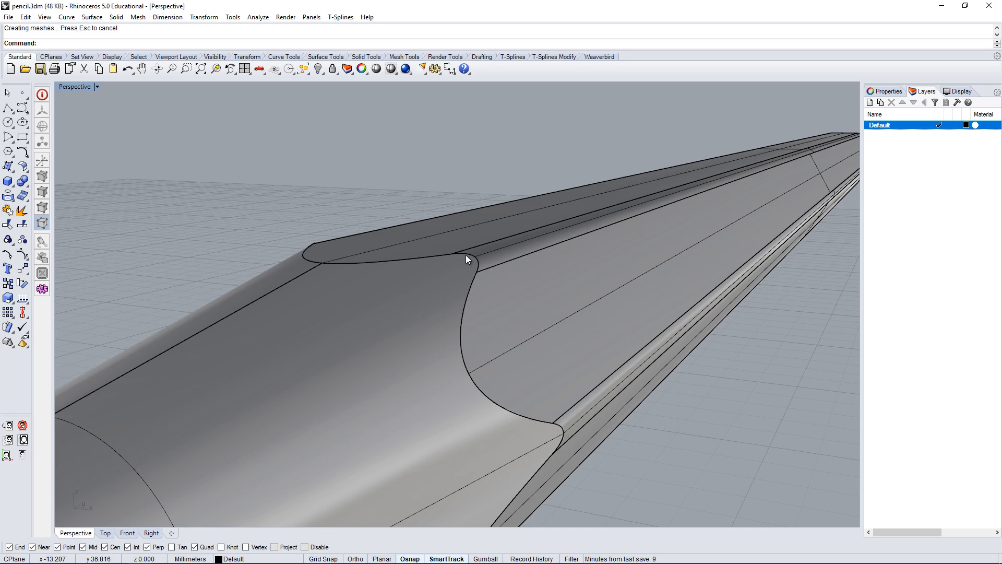
{"action": "mouse_move", "coordinate": [409, 273]}
{"action": "right_mouse_down"}
{"action": "mouse_move", "coordinate": [478, 371]}
{"action": "mouse_move", "coordinate": [444, 384]}
{"action": "mouse_move", "coordinate": [278, 393]}
{"action": "right_mouse_up"}
{"action": "scroll", "coordinate": [278, 392], "scroll_direction": "down", "scroll_amount": 8}
{"action": "mouse_move", "coordinate": [527, 451]}
{"action": "right_mouse_down"}
{"action": "mouse_move", "coordinate": [516, 511]}
{"action": "mouse_move", "coordinate": [423, 425]}
{"action": "right_mouse_up"}
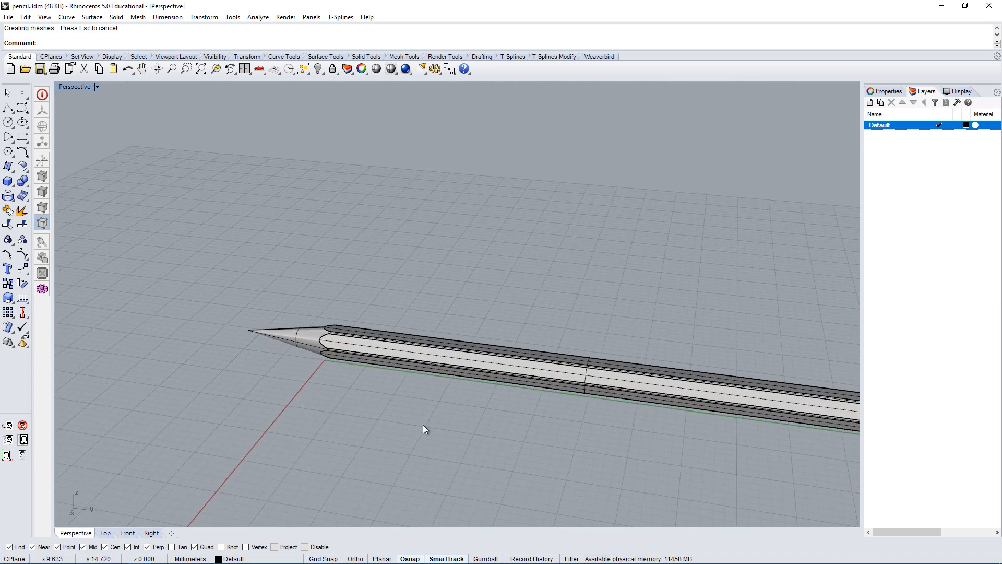
{"action": "scroll", "coordinate": [423, 424], "scroll_direction": "down", "scroll_amount": 4}
{"action": "mouse_move", "coordinate": [753, 450]}
{"action": "right_mouse_down"}
{"action": "mouse_move", "coordinate": [690, 462]}
{"action": "mouse_move", "coordinate": [747, 469]}
{"action": "mouse_move", "coordinate": [544, 459]}
{"action": "right_mouse_up"}
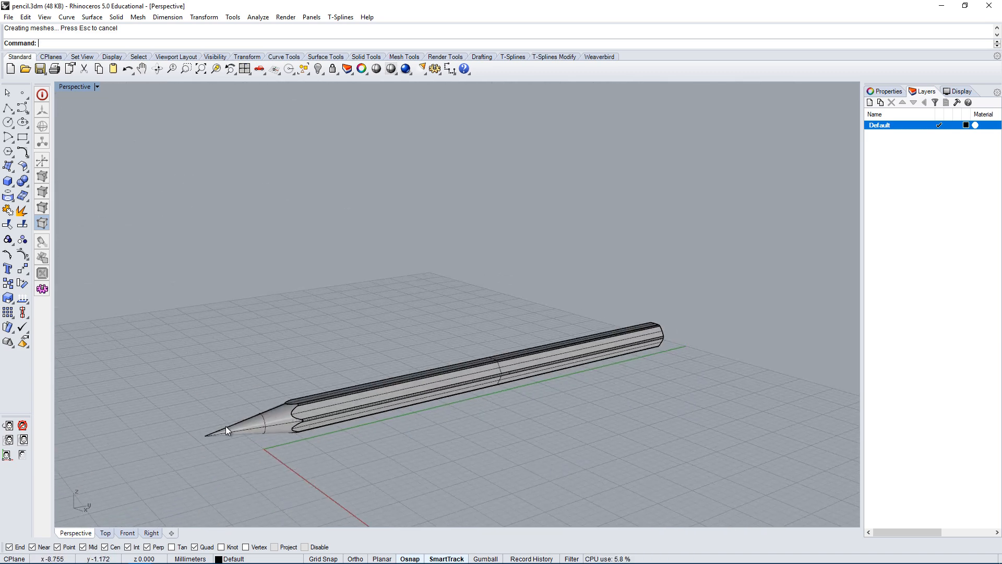
{"action": "right_click_drag", "start_coordinate": [230, 428], "coordinate": [313, 454]}
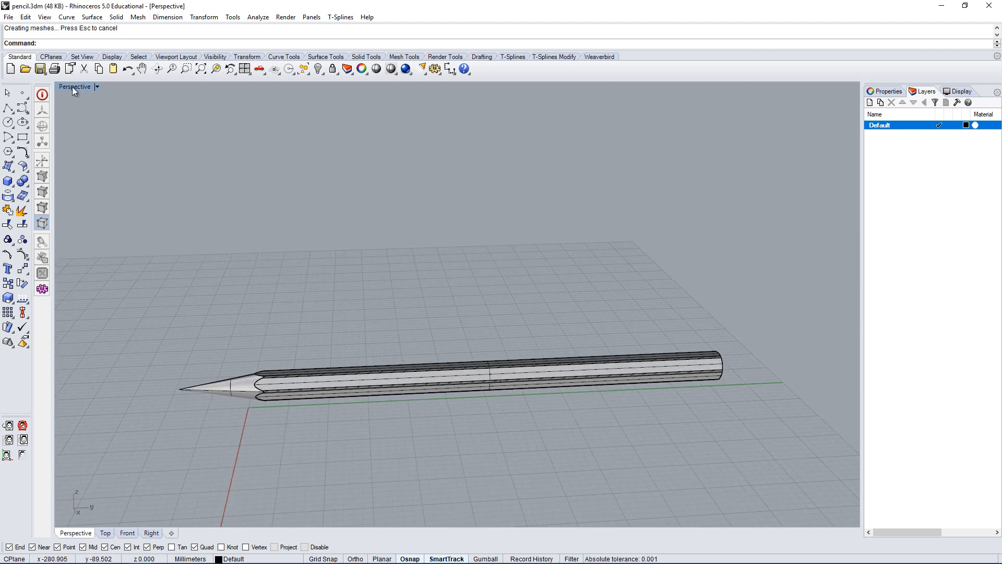
Draw a circle of about 0.5 mm radius in the Front view, centred on the pencil's tip point.
{"action": "double_click", "coordinate": [73, 86]}
{"action": "scroll", "coordinate": [345, 252], "scroll_direction": "down", "scroll_amount": 10}
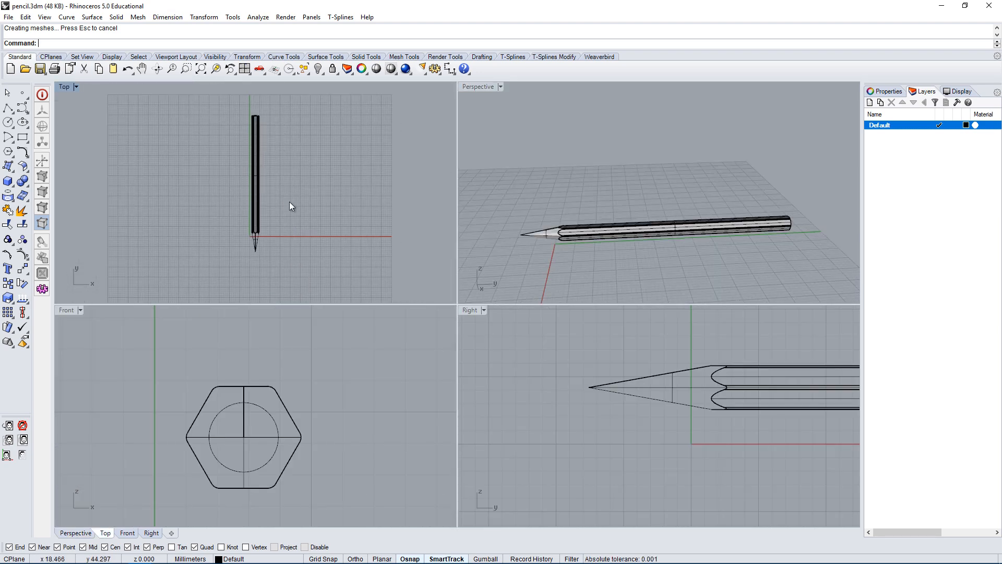
{"action": "right_click_drag", "start_coordinate": [243, 383], "coordinate": [226, 355]}
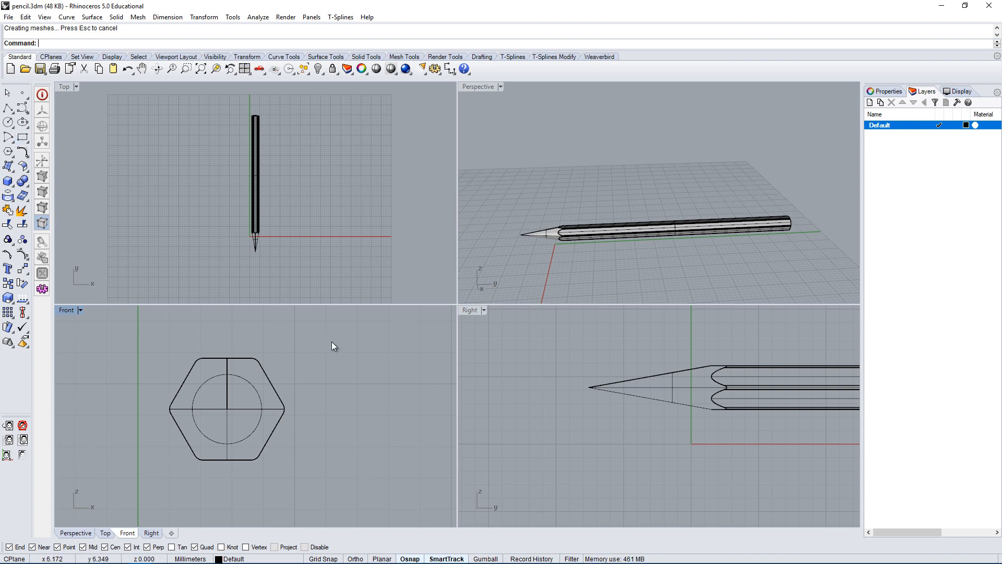
{"action": "left_click", "coordinate": [8, 123]}
{"action": "scroll", "coordinate": [232, 412], "scroll_direction": "up", "scroll_amount": 4}
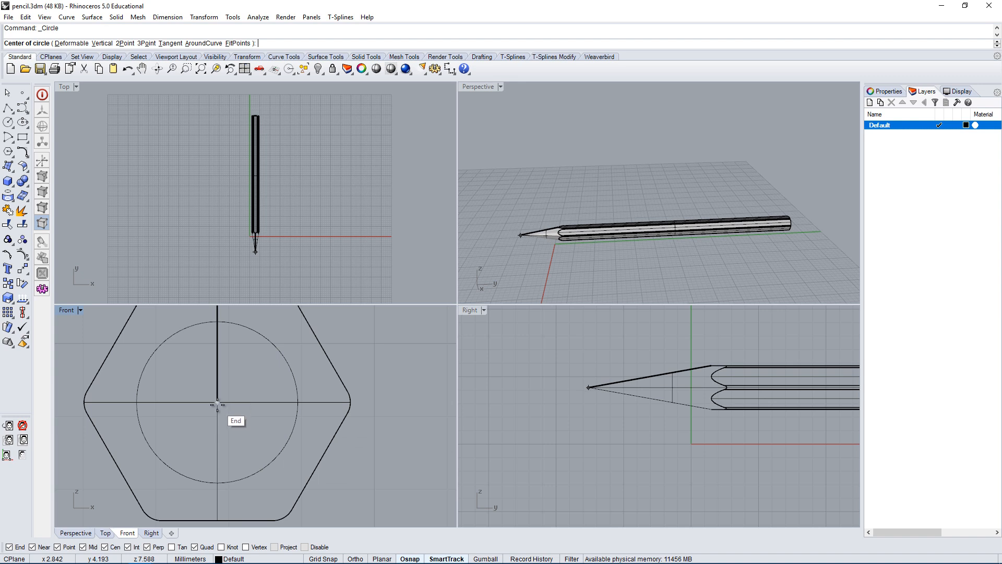
{"action": "left_click", "coordinate": [217, 401]}
{"action": "scroll", "coordinate": [206, 380], "scroll_direction": "down", "scroll_amount": 3}
{"action": "scroll", "coordinate": [191, 368], "scroll_direction": "up", "scroll_amount": 1}
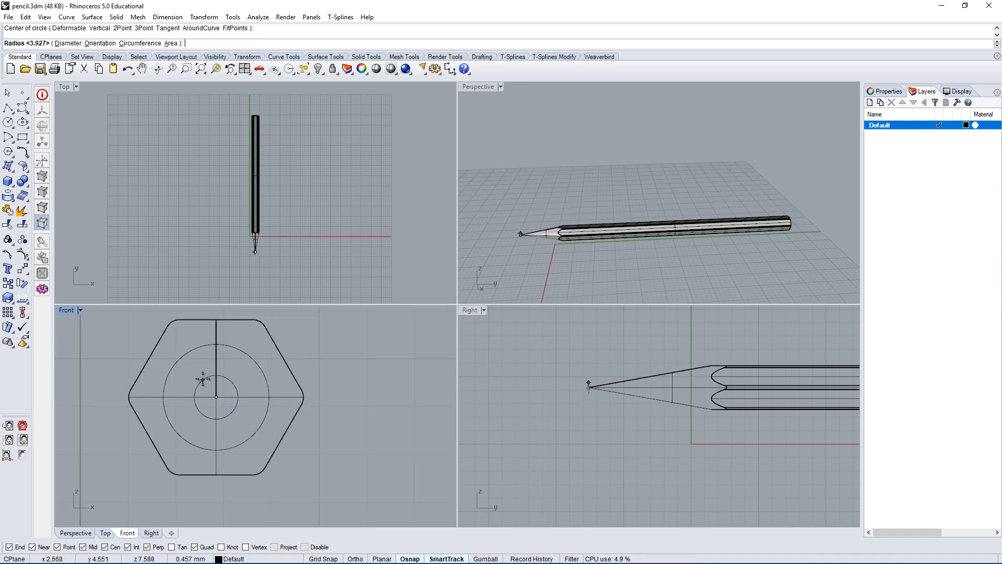
{"action": "left_click", "coordinate": [201, 378]}
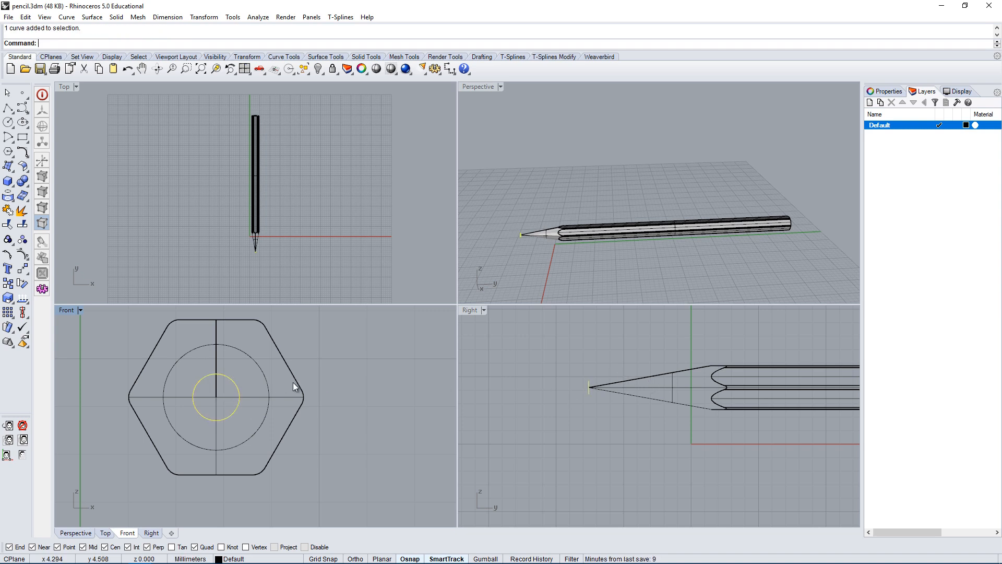
Extrude the circle through the pencil to beyond its blunt end, defining the extrusion direction with two points in the Right view.
{"action": "right_click_drag", "start_coordinate": [293, 382], "coordinate": [264, 387]}
{"action": "scroll", "coordinate": [597, 386], "scroll_direction": "up", "scroll_amount": 8}
{"action": "scroll", "coordinate": [575, 385], "scroll_direction": "down", "scroll_amount": 6}
{"action": "right_click_drag", "start_coordinate": [603, 407], "coordinate": [590, 407]}
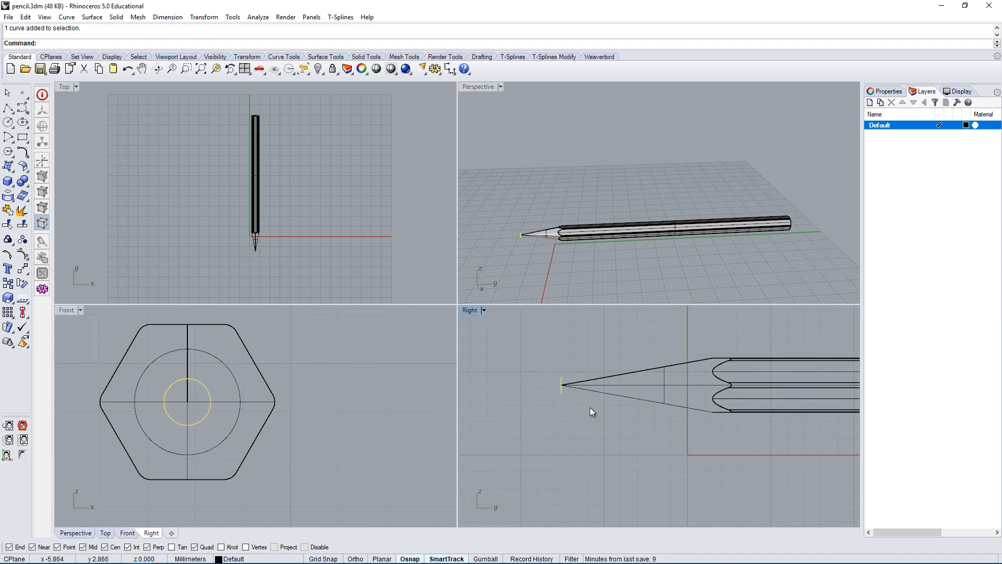
{"action": "type", "text": "Extr"}
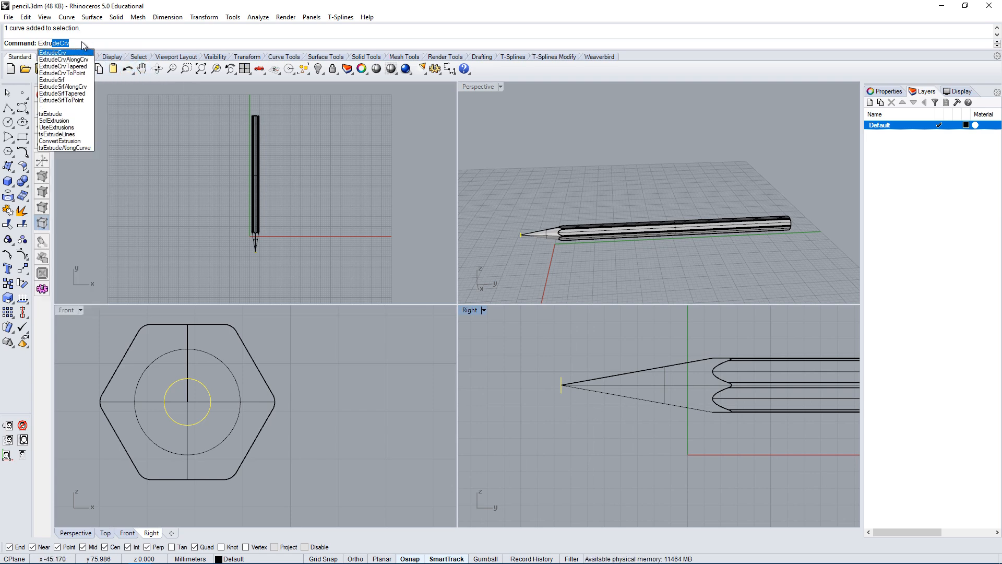
{"action": "type", "text": "u"}
{"action": "key", "text": "Return"}
{"action": "right_click_drag", "start_coordinate": [637, 353], "coordinate": [690, 321]}
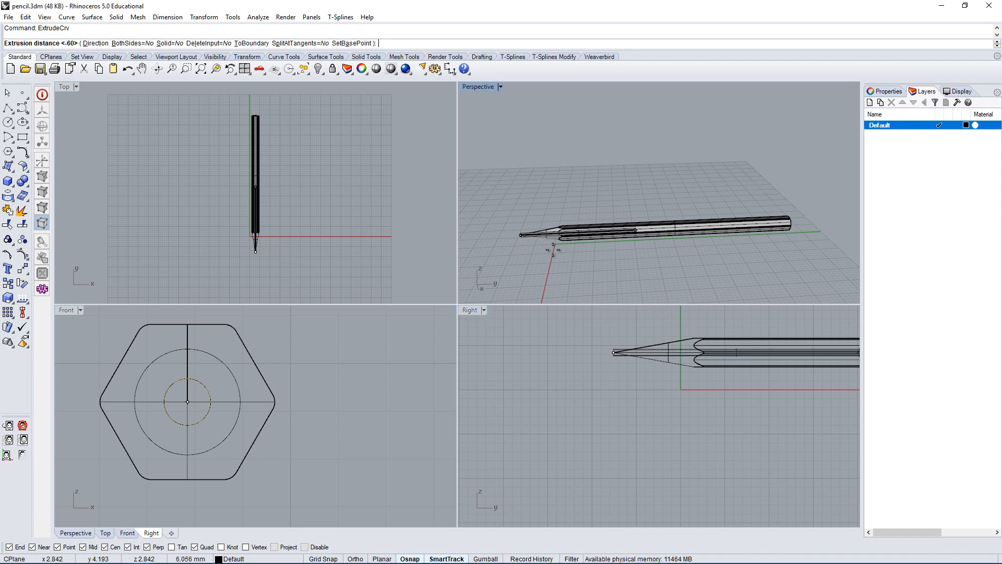
{"action": "left_click", "coordinate": [95, 43]}
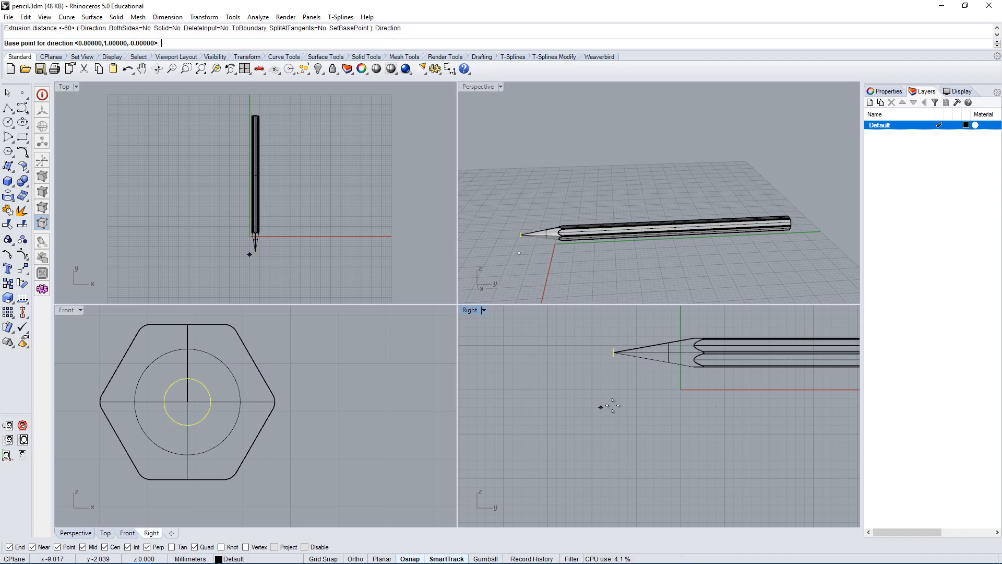
{"action": "left_click", "coordinate": [548, 411]}
{"action": "left_click", "coordinate": [675, 418]}
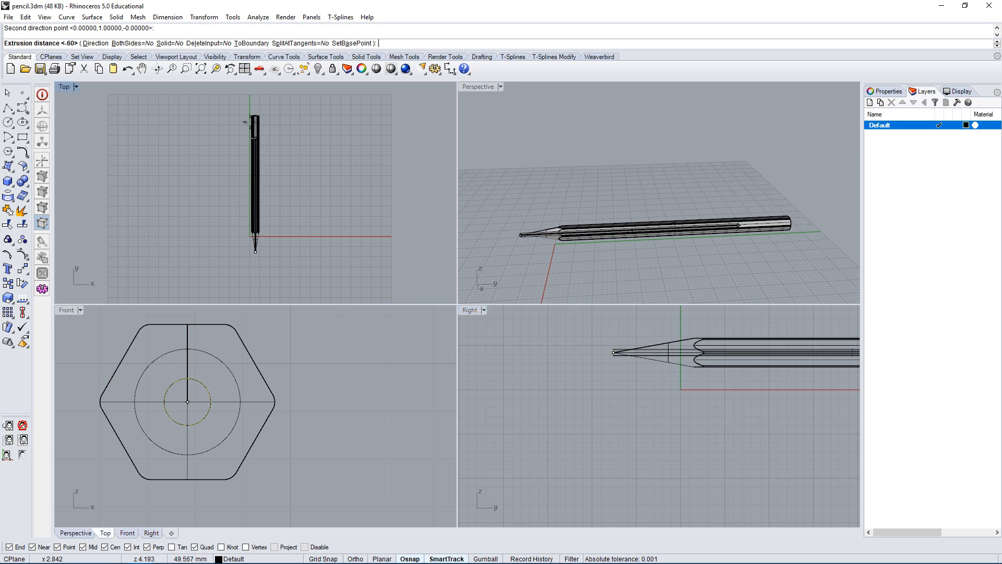
{"action": "left_click", "coordinate": [238, 100]}
Split the pencil polysurface using the extruded cylinder as the cutting object.
{"action": "mouse_move", "coordinate": [729, 249]}
{"action": "right_mouse_down"}
{"action": "mouse_move", "coordinate": [782, 240]}
{"action": "mouse_move", "coordinate": [681, 217]}
{"action": "mouse_move", "coordinate": [649, 241]}
{"action": "mouse_move", "coordinate": [597, 246]}
{"action": "mouse_move", "coordinate": [628, 299]}
{"action": "right_mouse_up"}
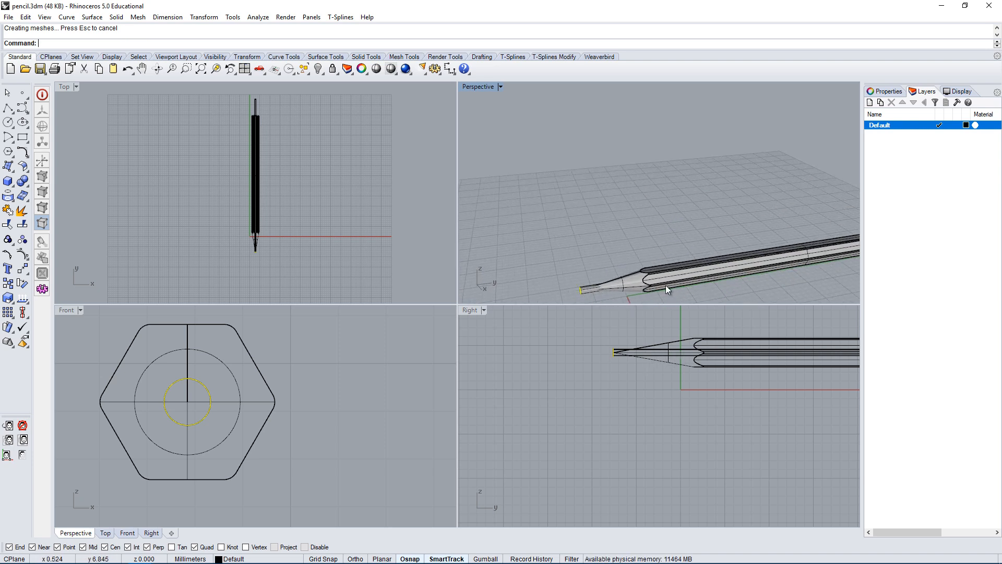
{"action": "left_click", "coordinate": [659, 267]}
{"action": "left_click", "coordinate": [628, 237]}
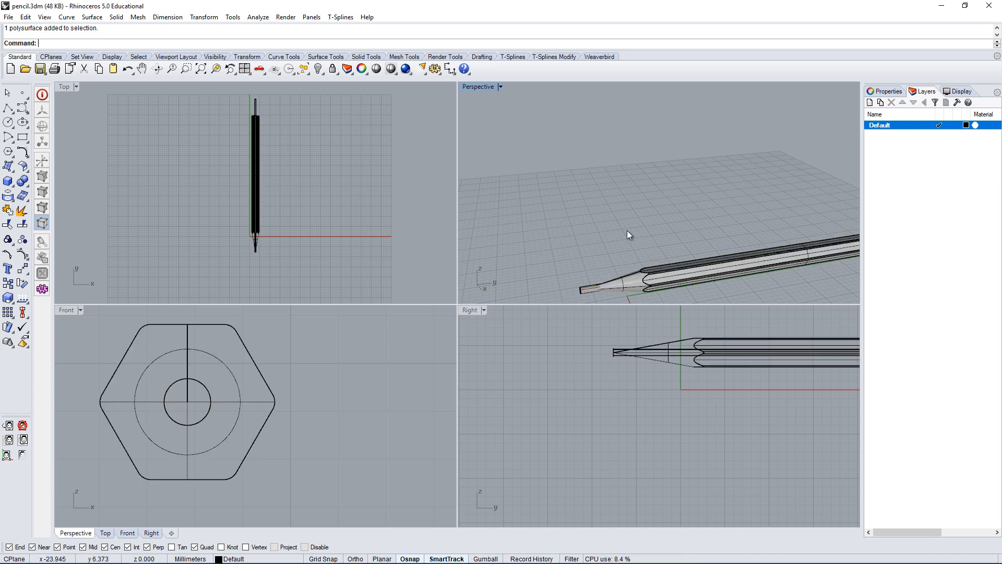
{"action": "right_click_drag", "start_coordinate": [645, 440], "coordinate": [642, 450]}
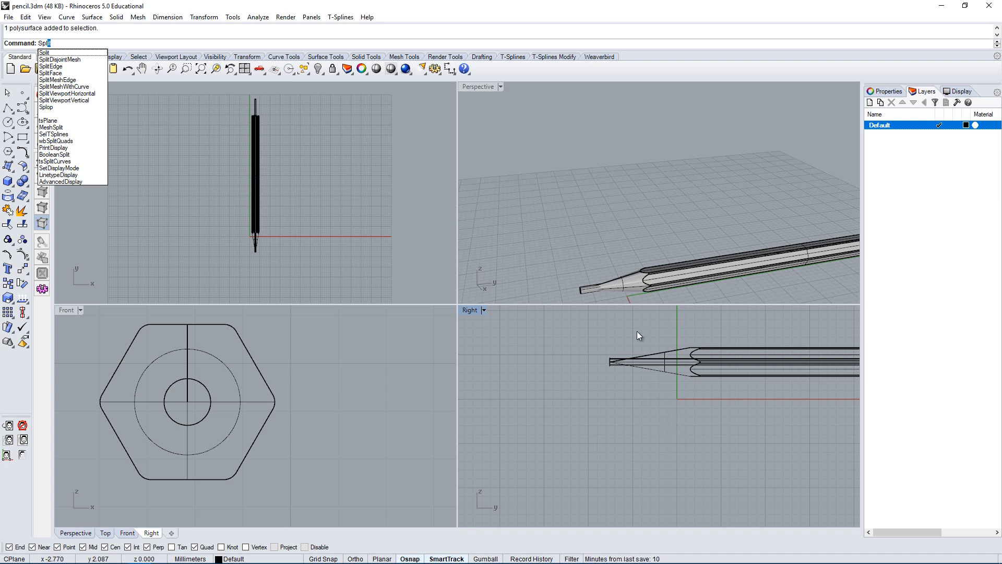
{"action": "left_click", "coordinate": [22, 226]}
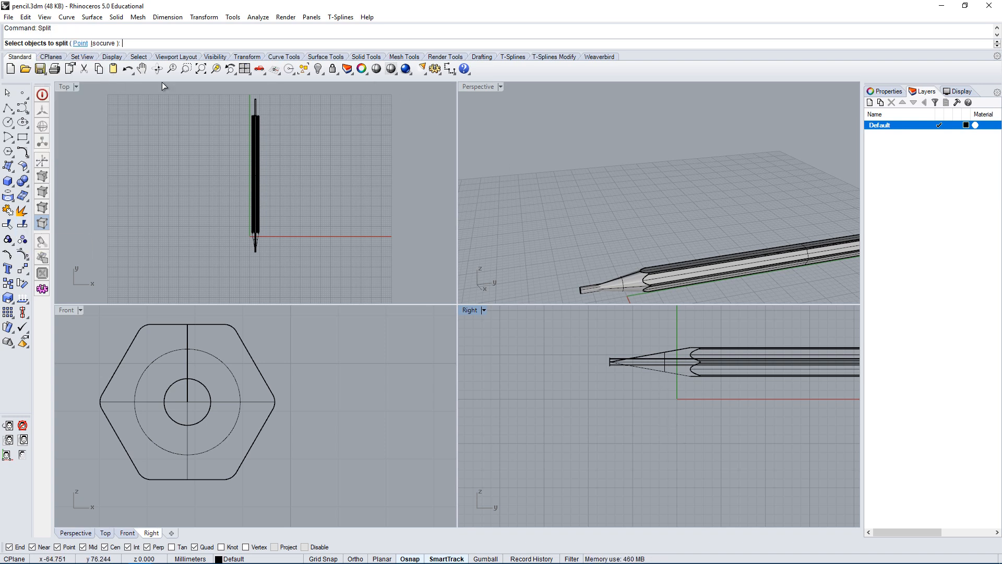
{"action": "left_click", "coordinate": [653, 275]}
{"action": "key", "text": "Return"}
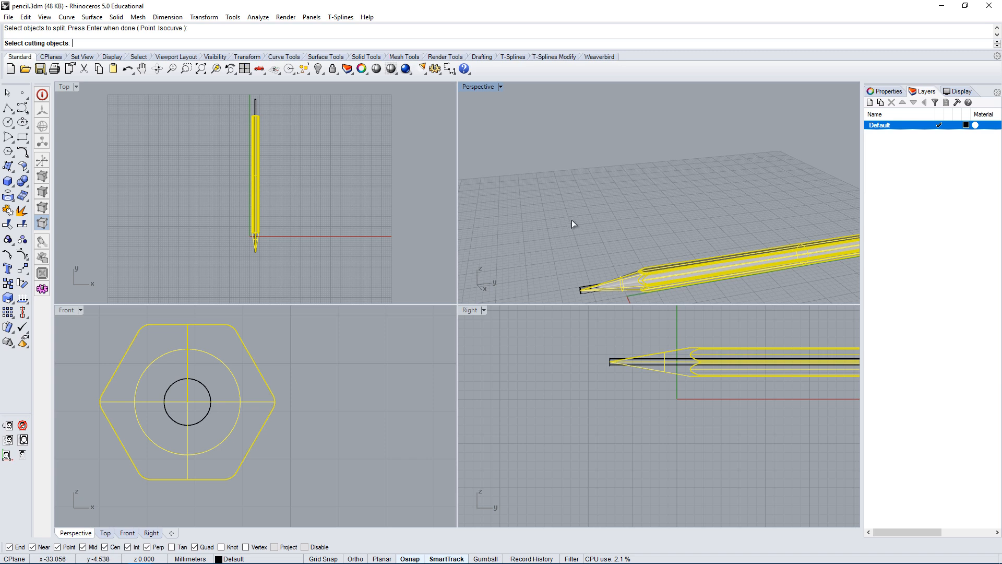
{"action": "left_click", "coordinate": [590, 286]}
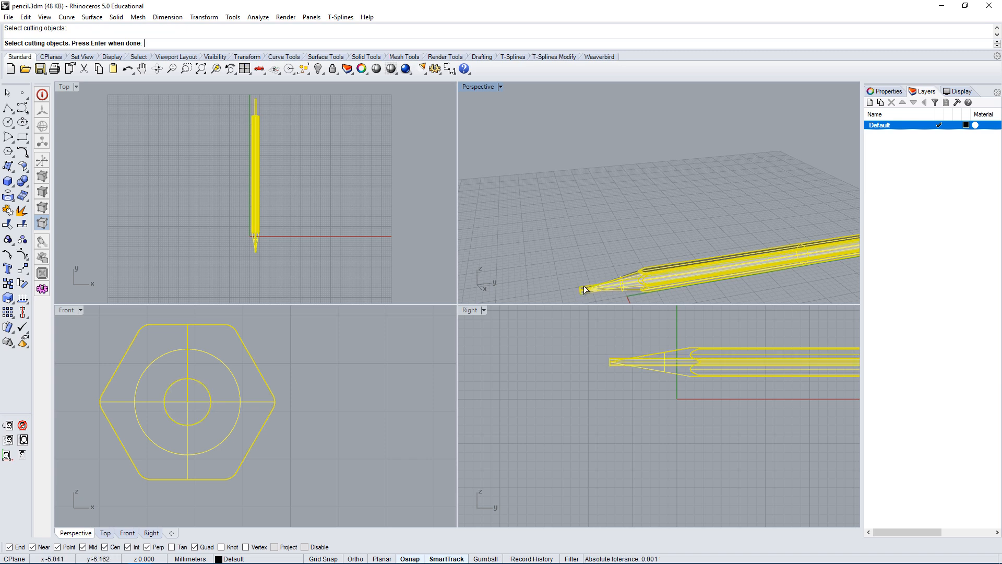
{"action": "right_click", "coordinate": [590, 284]}
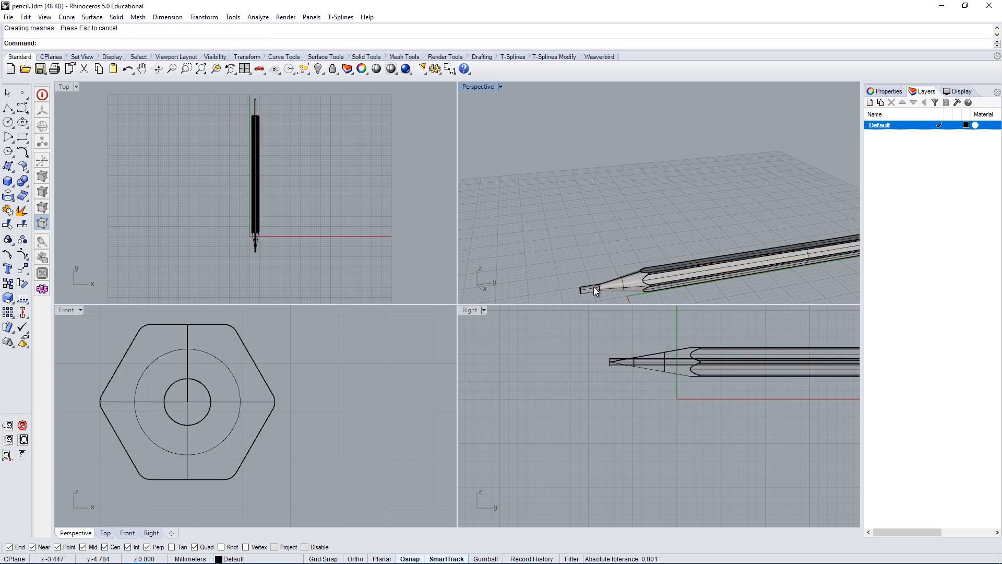
Delete the cutting cylinder and select the split-off lead surface at the pencil's tip.
{"action": "left_click", "coordinate": [596, 289]}
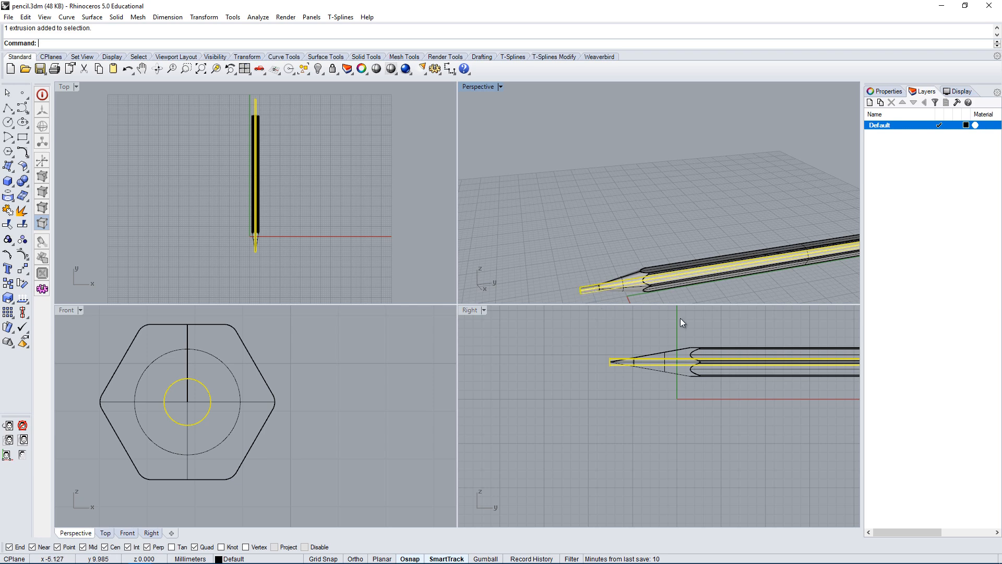
{"action": "key", "text": "Escape"}
{"action": "scroll", "coordinate": [578, 281], "scroll_direction": "up", "scroll_amount": 3}
{"action": "left_click", "coordinate": [586, 277]}
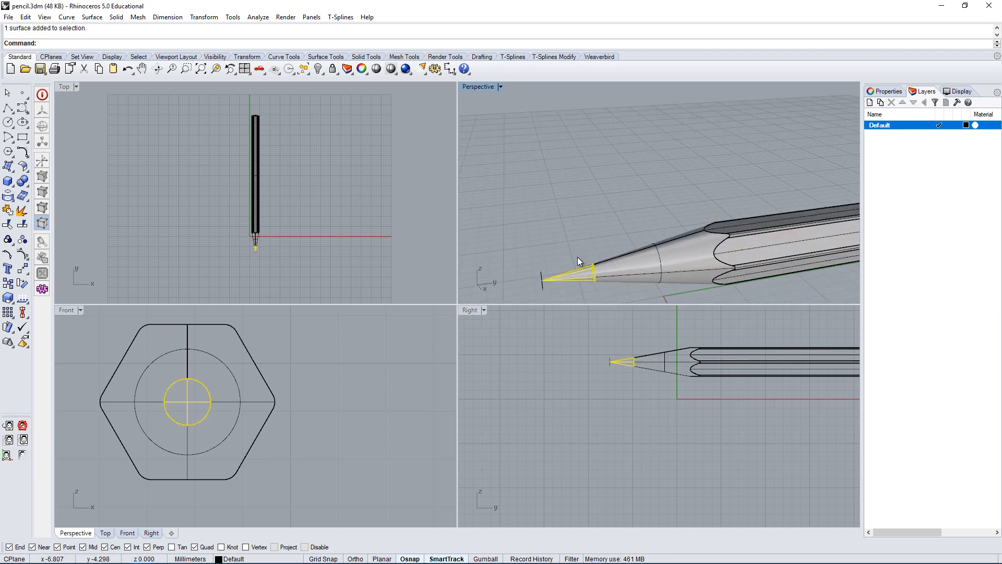
{"action": "scroll", "coordinate": [569, 274], "scroll_direction": "down", "scroll_amount": 5}
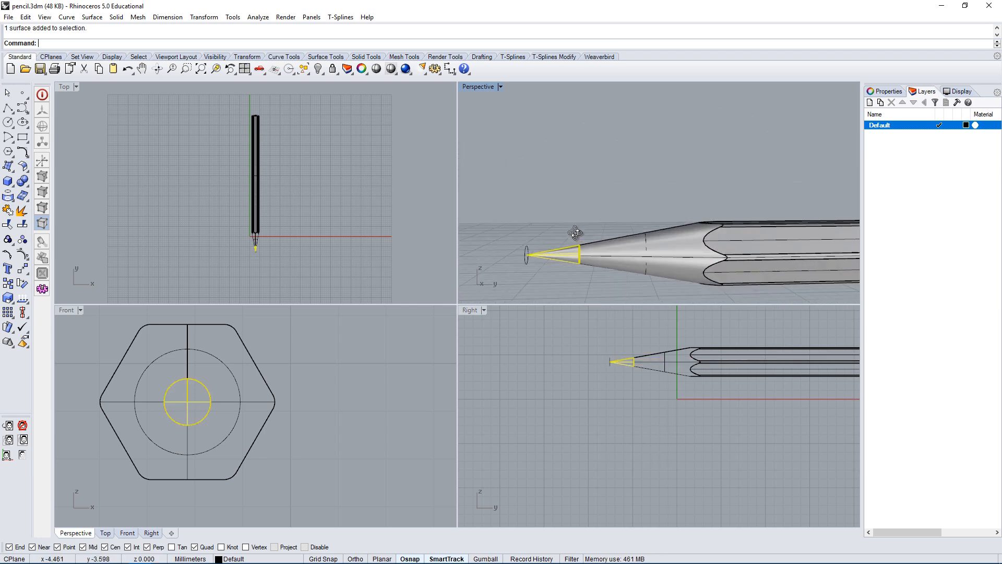
{"action": "mouse_move", "coordinate": [531, 213]}
{"action": "right_mouse_down"}
{"action": "mouse_move", "coordinate": [497, 208]}
{"action": "mouse_move", "coordinate": [641, 236]}
{"action": "mouse_move", "coordinate": [627, 215]}
{"action": "mouse_move", "coordinate": [615, 249]}
{"action": "mouse_move", "coordinate": [661, 260]}
{"action": "mouse_move", "coordinate": [694, 246]}
{"action": "right_mouse_up"}
{"action": "scroll", "coordinate": [626, 214], "scroll_direction": "up", "scroll_amount": 8}
{"action": "scroll", "coordinate": [605, 211], "scroll_direction": "down", "scroll_amount": 5}
{"action": "scroll", "coordinate": [752, 220], "scroll_direction": "down", "scroll_amount": 5}
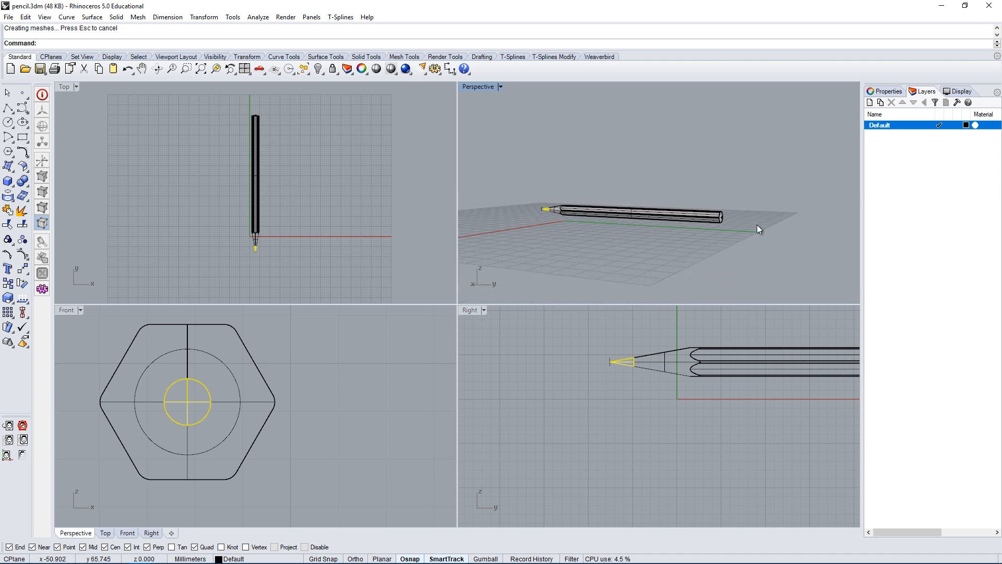
Undo the deletion of the cutting cylinder and clear the selection.
{"action": "right_click_drag", "start_coordinate": [760, 225], "coordinate": [631, 234]}
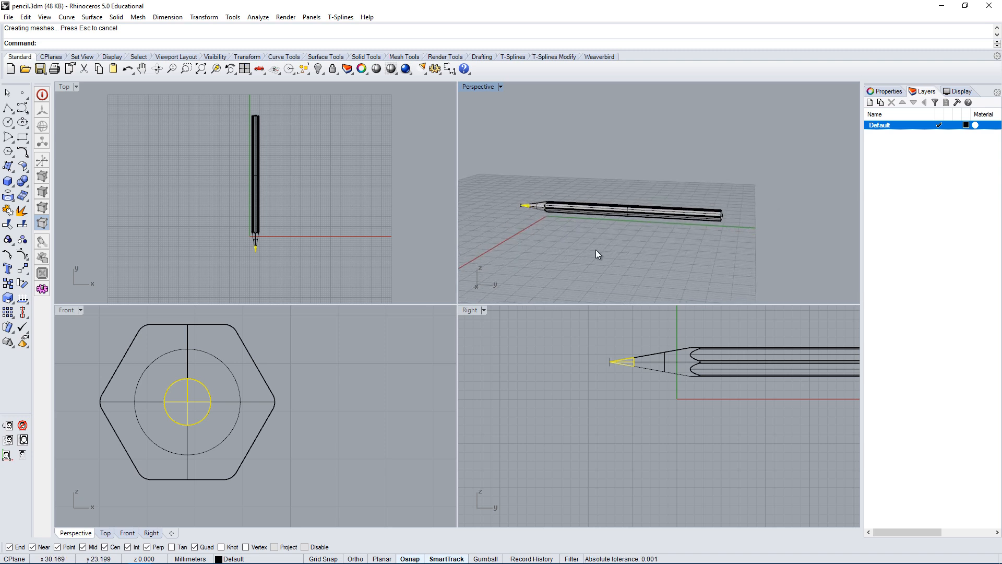
{"action": "key", "text": "ctrl+z"}
{"action": "left_click", "coordinate": [613, 254]}
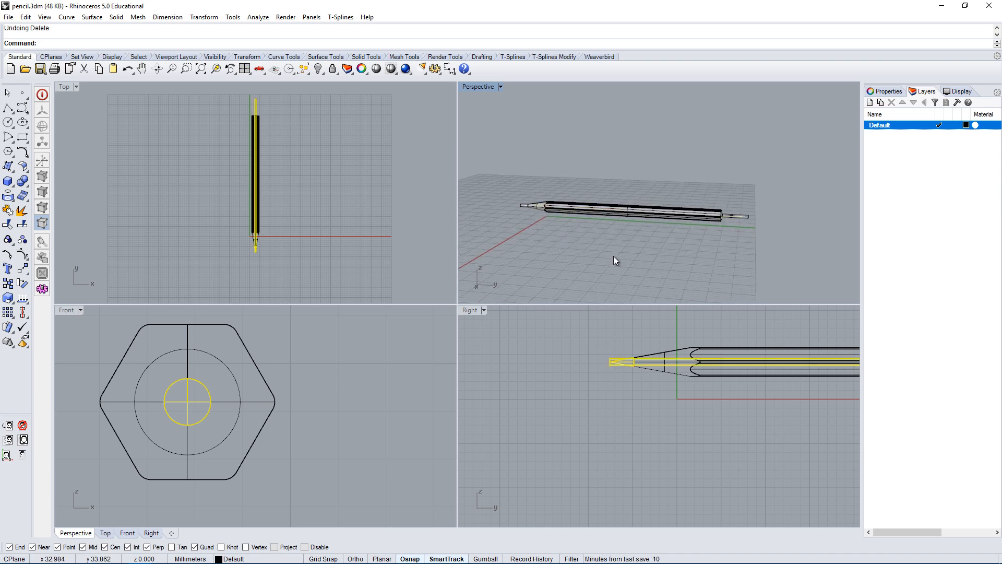
Trim off the part of the cylinder protruding around the lead tip, using the pencil body as the cutting object.
{"action": "scroll", "coordinate": [500, 190], "scroll_direction": "up", "scroll_amount": 4}
{"action": "scroll", "coordinate": [562, 223], "scroll_direction": "up", "scroll_amount": 3}
{"action": "left_click", "coordinate": [584, 226]}
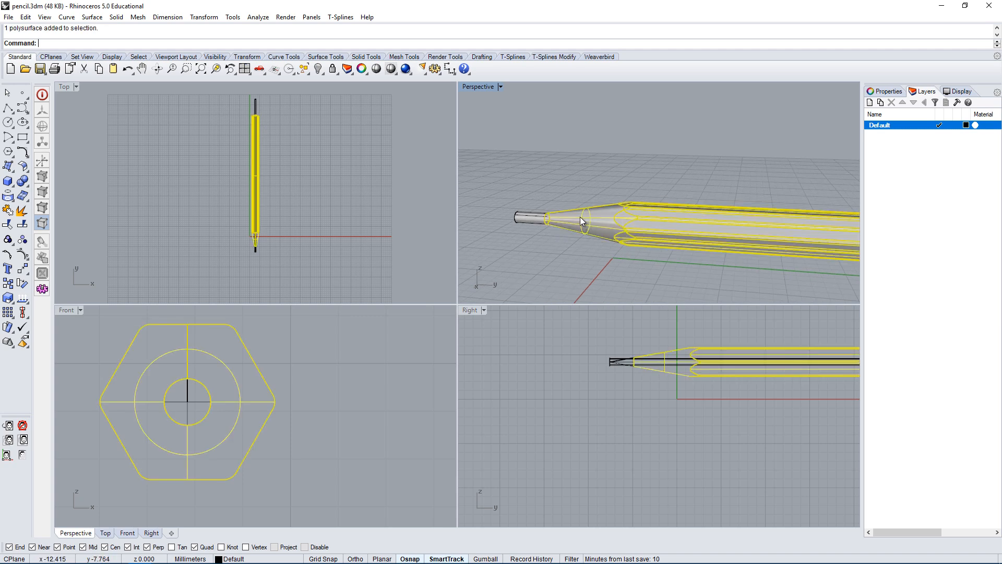
{"action": "scroll", "coordinate": [582, 221], "scroll_direction": "down", "scroll_amount": 2}
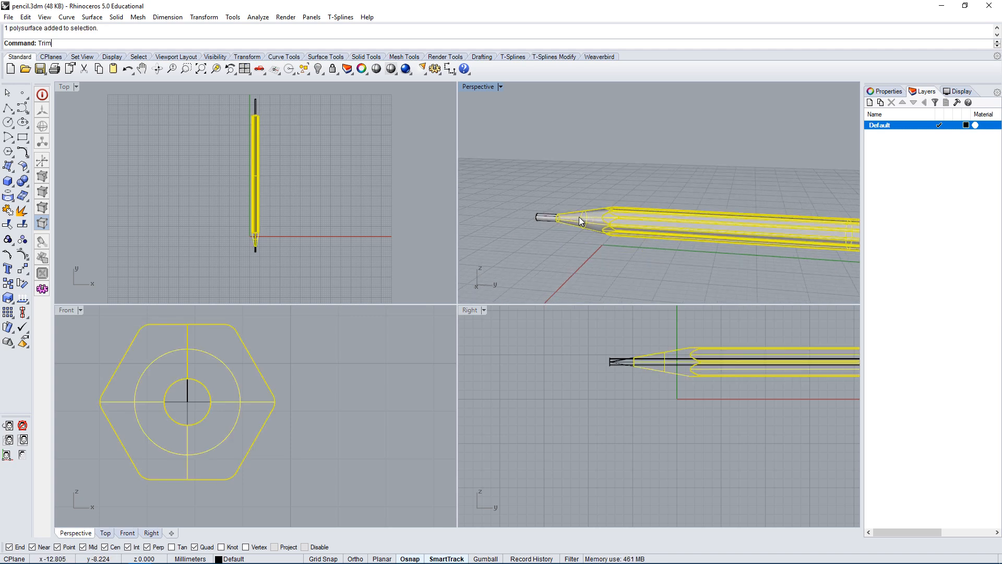
{"action": "key", "text": "Return"}
{"action": "scroll", "coordinate": [541, 239], "scroll_direction": "up", "scroll_amount": 3}
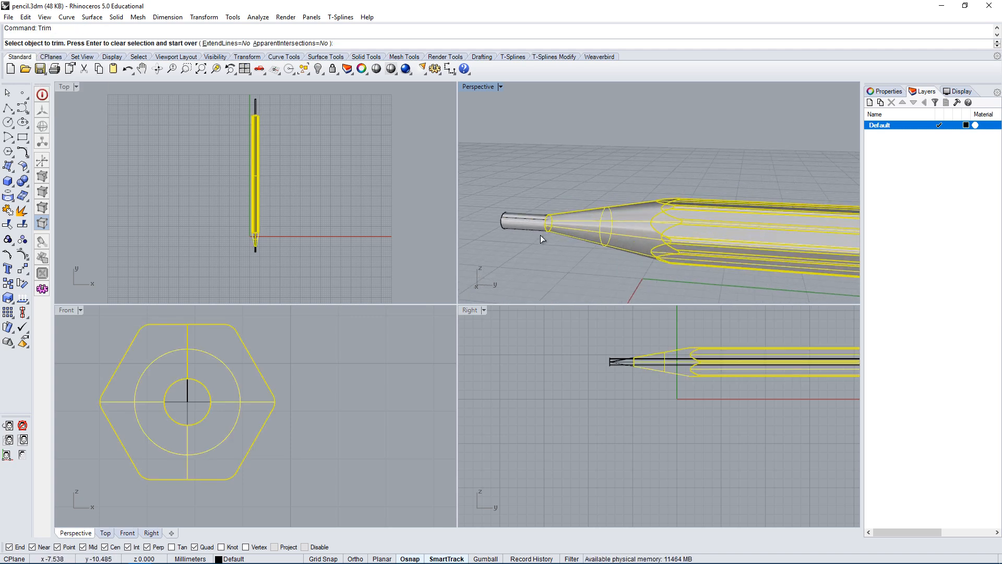
{"action": "left_click", "coordinate": [512, 218]}
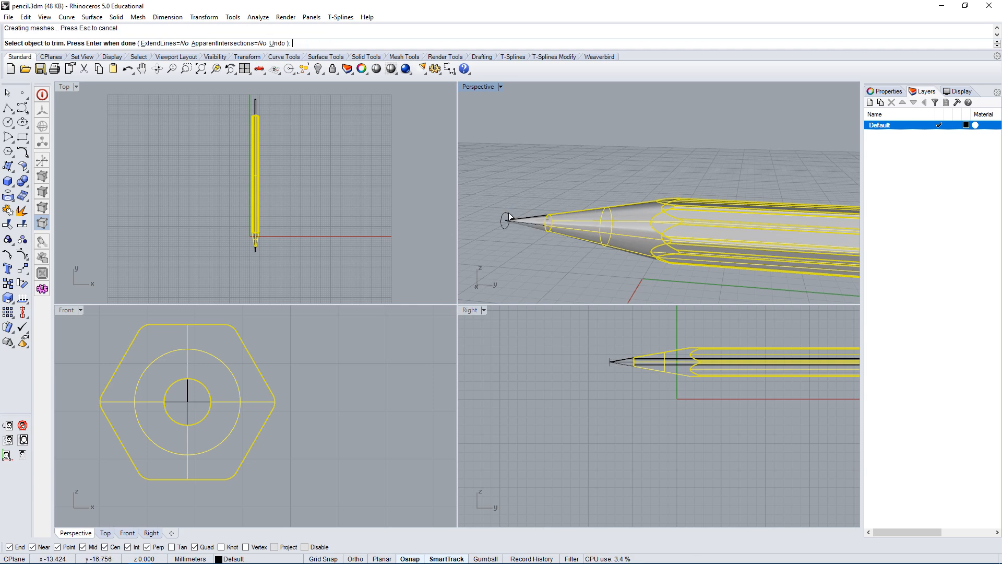
Trim off the cylinder's excess length beyond the pencil's blunt end and finish the trim.
{"action": "mouse_move", "coordinate": [493, 182]}
{"action": "right_mouse_down"}
{"action": "mouse_move", "coordinate": [510, 202]}
{"action": "mouse_move", "coordinate": [640, 215]}
{"action": "mouse_move", "coordinate": [616, 195]}
{"action": "right_mouse_up"}
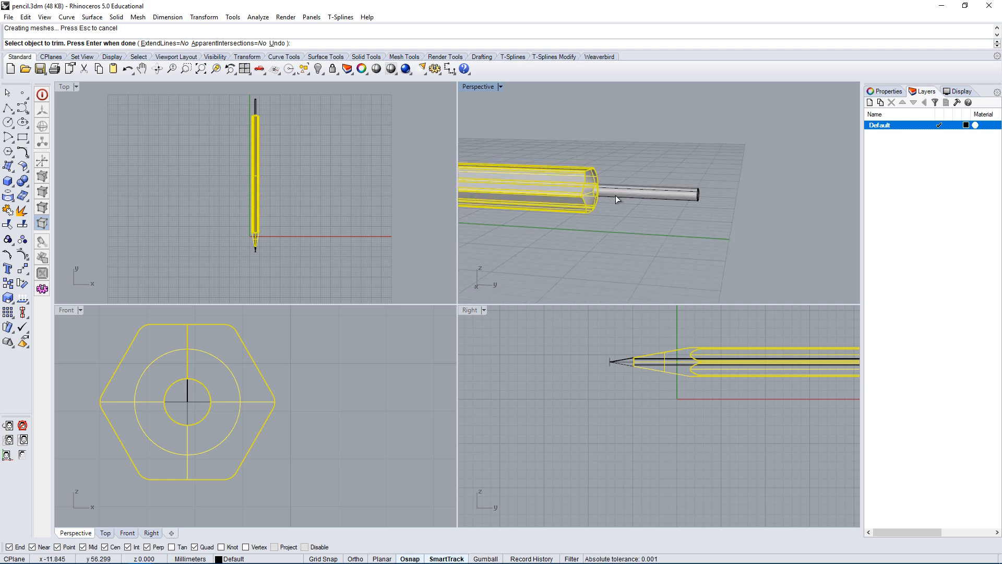
{"action": "left_click", "coordinate": [671, 192]}
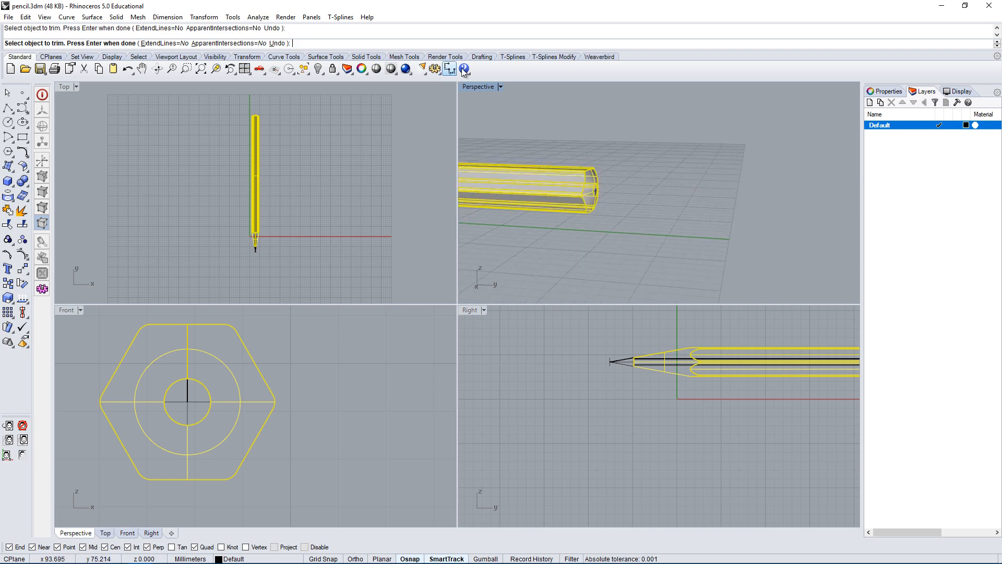
{"action": "double_click", "coordinate": [478, 87]}
{"action": "right_click_drag", "start_coordinate": [605, 283], "coordinate": [574, 291]}
{"action": "right_click", "coordinate": [574, 291]}
{"action": "left_click", "coordinate": [574, 291]}
{"action": "scroll", "coordinate": [527, 274], "scroll_direction": "down", "scroll_amount": 5}
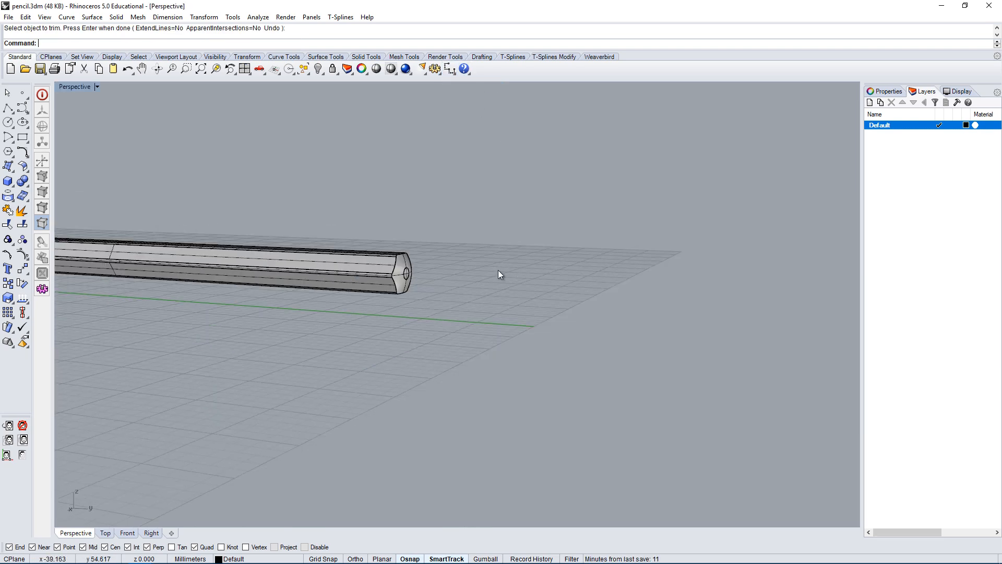
Join the round end cap, the conical tip and the inner cylinder into one lead object.
{"action": "scroll", "coordinate": [381, 273], "scroll_direction": "up", "scroll_amount": 5}
{"action": "left_click", "coordinate": [453, 273]}
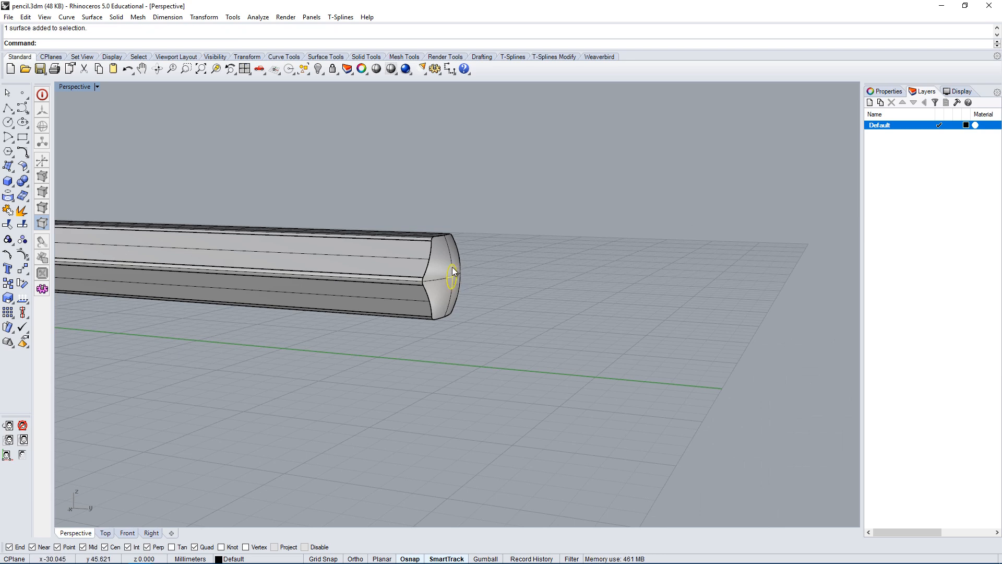
{"action": "right_click_drag", "start_coordinate": [501, 276], "coordinate": [640, 256]}
{"action": "scroll", "coordinate": [639, 256], "scroll_direction": "down", "scroll_amount": 6}
{"action": "scroll", "coordinate": [198, 272], "scroll_direction": "up", "scroll_amount": 4}
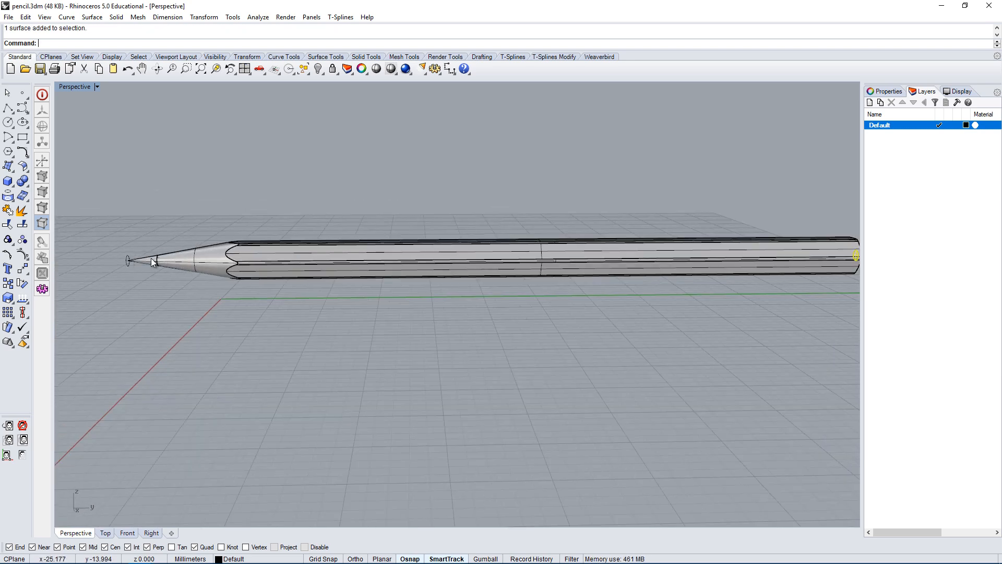
{"action": "scroll", "coordinate": [152, 261], "scroll_direction": "up", "scroll_amount": 4}
{"action": "left_click", "coordinate": [151, 261]}
{"action": "scroll", "coordinate": [152, 262], "scroll_direction": "up", "scroll_amount": 8}
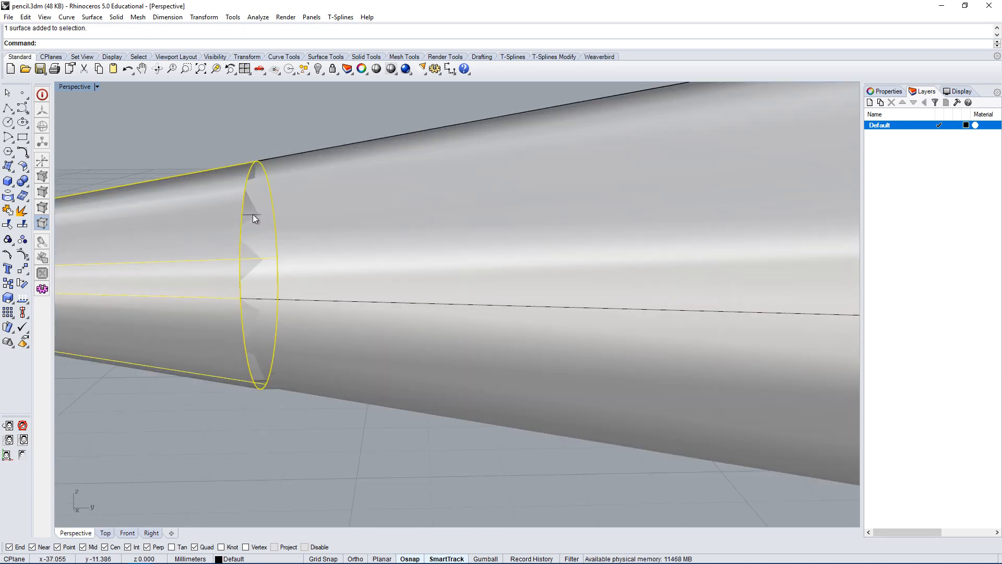
{"action": "scroll", "coordinate": [250, 218], "scroll_direction": "down", "scroll_amount": 10}
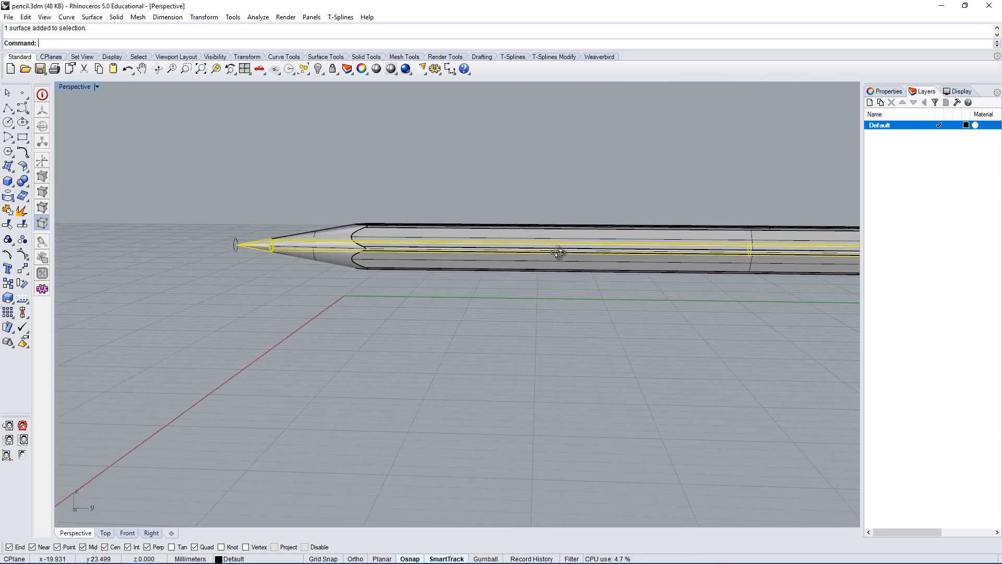
{"action": "right_click_drag", "start_coordinate": [558, 253], "coordinate": [318, 220]}
{"action": "scroll", "coordinate": [574, 256], "scroll_direction": "down", "scroll_amount": 5}
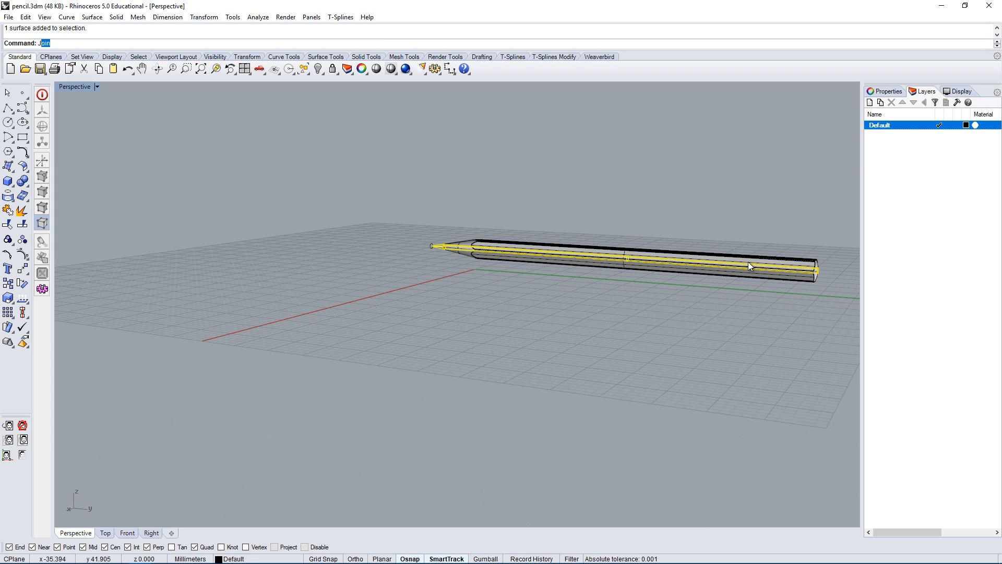
{"action": "key", "text": "Return"}
{"action": "left_click", "coordinate": [735, 337]}
Inspect the pencil's blunt end, selecting the wooden body to check it against the lead.
{"action": "mouse_move", "coordinate": [735, 337]}
{"action": "right_mouse_down"}
{"action": "mouse_move", "coordinate": [811, 295]}
{"action": "mouse_move", "coordinate": [834, 255]}
{"action": "mouse_move", "coordinate": [776, 320]}
{"action": "mouse_move", "coordinate": [688, 361]}
{"action": "mouse_move", "coordinate": [628, 323]}
{"action": "right_mouse_up"}
{"action": "scroll", "coordinate": [668, 358], "scroll_direction": "up", "scroll_amount": 6}
{"action": "left_click", "coordinate": [639, 352]}
{"action": "left_click", "coordinate": [671, 314]}
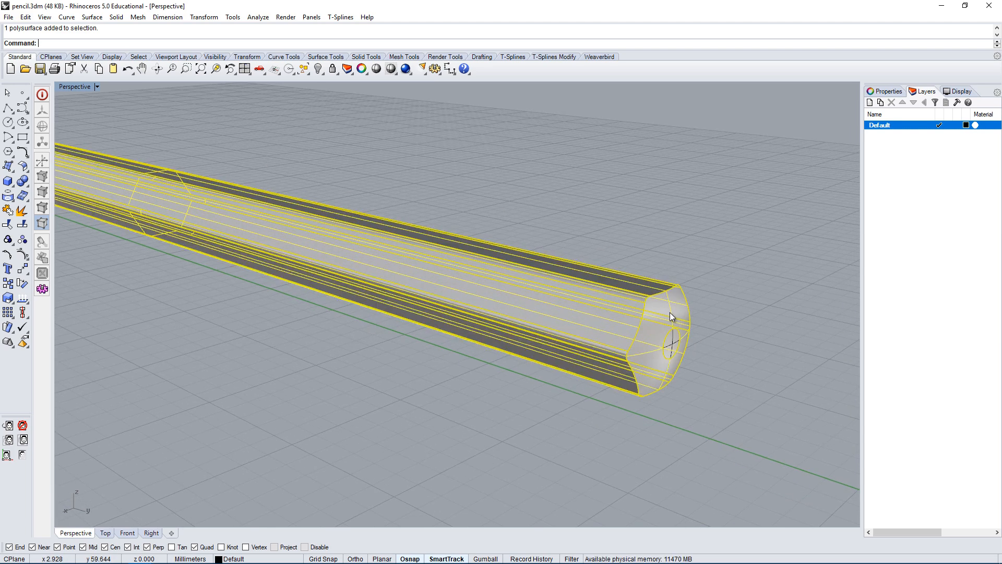
{"action": "left_click", "coordinate": [621, 434]}
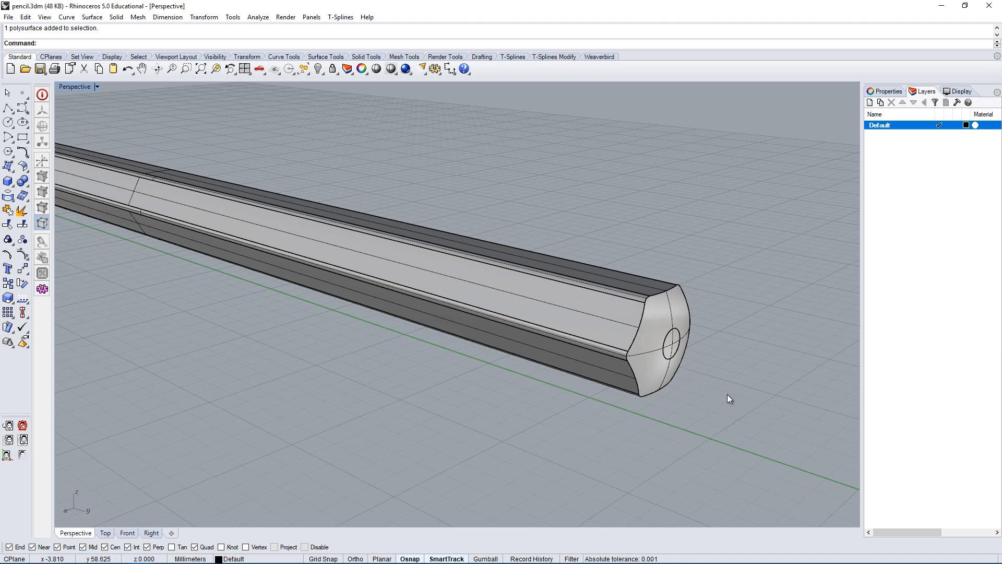
{"action": "scroll", "coordinate": [722, 340], "scroll_direction": "down", "scroll_amount": 4}
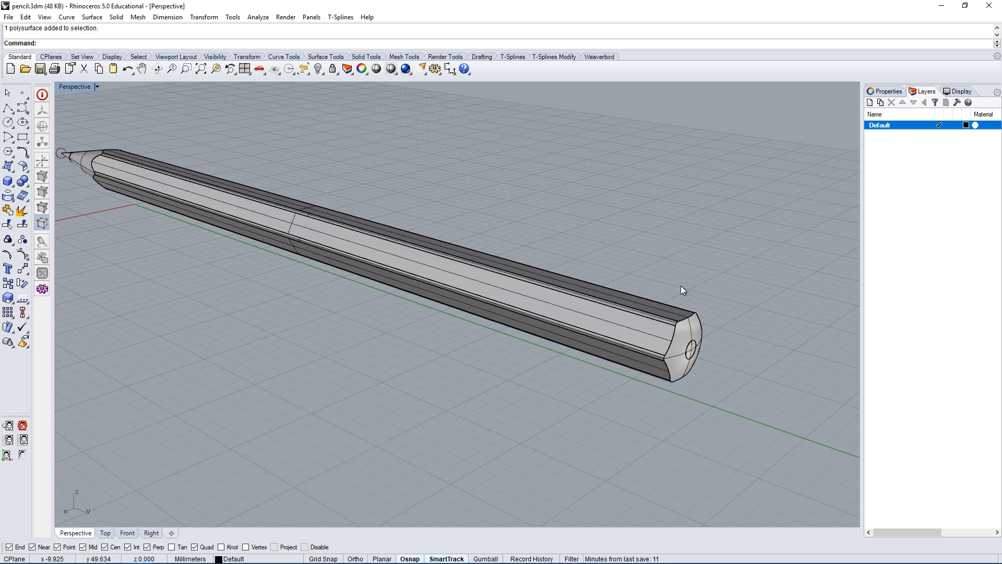
{"action": "mouse_move", "coordinate": [680, 286]}
{"action": "right_mouse_down"}
{"action": "mouse_move", "coordinate": [667, 262]}
{"action": "mouse_move", "coordinate": [649, 269]}
{"action": "right_mouse_up"}
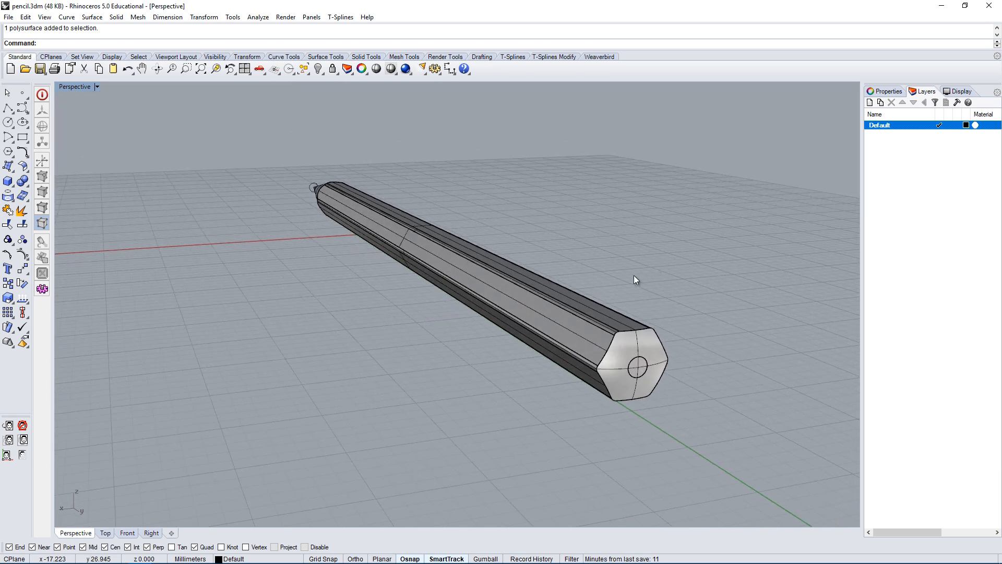
{"action": "scroll", "coordinate": [651, 324], "scroll_direction": "up", "scroll_amount": 4}
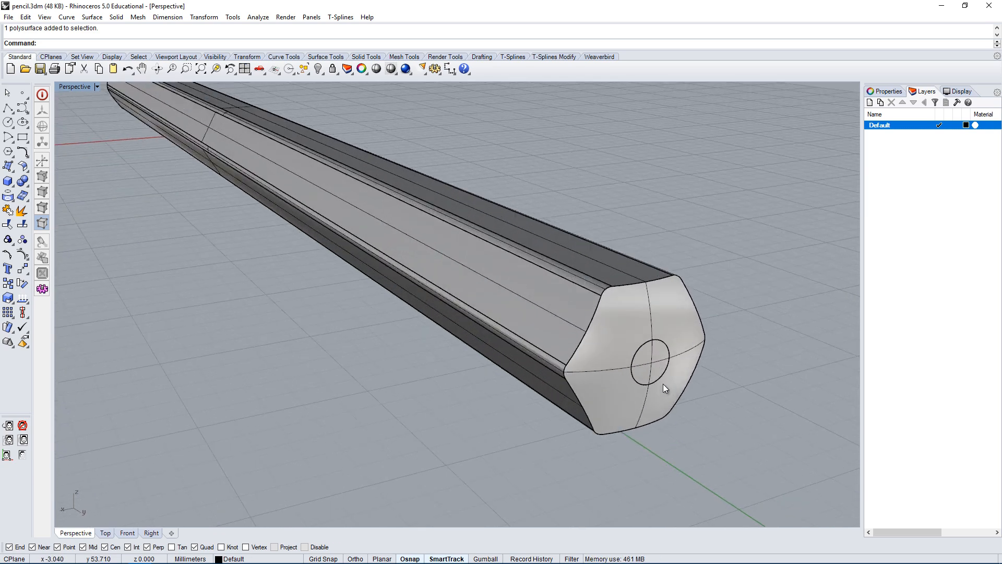
{"action": "scroll", "coordinate": [664, 387], "scroll_direction": "down", "scroll_amount": 2}
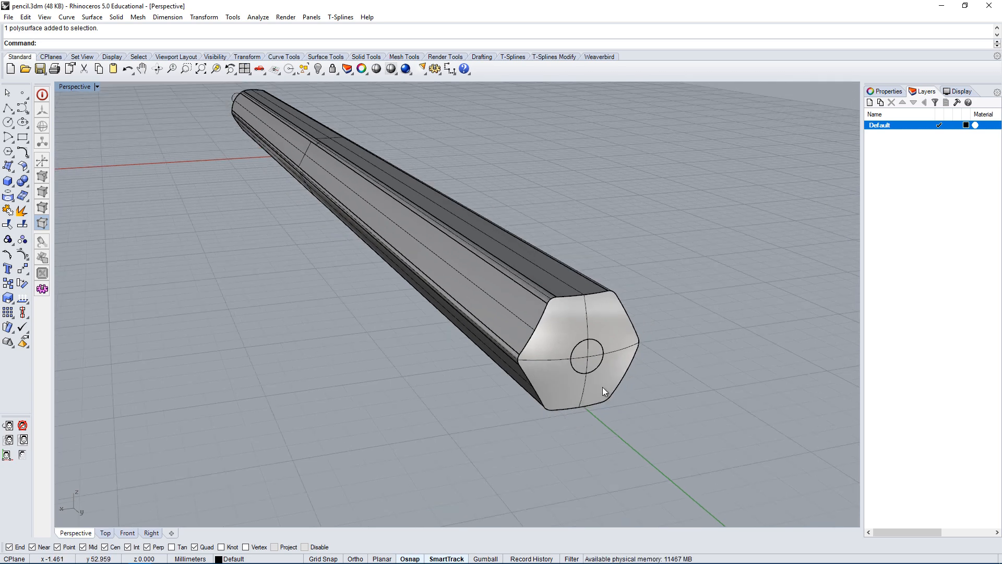
{"action": "scroll", "coordinate": [602, 387], "scroll_direction": "up", "scroll_amount": 2}
{"action": "scroll", "coordinate": [622, 411], "scroll_direction": "down", "scroll_amount": 4}
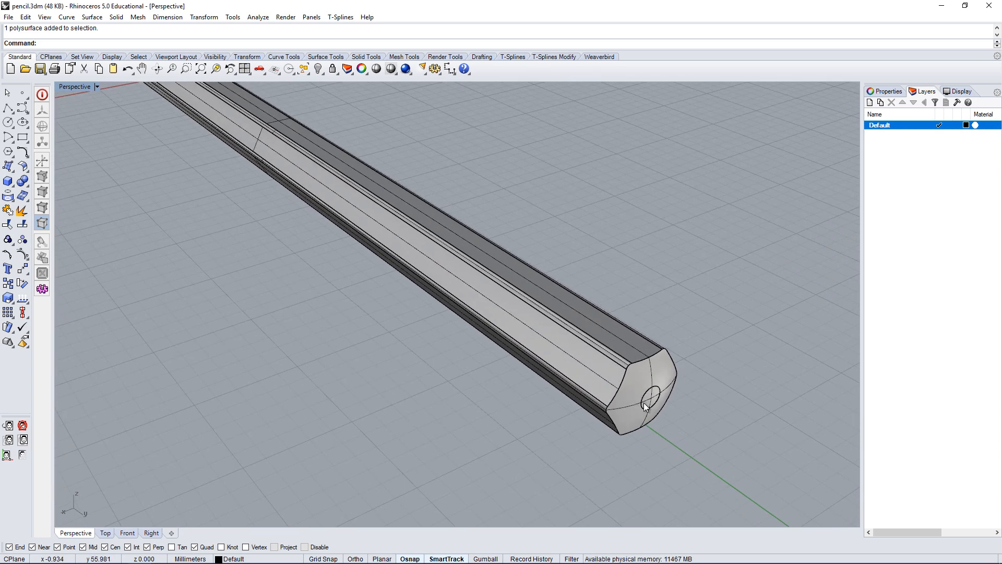
Examine the seam at the pencil's tip, selecting the wooden body and the lead in turn.
{"action": "mouse_move", "coordinate": [558, 373]}
{"action": "right_mouse_down"}
{"action": "mouse_move", "coordinate": [271, 358]}
{"action": "mouse_move", "coordinate": [440, 315]}
{"action": "mouse_move", "coordinate": [393, 310]}
{"action": "mouse_move", "coordinate": [173, 334]}
{"action": "right_mouse_up"}
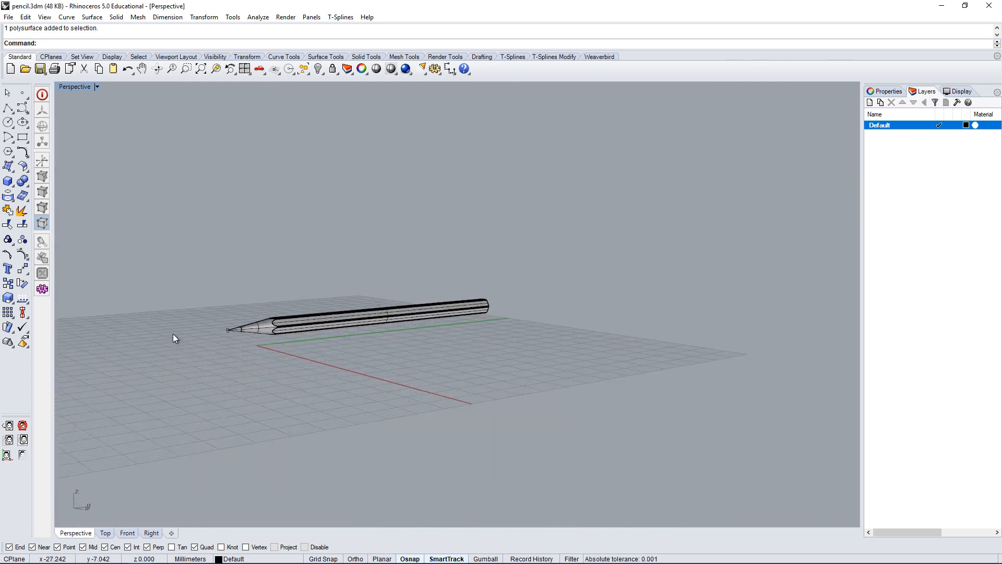
{"action": "scroll", "coordinate": [251, 330], "scroll_direction": "up", "scroll_amount": 5}
{"action": "right_click_drag", "start_coordinate": [269, 349], "coordinate": [177, 331]}
{"action": "scroll", "coordinate": [176, 320], "scroll_direction": "up", "scroll_amount": 5}
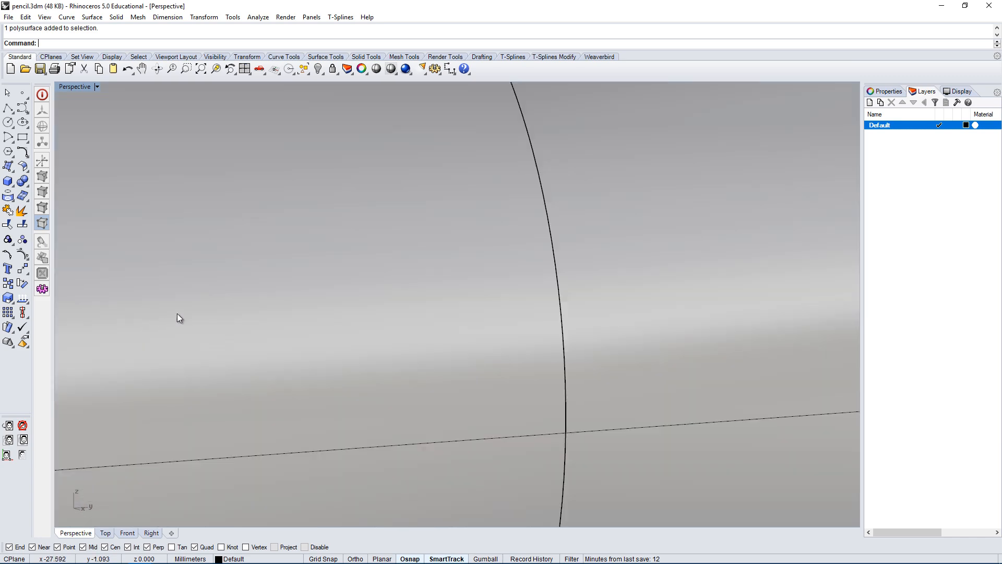
{"action": "scroll", "coordinate": [208, 308], "scroll_direction": "down", "scroll_amount": 4}
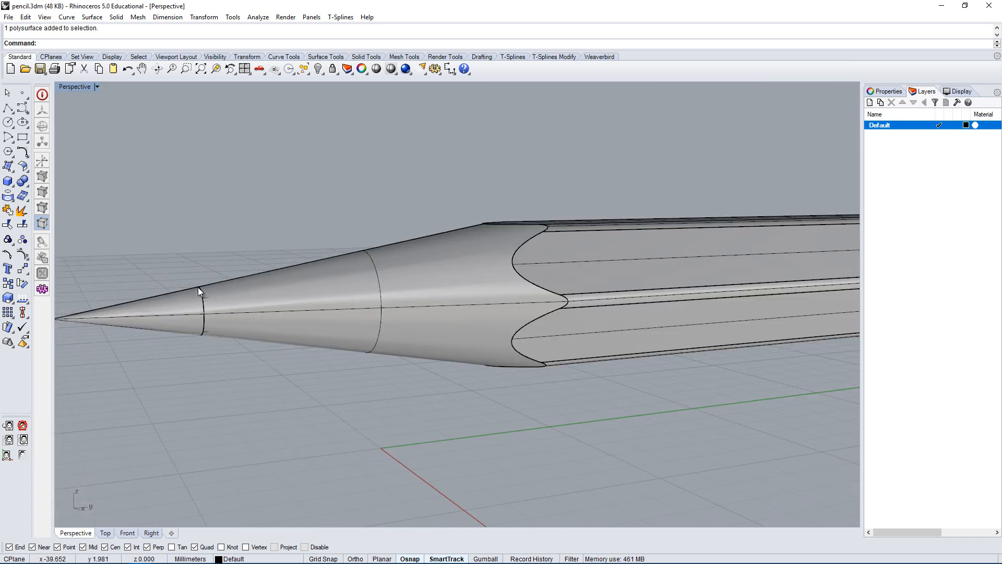
{"action": "left_click", "coordinate": [208, 298]}
{"action": "left_click", "coordinate": [248, 326]}
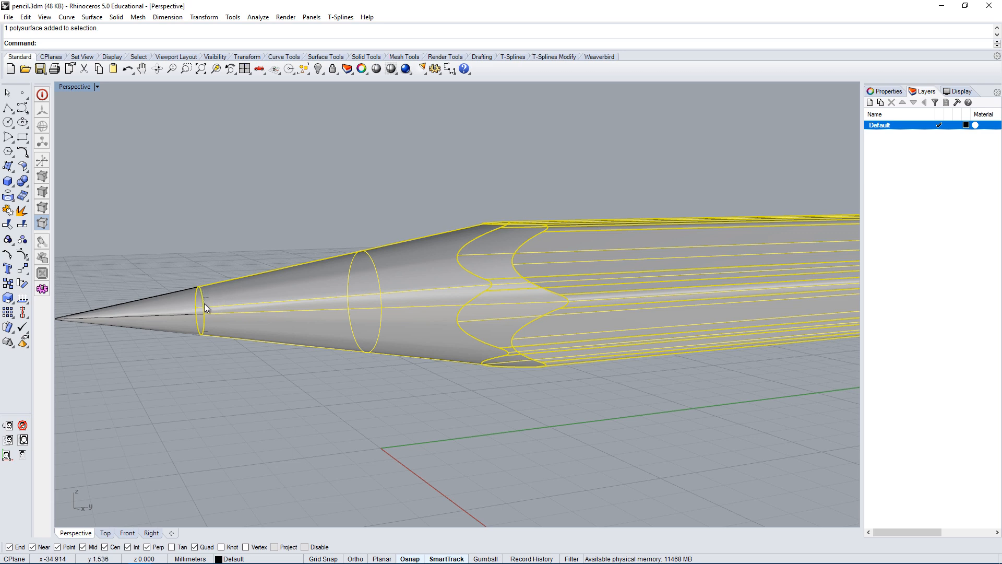
{"action": "left_click", "coordinate": [189, 302]}
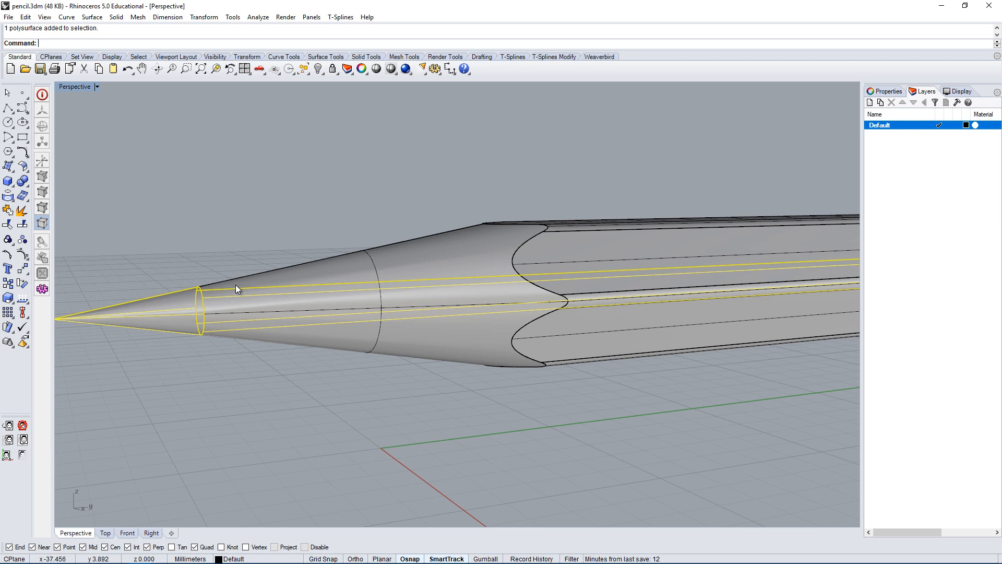
Draw a vertical line in the Right view across the sharpened cone, just behind the lead tip's edge.
{"action": "double_click", "coordinate": [71, 87]}
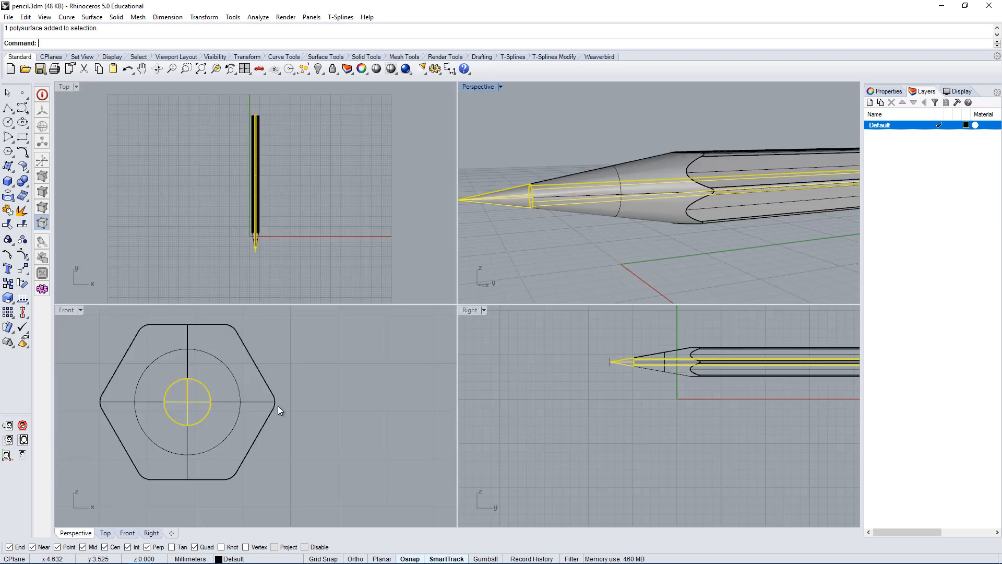
{"action": "right_click_drag", "start_coordinate": [656, 367], "coordinate": [639, 411]}
{"action": "left_click", "coordinate": [657, 452]}
{"action": "left_click", "coordinate": [7, 108]}
{"action": "scroll", "coordinate": [613, 321], "scroll_direction": "up", "scroll_amount": 4}
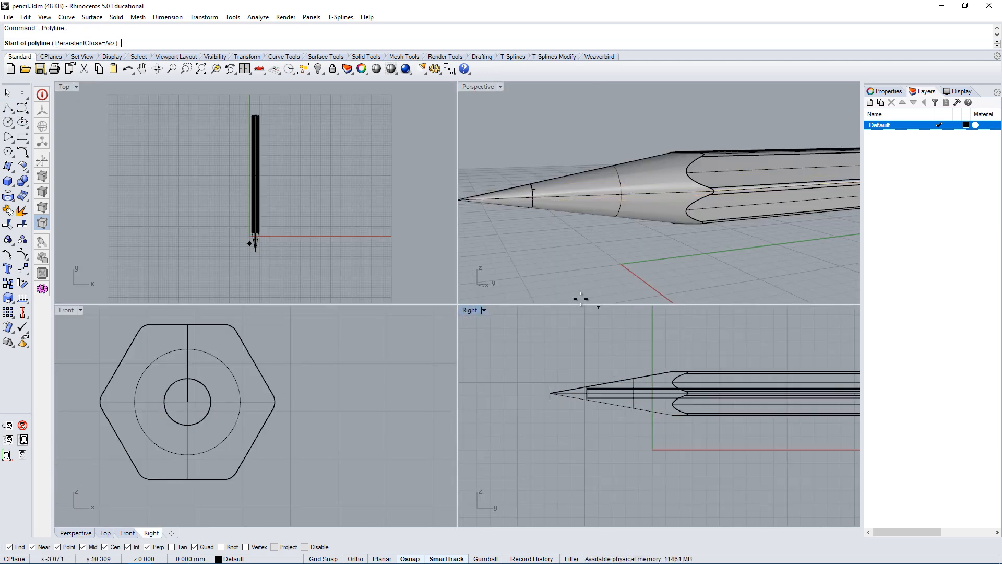
{"action": "left_click", "coordinate": [599, 355]}
{"action": "left_click", "coordinate": [599, 454]}
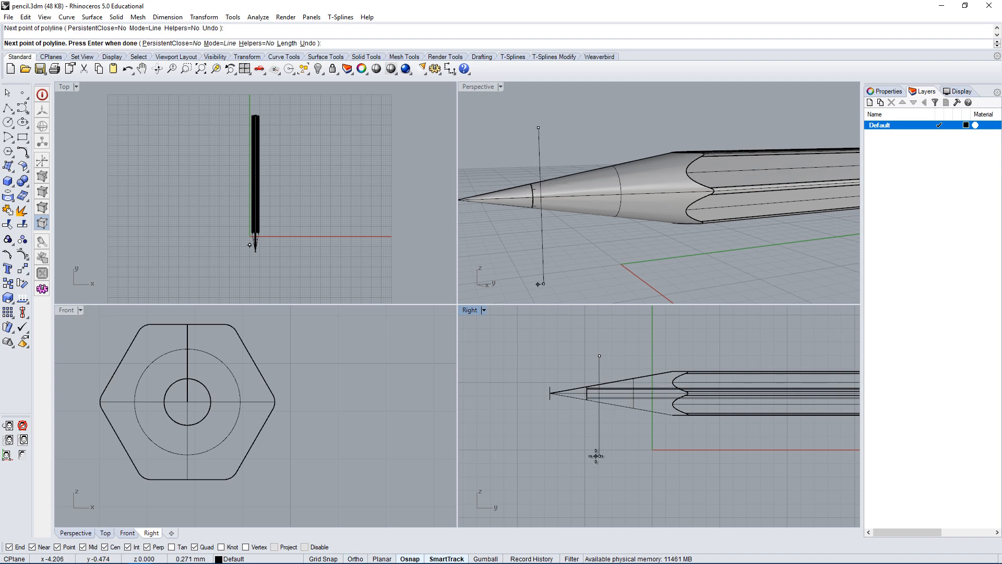
{"action": "key", "text": "Return"}
Move the vertical line slightly closer to the lead tip in the Right view.
{"action": "left_click", "coordinate": [597, 452]}
{"action": "right_click_drag", "start_coordinate": [596, 455], "coordinate": [585, 415]}
{"action": "type", "text": "m"}
{"action": "key", "text": "Return"}
{"action": "scroll", "coordinate": [546, 359], "scroll_direction": "up", "scroll_amount": 8}
{"action": "left_click", "coordinate": [542, 350]}
{"action": "left_click", "coordinate": [529, 351]}
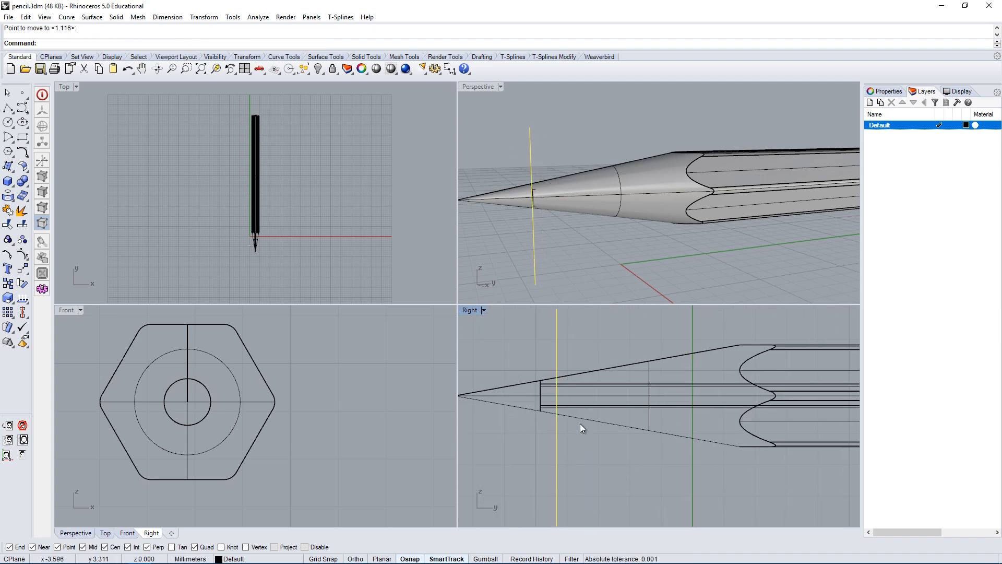
Trim the wooden body's front edge back to the vertical line, exposing a short section of the cylindrical lead.
{"action": "type", "text": "Trim"}
{"action": "key", "text": "Return"}
{"action": "scroll", "coordinate": [558, 402], "scroll_direction": "up", "scroll_amount": 3}
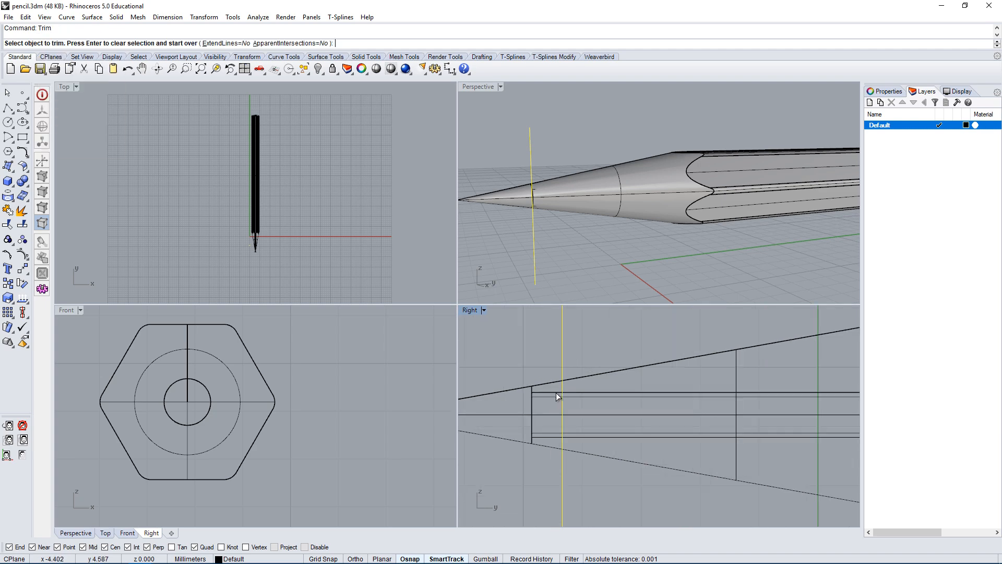
{"action": "left_click", "coordinate": [544, 384]}
{"action": "right_click_drag", "start_coordinate": [521, 238], "coordinate": [548, 209]}
{"action": "double_click", "coordinate": [474, 87]}
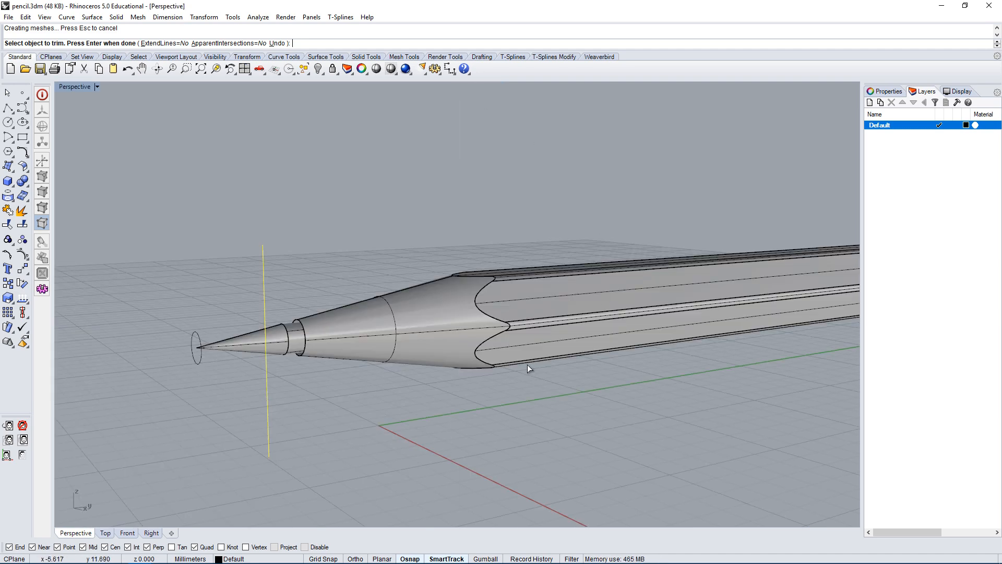
{"action": "key", "text": "Return"}
Inspect the trimmed front edge of the wooden body around the exposed lead.
{"action": "right_click_drag", "start_coordinate": [528, 365], "coordinate": [392, 383]}
{"action": "left_click", "coordinate": [390, 378]}
{"action": "scroll", "coordinate": [327, 349], "scroll_direction": "up", "scroll_amount": 4}
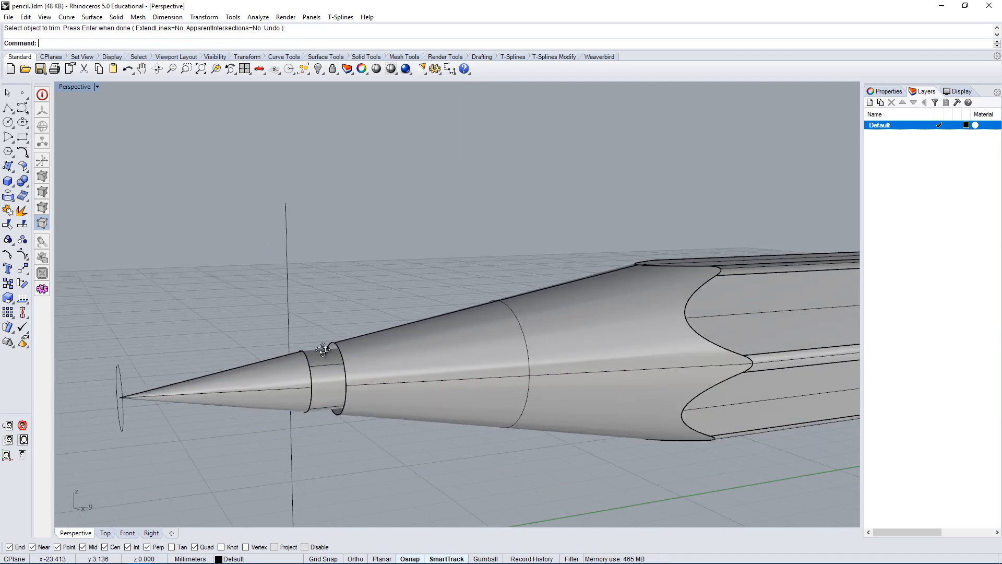
{"action": "right_click_drag", "start_coordinate": [326, 350], "coordinate": [414, 349]}
{"action": "left_click", "coordinate": [511, 311]}
{"action": "scroll", "coordinate": [508, 313], "scroll_direction": "down", "scroll_amount": 2}
{"action": "scroll", "coordinate": [383, 355], "scroll_direction": "up", "scroll_amount": 3}
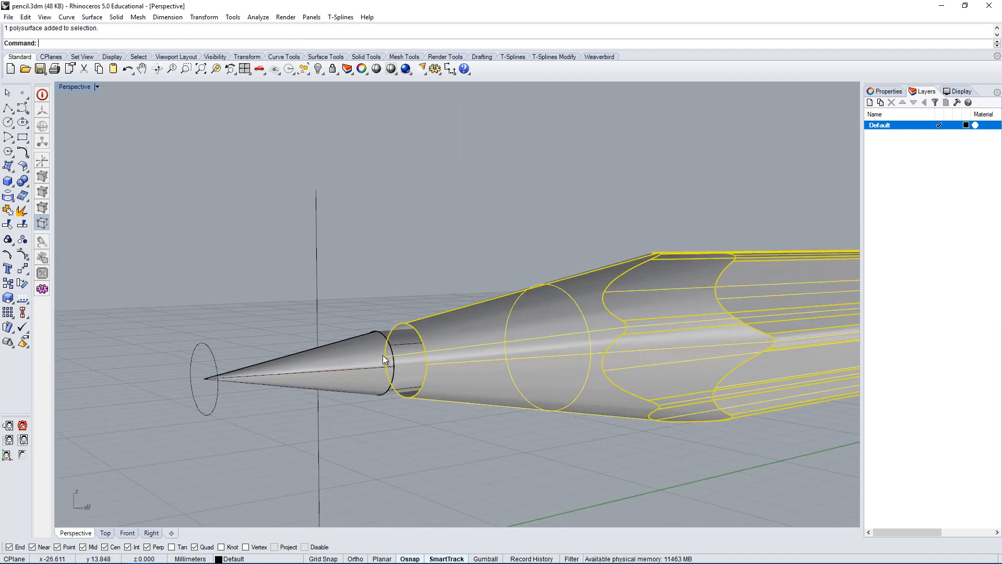
{"action": "left_click", "coordinate": [423, 275]}
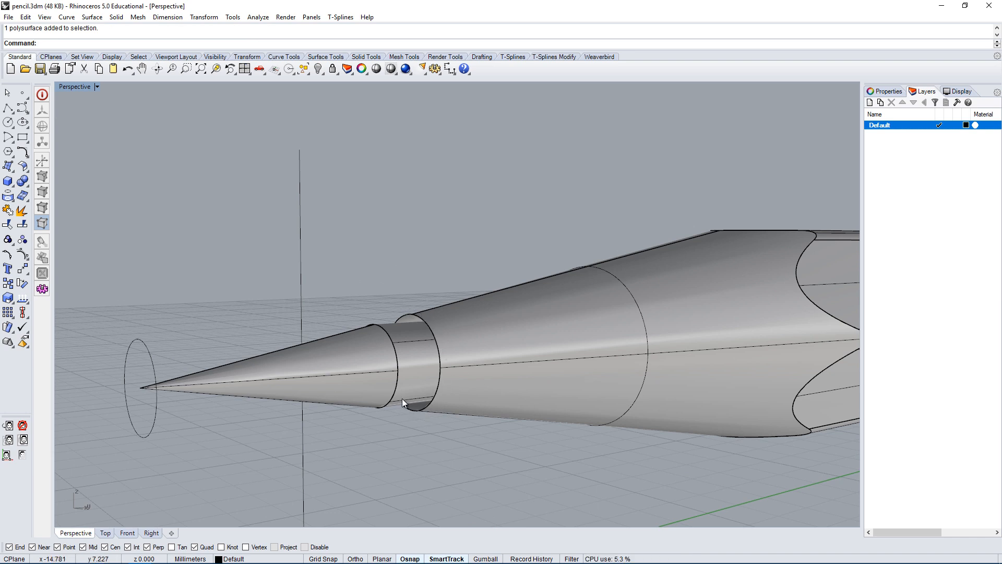
Create a planar surface from the wooden body's front edge around the exposed lead.
{"action": "left_click", "coordinate": [92, 18]}
{"action": "mouse_move", "coordinate": [89, 27]}
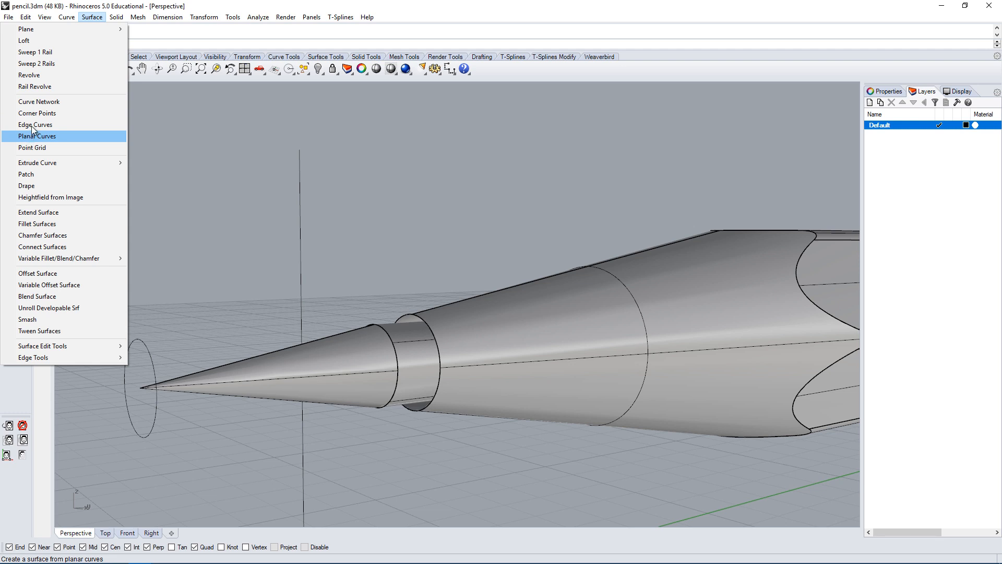
{"action": "mouse_move", "coordinate": [59, 30]}
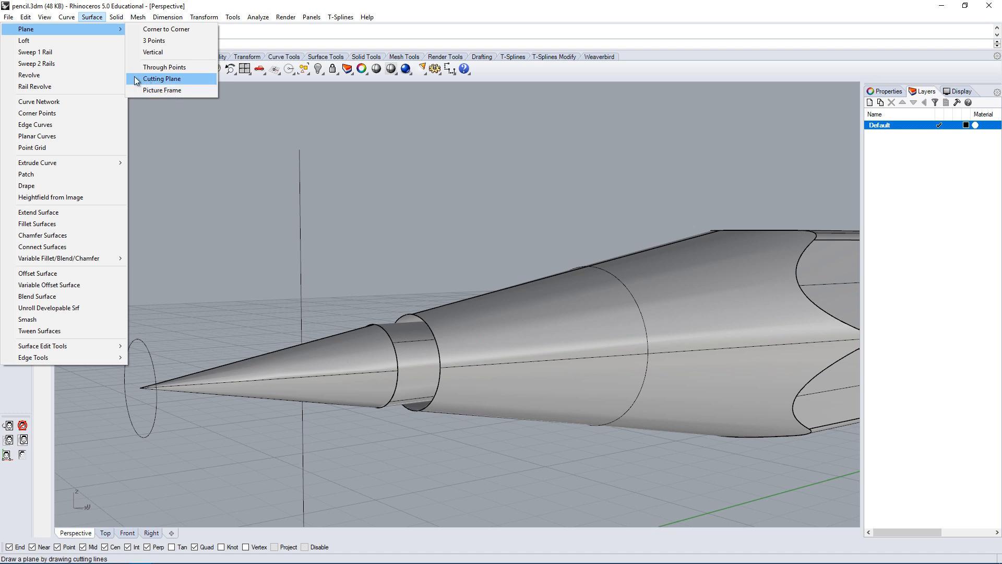
{"action": "left_click", "coordinate": [37, 138]}
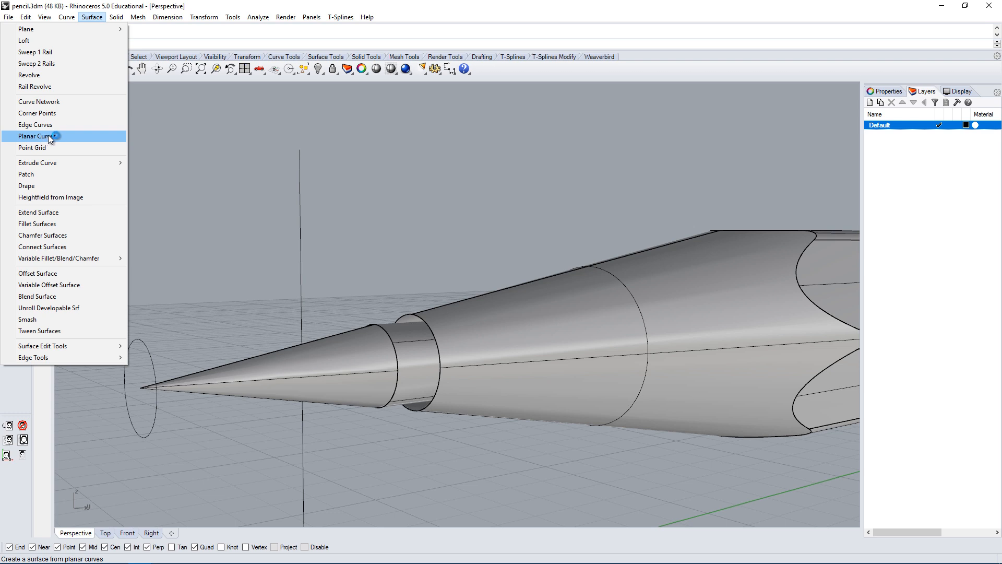
{"action": "left_click", "coordinate": [50, 137]}
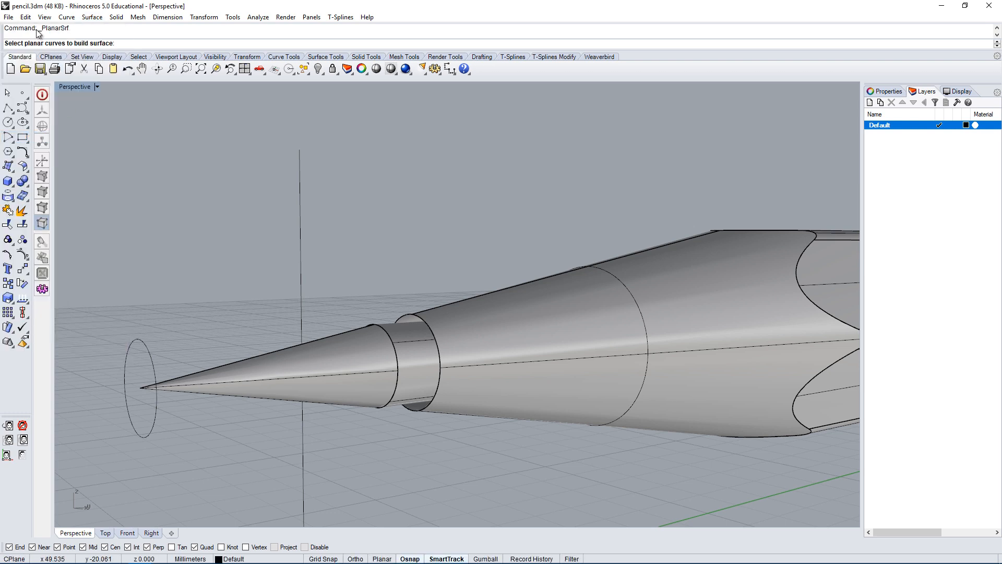
{"action": "left_click", "coordinate": [92, 16]}
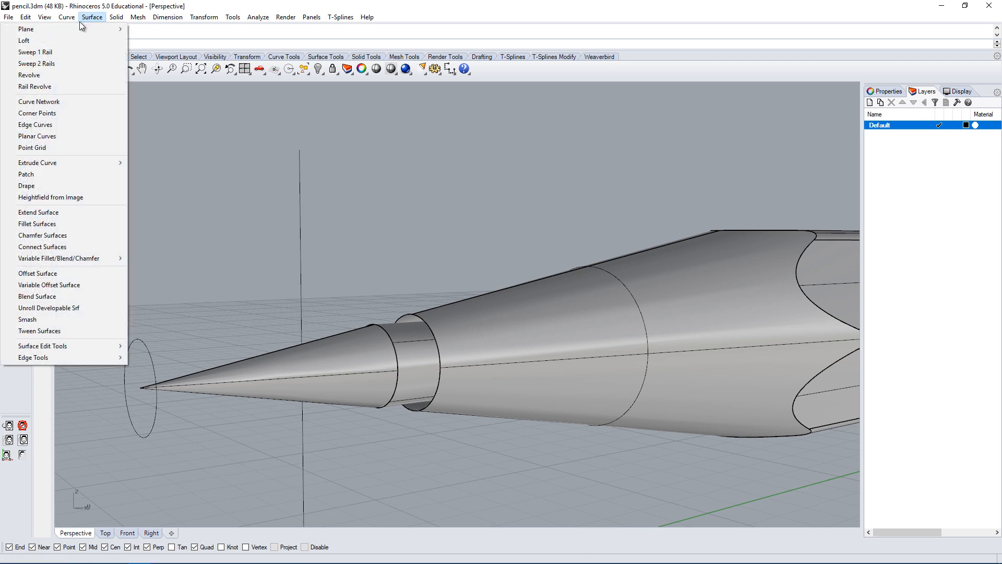
{"action": "left_click", "coordinate": [50, 137]}
{"action": "left_click", "coordinate": [205, 18]}
{"action": "left_click", "coordinate": [375, 221]}
{"action": "left_click", "coordinate": [421, 319]}
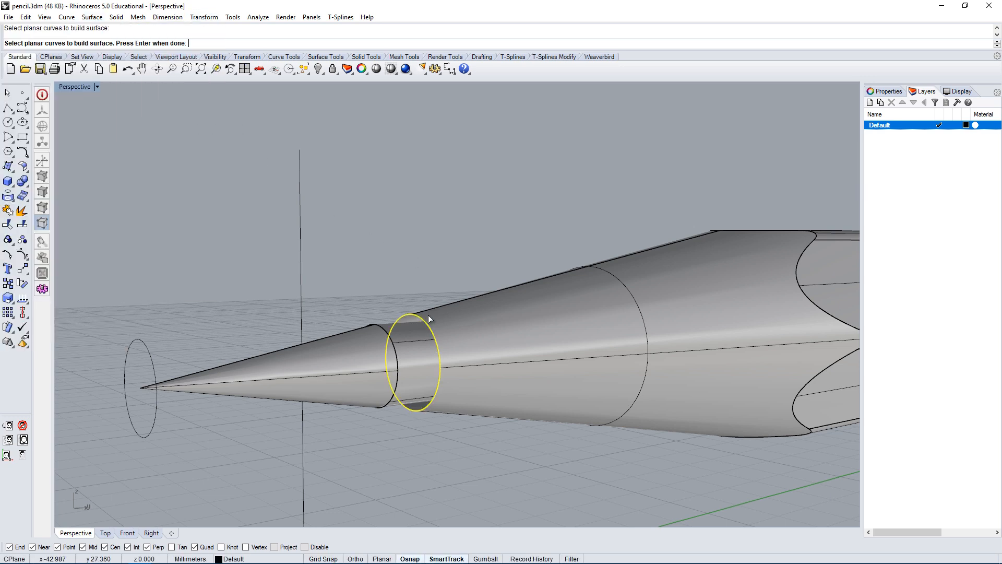
{"action": "key", "text": "Return"}
Join the new planar front surface to the wooden body.
{"action": "right_click_drag", "start_coordinate": [443, 394], "coordinate": [356, 345]}
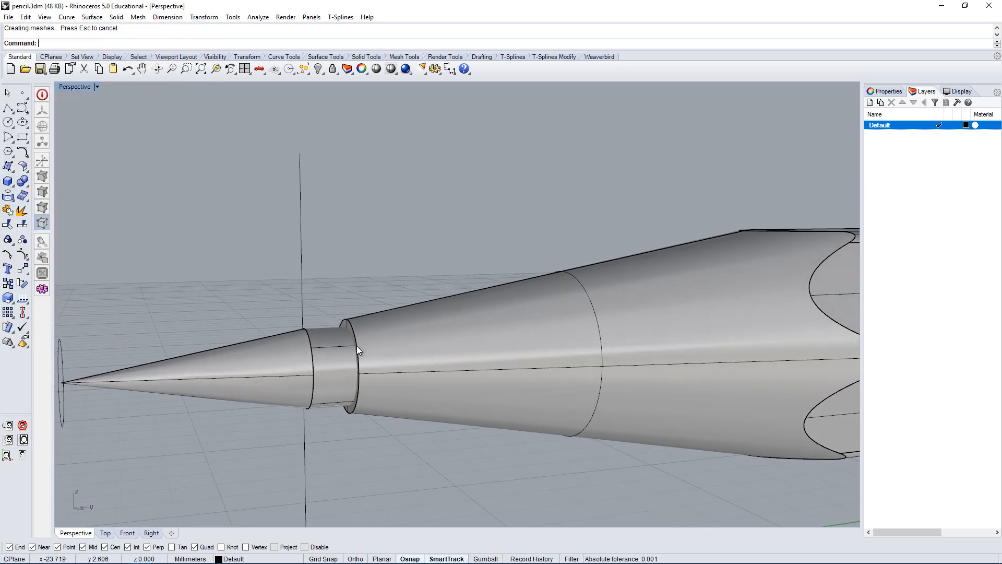
{"action": "mouse_move", "coordinate": [356, 421]}
{"action": "right_mouse_down"}
{"action": "mouse_move", "coordinate": [385, 325]}
{"action": "mouse_move", "coordinate": [375, 328]}
{"action": "mouse_move", "coordinate": [616, 358]}
{"action": "mouse_move", "coordinate": [576, 365]}
{"action": "right_mouse_up"}
{"action": "scroll", "coordinate": [376, 328], "scroll_direction": "up", "scroll_amount": 3}
{"action": "left_click", "coordinate": [387, 313]}
{"action": "scroll", "coordinate": [388, 320], "scroll_direction": "down", "scroll_amount": 5}
{"action": "left_click", "coordinate": [431, 320]}
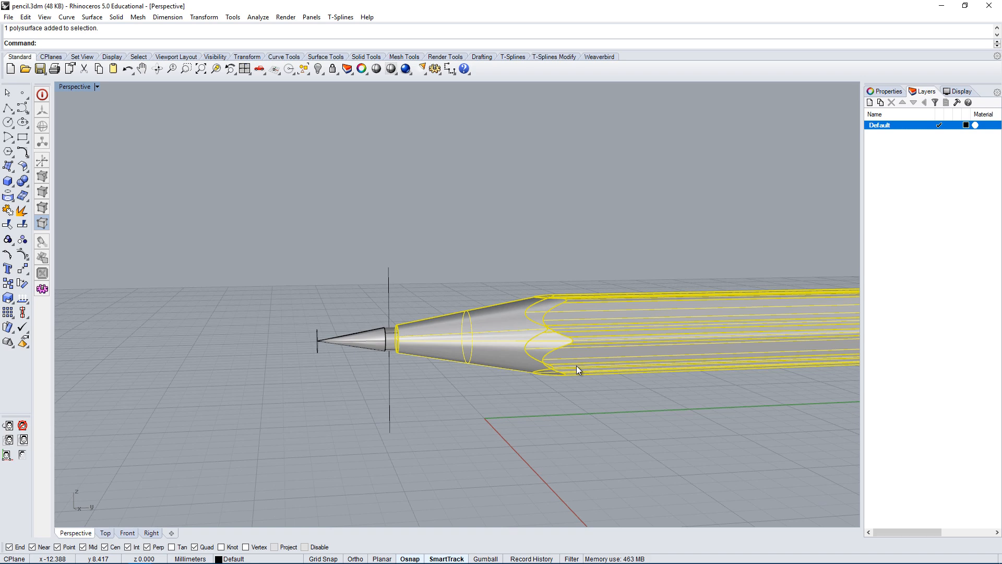
{"action": "key", "text": "Return"}
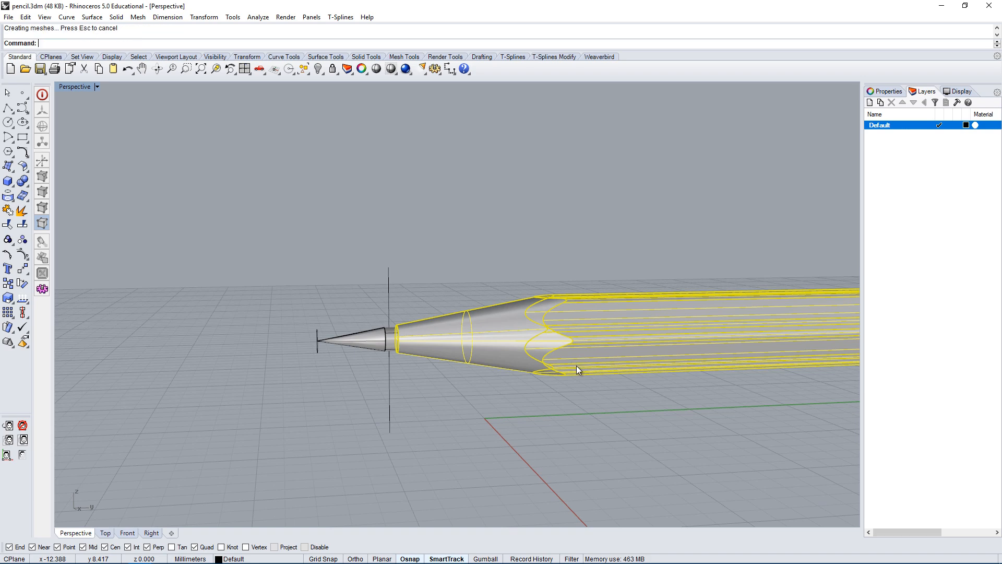
{"action": "left_click", "coordinate": [483, 474]}
Explode the lead polysurface so its cone tip is separate from the cylinder.
{"action": "scroll", "coordinate": [364, 385], "scroll_direction": "up", "scroll_amount": 4}
{"action": "right_click_drag", "start_coordinate": [364, 385], "coordinate": [320, 361]}
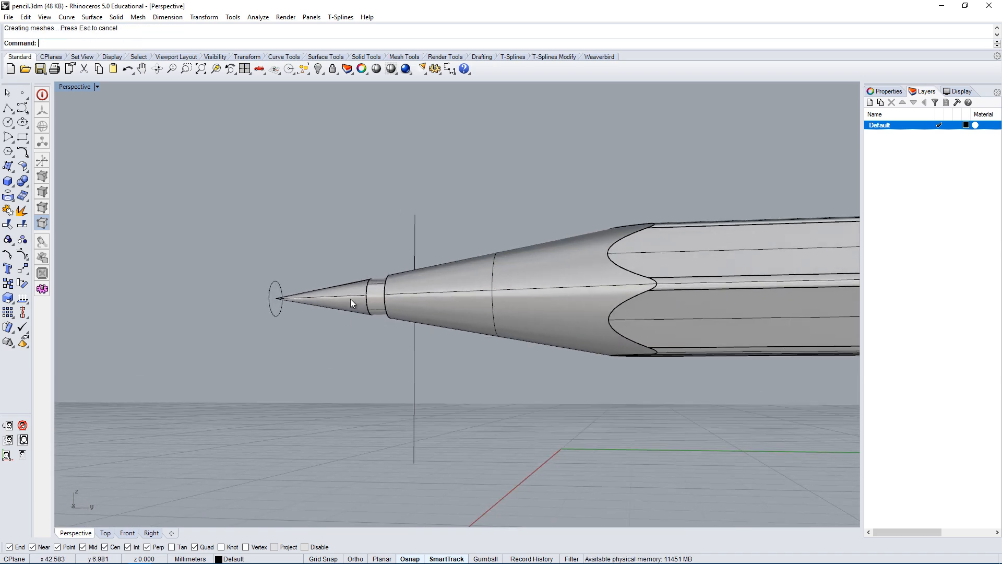
{"action": "right_click_drag", "start_coordinate": [376, 322], "coordinate": [362, 310]}
{"action": "left_click", "coordinate": [362, 310]}
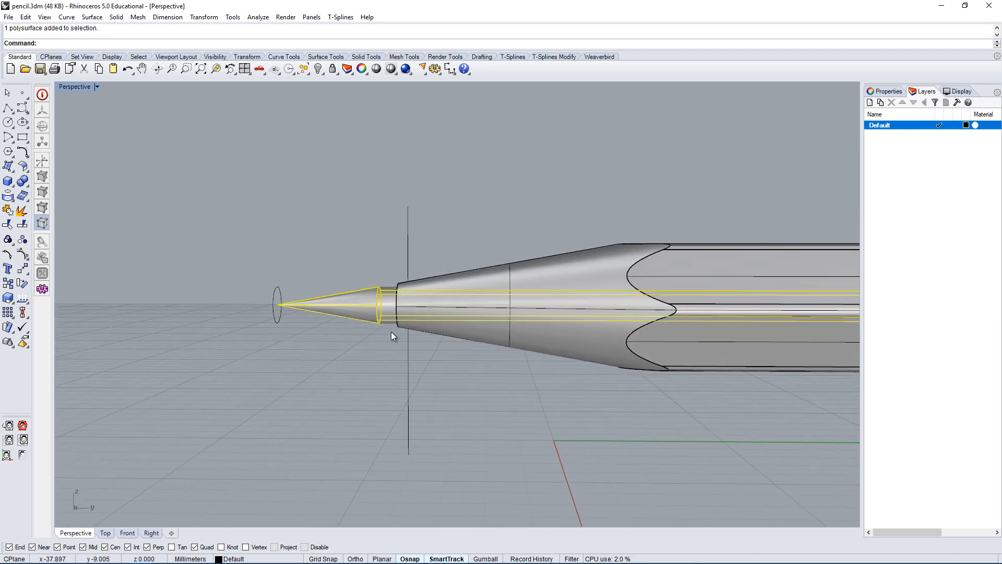
{"action": "left_click", "coordinate": [21, 210]}
{"action": "left_click", "coordinate": [386, 390]}
{"action": "left_click", "coordinate": [389, 303]}
Move the lead's cone horizontally in the Right view until its base lines up with the vertical line at the wooden body's front.
{"action": "left_click", "coordinate": [353, 302]}
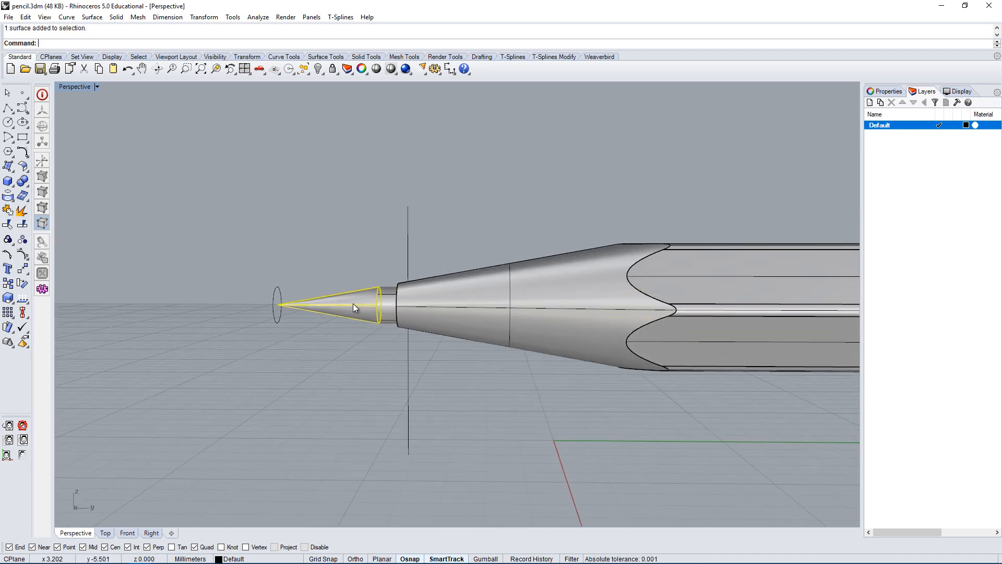
{"action": "mouse_move", "coordinate": [381, 318]}
{"action": "right_mouse_down"}
{"action": "mouse_move", "coordinate": [452, 331]}
{"action": "mouse_move", "coordinate": [231, 260]}
{"action": "right_mouse_up"}
{"action": "double_click", "coordinate": [83, 89]}
{"action": "scroll", "coordinate": [236, 432], "scroll_direction": "down", "scroll_amount": 2}
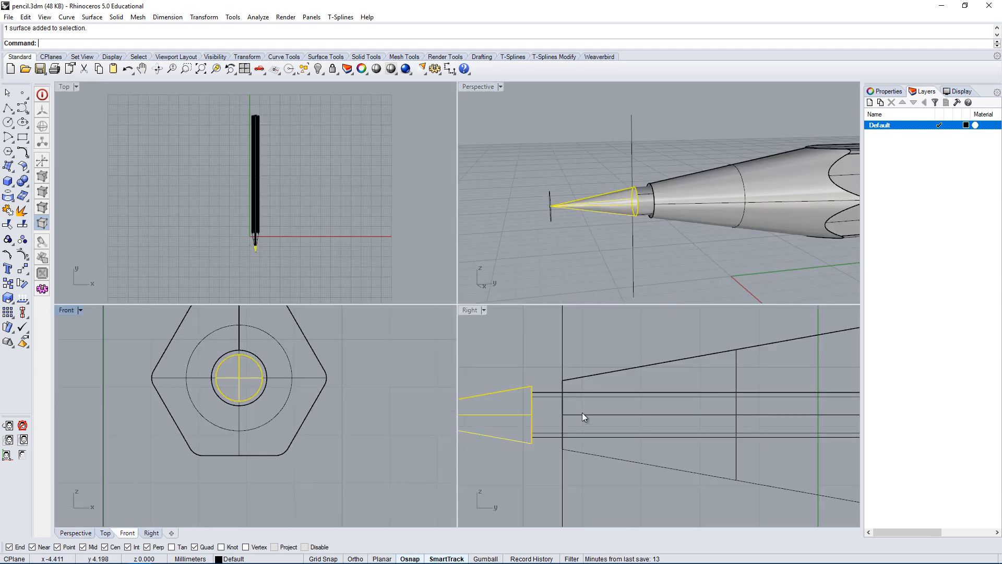
{"action": "scroll", "coordinate": [581, 416], "scroll_direction": "up", "scroll_amount": 3}
{"action": "key", "text": "Return"}
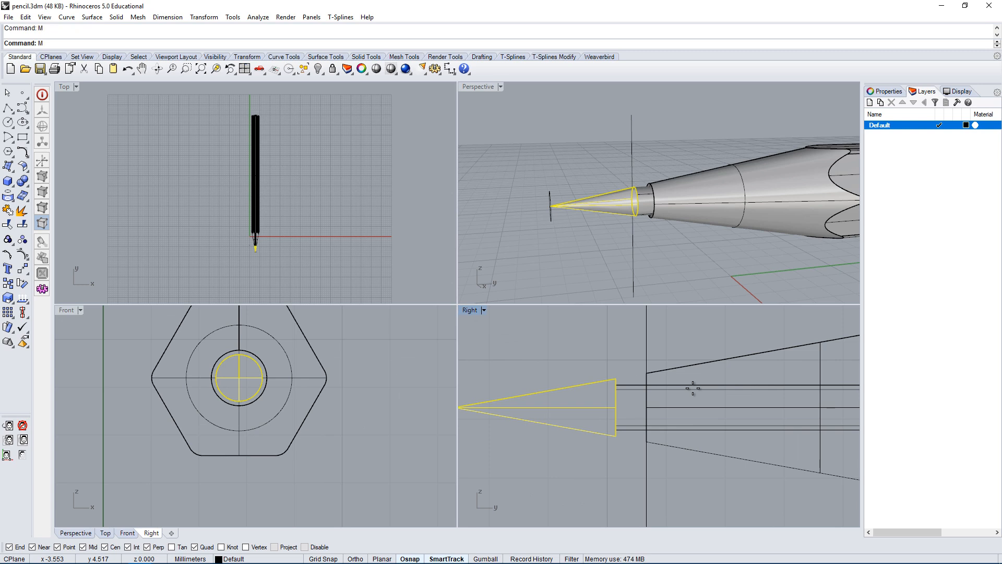
{"action": "scroll", "coordinate": [674, 384], "scroll_direction": "up", "scroll_amount": 2}
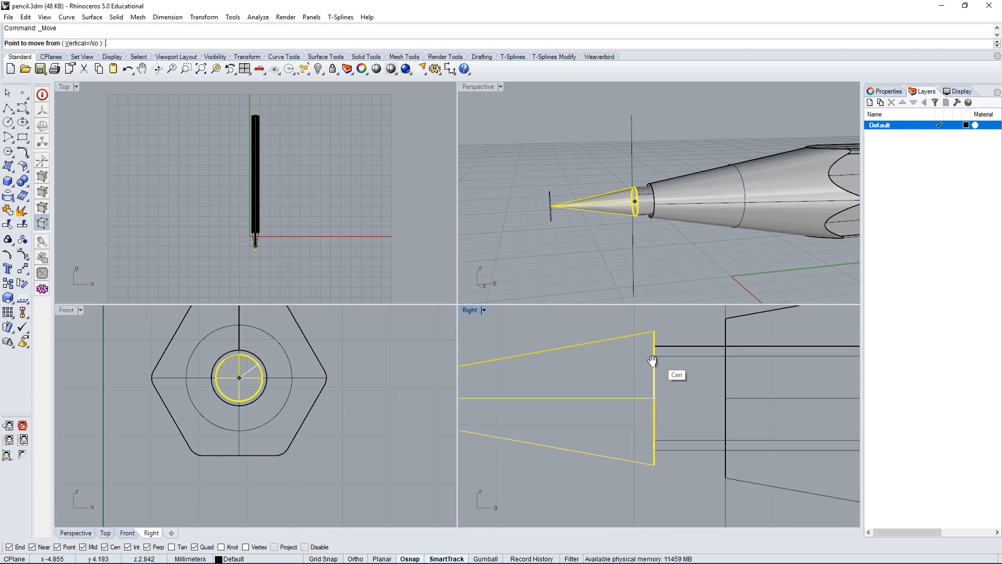
{"action": "scroll", "coordinate": [653, 360], "scroll_direction": "up", "scroll_amount": 2}
{"action": "scroll", "coordinate": [587, 362], "scroll_direction": "up", "scroll_amount": 2}
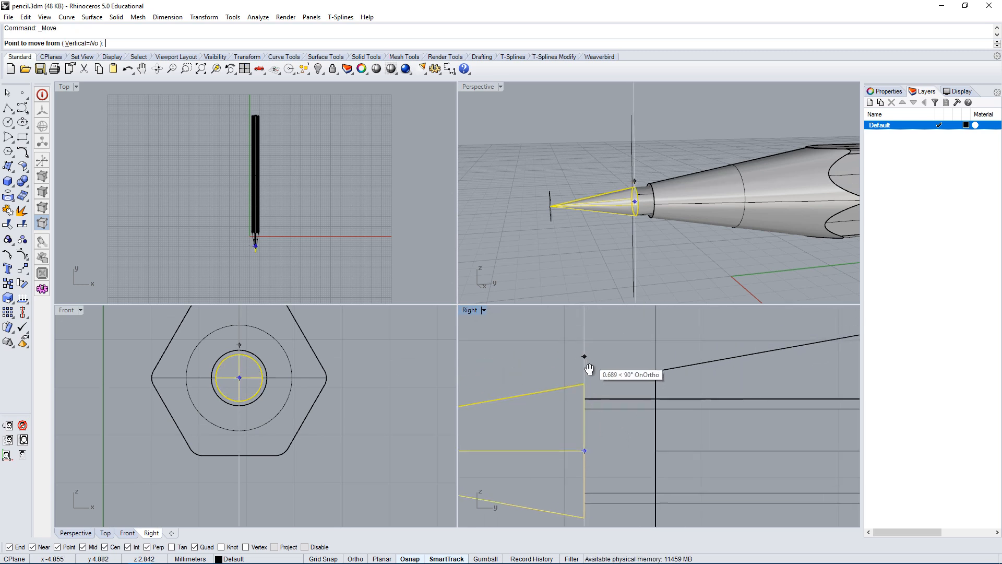
{"action": "left_click", "coordinate": [585, 320]}
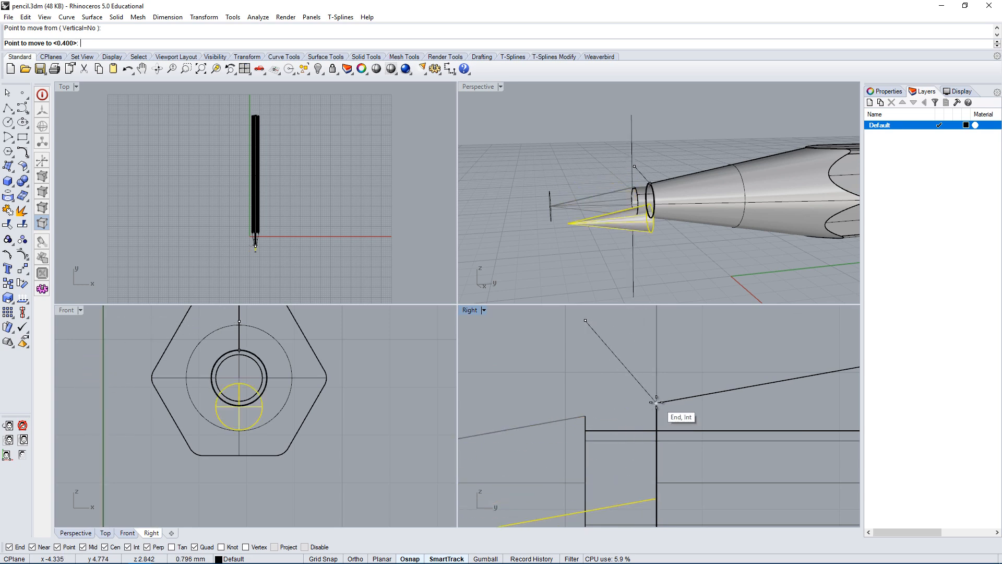
{"action": "key", "text": "shift"}
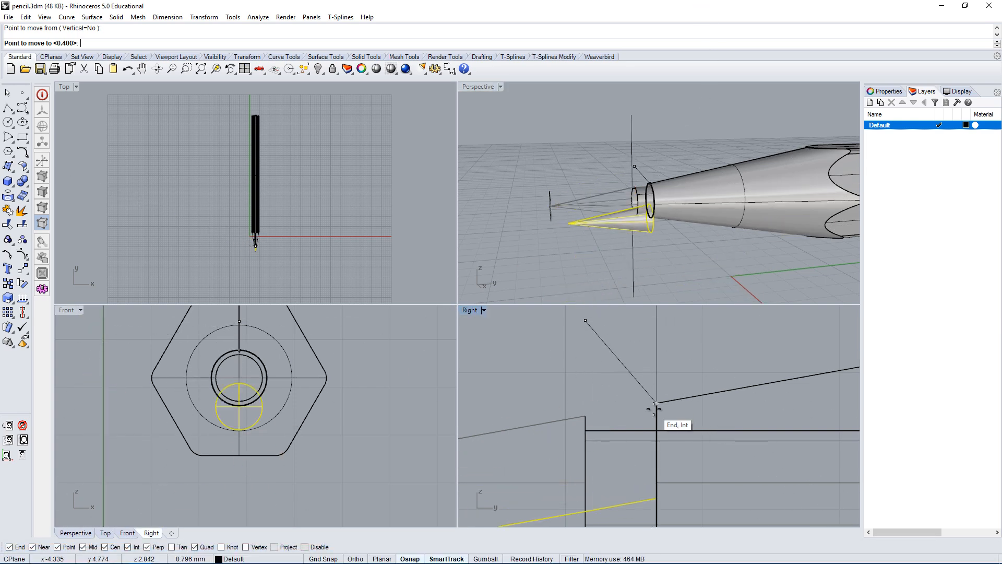
{"action": "key", "text": "shift"}
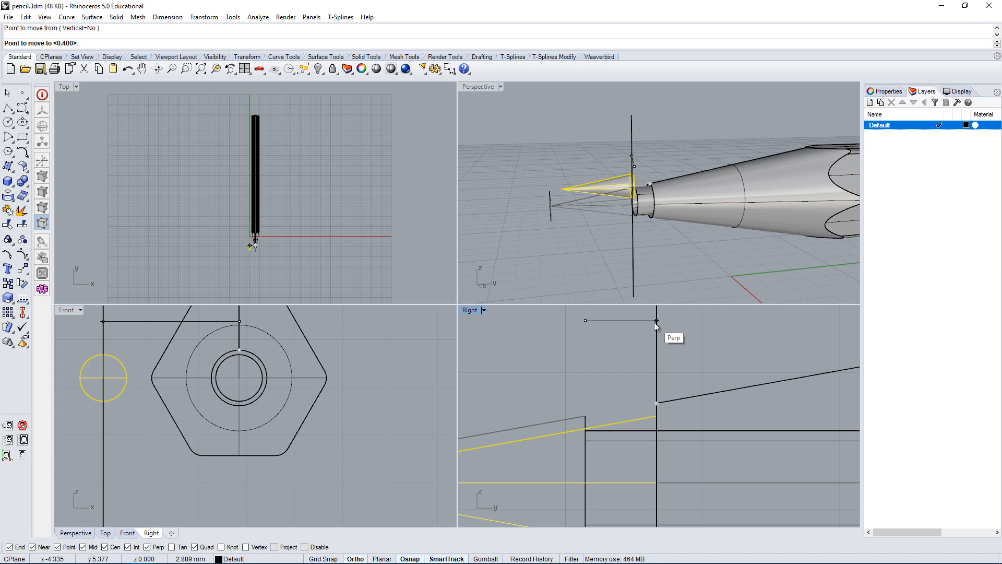
{"action": "left_click", "coordinate": [656, 325]}
Delete the vertical guide line and move the cone by its base centre to the centre of the wooden body's front opening.
{"action": "right_click_drag", "start_coordinate": [668, 261], "coordinate": [629, 259]}
{"action": "key", "text": "Delete"}
{"action": "right_click_drag", "start_coordinate": [565, 255], "coordinate": [550, 202]}
{"action": "left_click", "coordinate": [568, 186]}
{"action": "type", "text": "m"}
{"action": "key", "text": "Return"}
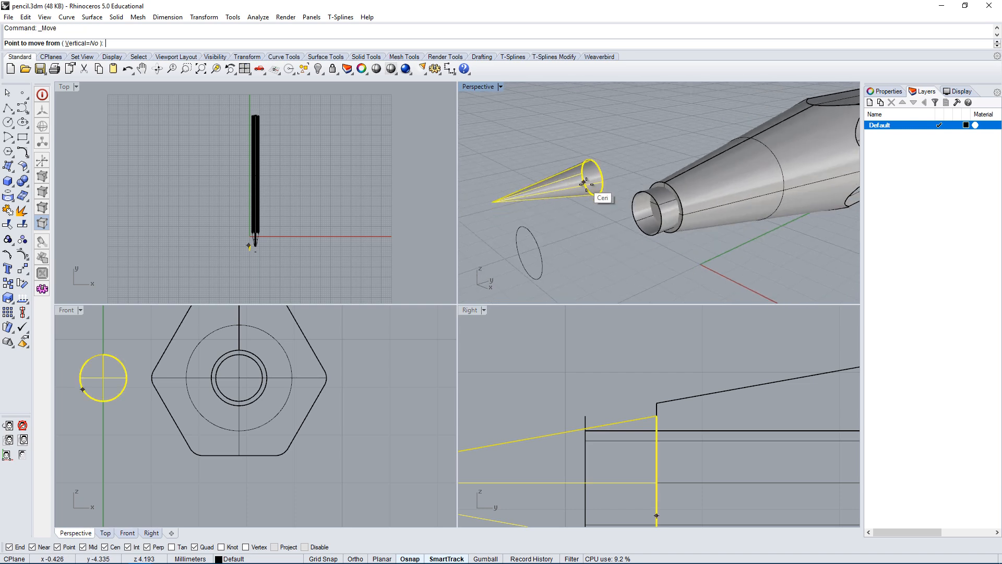
{"action": "scroll", "coordinate": [584, 183], "scroll_direction": "up", "scroll_amount": 2}
{"action": "left_click", "coordinate": [595, 174]}
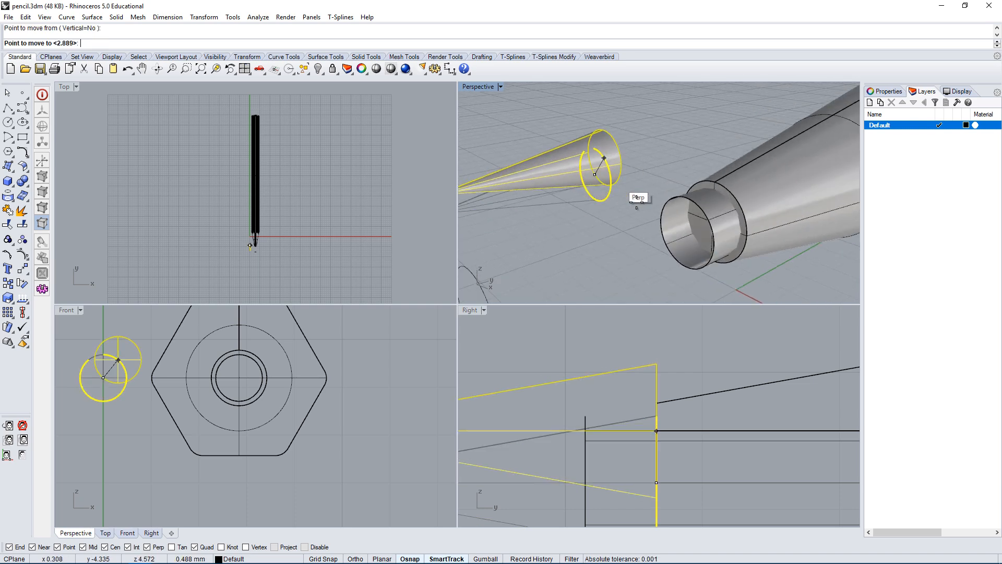
{"action": "left_click", "coordinate": [738, 206]}
{"action": "mouse_move", "coordinate": [769, 242]}
{"action": "right_mouse_down"}
{"action": "mouse_move", "coordinate": [685, 223]}
{"action": "mouse_move", "coordinate": [703, 193]}
{"action": "mouse_move", "coordinate": [709, 201]}
{"action": "mouse_move", "coordinate": [668, 253]}
{"action": "mouse_move", "coordinate": [663, 170]}
{"action": "right_mouse_up"}
{"action": "key", "text": "Escape"}
Trim away the section of lead cylinder protruding past the wooden body's front face, using the body as the cutting object.
{"action": "left_click", "coordinate": [663, 170]}
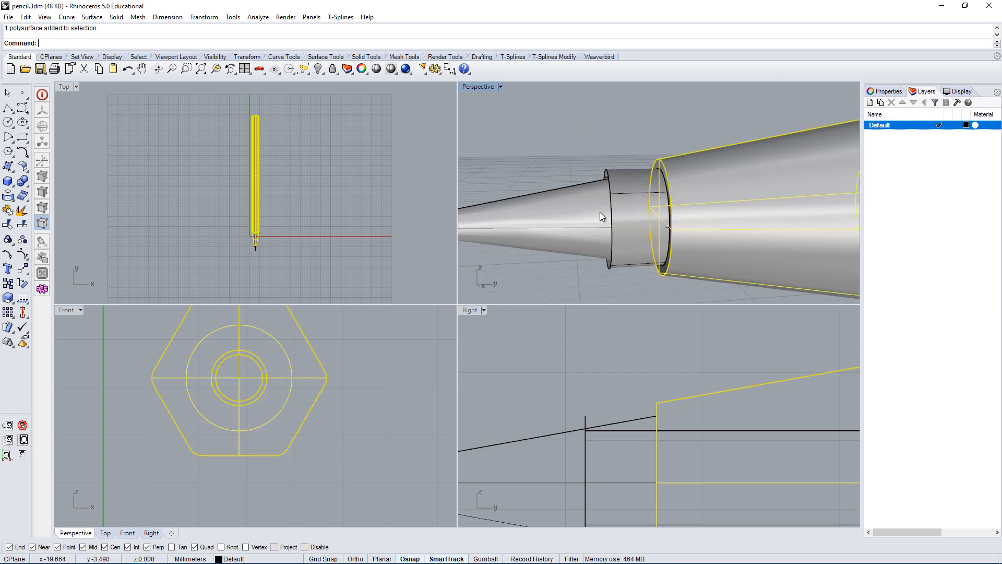
{"action": "key", "text": "Return"}
{"action": "left_click", "coordinate": [618, 170]}
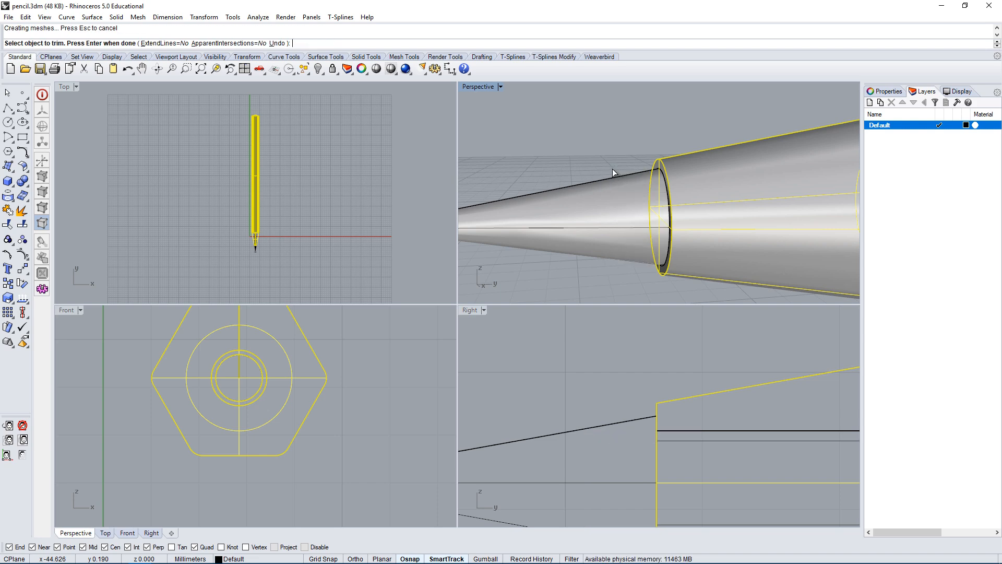
{"action": "key", "text": "Return"}
Join the cone tip, the lead cylinder and its rear end face into one lead object.
{"action": "left_click", "coordinate": [624, 214]}
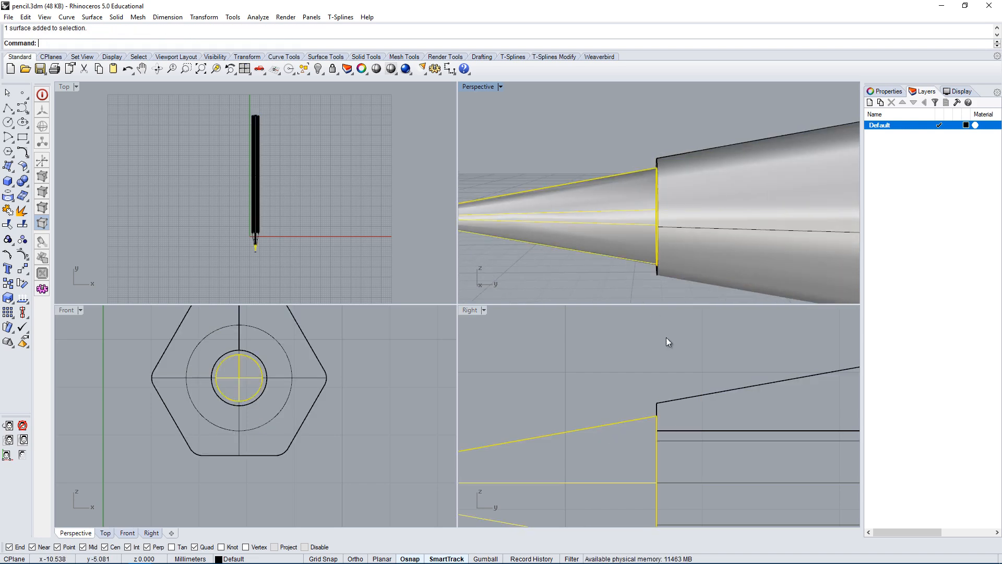
{"action": "left_click", "coordinate": [691, 429]}
{"action": "mouse_move", "coordinate": [693, 261]}
{"action": "right_mouse_down"}
{"action": "mouse_move", "coordinate": [713, 173]}
{"action": "mouse_move", "coordinate": [596, 202]}
{"action": "right_mouse_up"}
{"action": "scroll", "coordinate": [578, 207], "scroll_direction": "down", "scroll_amount": 5}
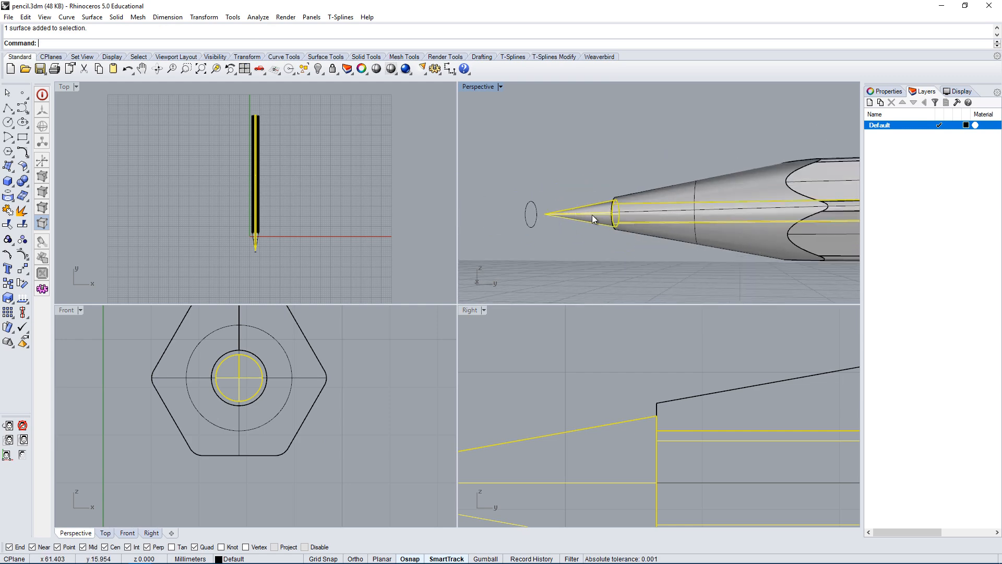
{"action": "scroll", "coordinate": [512, 227], "scroll_direction": "down", "scroll_amount": 8}
{"action": "scroll", "coordinate": [691, 229], "scroll_direction": "up", "scroll_amount": 4}
{"action": "mouse_move", "coordinate": [691, 228]}
{"action": "right_mouse_down"}
{"action": "mouse_move", "coordinate": [639, 257]}
{"action": "mouse_move", "coordinate": [652, 222]}
{"action": "right_mouse_up"}
{"action": "scroll", "coordinate": [634, 244], "scroll_direction": "up", "scroll_amount": 9}
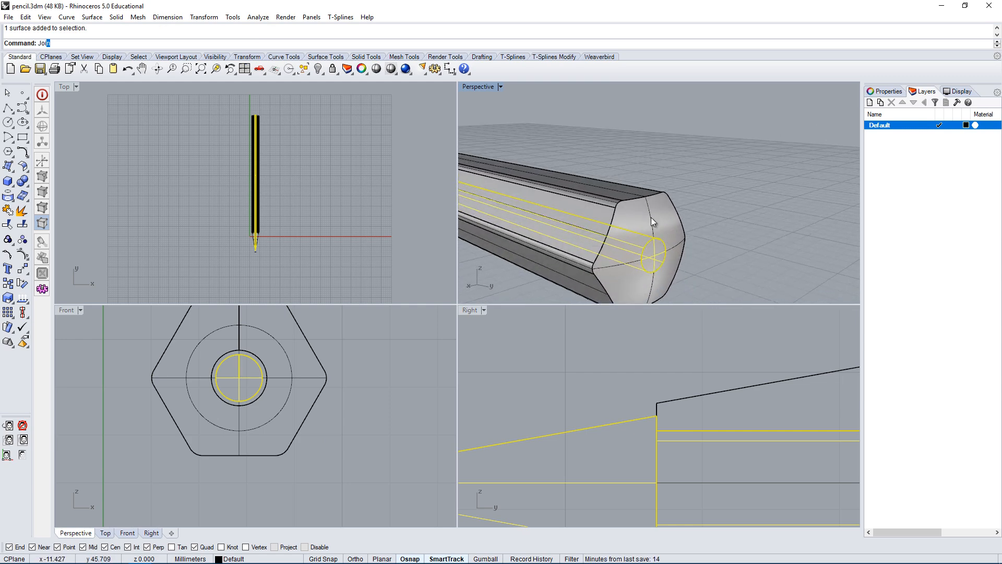
{"action": "type", "text": "Joi"}
{"action": "key", "text": "Return"}
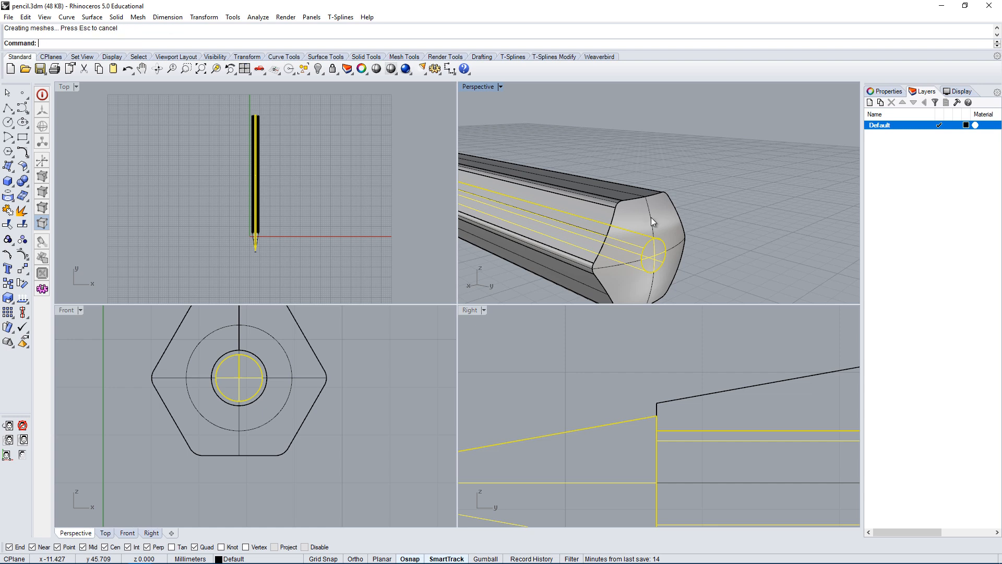
Create a new layer named Lead.
{"action": "left_click", "coordinate": [869, 102]}
{"action": "left_click_drag", "start_coordinate": [891, 136], "coordinate": [809, 139]}
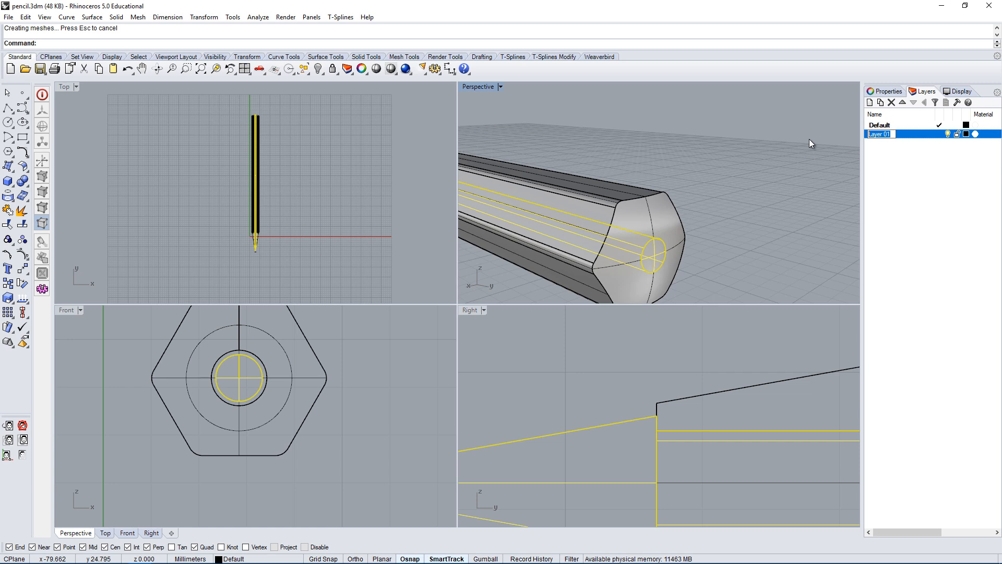
{"action": "type", "text": "Lead"}
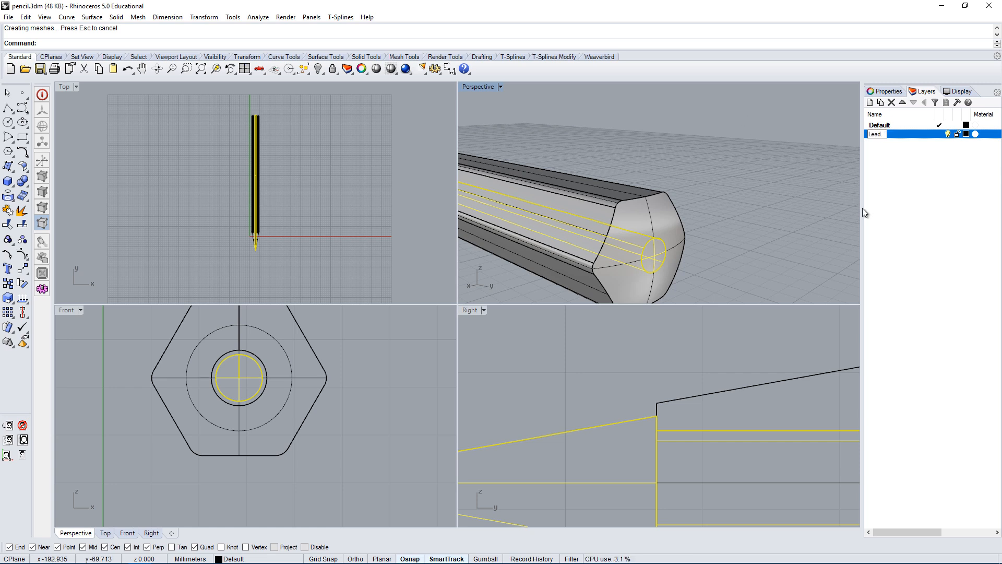
{"action": "left_click", "coordinate": [924, 181]}
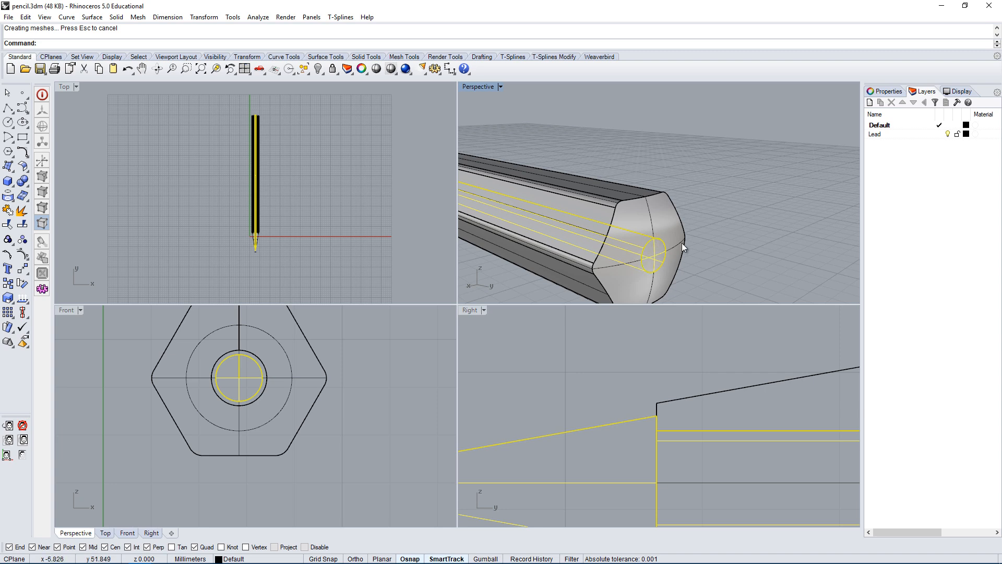
Assign the lead polysurface to the Lead layer and bring up the layer list with the lead selected.
{"action": "left_click", "coordinate": [894, 93]}
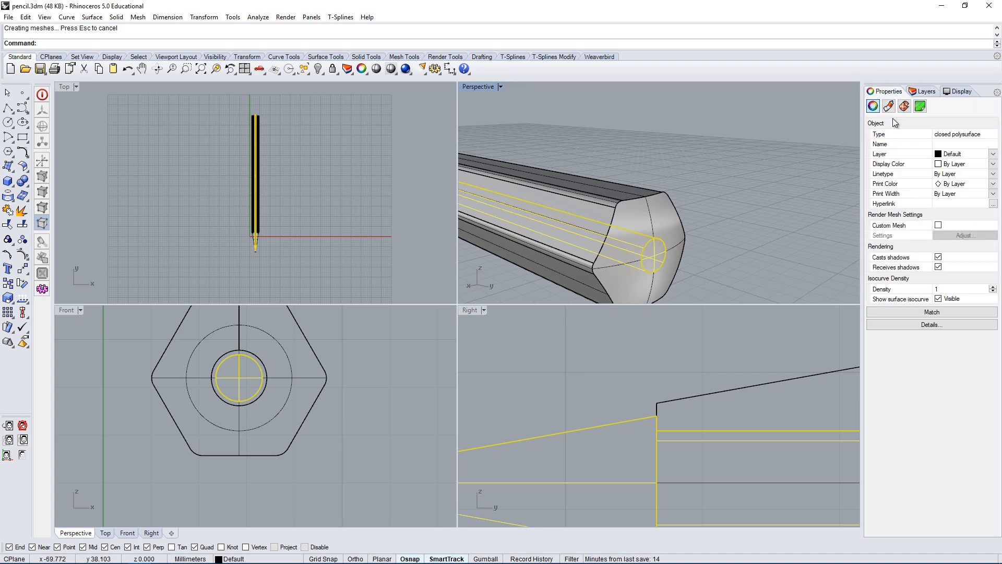
{"action": "left_click", "coordinate": [966, 155]}
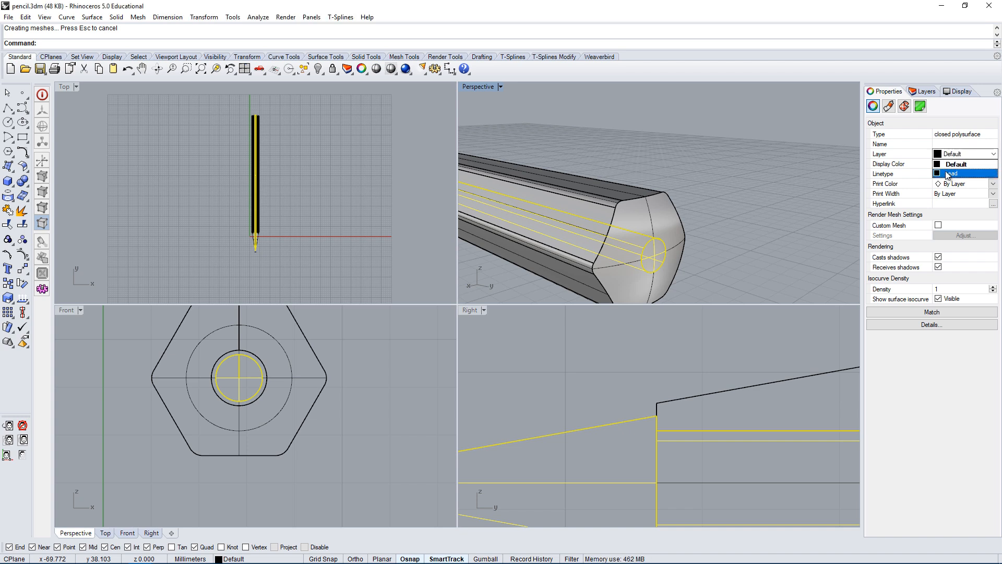
{"action": "left_click", "coordinate": [944, 173]}
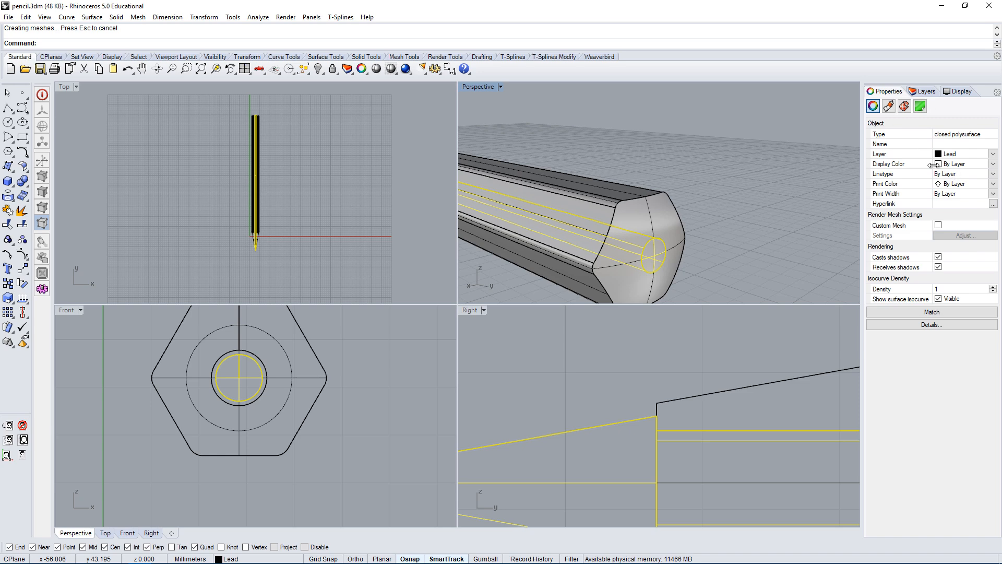
{"action": "left_click", "coordinate": [696, 253]}
{"action": "left_click", "coordinate": [656, 256]}
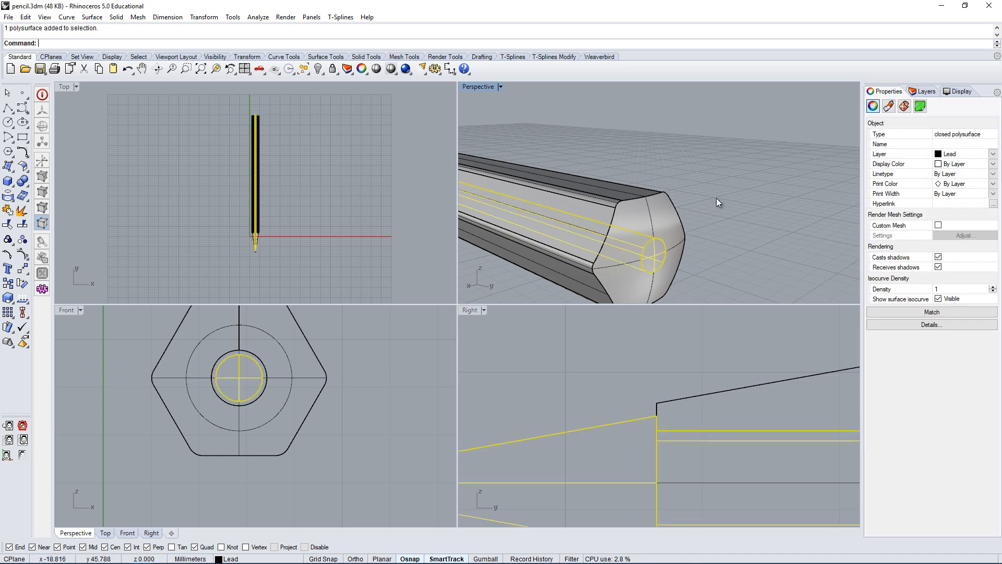
{"action": "left_click", "coordinate": [718, 203]}
{"action": "left_click", "coordinate": [654, 253]}
{"action": "left_click", "coordinate": [923, 91]}
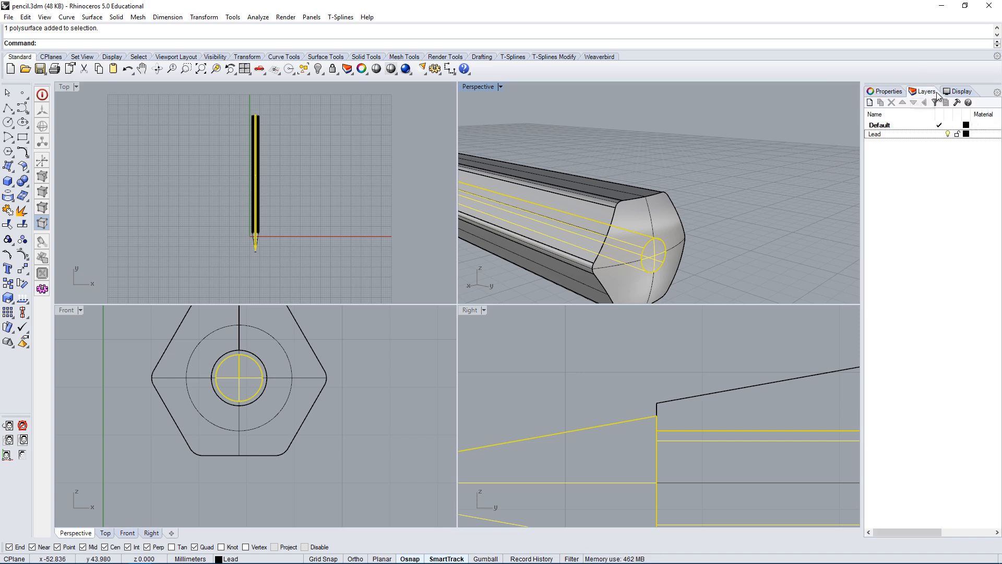
Set the Lead layer's color to Dark Gray.
{"action": "left_click", "coordinate": [966, 134]}
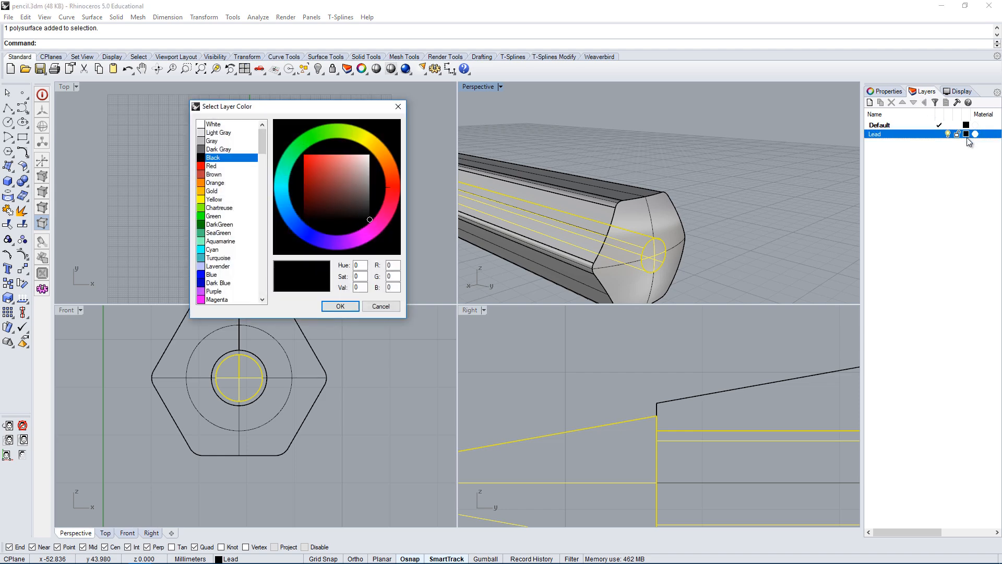
{"action": "left_click", "coordinate": [219, 149]}
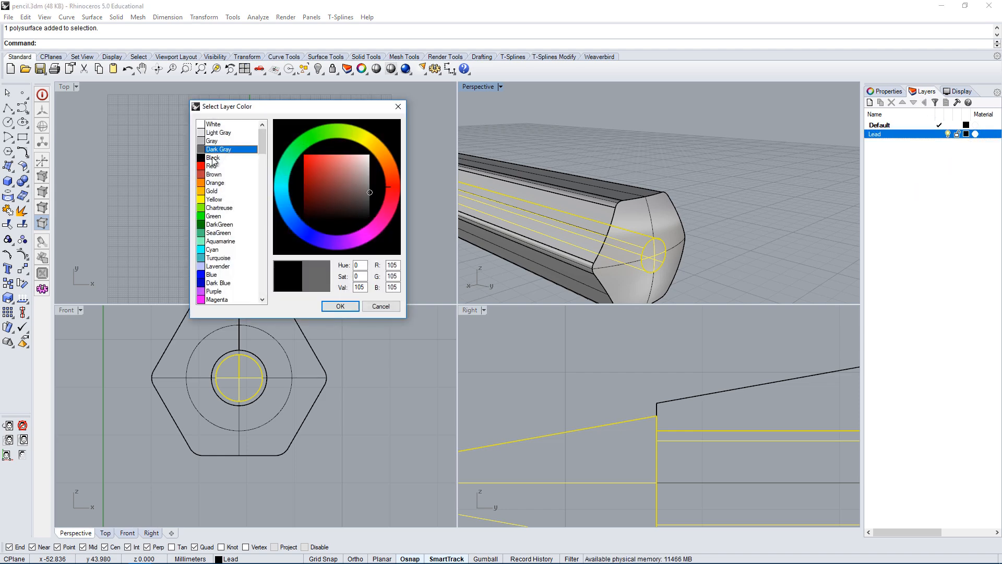
{"action": "left_click", "coordinate": [340, 309]}
{"action": "left_click", "coordinate": [805, 207]}
Examine the lead and the wooden body from both ends, selecting each to check that they are separate objects on the intended layers.
{"action": "scroll", "coordinate": [806, 208], "scroll_direction": "down", "scroll_amount": 5}
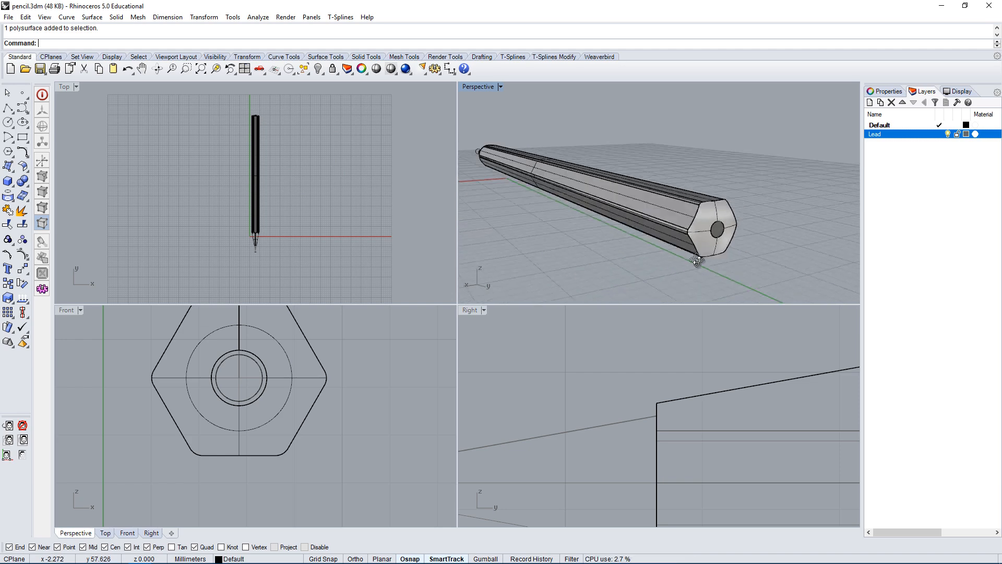
{"action": "right_click_drag", "start_coordinate": [697, 260], "coordinate": [655, 242]}
{"action": "scroll", "coordinate": [687, 221], "scroll_direction": "up", "scroll_amount": 4}
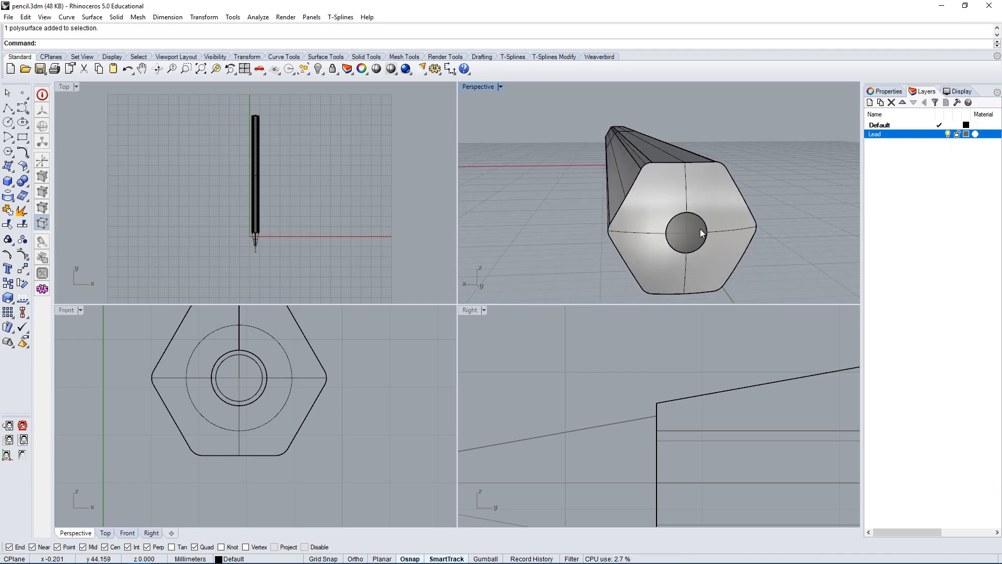
{"action": "left_click", "coordinate": [684, 231]}
{"action": "left_click", "coordinate": [674, 159]}
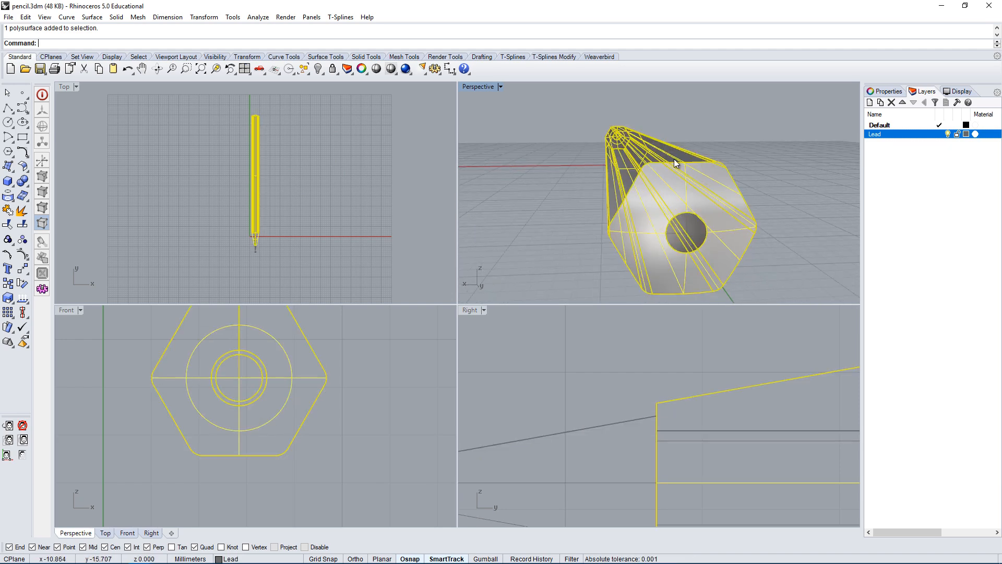
{"action": "left_click", "coordinate": [694, 234]}
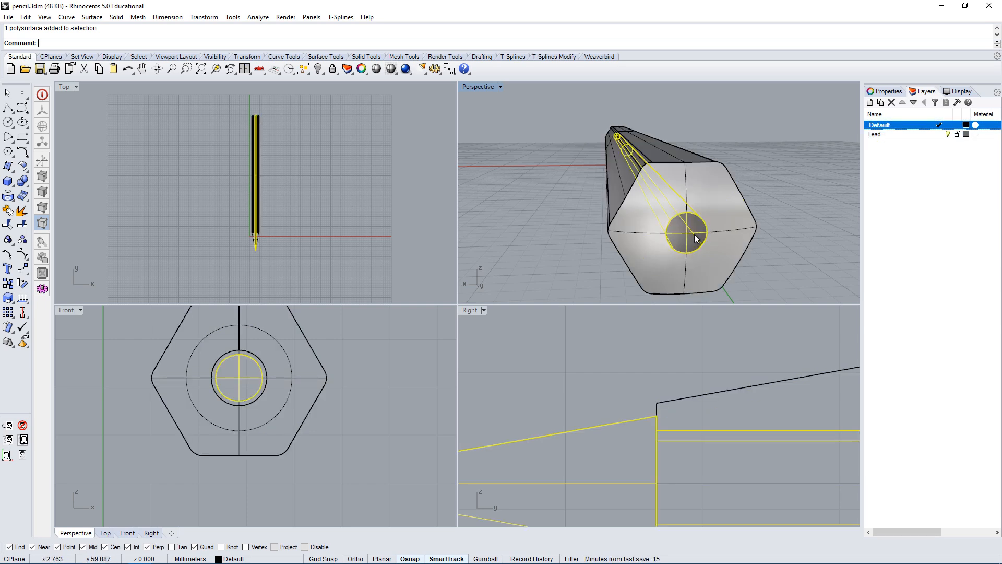
{"action": "right_click_drag", "start_coordinate": [640, 226], "coordinate": [741, 225]}
{"action": "left_click", "coordinate": [908, 134]}
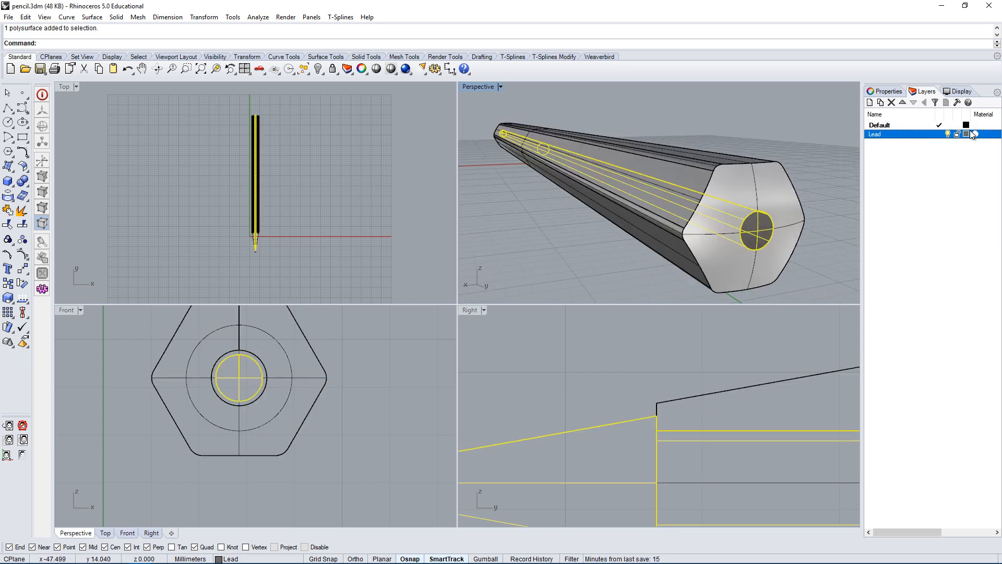
{"action": "mouse_move", "coordinate": [833, 155]}
{"action": "right_mouse_down"}
{"action": "mouse_move", "coordinate": [691, 142]}
{"action": "mouse_move", "coordinate": [782, 167]}
{"action": "mouse_move", "coordinate": [586, 192]}
{"action": "mouse_move", "coordinate": [727, 241]}
{"action": "mouse_move", "coordinate": [720, 228]}
{"action": "mouse_move", "coordinate": [742, 232]}
{"action": "mouse_move", "coordinate": [678, 209]}
{"action": "right_mouse_up"}
{"action": "left_click", "coordinate": [725, 238]}
{"action": "scroll", "coordinate": [741, 231], "scroll_direction": "down", "scroll_amount": 3}
{"action": "scroll", "coordinate": [524, 161], "scroll_direction": "up", "scroll_amount": 6}
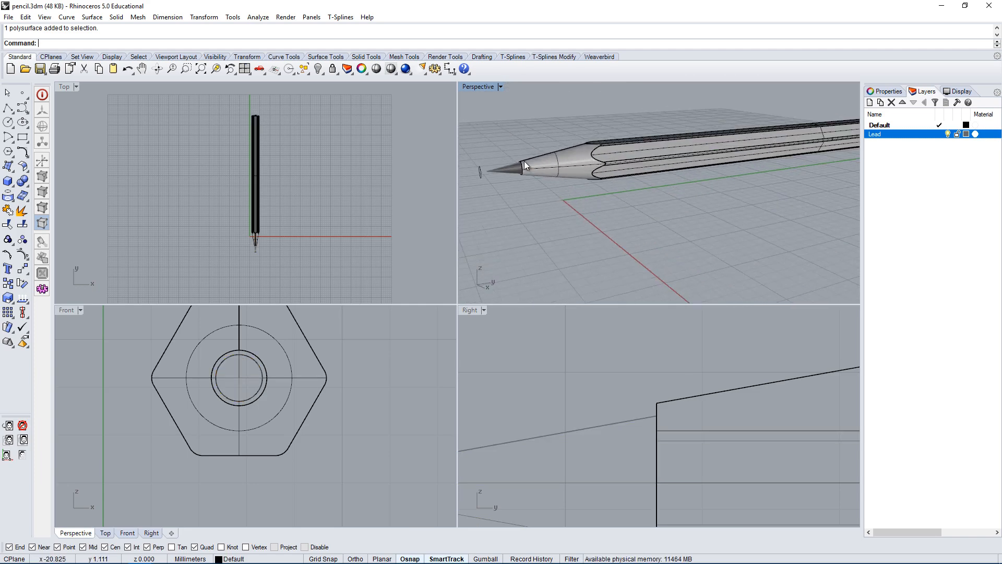
Fillet the wooden body's front rim edge around the lead with a 0.05 mm radius using FilletEdge.
{"action": "right_click_drag", "start_coordinate": [521, 158], "coordinate": [563, 139]}
{"action": "scroll", "coordinate": [581, 132], "scroll_direction": "down", "scroll_amount": 5}
{"action": "scroll", "coordinate": [580, 138], "scroll_direction": "up", "scroll_amount": 3}
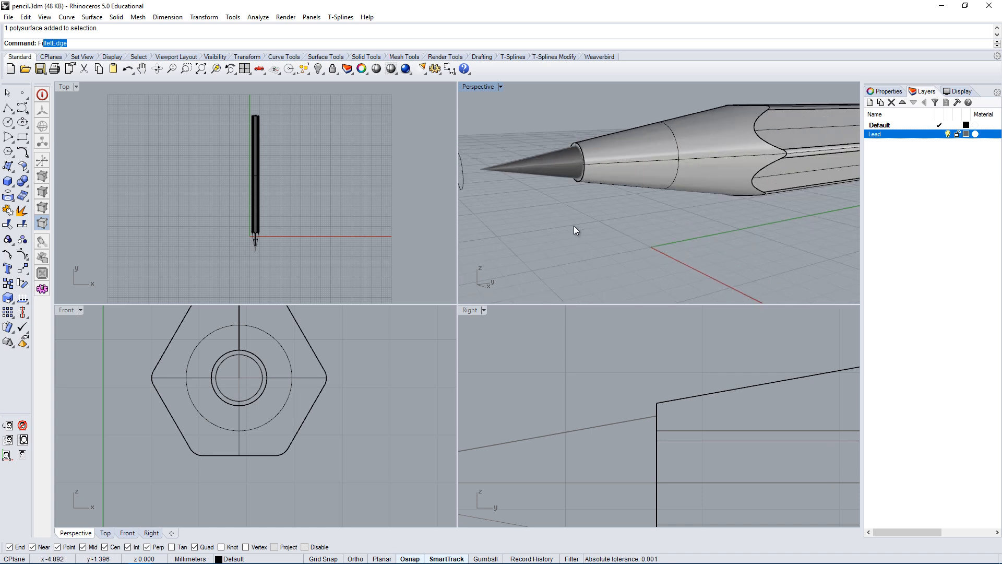
{"action": "key", "text": "Return"}
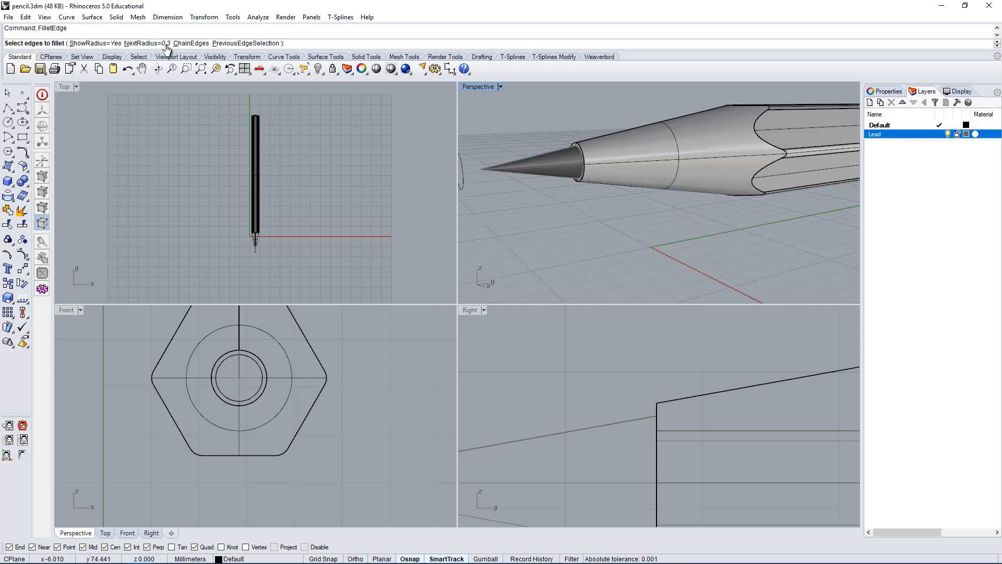
{"action": "left_click", "coordinate": [146, 43]}
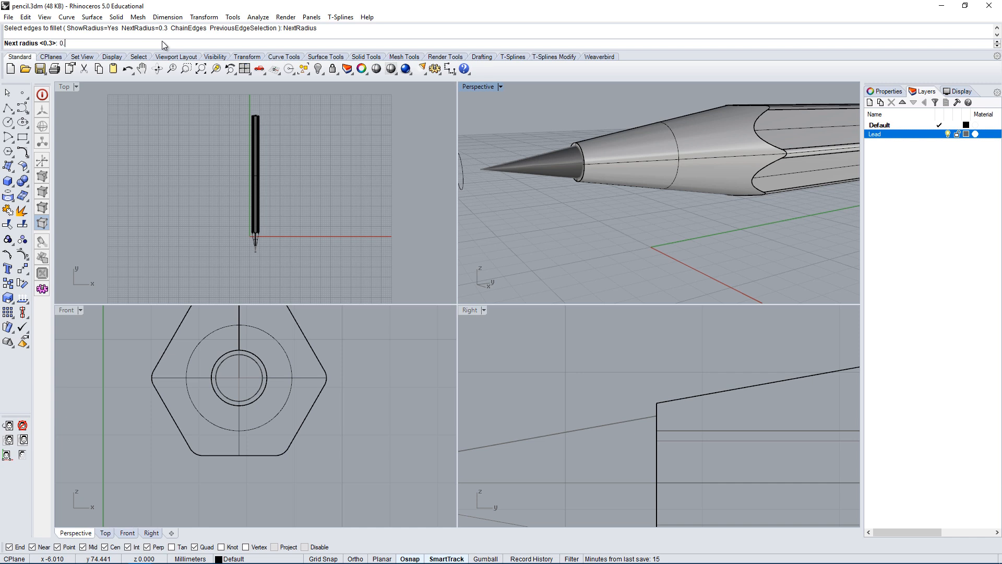
{"action": "type", "text": "0.05"}
{"action": "key", "text": "Return"}
{"action": "left_click", "coordinate": [581, 154]}
{"action": "key", "text": "Return"}
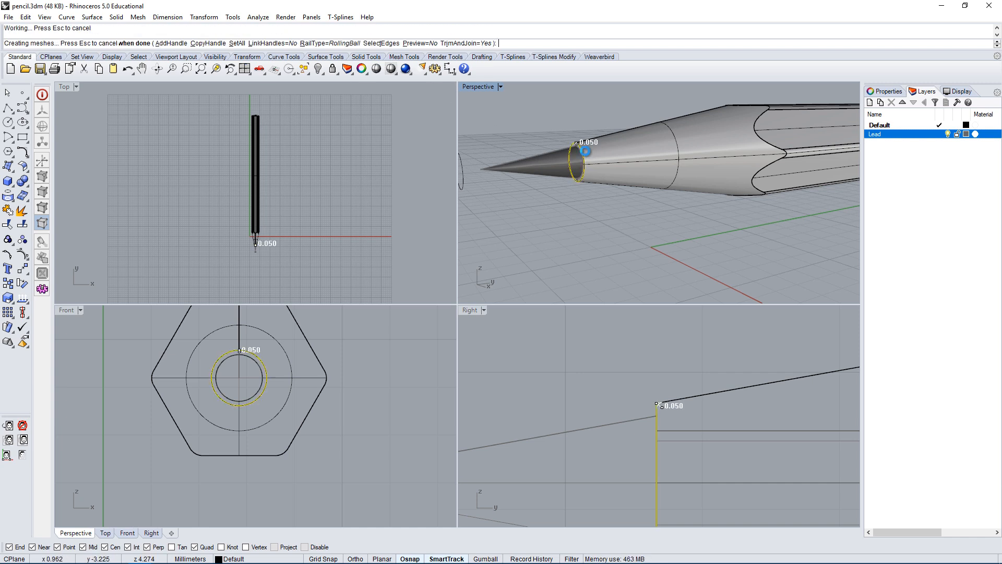
{"action": "key", "text": "Return"}
Inspect the filleted front rim, the lead tip and the body's sharpened hexagonal faces from several angles.
{"action": "scroll", "coordinate": [582, 166], "scroll_direction": "up", "scroll_amount": 3}
{"action": "mouse_move", "coordinate": [581, 166]}
{"action": "right_mouse_down"}
{"action": "mouse_move", "coordinate": [620, 130]}
{"action": "mouse_move", "coordinate": [665, 197]}
{"action": "mouse_move", "coordinate": [574, 208]}
{"action": "right_mouse_up"}
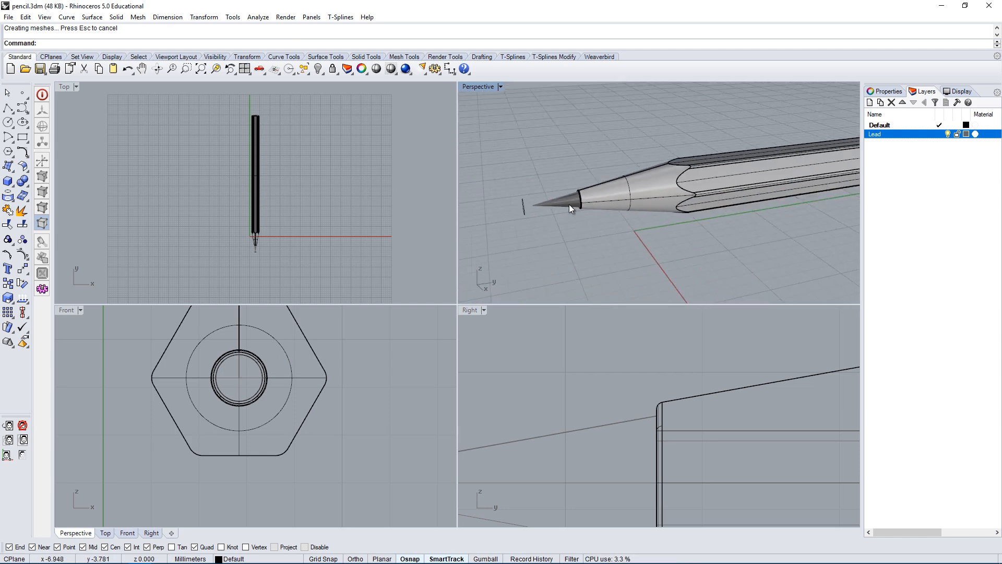
{"action": "scroll", "coordinate": [629, 200], "scroll_direction": "down", "scroll_amount": 4}
{"action": "mouse_move", "coordinate": [633, 201]}
{"action": "right_mouse_down"}
{"action": "mouse_move", "coordinate": [556, 162]}
{"action": "mouse_move", "coordinate": [575, 192]}
{"action": "mouse_move", "coordinate": [737, 214]}
{"action": "mouse_move", "coordinate": [744, 239]}
{"action": "mouse_move", "coordinate": [636, 194]}
{"action": "mouse_move", "coordinate": [712, 183]}
{"action": "mouse_move", "coordinate": [764, 196]}
{"action": "mouse_move", "coordinate": [665, 180]}
{"action": "right_mouse_up"}
{"action": "left_click", "coordinate": [631, 198]}
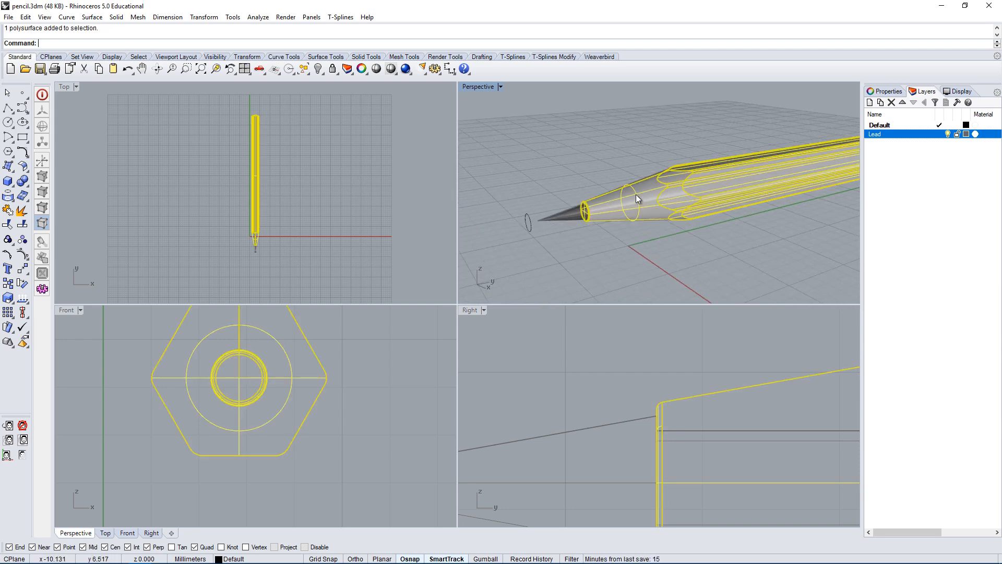
{"action": "key", "text": "Escape"}
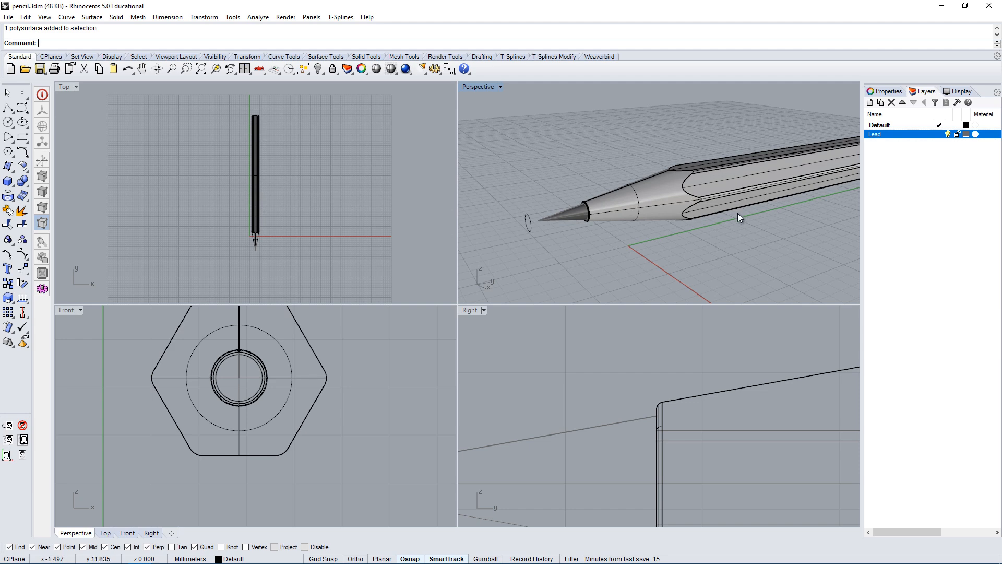
{"action": "mouse_move", "coordinate": [721, 209]}
{"action": "right_mouse_down"}
{"action": "mouse_move", "coordinate": [656, 155]}
{"action": "mouse_move", "coordinate": [661, 204]}
{"action": "right_mouse_up"}
{"action": "scroll", "coordinate": [686, 160], "scroll_direction": "up", "scroll_amount": 6}
{"action": "mouse_move", "coordinate": [673, 167]}
{"action": "right_mouse_down"}
{"action": "mouse_move", "coordinate": [680, 252]}
{"action": "mouse_move", "coordinate": [701, 83]}
{"action": "mouse_move", "coordinate": [673, 163]}
{"action": "mouse_move", "coordinate": [634, 172]}
{"action": "mouse_move", "coordinate": [632, 218]}
{"action": "right_mouse_up"}
{"action": "right_click_drag", "start_coordinate": [250, 341], "coordinate": [261, 412]}
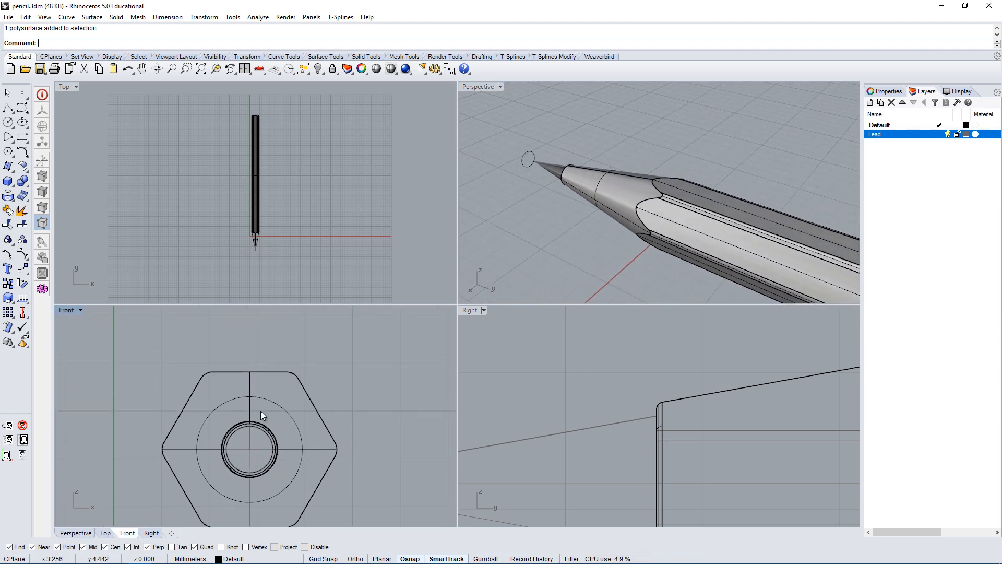
In an enlarged Front view, draw a vertical polyline from the pencil's center to the midpoint of the hexagon's upper edge.
{"action": "double_click", "coordinate": [62, 310]}
{"action": "left_click", "coordinate": [456, 205]}
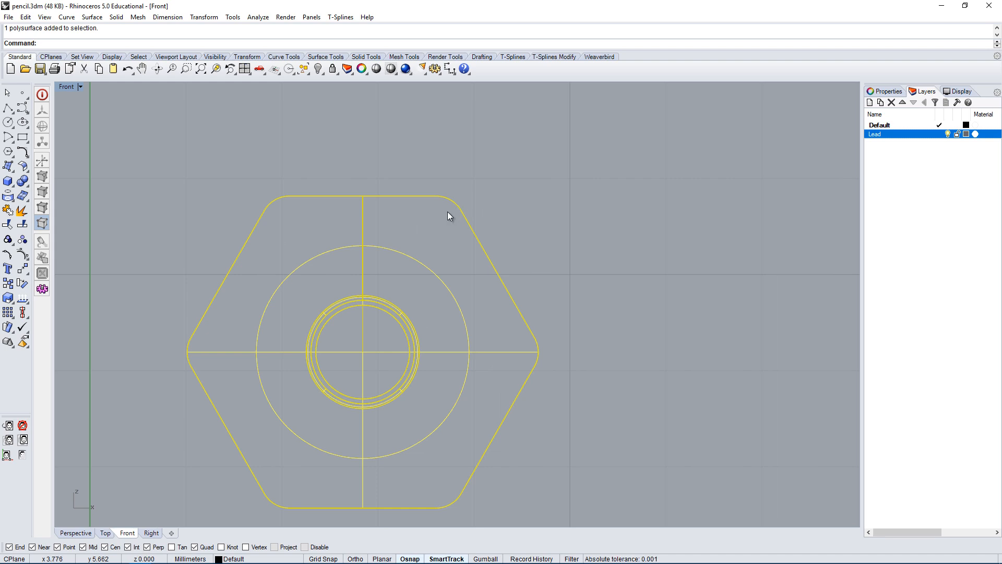
{"action": "key", "text": "Escape"}
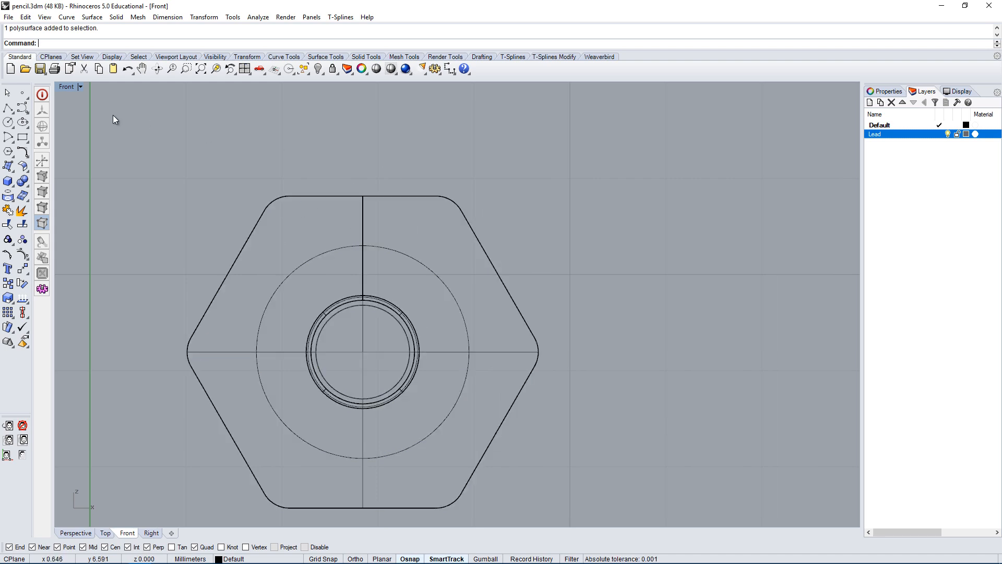
{"action": "left_click", "coordinate": [10, 108]}
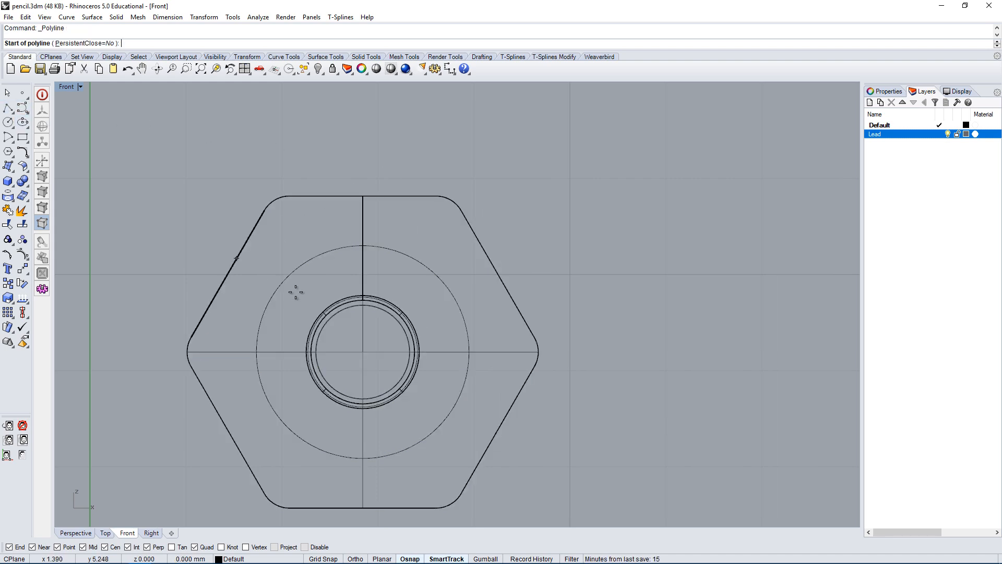
{"action": "left_click", "coordinate": [362, 351]}
{"action": "left_click", "coordinate": [368, 191]}
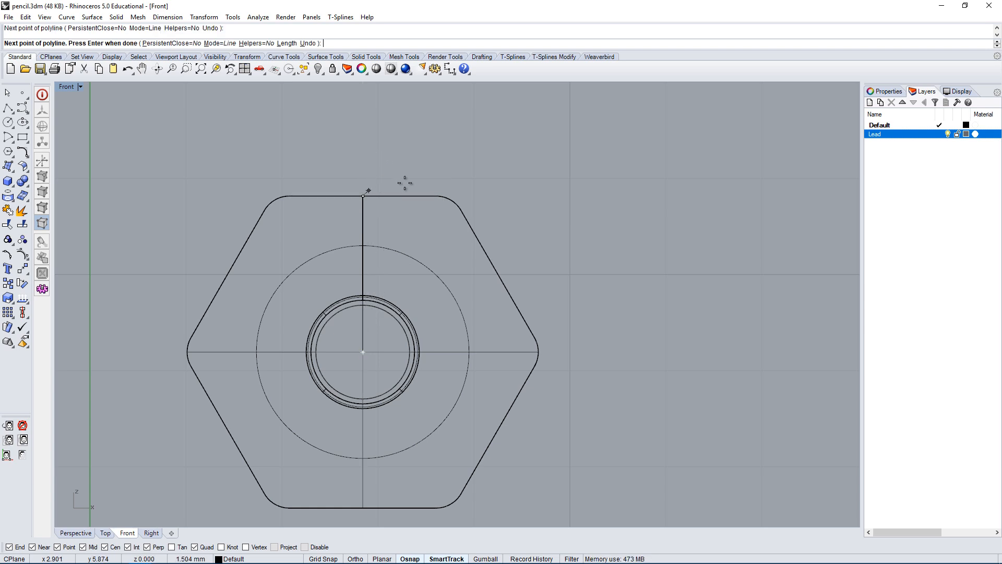
{"action": "right_click", "coordinate": [410, 162]}
Move the new vertical line 5 mm in the positive X direction, clear of the hexagonal body.
{"action": "left_click_drag", "start_coordinate": [338, 159], "coordinate": [368, 392]}
{"action": "right_click_drag", "start_coordinate": [387, 318], "coordinate": [351, 286]}
{"action": "right_click_drag", "start_coordinate": [392, 240], "coordinate": [338, 224]}
{"action": "type", "text": "m"}
{"action": "key", "text": "Return"}
{"action": "scroll", "coordinate": [453, 226], "scroll_direction": "down", "scroll_amount": 8}
{"action": "left_click", "coordinate": [420, 155]}
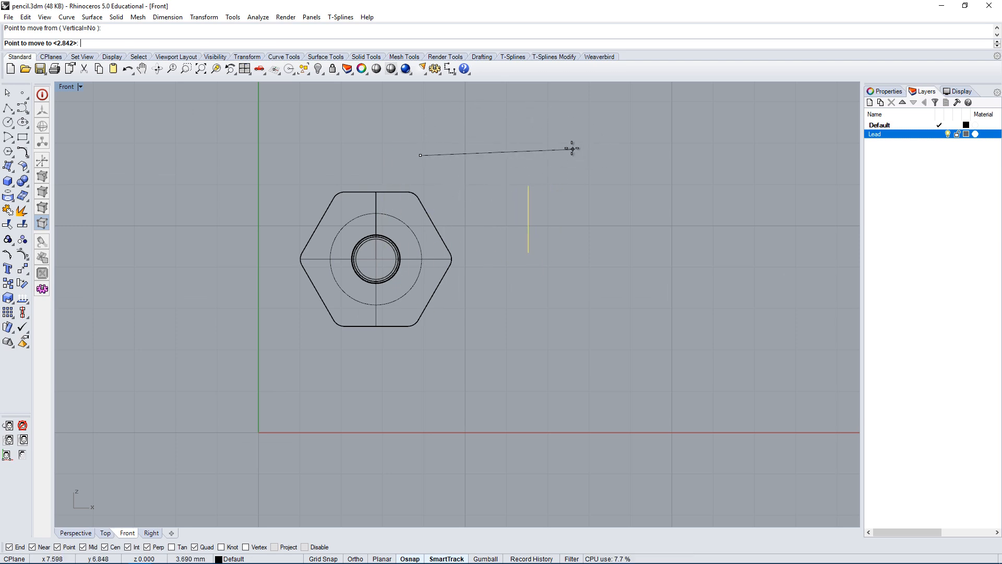
{"action": "type", "text": "5"}
{"action": "key", "text": "Return"}
{"action": "left_click", "coordinate": [571, 149]}
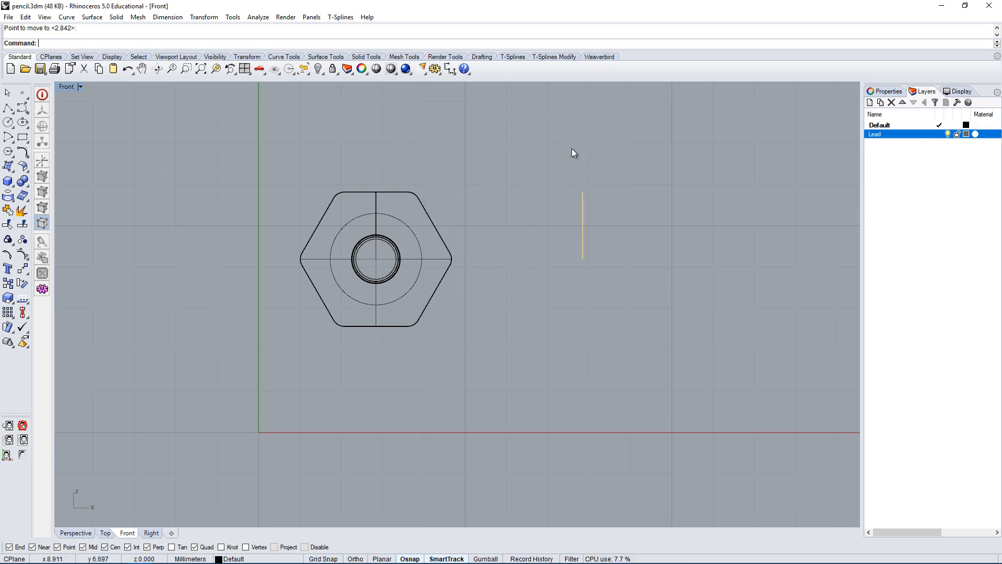
{"action": "left_click", "coordinate": [585, 259]}
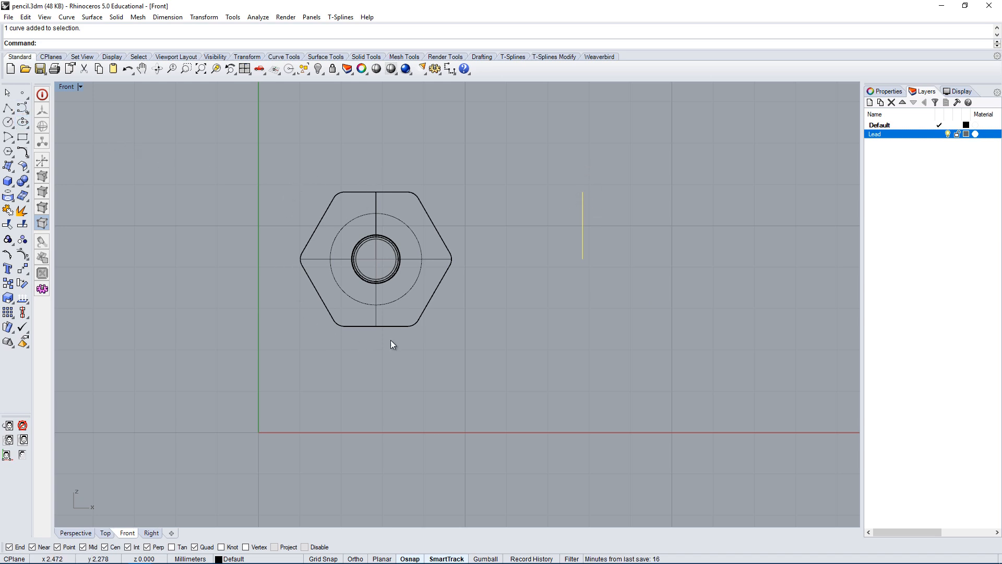
{"action": "left_click", "coordinate": [218, 149]}
{"action": "left_click", "coordinate": [9, 152]}
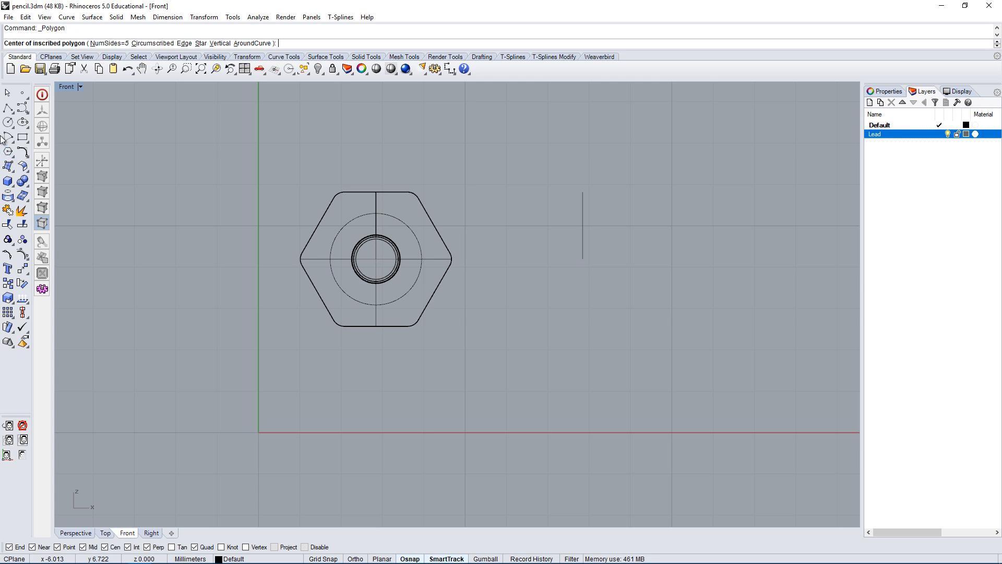
{"action": "left_click", "coordinate": [583, 259]}
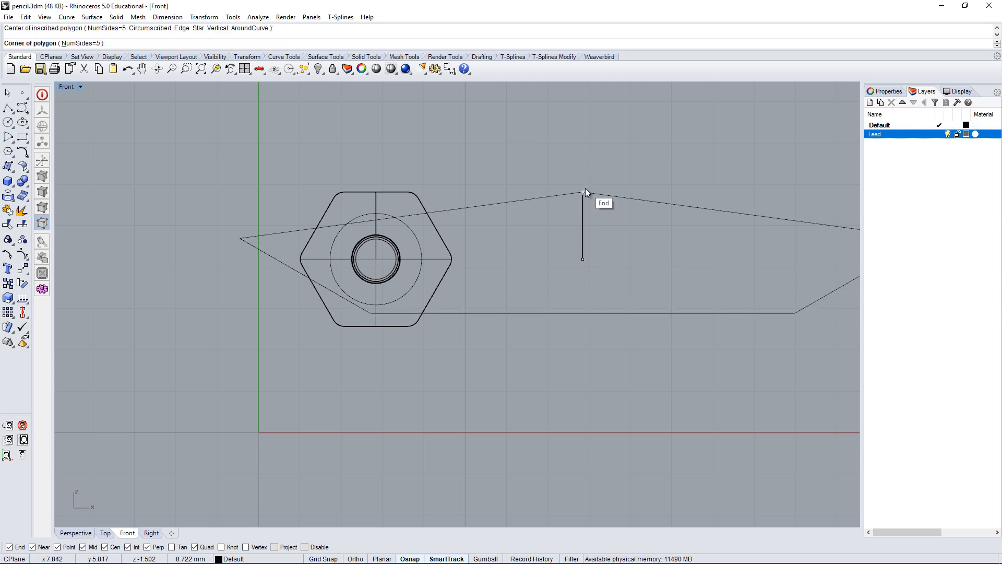
{"action": "key", "text": "Escape"}
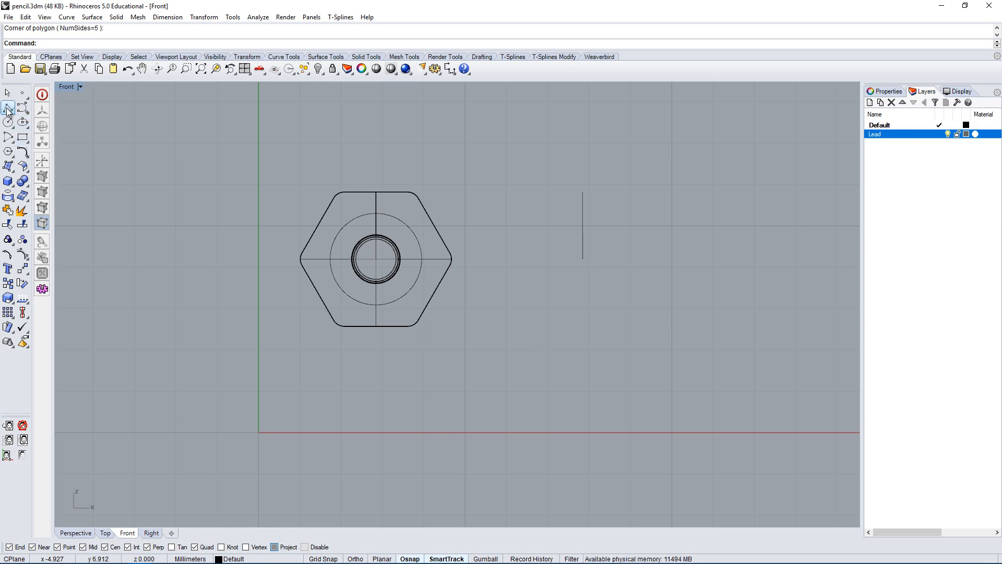
Draw a five-sided inscribed polygon centered on the vertical line's lower end with one corner at its upper end.
{"action": "left_click", "coordinate": [8, 152]}
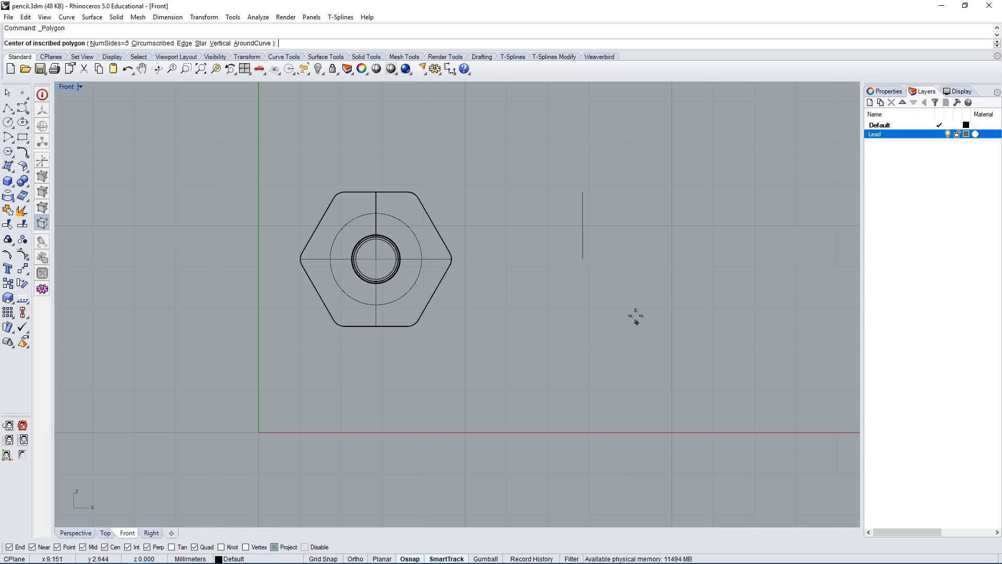
{"action": "left_click", "coordinate": [583, 259]}
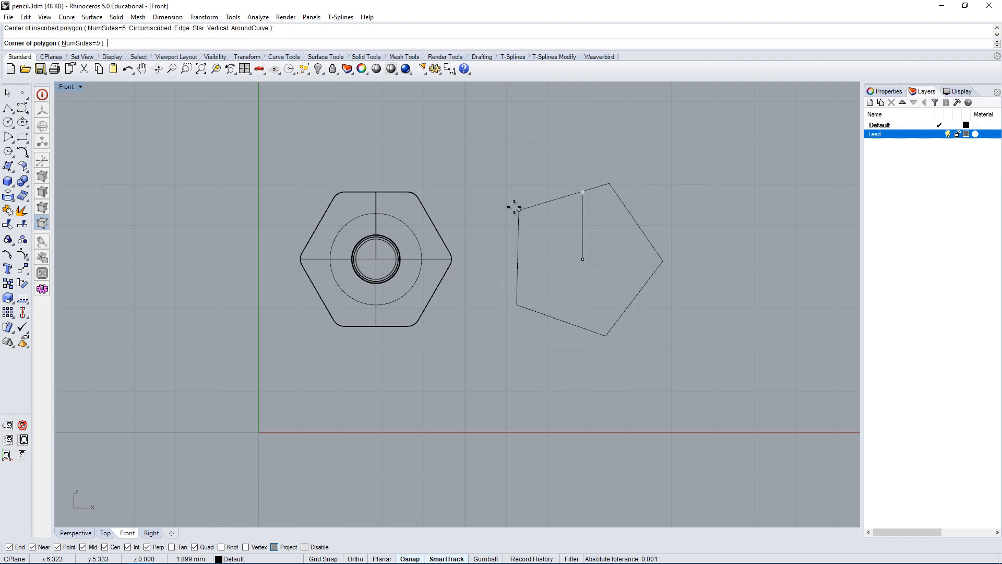
{"action": "left_click", "coordinate": [583, 193]}
{"action": "right_click_drag", "start_coordinate": [687, 212], "coordinate": [641, 218]}
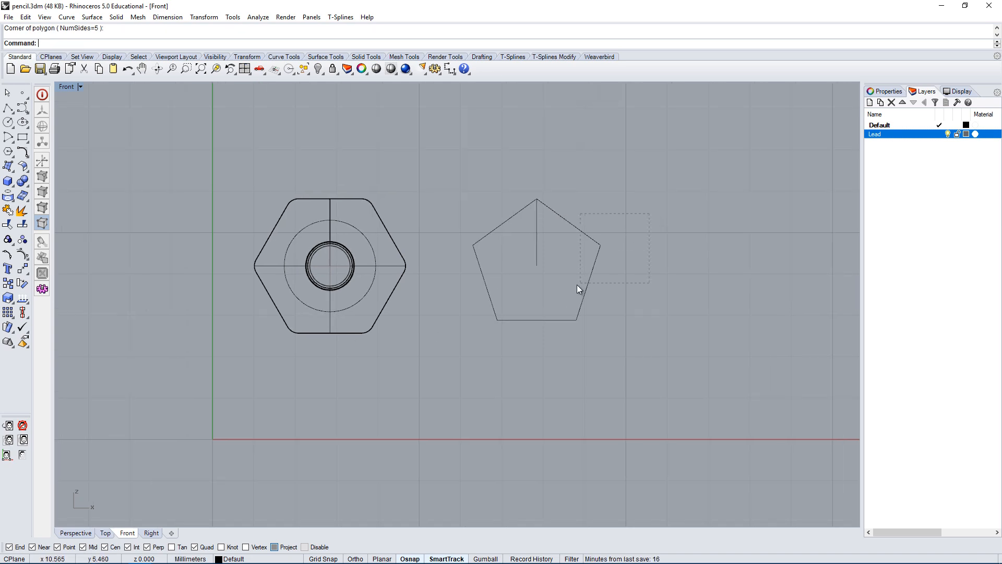
Rotate the pentagon 90 degrees counterclockwise about its center, using the vertical line as the reference direction.
{"action": "left_click", "coordinate": [577, 284]}
{"action": "key", "text": "Return"}
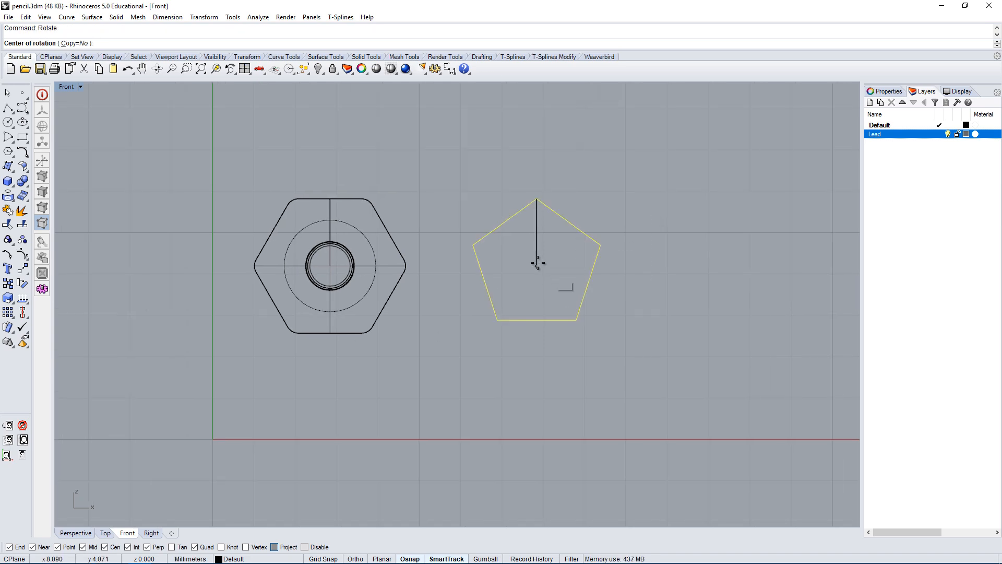
{"action": "left_click", "coordinate": [536, 266]}
{"action": "left_click", "coordinate": [537, 199]}
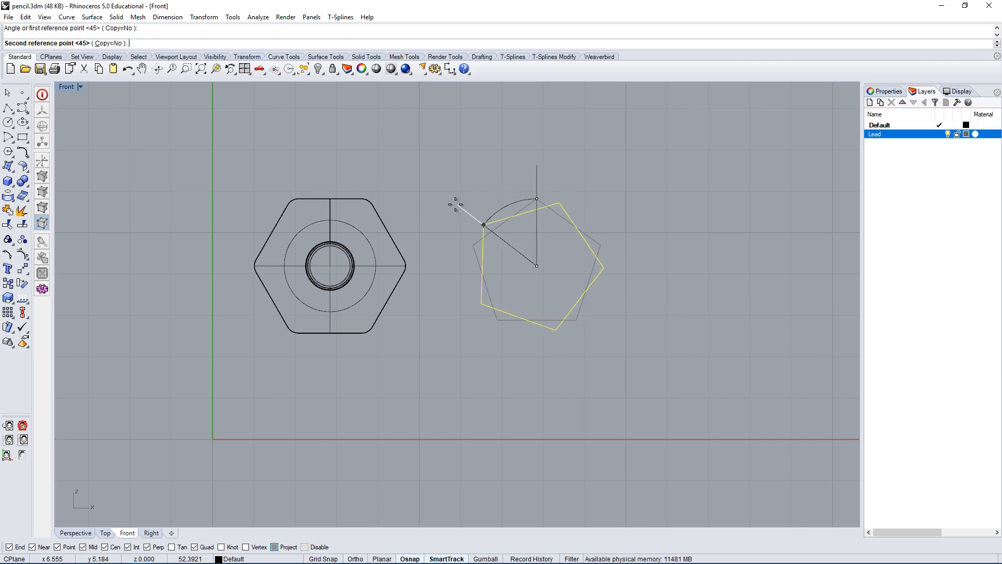
{"action": "key", "text": "shift"}
{"action": "left_click", "coordinate": [434, 250], "text": "shift"}
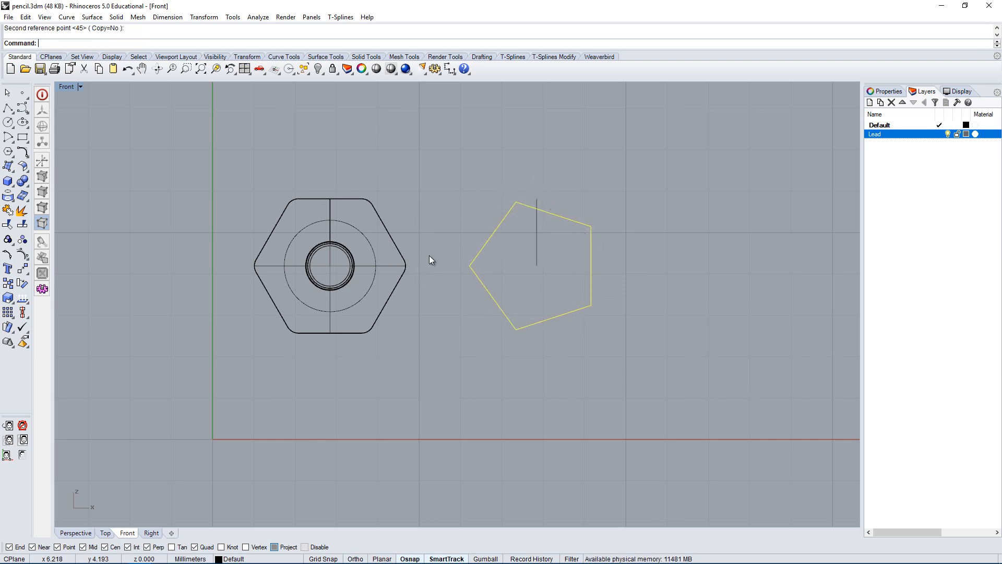
Delete the rotated pentagon while keeping the vertical reference line.
{"action": "right_click_drag", "start_coordinate": [419, 247], "coordinate": [296, 209]}
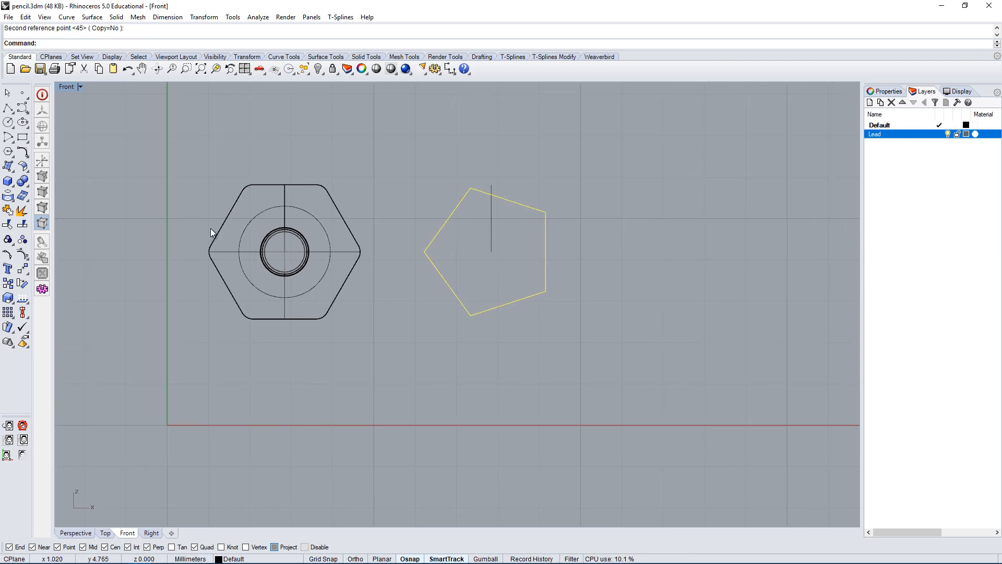
{"action": "key", "text": "Delete"}
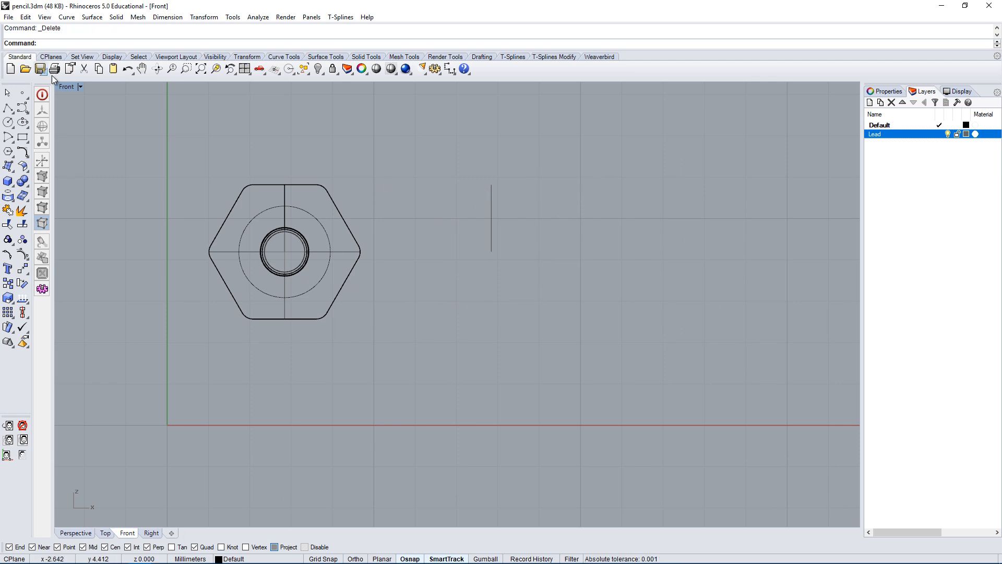
Draw a six-sided inscribed polygon centered on the vertical line's lower end with one corner at its upper end.
{"action": "left_click", "coordinate": [12, 153]}
{"action": "left_click", "coordinate": [24, 157]}
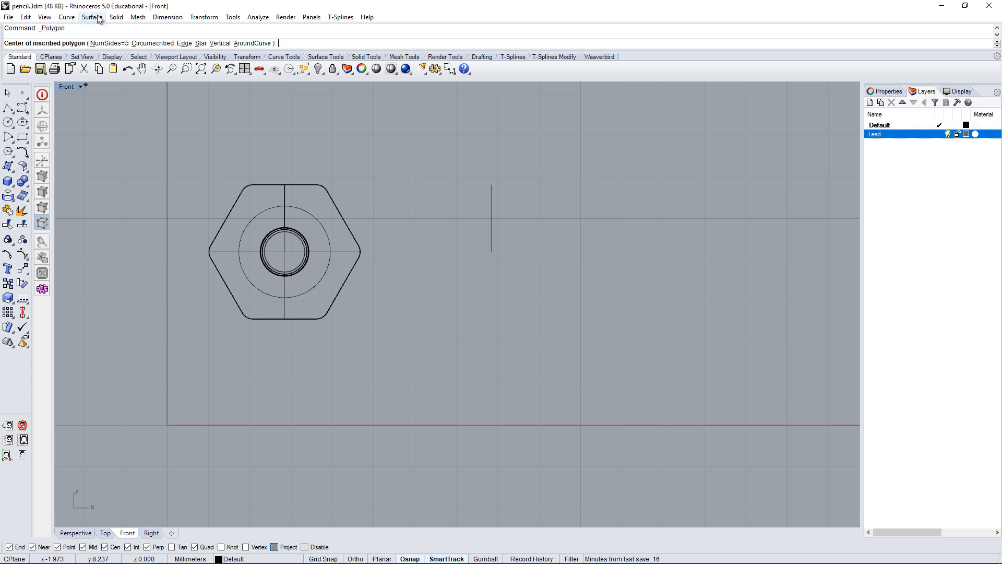
{"action": "left_click", "coordinate": [112, 43]}
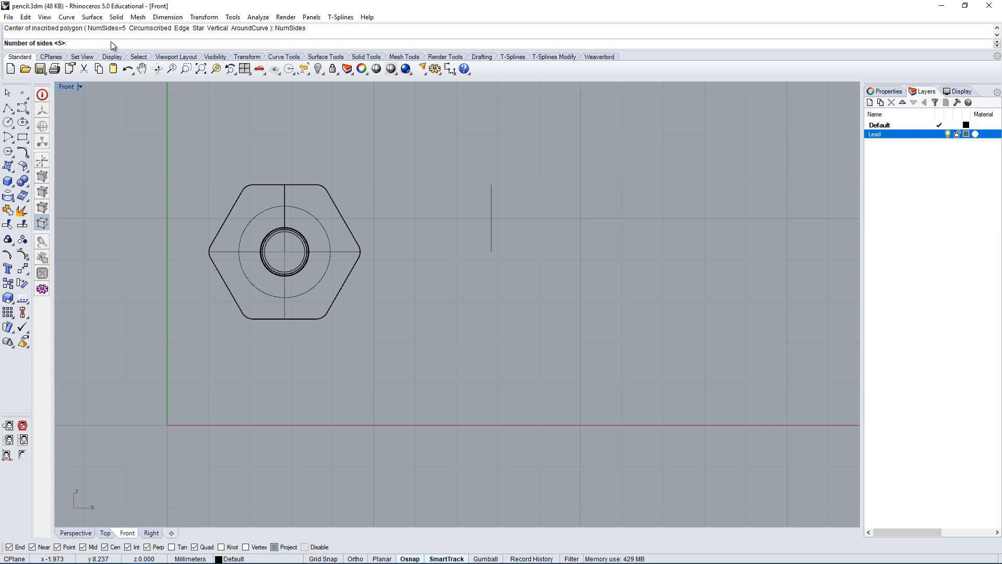
{"action": "type", "text": "6"}
{"action": "key", "text": "Return"}
{"action": "left_click", "coordinate": [491, 251]}
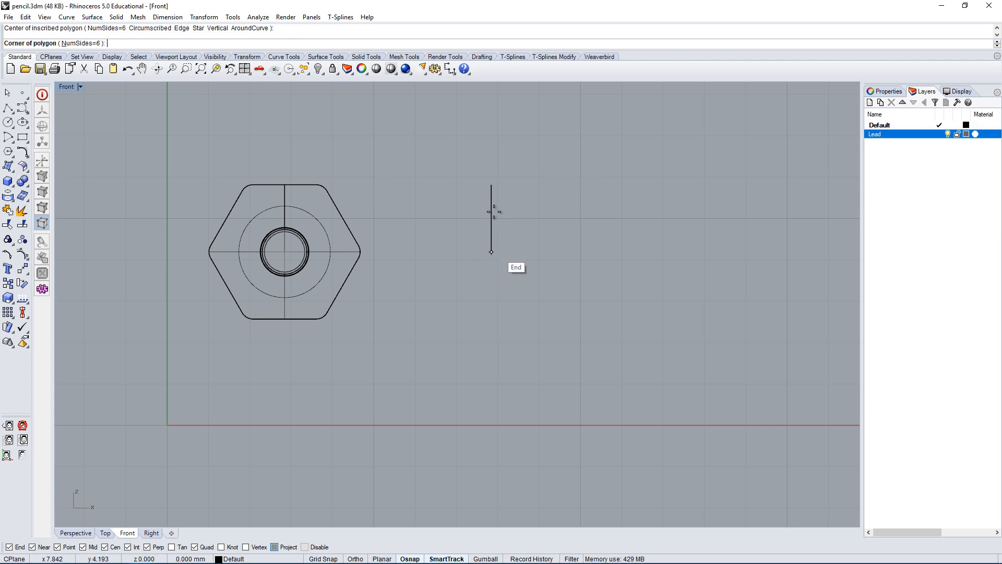
{"action": "left_click", "coordinate": [488, 180]}
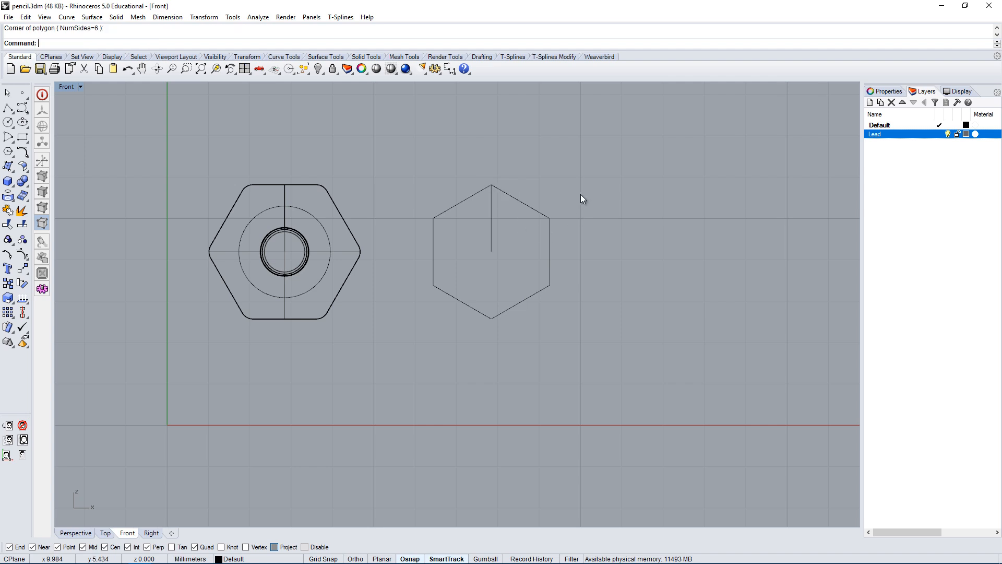
Rotate the new hexagon 90 degrees counterclockwise about its center so flat edges lie at its top and bottom.
{"action": "left_click", "coordinate": [549, 254]}
{"action": "type", "text": "Rotate"}
{"action": "key", "text": "Return"}
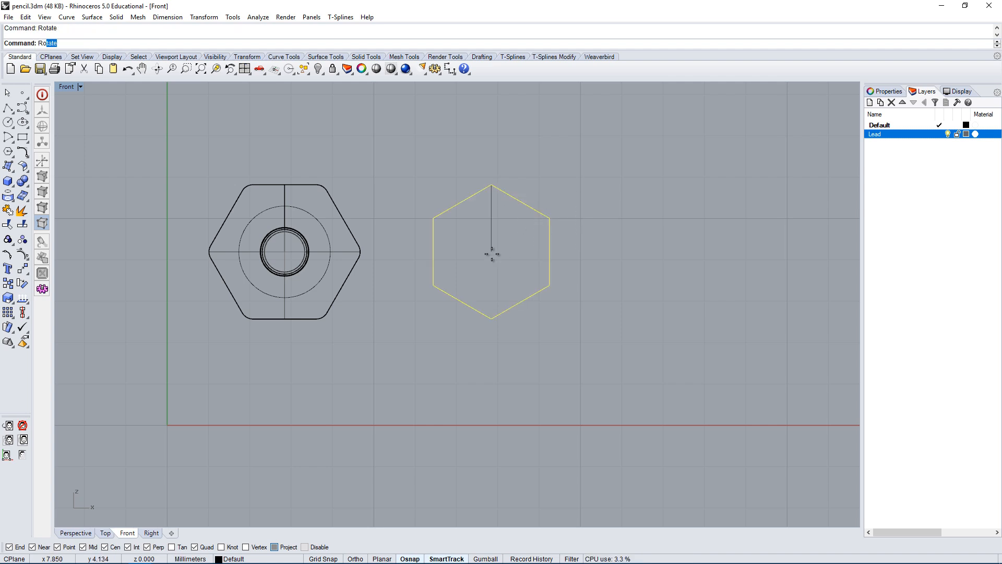
{"action": "left_click", "coordinate": [491, 252]}
{"action": "left_click", "coordinate": [619, 252]}
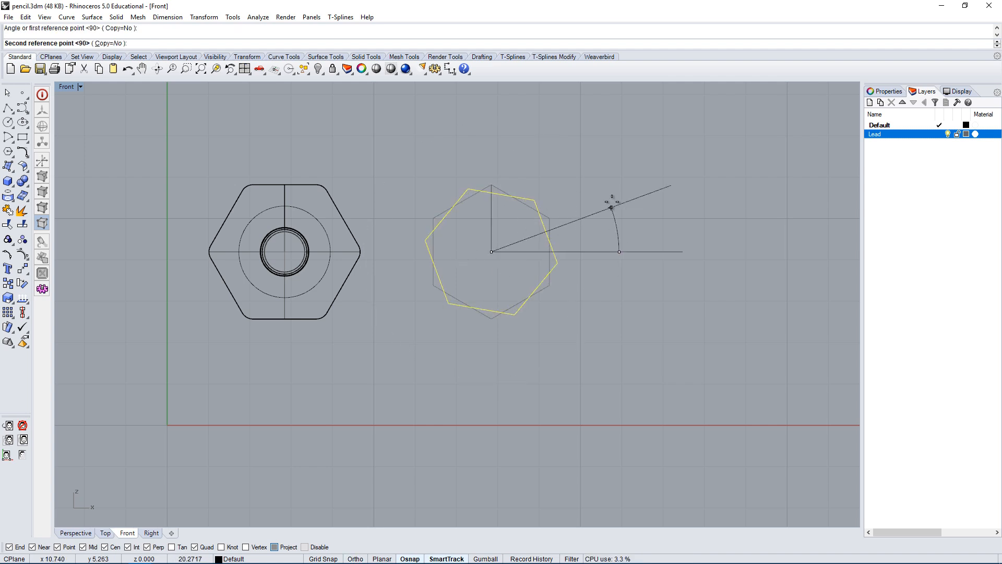
{"action": "left_click", "coordinate": [541, 127]}
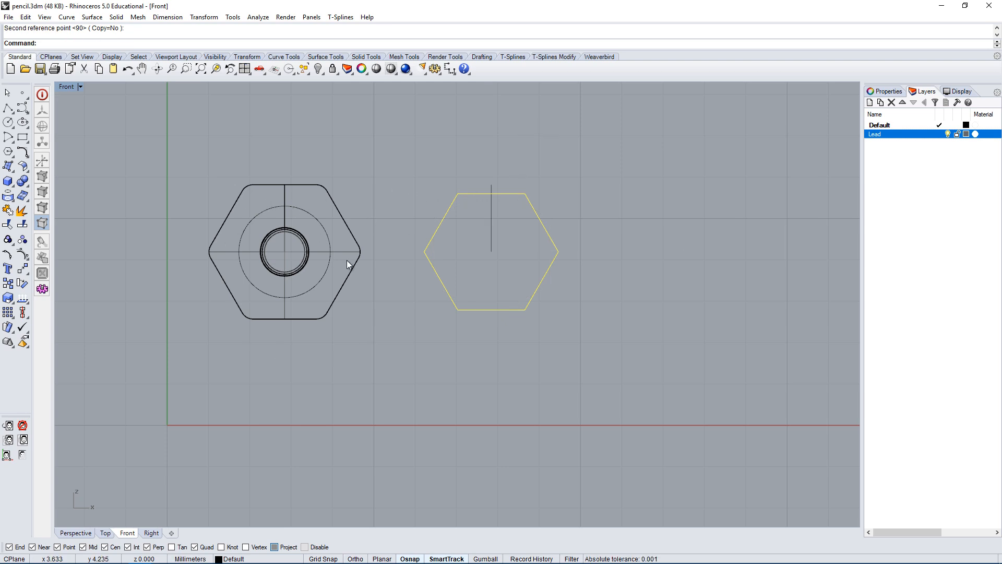
Scale the hexagon in 2D about its center, from its top edge's midpoint to the upper end of the vertical line.
{"action": "right_click_drag", "start_coordinate": [493, 234], "coordinate": [446, 265]}
{"action": "type", "text": "S"}
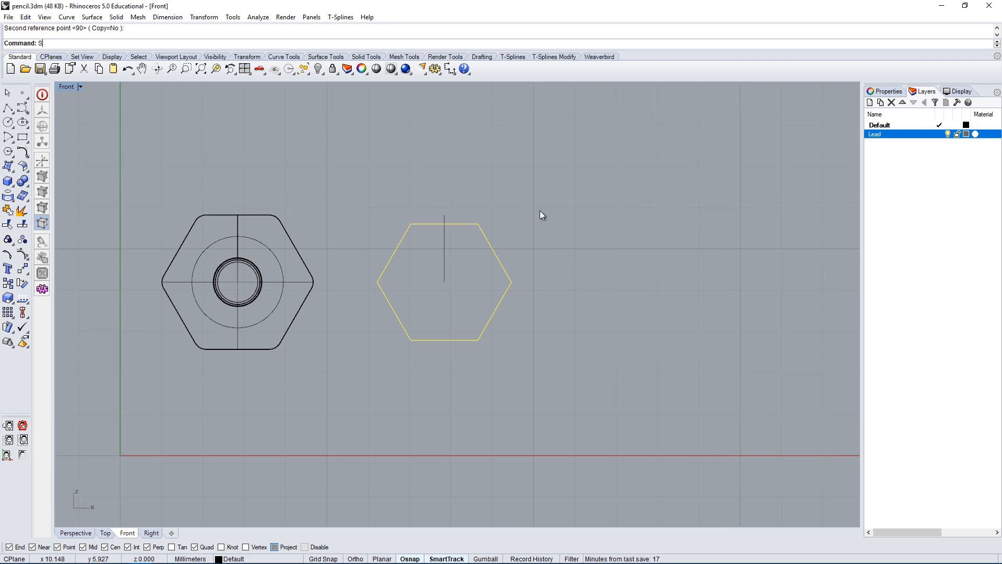
{"action": "key", "text": "Down"}
{"action": "key", "text": "Down"}
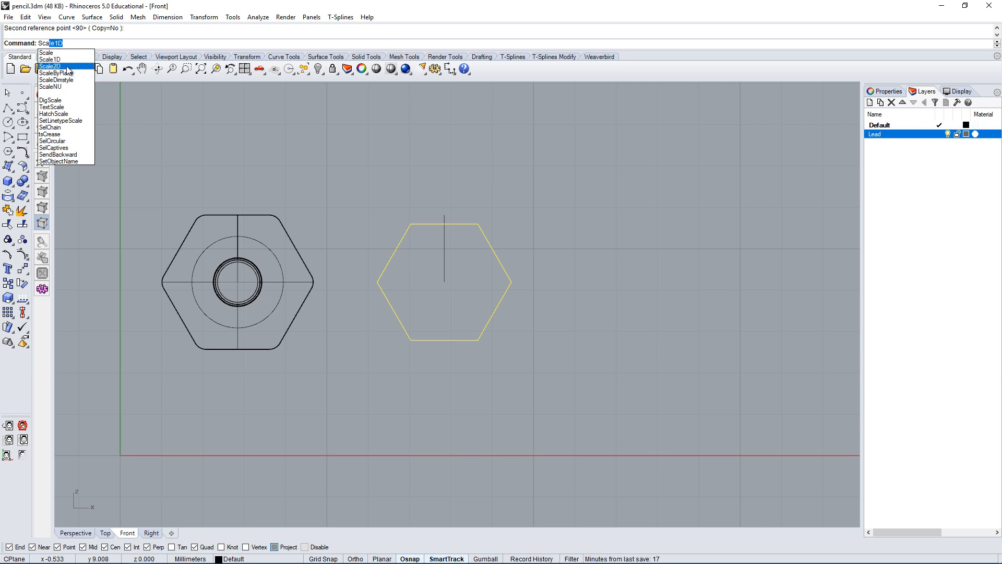
{"action": "key", "text": "Return"}
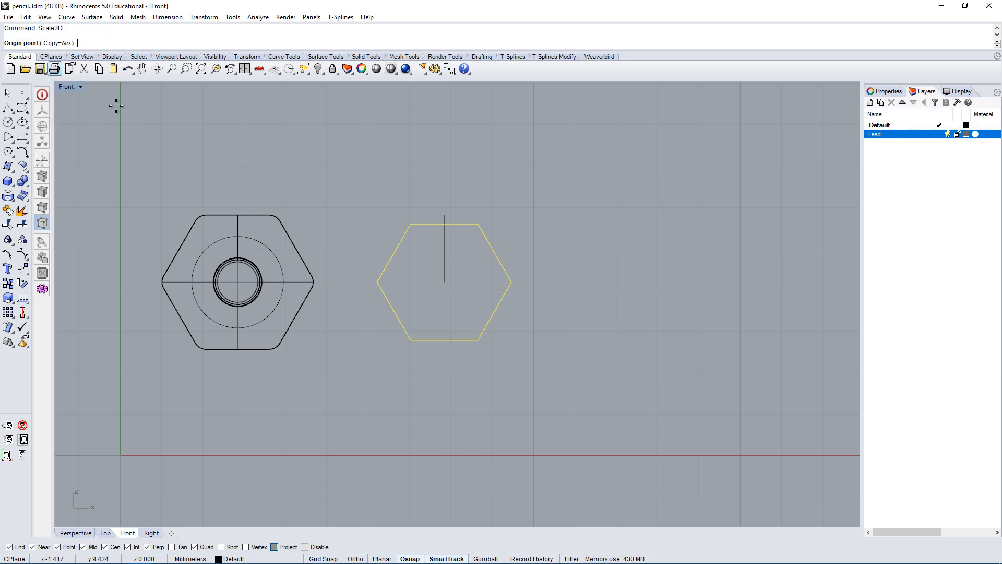
{"action": "left_click", "coordinate": [425, 223]}
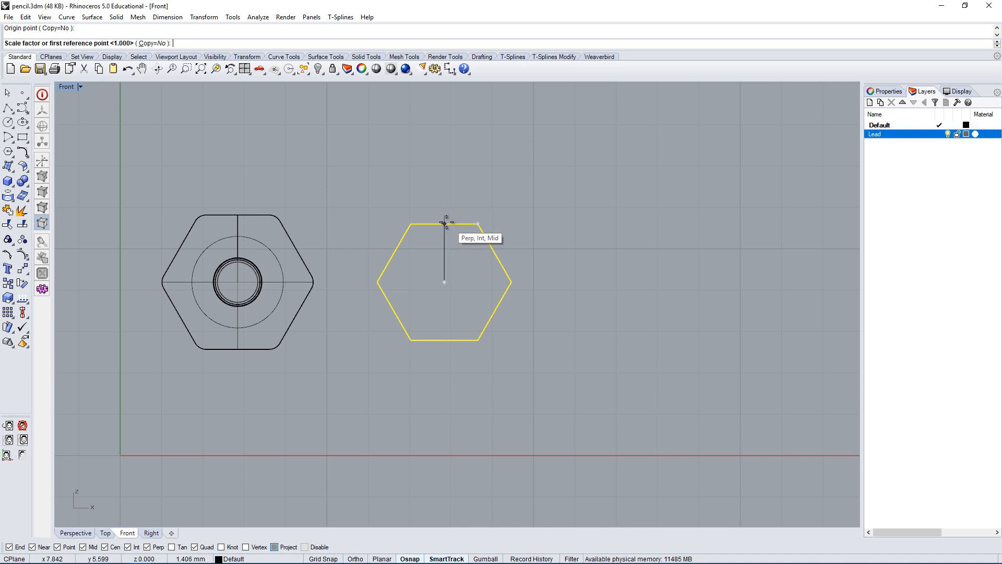
{"action": "left_click", "coordinate": [445, 223]}
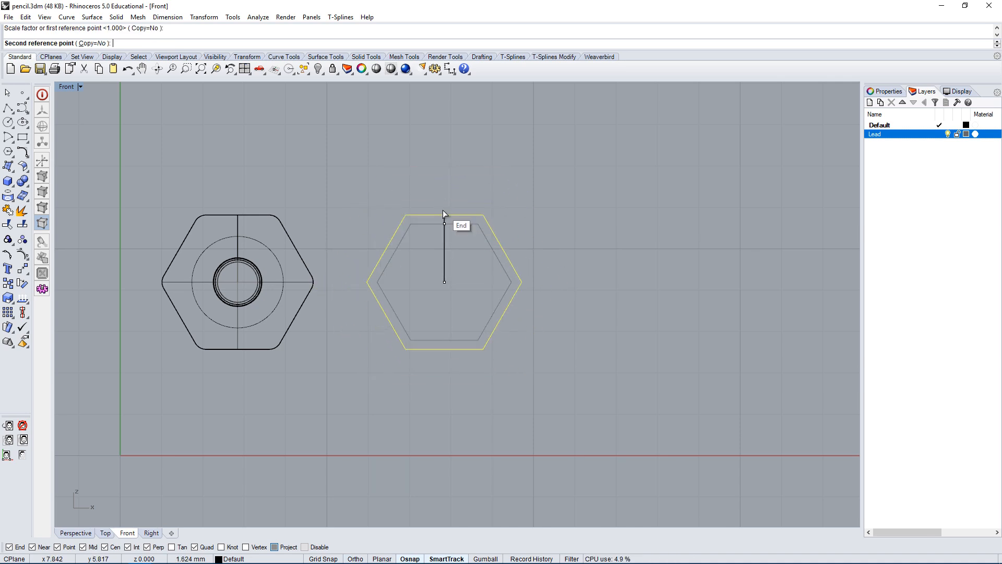
{"action": "left_click", "coordinate": [443, 214]}
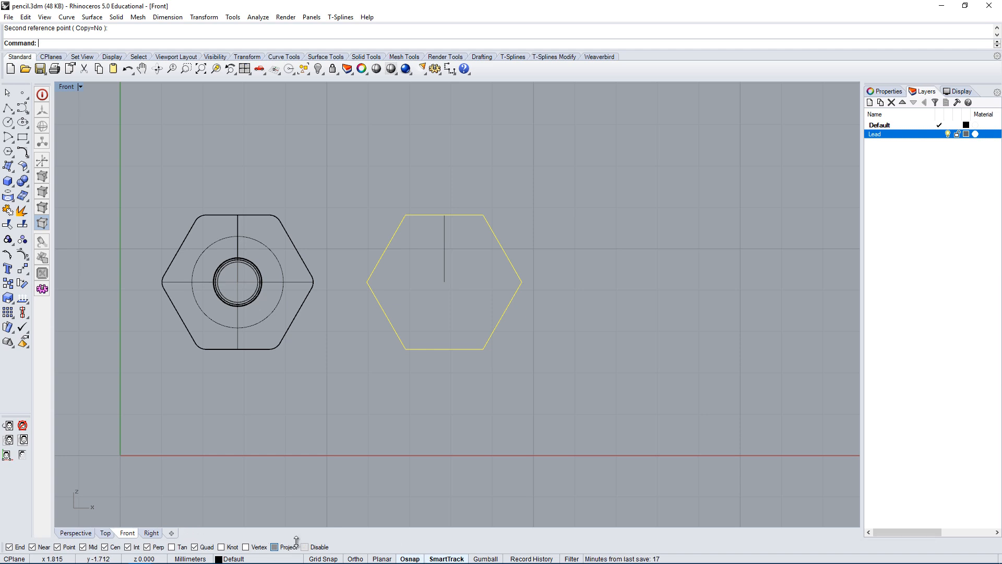
{"action": "left_click", "coordinate": [596, 213]}
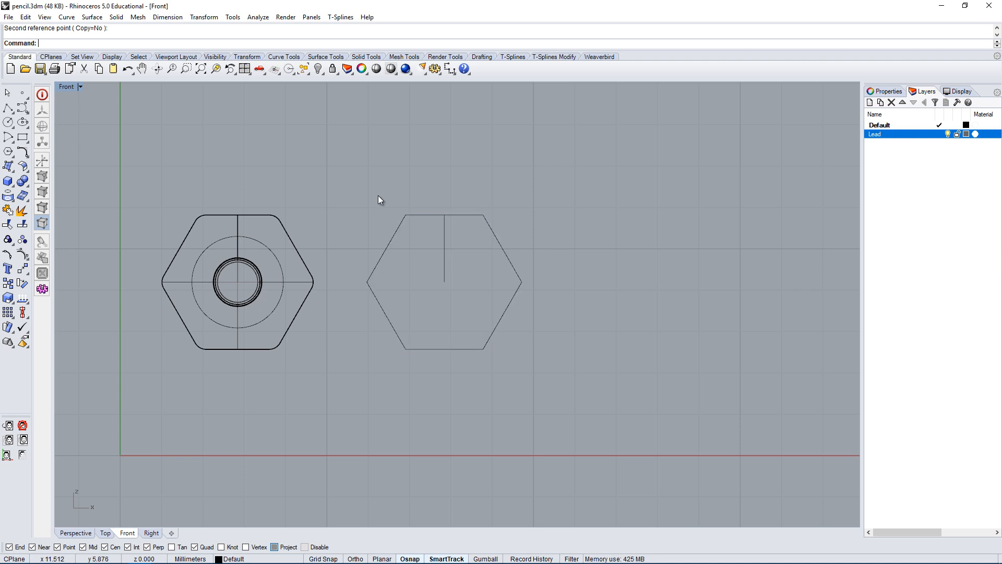
Delete the sloped reference line that runs beside the pencil and appears vertical inside the hexagon in the Front view.
{"action": "double_click", "coordinate": [67, 87]}
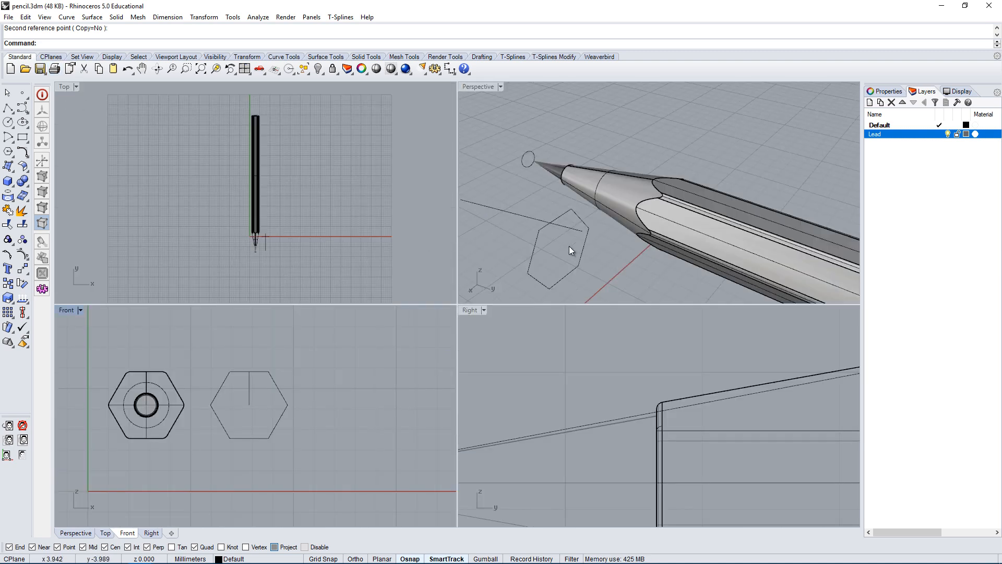
{"action": "left_click", "coordinate": [531, 274]}
{"action": "scroll", "coordinate": [250, 223], "scroll_direction": "up", "scroll_amount": 5}
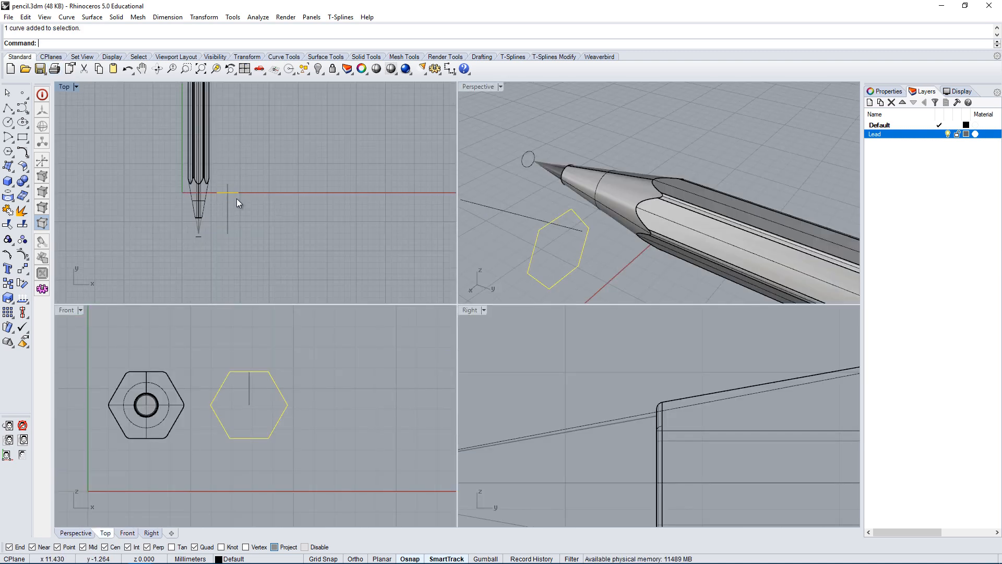
{"action": "scroll", "coordinate": [587, 264], "scroll_direction": "down", "scroll_amount": 5}
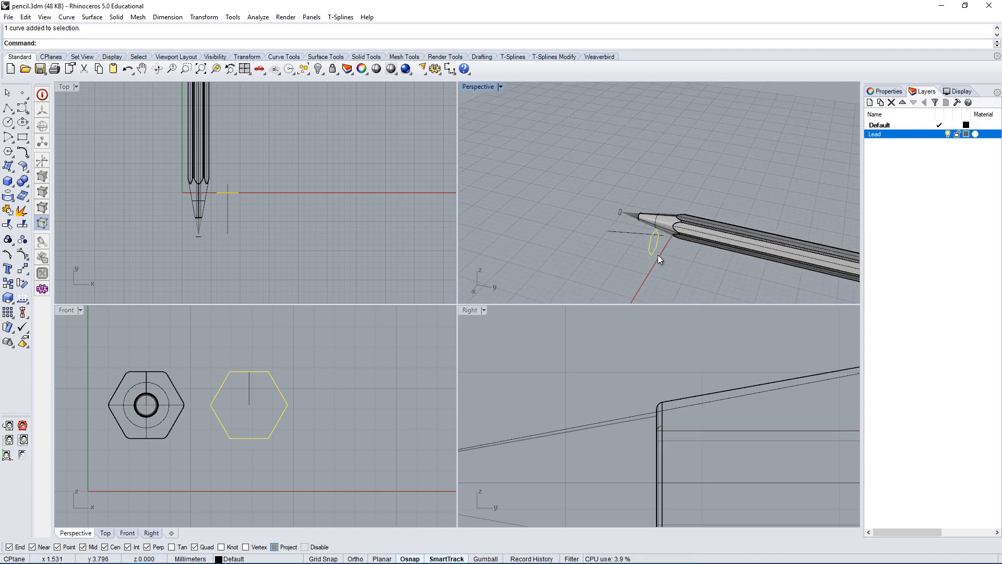
{"action": "left_click", "coordinate": [621, 232]}
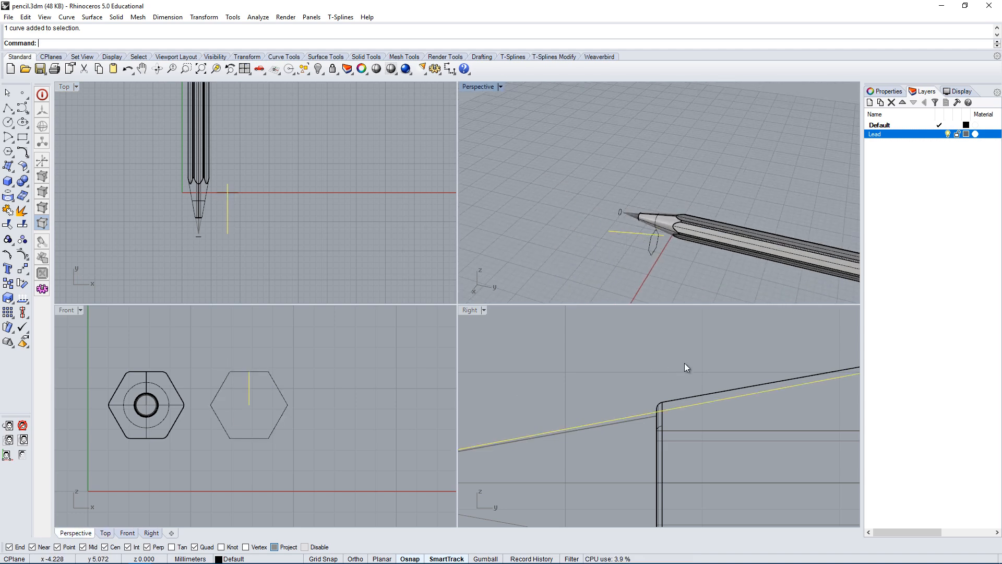
{"action": "scroll", "coordinate": [685, 368], "scroll_direction": "down", "scroll_amount": 8}
{"action": "right_click_drag", "start_coordinate": [663, 425], "coordinate": [502, 414]}
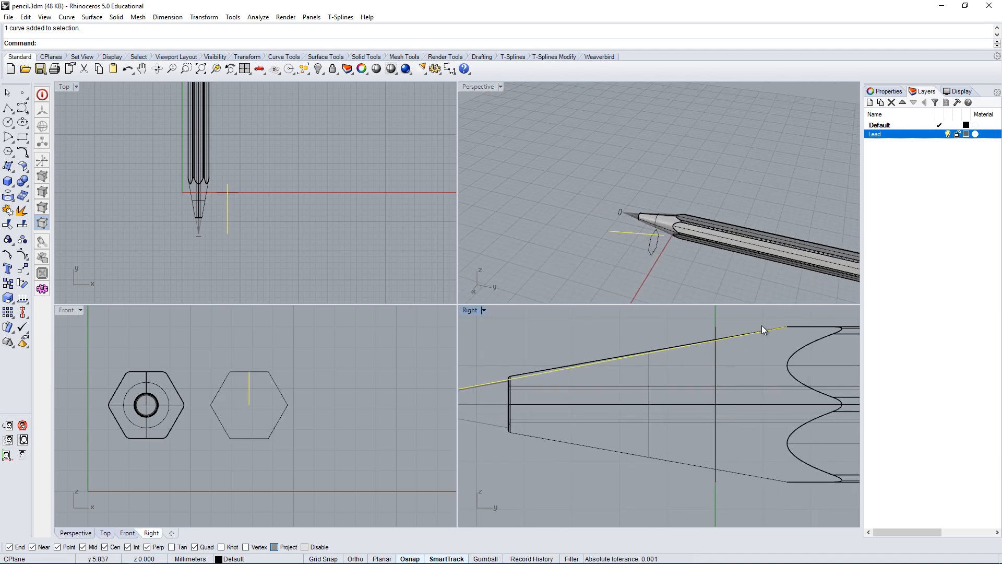
{"action": "scroll", "coordinate": [793, 331], "scroll_direction": "down", "scroll_amount": 5}
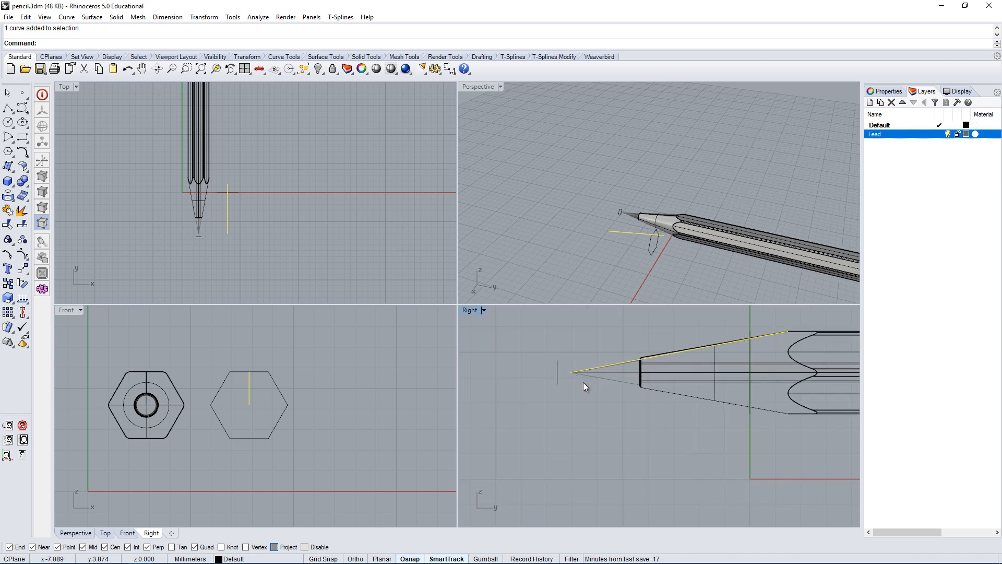
{"action": "right_click_drag", "start_coordinate": [825, 321], "coordinate": [772, 323]}
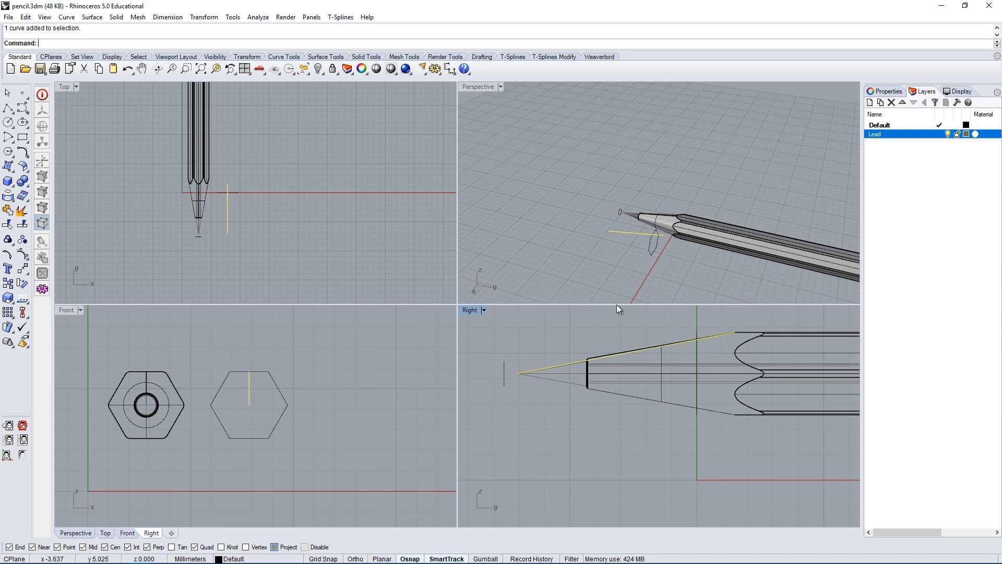
{"action": "right_click_drag", "start_coordinate": [573, 257], "coordinate": [548, 231]}
{"action": "key", "text": "Delete"}
{"action": "right_click_drag", "start_coordinate": [614, 230], "coordinate": [751, 249]}
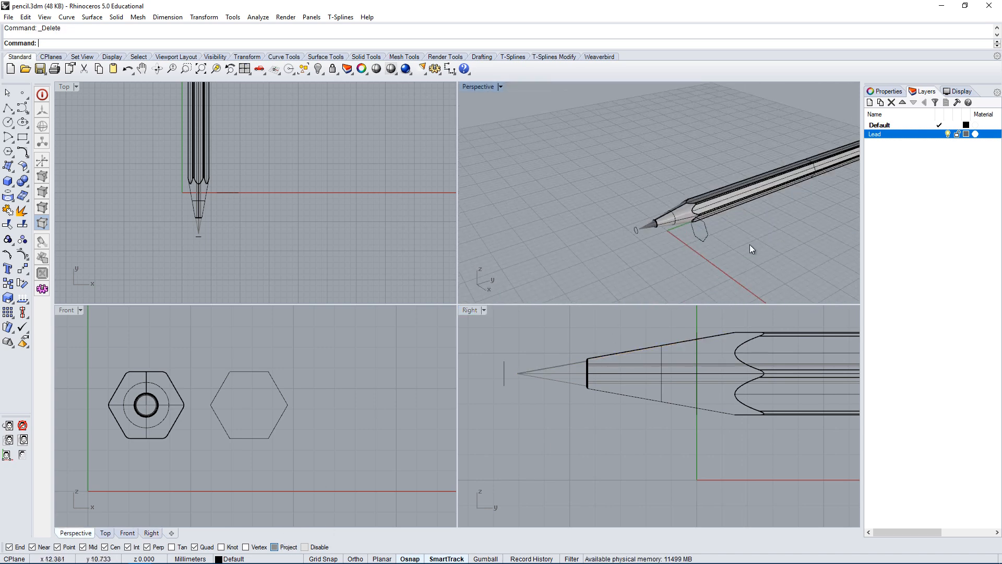
Move the hexagon curve 5 mm in the negative X direction onto the pencil body's outline.
{"action": "left_click", "coordinate": [708, 237]}
{"action": "right_click_drag", "start_coordinate": [259, 440], "coordinate": [337, 424]}
{"action": "type", "text": "m"}
{"action": "key", "text": "Return"}
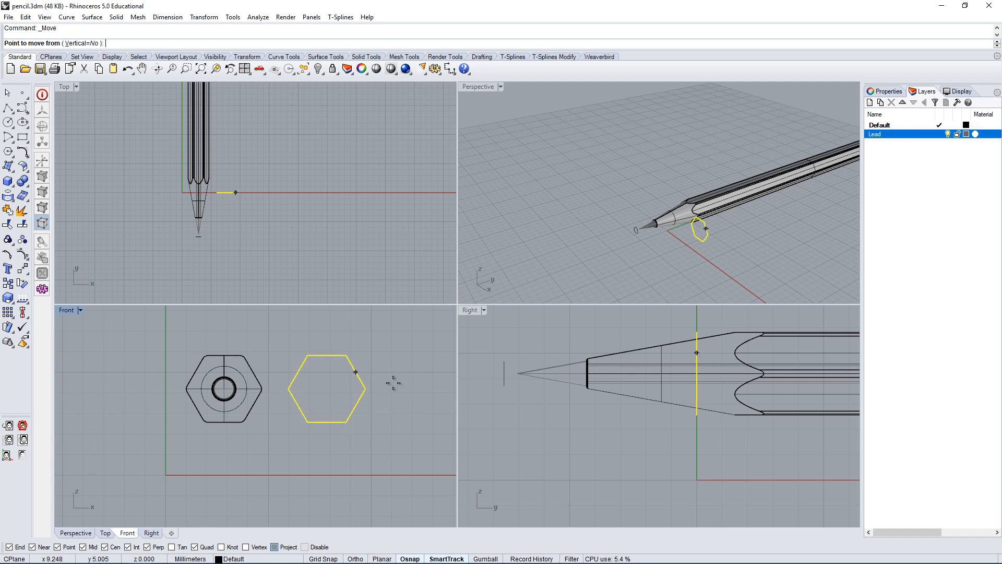
{"action": "left_click", "coordinate": [402, 341]}
{"action": "key", "text": "Return"}
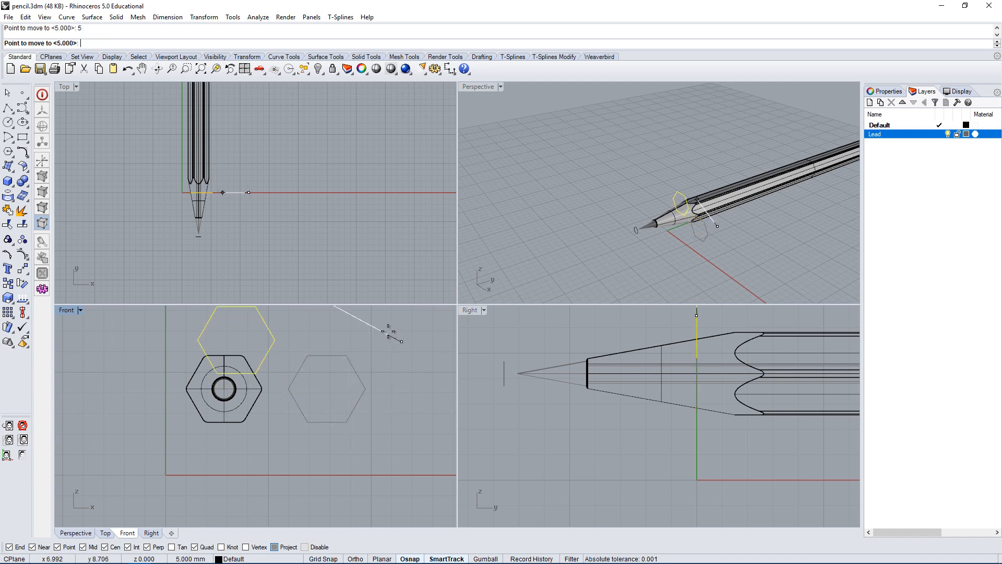
{"action": "left_click", "coordinate": [356, 332], "text": "shift"}
{"action": "right_click_drag", "start_coordinate": [184, 366], "coordinate": [243, 364]}
{"action": "scroll", "coordinate": [256, 355], "scroll_direction": "up", "scroll_amount": 5}
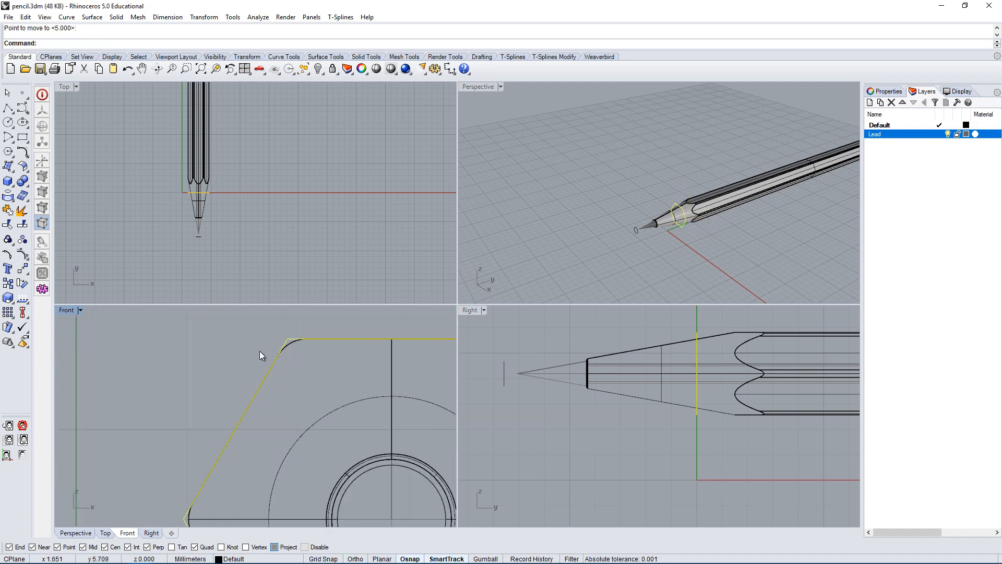
{"action": "scroll", "coordinate": [265, 363], "scroll_direction": "down", "scroll_amount": 3}
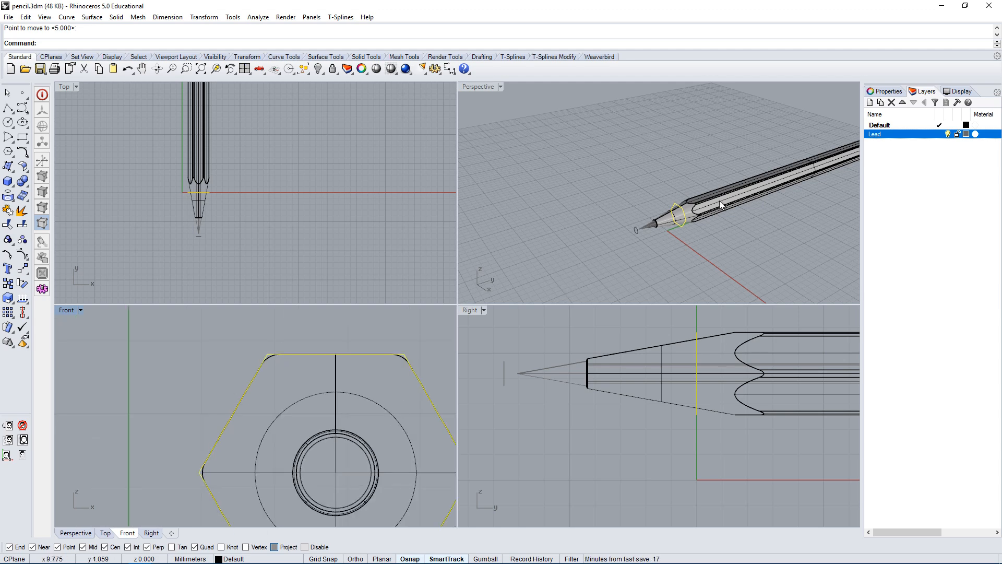
Create a new layer named Curves.
{"action": "right_click_drag", "start_coordinate": [692, 171], "coordinate": [647, 165]}
{"action": "scroll", "coordinate": [678, 216], "scroll_direction": "up", "scroll_amount": 5}
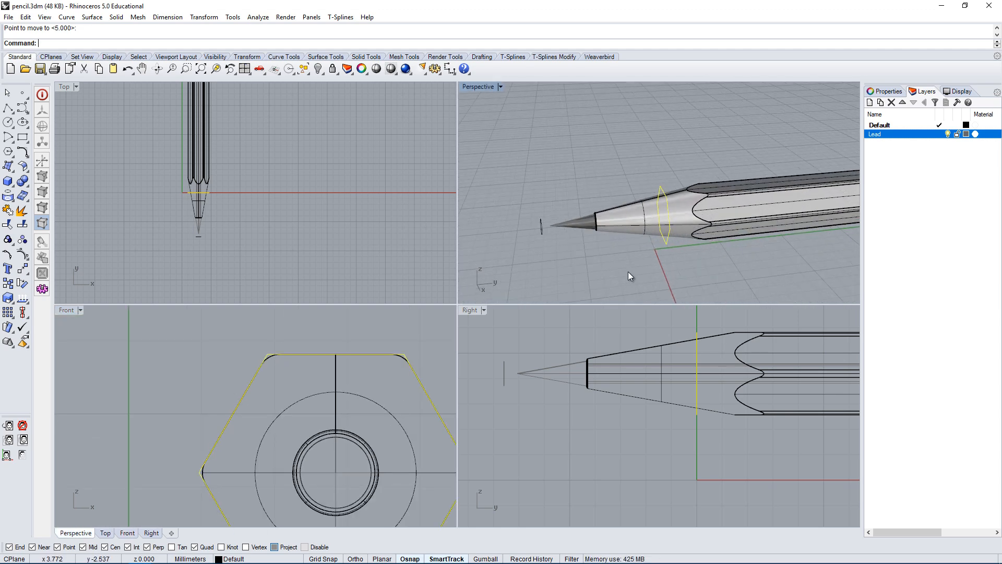
{"action": "left_click", "coordinate": [869, 102]}
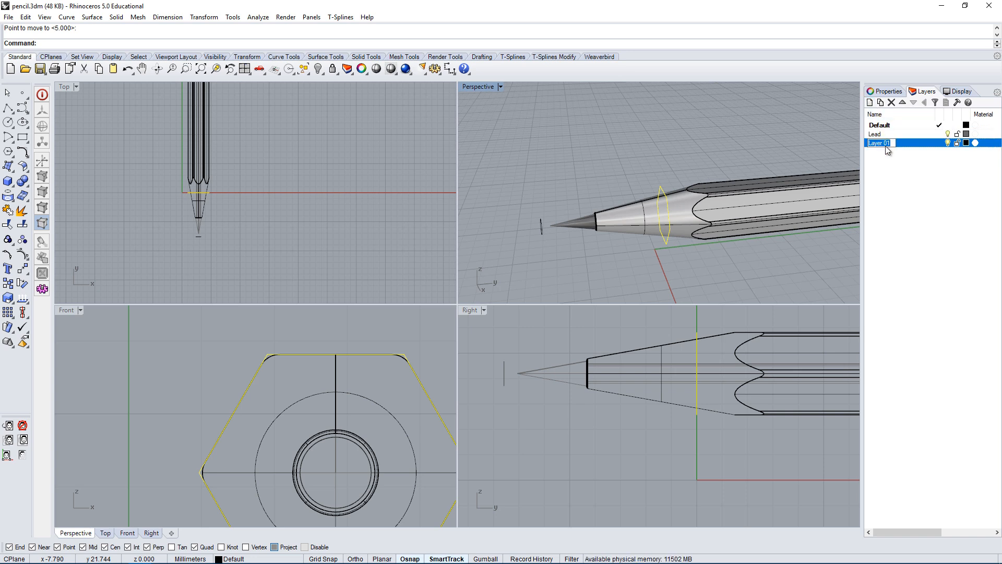
{"action": "type", "text": "Curves"}
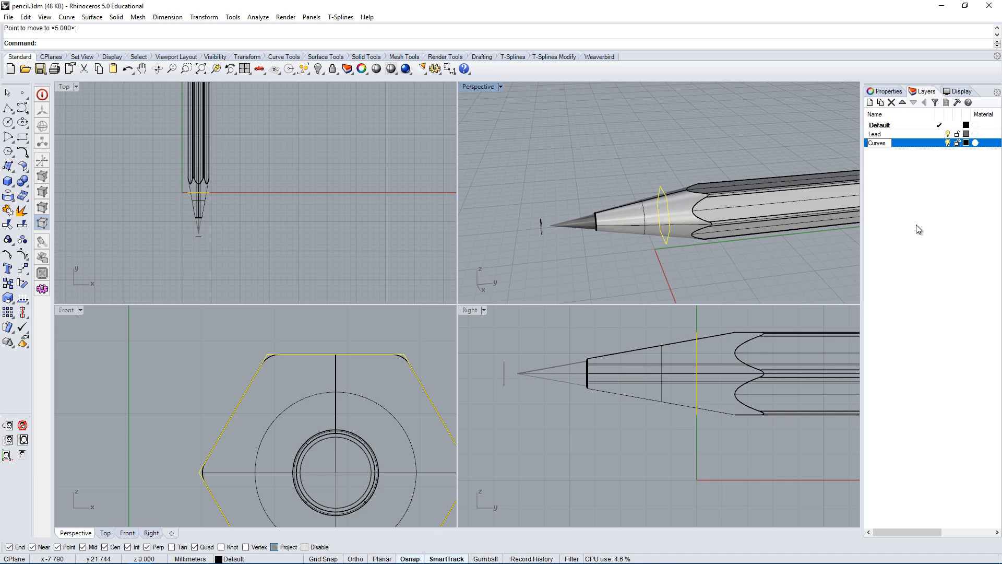
{"action": "left_click", "coordinate": [916, 225]}
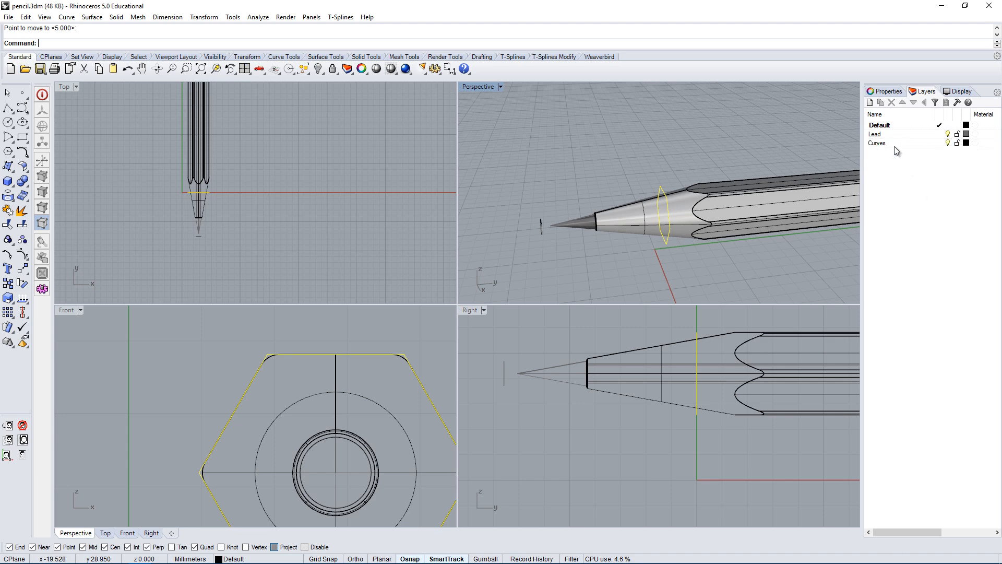
Assign the hexagon curve around the pencil's sharpened cone to the Curves layer and clear the selection.
{"action": "left_click", "coordinate": [738, 142]}
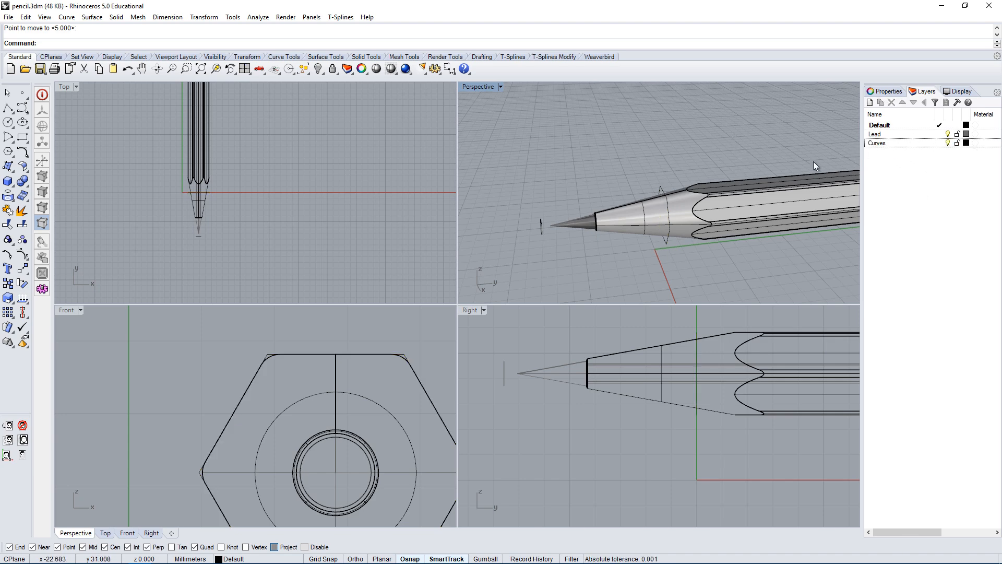
{"action": "left_click", "coordinate": [658, 193]}
{"action": "left_click", "coordinate": [663, 168]}
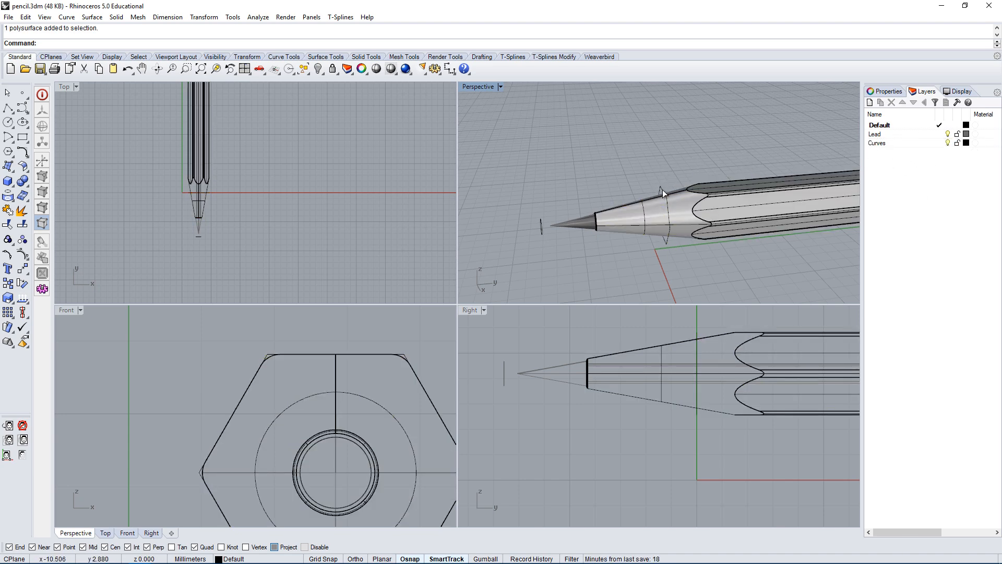
{"action": "left_click", "coordinate": [663, 189]}
{"action": "left_click", "coordinate": [905, 143]}
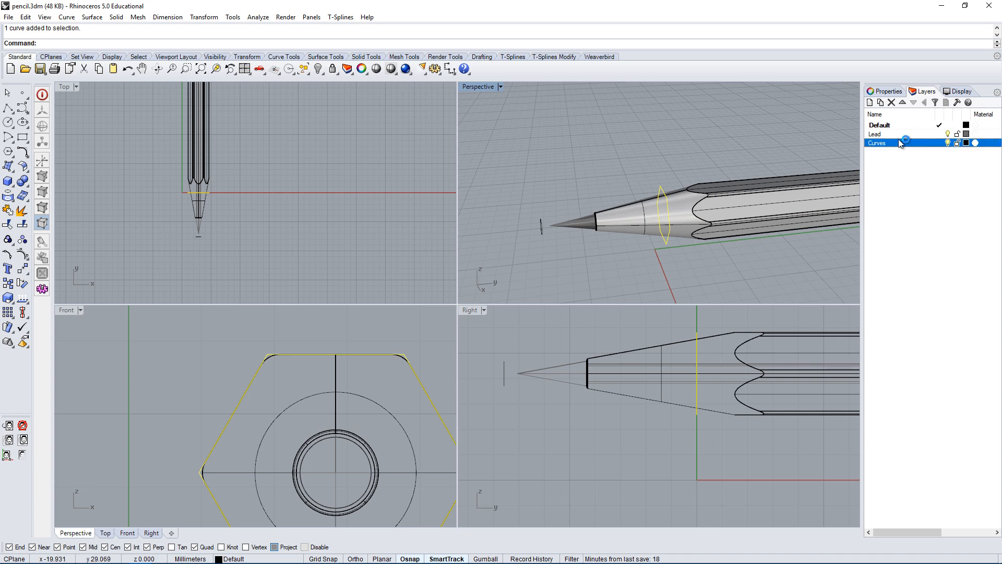
{"action": "left_click", "coordinate": [884, 91]}
{"action": "left_click", "coordinate": [965, 153]}
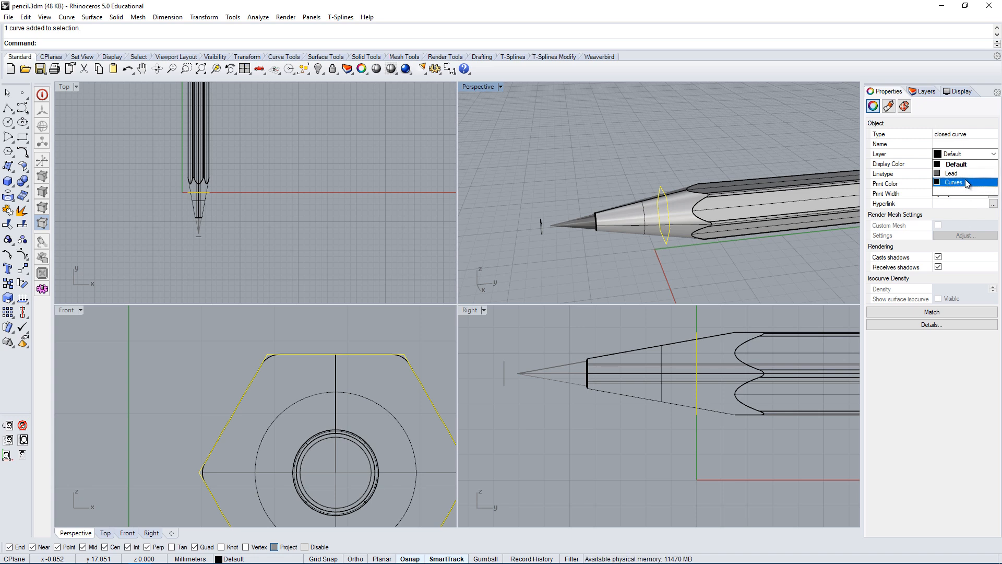
{"action": "left_click", "coordinate": [959, 182]}
{"action": "key", "text": "Escape"}
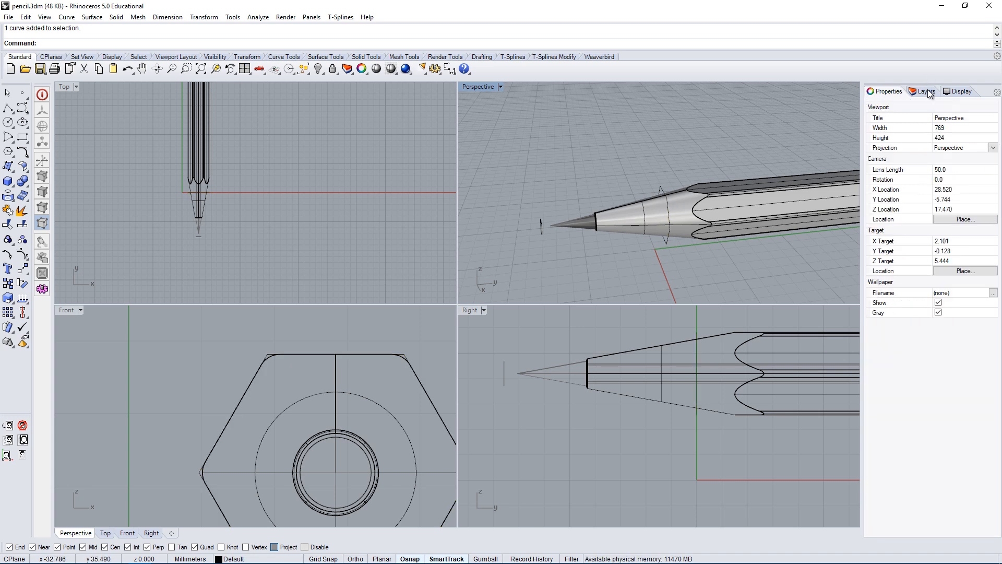
Toggle the Curves and Lead layers off and on to inspect the pencil tip with the lead hidden.
{"action": "left_click", "coordinate": [924, 92]}
{"action": "left_click", "coordinate": [948, 143]}
{"action": "left_click", "coordinate": [948, 144]}
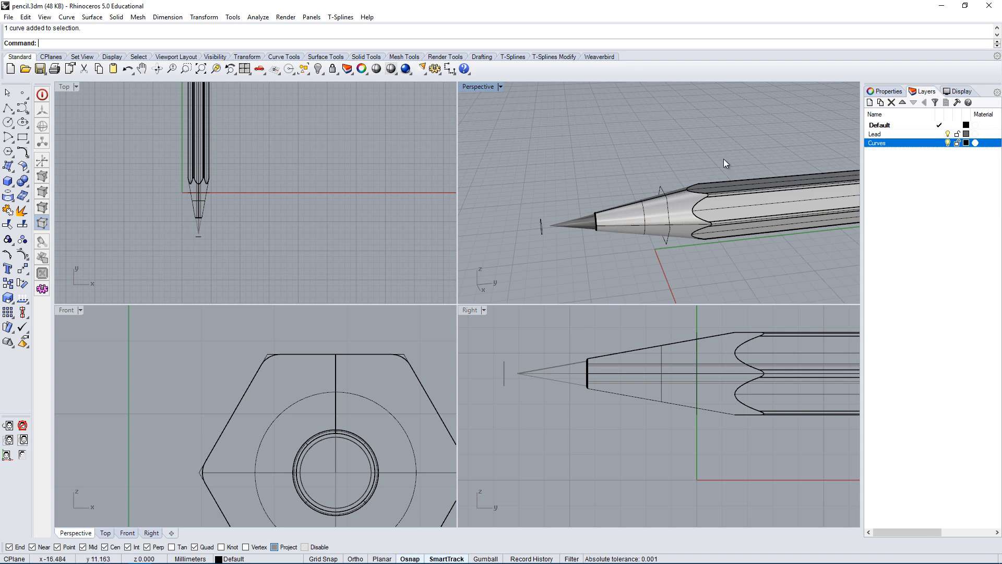
{"action": "left_click", "coordinate": [729, 199]}
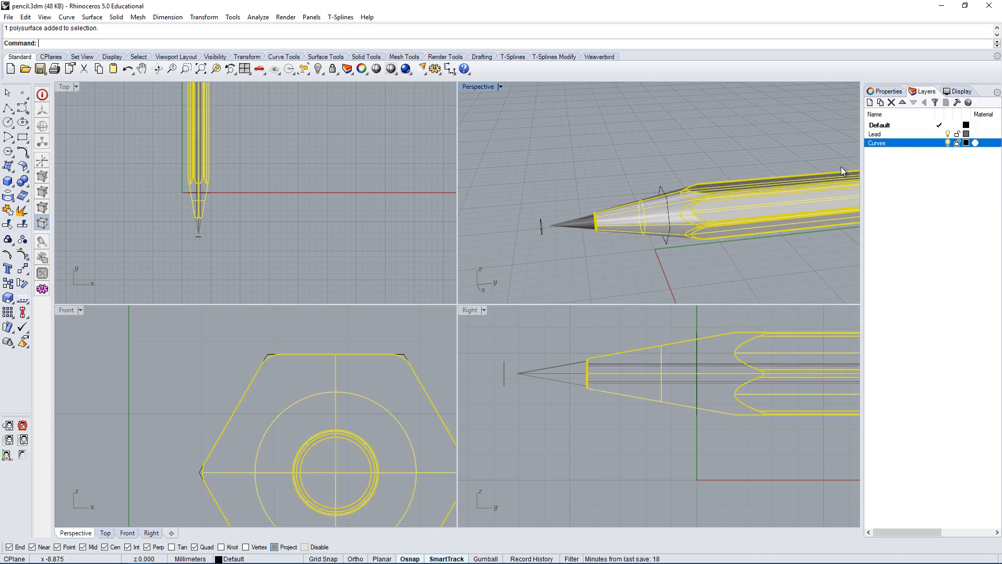
{"action": "left_click", "coordinate": [948, 134]}
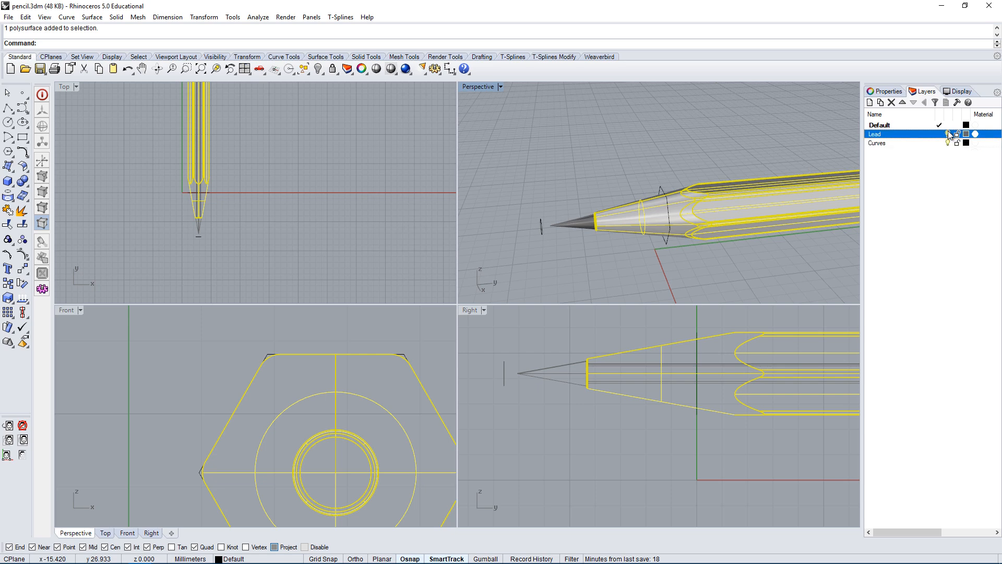
{"action": "left_click", "coordinate": [656, 156]}
{"action": "mouse_move", "coordinate": [621, 141]}
{"action": "right_mouse_down"}
{"action": "mouse_move", "coordinate": [776, 128]}
{"action": "mouse_move", "coordinate": [607, 193]}
{"action": "right_mouse_up"}
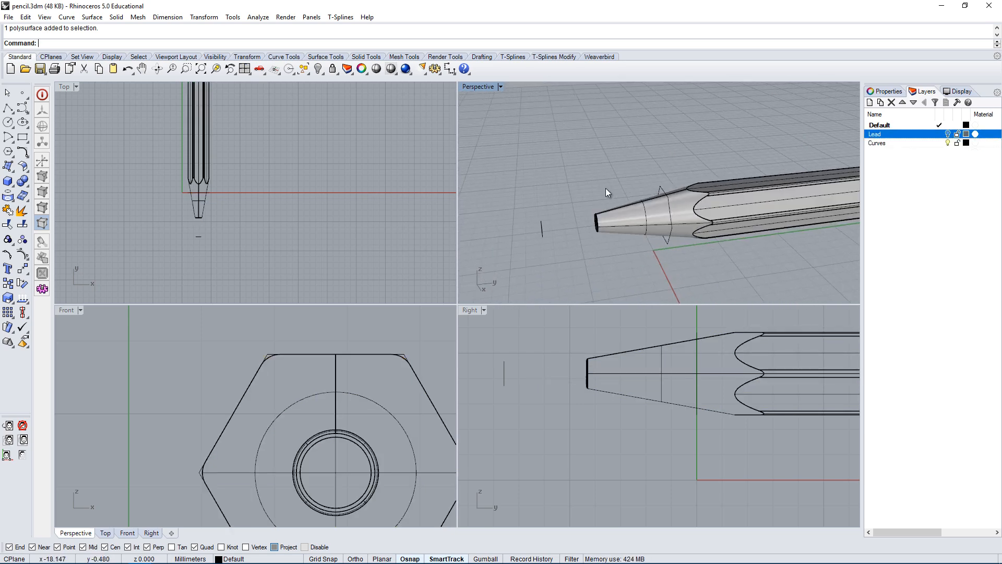
{"action": "right_click_drag", "start_coordinate": [717, 157], "coordinate": [676, 199]}
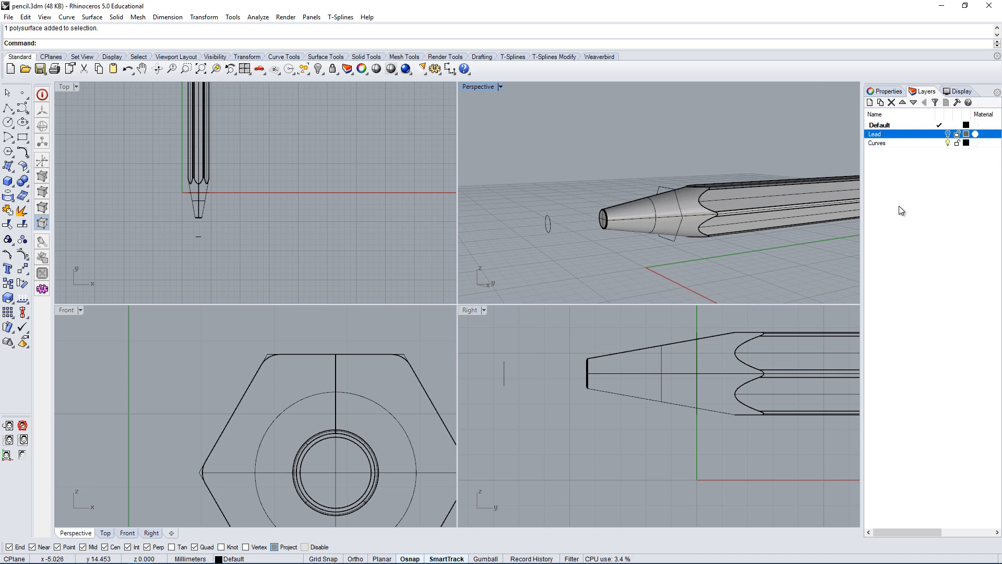
{"action": "left_click", "coordinate": [947, 133]}
Examine the hexagon curve's sharp corners against the rounded edges of the pencil body in the Perspective and Front views.
{"action": "mouse_move", "coordinate": [640, 169]}
{"action": "right_mouse_down"}
{"action": "mouse_move", "coordinate": [660, 152]}
{"action": "mouse_move", "coordinate": [662, 198]}
{"action": "mouse_move", "coordinate": [688, 172]}
{"action": "right_mouse_up"}
{"action": "right_click_drag", "start_coordinate": [435, 349], "coordinate": [368, 334]}
{"action": "scroll", "coordinate": [368, 334], "scroll_direction": "up", "scroll_amount": 2}
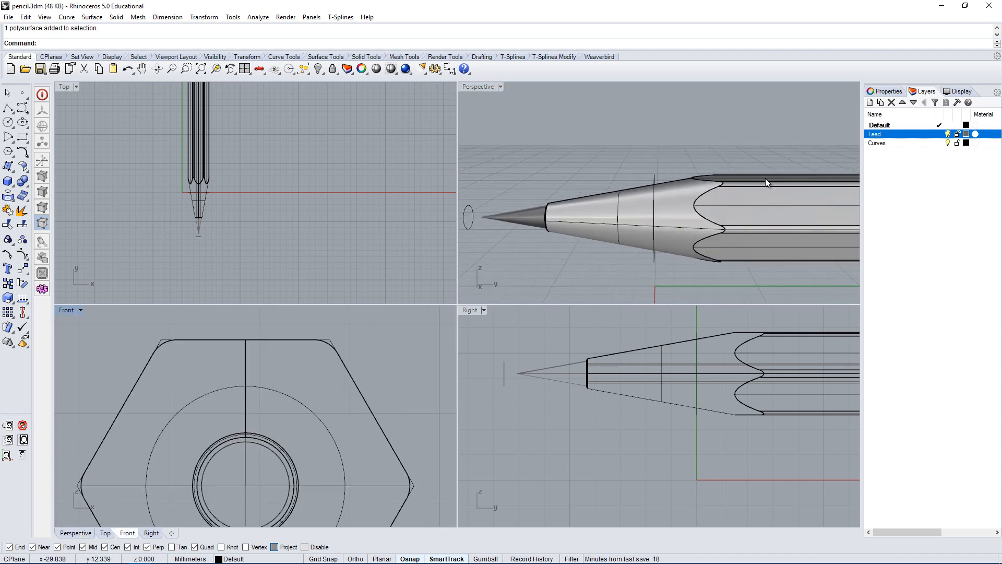
{"action": "right_click_drag", "start_coordinate": [731, 182], "coordinate": [743, 181]}
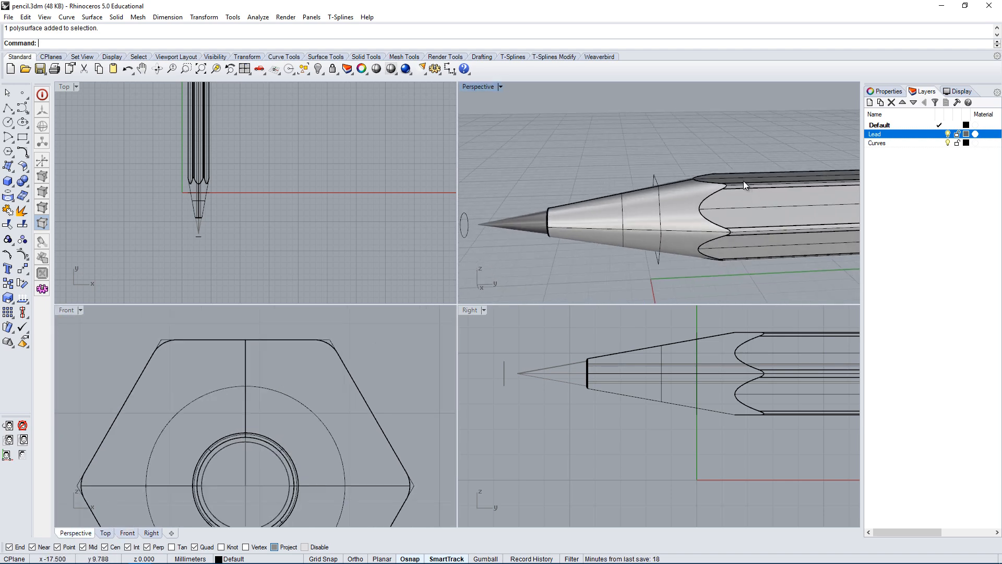
{"action": "right_click_drag", "start_coordinate": [672, 189], "coordinate": [628, 180]}
{"action": "scroll", "coordinate": [649, 185], "scroll_direction": "up", "scroll_amount": 5}
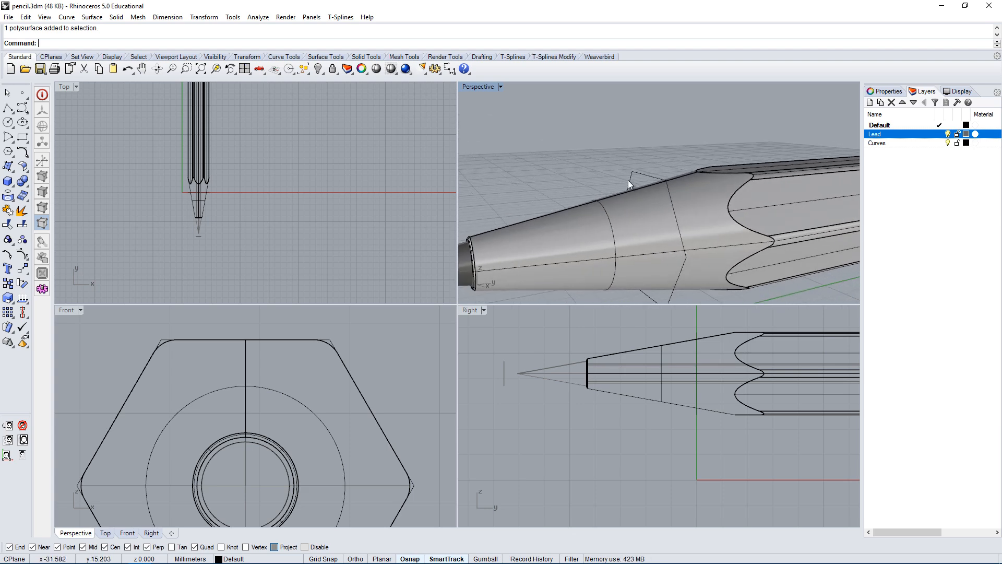
{"action": "right_click_drag", "start_coordinate": [318, 435], "coordinate": [251, 407]}
{"action": "scroll", "coordinate": [238, 299], "scroll_direction": "up", "scroll_amount": 2}
{"action": "right_click_drag", "start_coordinate": [253, 332], "coordinate": [231, 389]}
{"action": "scroll", "coordinate": [252, 377], "scroll_direction": "up", "scroll_amount": 2}
{"action": "scroll", "coordinate": [252, 377], "scroll_direction": "up", "scroll_amount": 2}
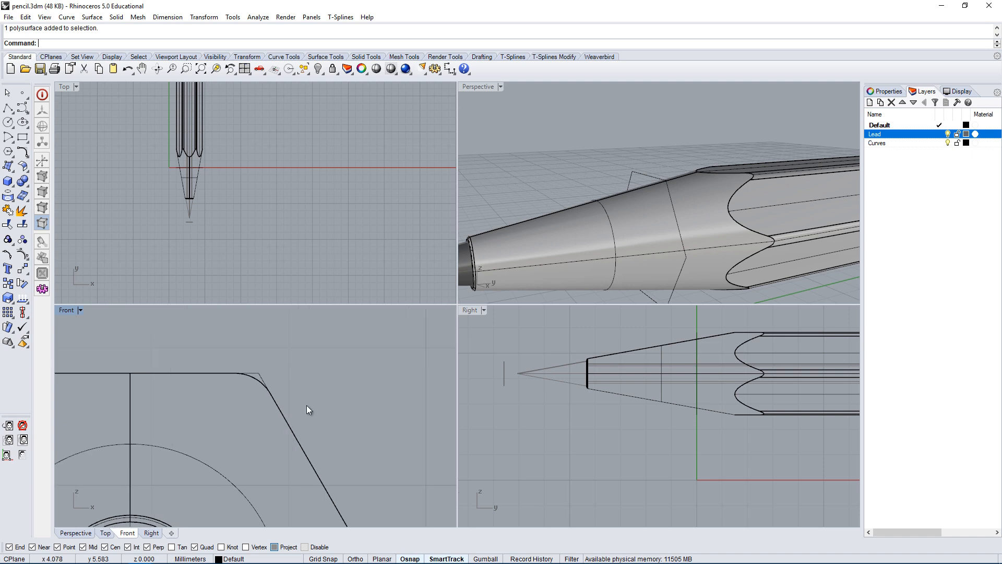
Fillet the hexagon curve's upper-right corner in the Front view with a 0.3 mm radius.
{"action": "type", "text": "FilletEdge"}
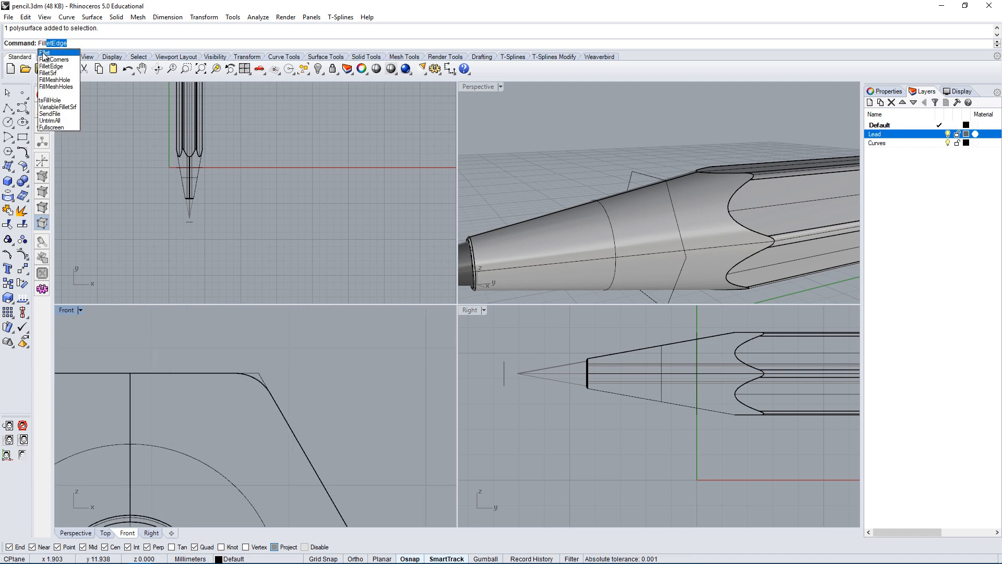
{"action": "left_click", "coordinate": [54, 53]}
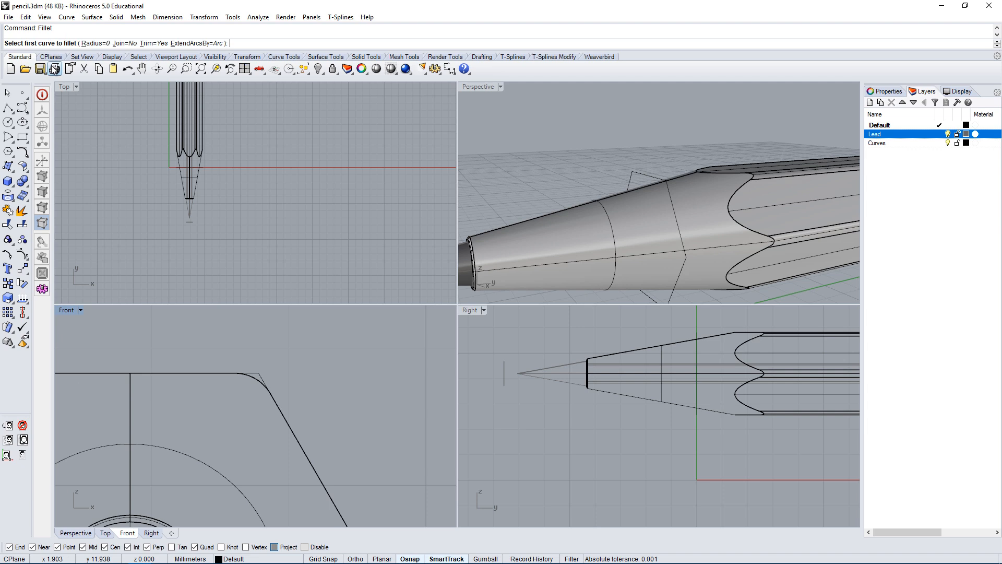
{"action": "left_click", "coordinate": [96, 44]}
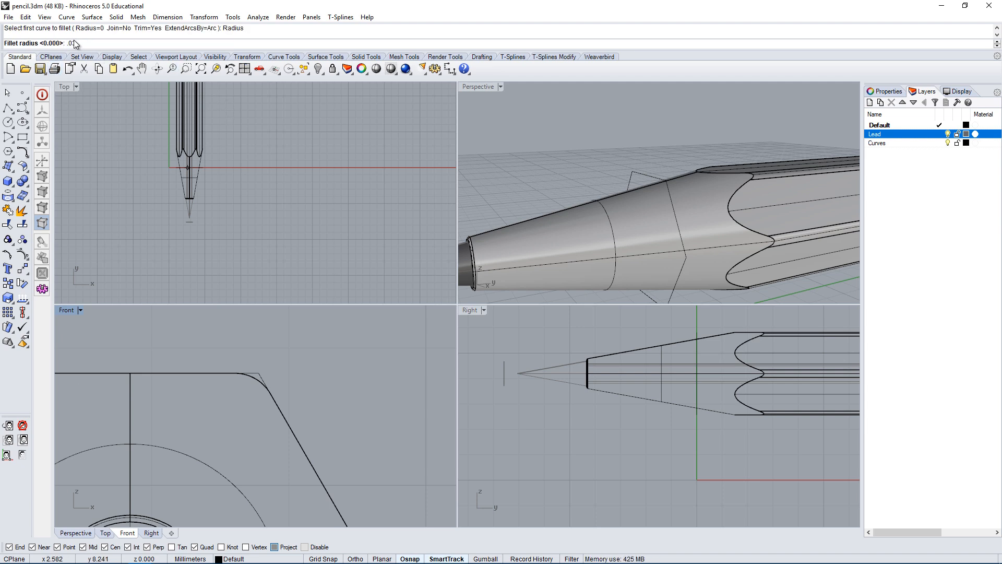
{"action": "key", "text": "Right"}
{"action": "key", "text": "Right"}
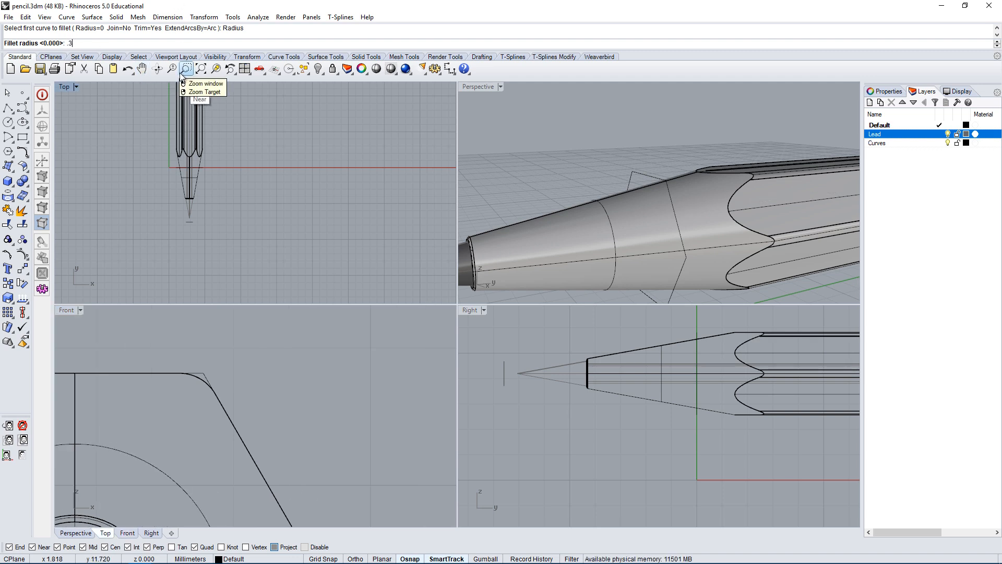
{"action": "key", "text": "Return"}
{"action": "scroll", "coordinate": [227, 404], "scroll_direction": "up", "scroll_amount": 3}
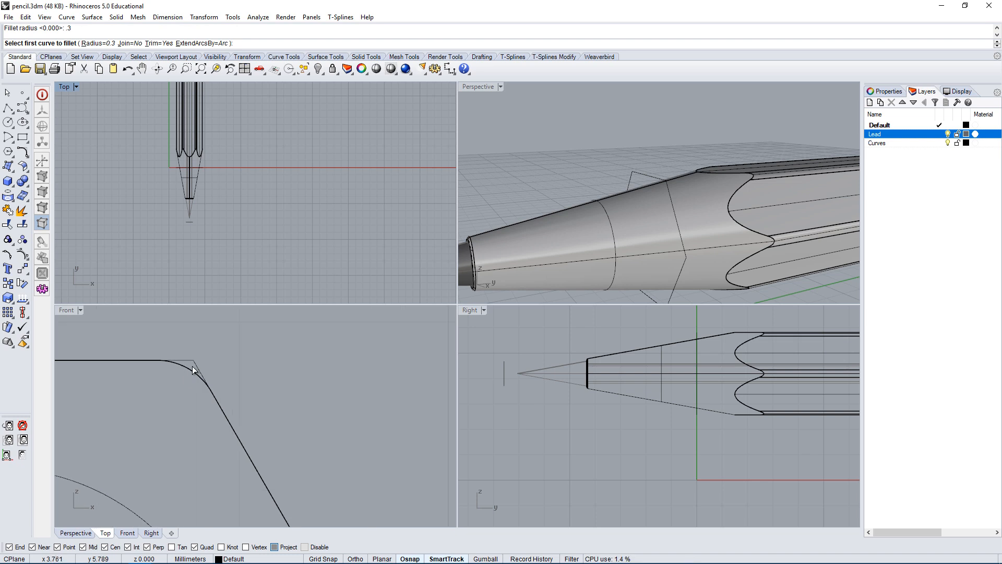
{"action": "left_click", "coordinate": [208, 377]}
{"action": "left_click", "coordinate": [216, 393]}
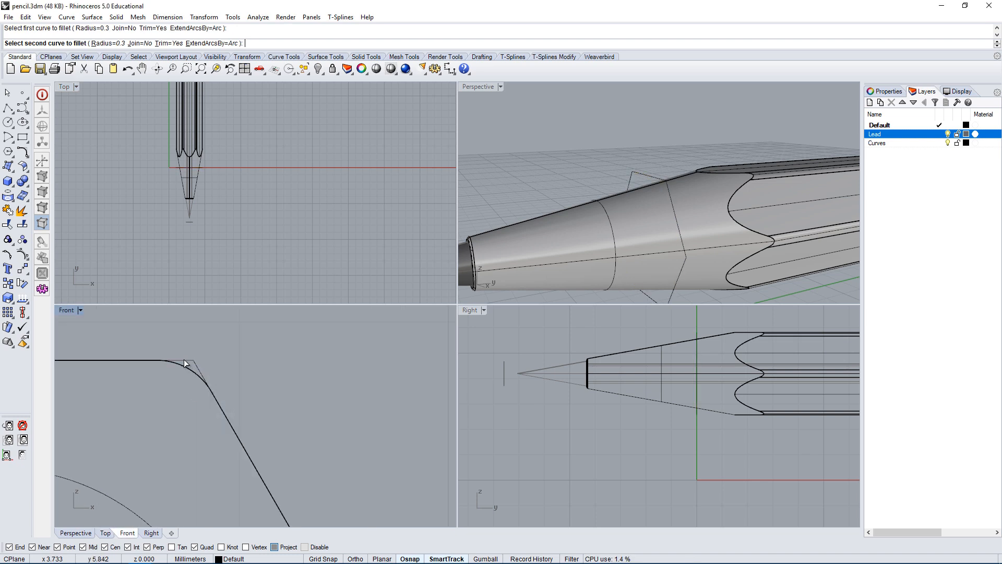
{"action": "left_click", "coordinate": [188, 360]}
Fillet the remaining corners of the hexagon curve with the same 0.3 mm radius.
{"action": "right_click_drag", "start_coordinate": [694, 176], "coordinate": [649, 192]}
{"action": "scroll", "coordinate": [678, 176], "scroll_direction": "up", "scroll_amount": 4}
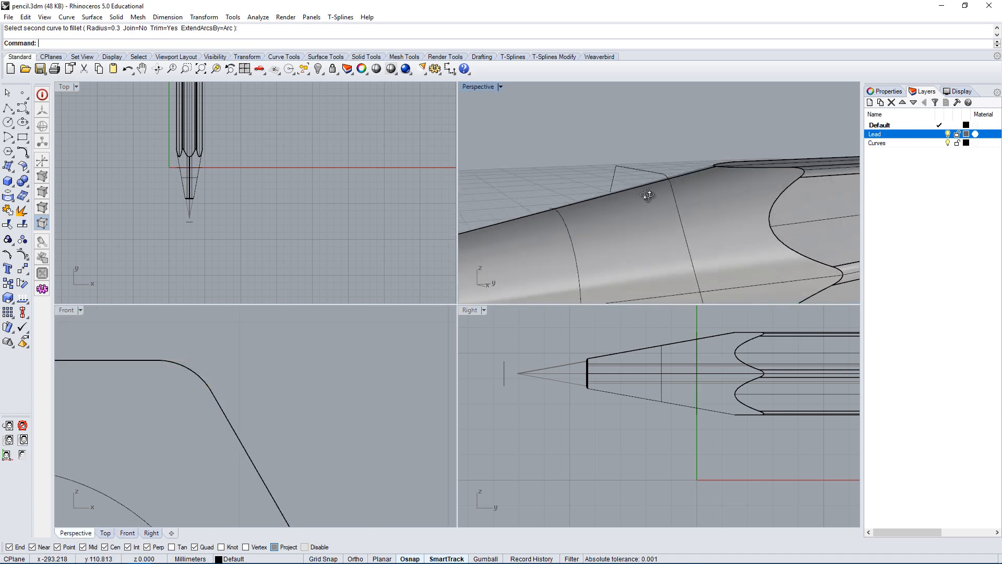
{"action": "right_click", "coordinate": [642, 183]}
{"action": "left_click", "coordinate": [638, 170]}
{"action": "left_click", "coordinate": [613, 173]}
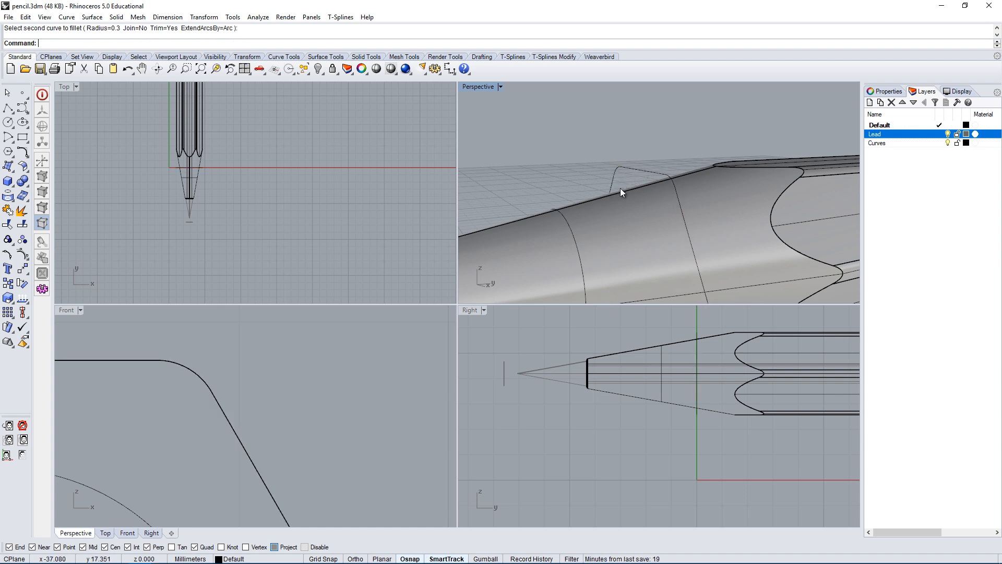
{"action": "scroll", "coordinate": [626, 201], "scroll_direction": "down", "scroll_amount": 6}
{"action": "scroll", "coordinate": [647, 237], "scroll_direction": "up", "scroll_amount": 4}
{"action": "right_click", "coordinate": [644, 221]}
{"action": "left_click", "coordinate": [640, 218]}
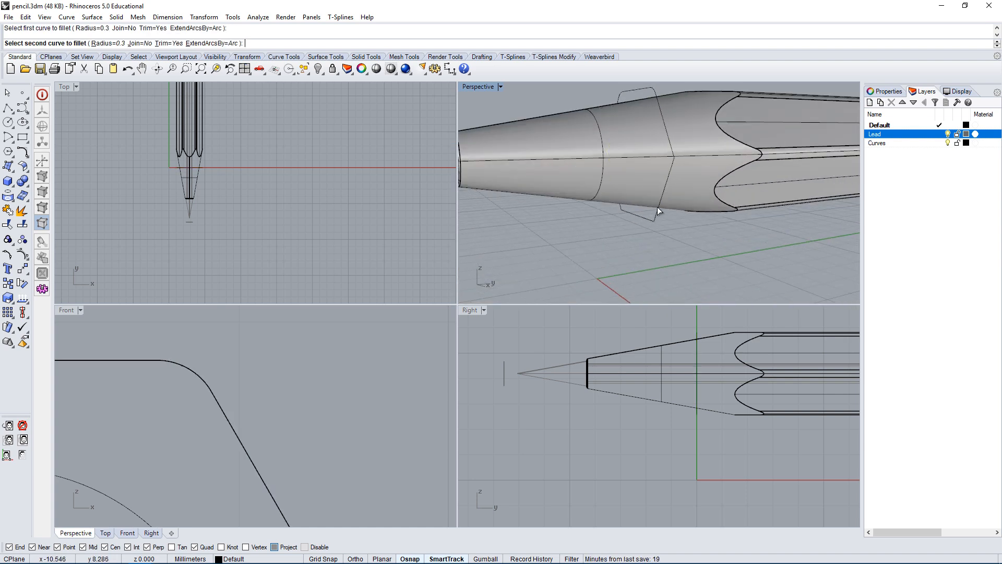
{"action": "mouse_move", "coordinate": [656, 211]}
{"action": "right_mouse_down"}
{"action": "mouse_move", "coordinate": [655, 239]}
{"action": "mouse_move", "coordinate": [652, 227]}
{"action": "right_mouse_up"}
{"action": "left_click", "coordinate": [662, 186]}
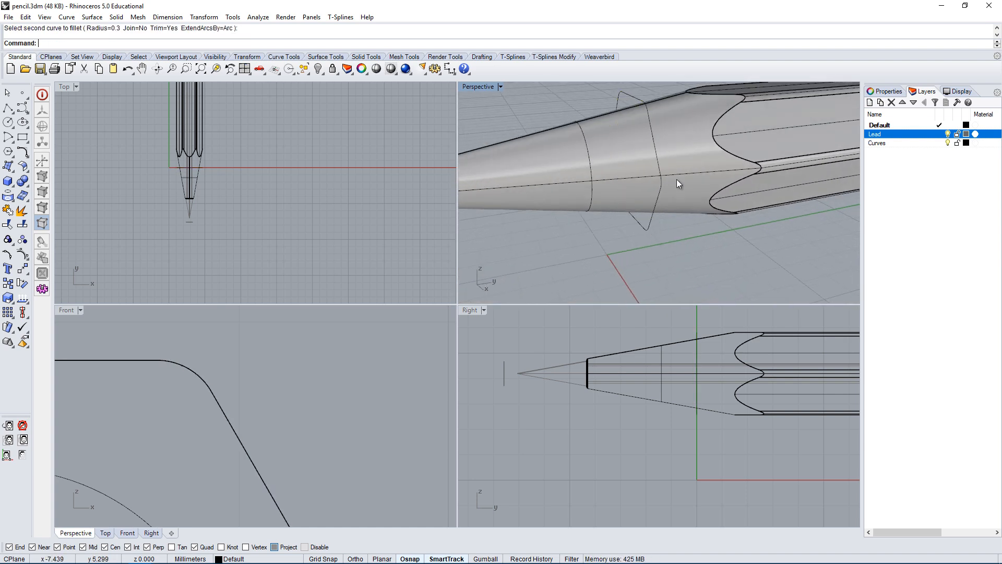
{"action": "right_click_drag", "start_coordinate": [188, 372], "coordinate": [247, 363]}
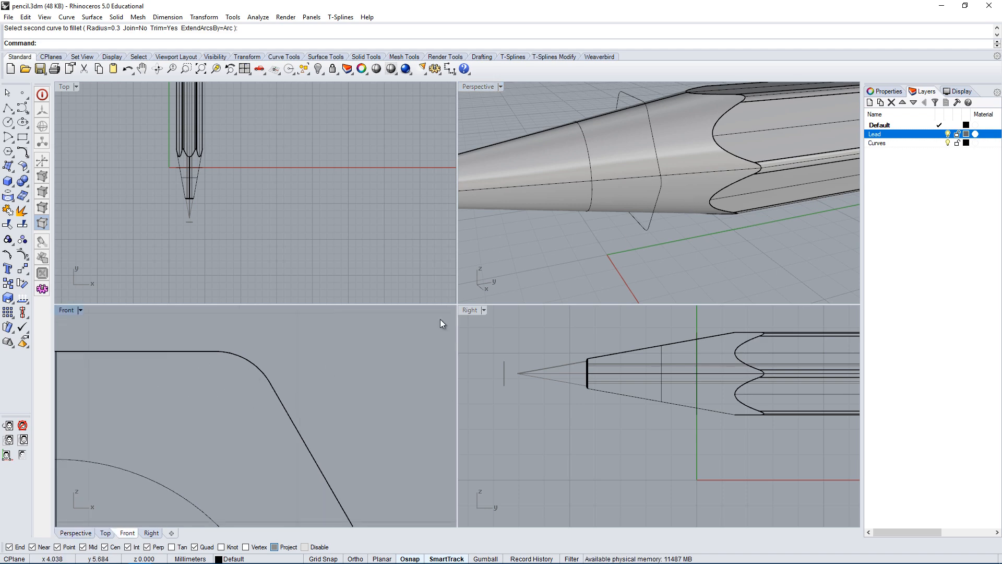
{"action": "mouse_move", "coordinate": [579, 235]}
{"action": "right_mouse_down"}
{"action": "mouse_move", "coordinate": [778, 170]}
{"action": "mouse_move", "coordinate": [840, 183]}
{"action": "right_mouse_up"}
{"action": "right_click", "coordinate": [660, 241]}
{"action": "left_click", "coordinate": [648, 217]}
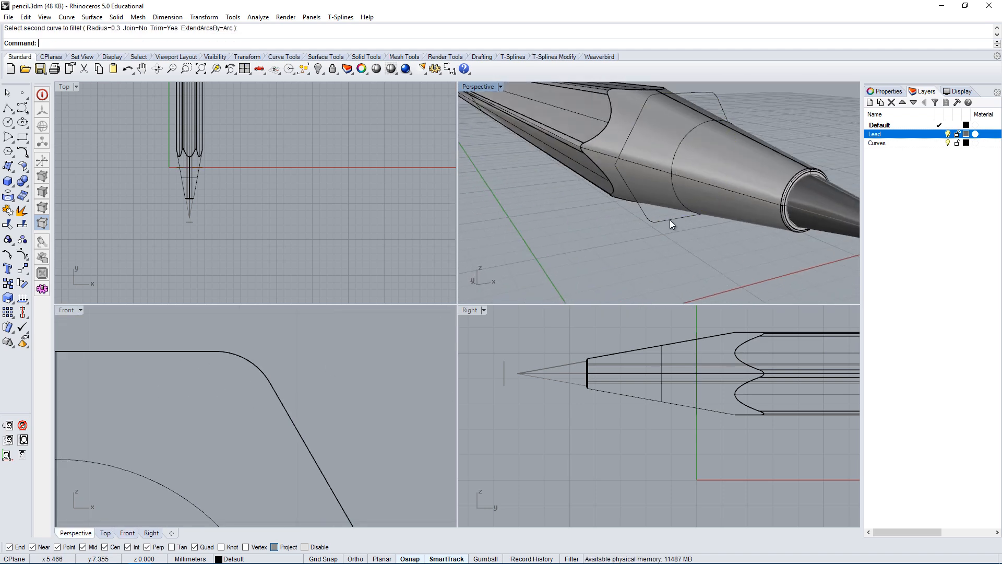
{"action": "mouse_move", "coordinate": [669, 220]}
{"action": "right_mouse_down"}
{"action": "mouse_move", "coordinate": [603, 186]}
{"action": "mouse_move", "coordinate": [626, 211]}
{"action": "right_mouse_up"}
{"action": "left_click", "coordinate": [605, 168]}
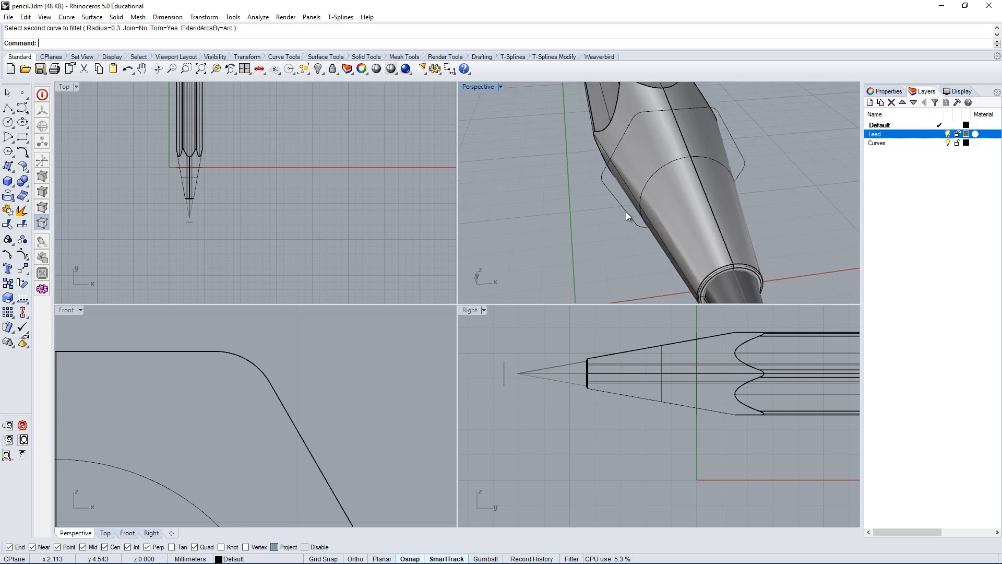
Offset the filleted hexagon curve 0.05 mm inward in the Front view.
{"action": "left_click", "coordinate": [619, 198]}
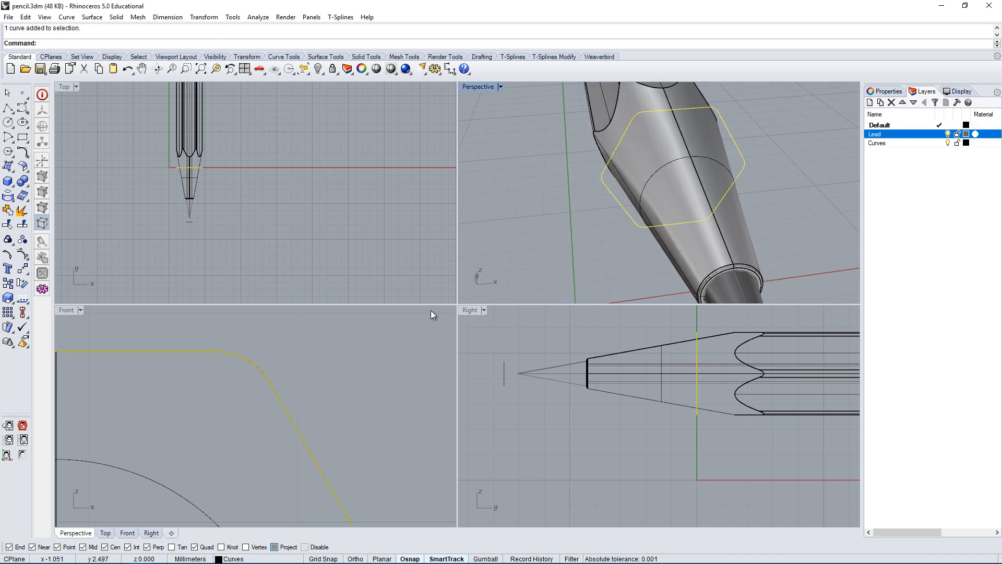
{"action": "right_click_drag", "start_coordinate": [287, 421], "coordinate": [360, 385]}
{"action": "scroll", "coordinate": [360, 385], "scroll_direction": "down", "scroll_amount": 3}
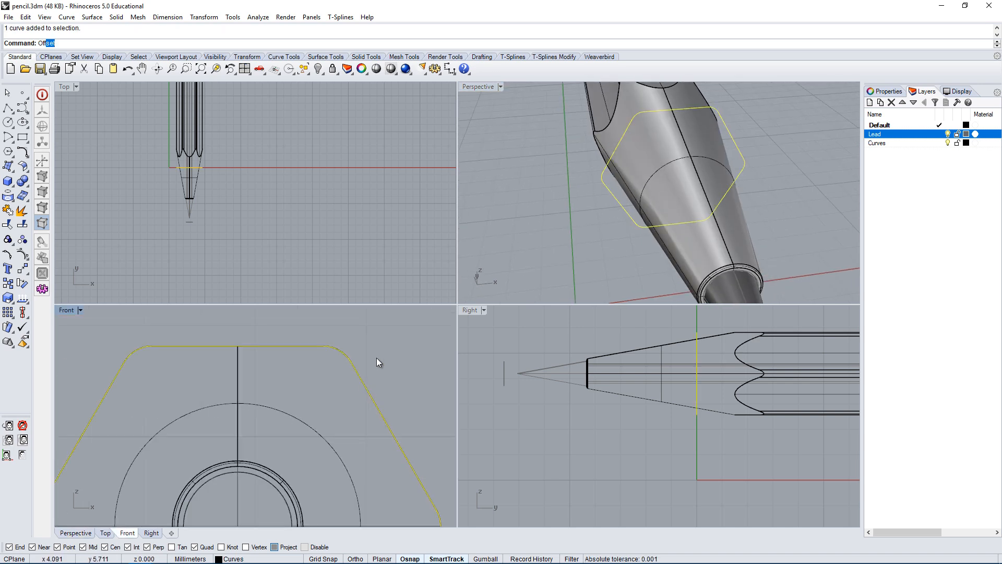
{"action": "type", "text": "Off"}
{"action": "key", "text": "Return"}
{"action": "scroll", "coordinate": [322, 388], "scroll_direction": "down", "scroll_amount": 3}
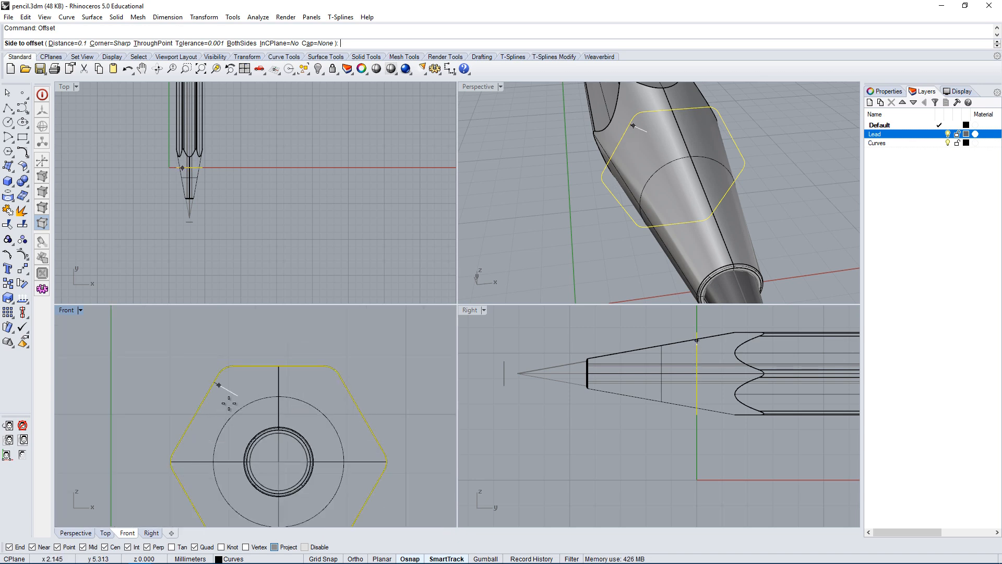
{"action": "left_click", "coordinate": [67, 43]}
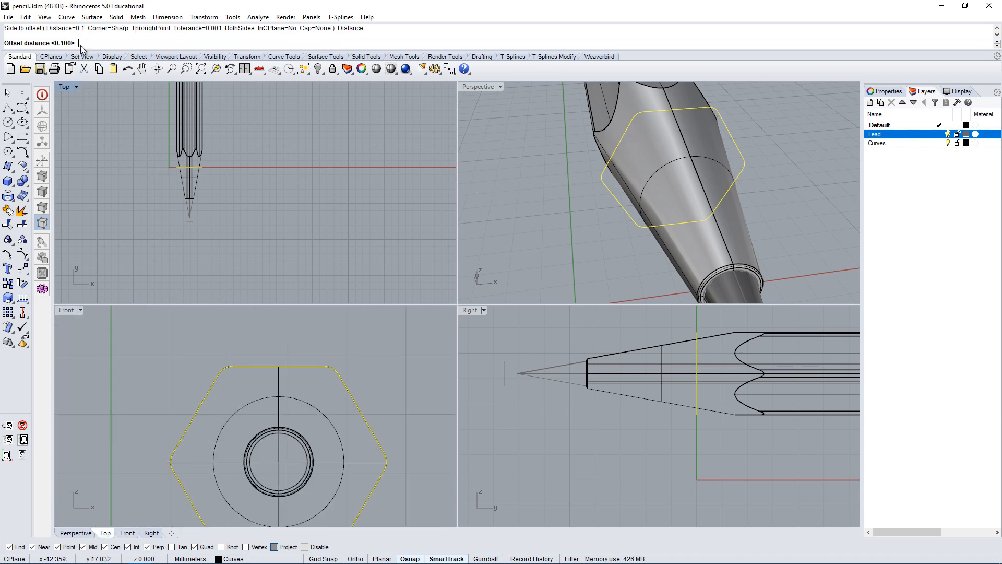
{"action": "type", "text": ".05"}
{"action": "key", "text": "Return"}
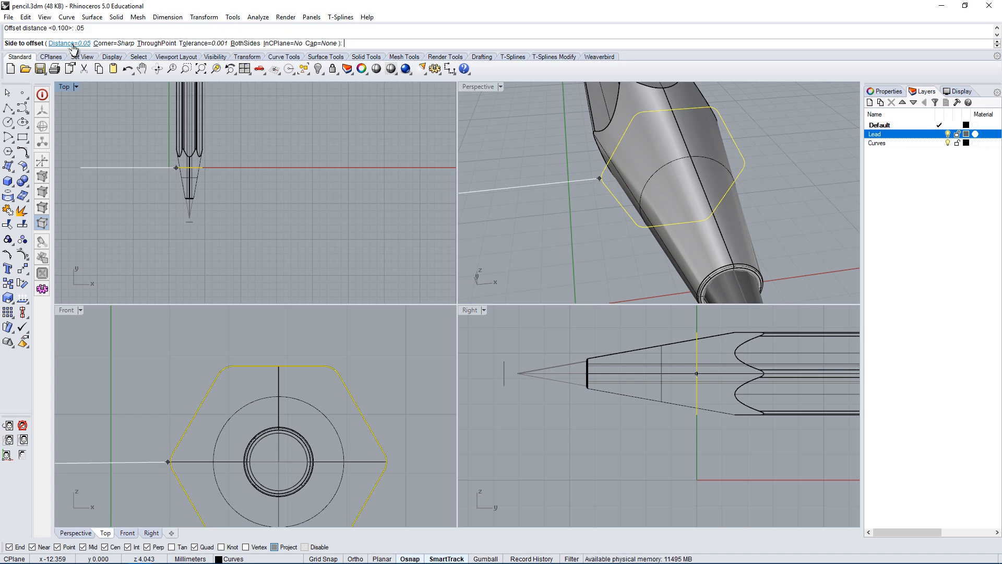
{"action": "scroll", "coordinate": [239, 381], "scroll_direction": "up", "scroll_amount": 3}
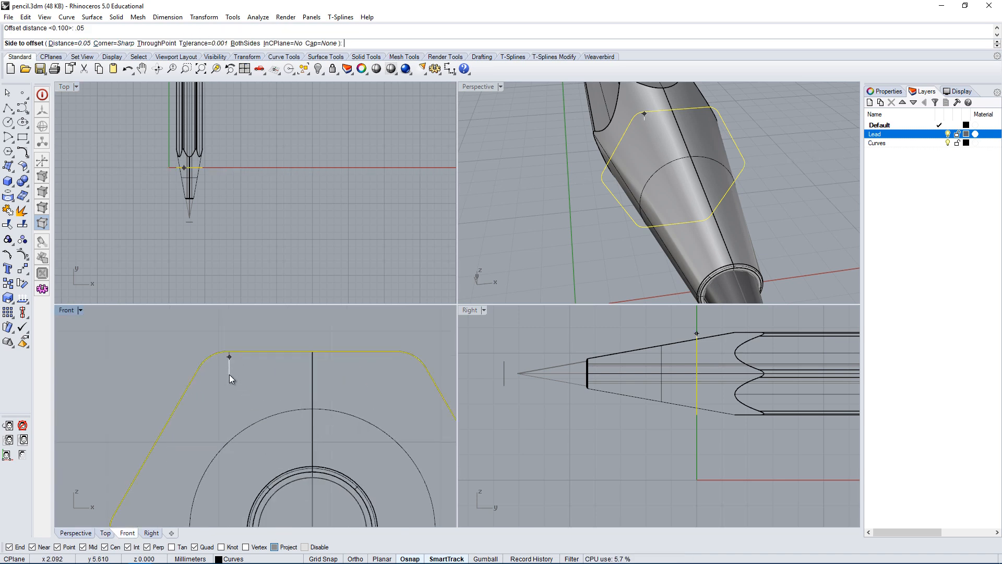
{"action": "left_click", "coordinate": [231, 378]}
Extrude the inner offset hexagon as an open surface along the pencil body past its far end.
{"action": "right_click_drag", "start_coordinate": [715, 201], "coordinate": [583, 262]}
{"action": "left_click", "coordinate": [258, 384]}
{"action": "left_click", "coordinate": [259, 357]}
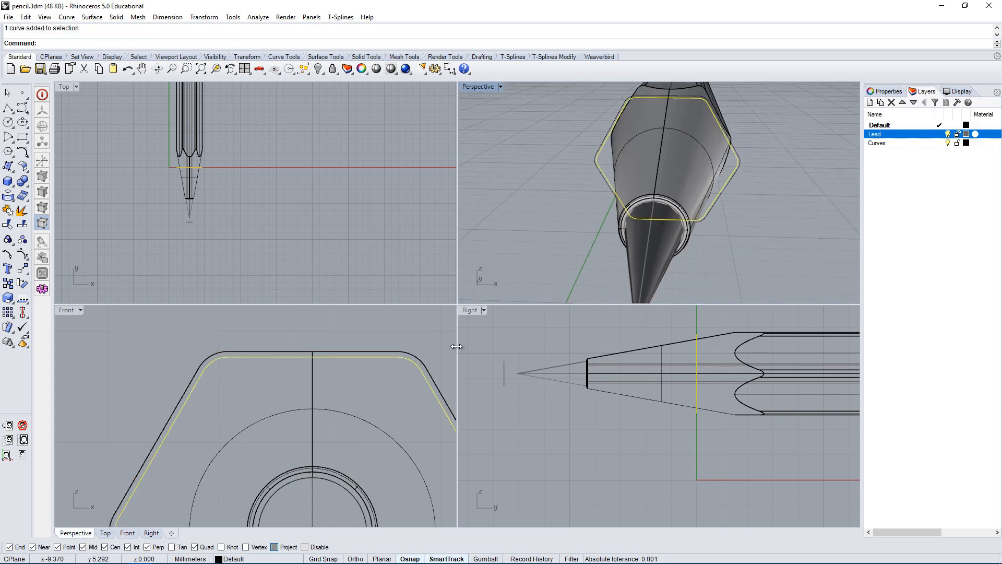
{"action": "key", "text": "Return"}
{"action": "scroll", "coordinate": [662, 261], "scroll_direction": "down", "scroll_amount": 6}
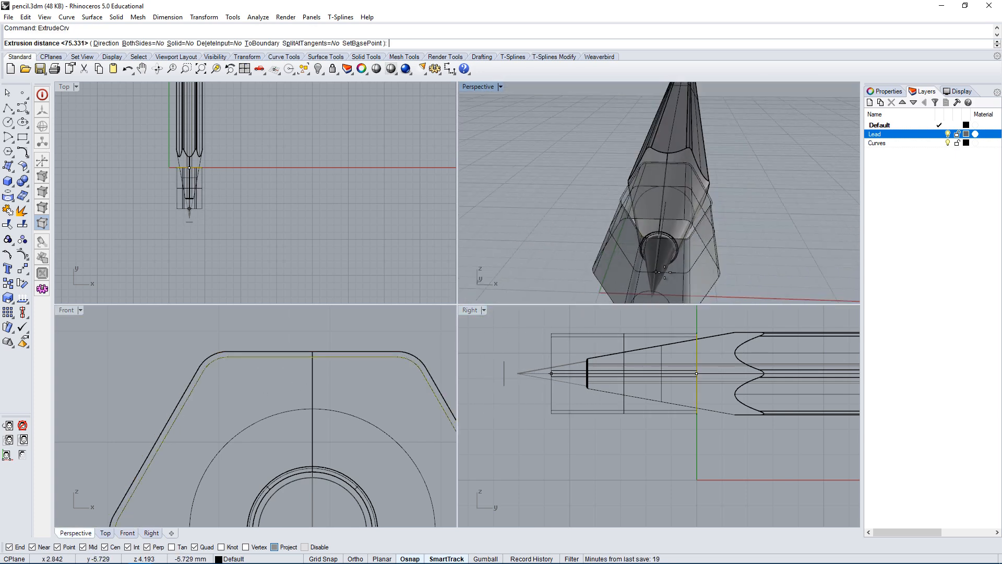
{"action": "right_click_drag", "start_coordinate": [678, 250], "coordinate": [532, 225]}
{"action": "scroll", "coordinate": [532, 225], "scroll_direction": "down", "scroll_amount": 8}
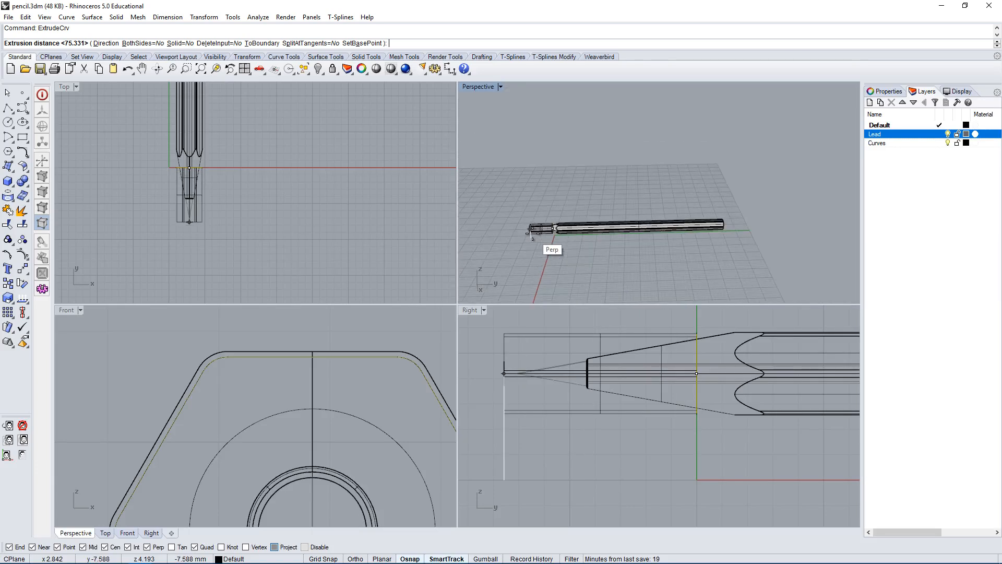
{"action": "left_click", "coordinate": [743, 249]}
{"action": "left_click", "coordinate": [742, 265]}
{"action": "scroll", "coordinate": [525, 271], "scroll_direction": "up", "scroll_amount": 5}
{"action": "scroll", "coordinate": [527, 276], "scroll_direction": "up", "scroll_amount": 6}
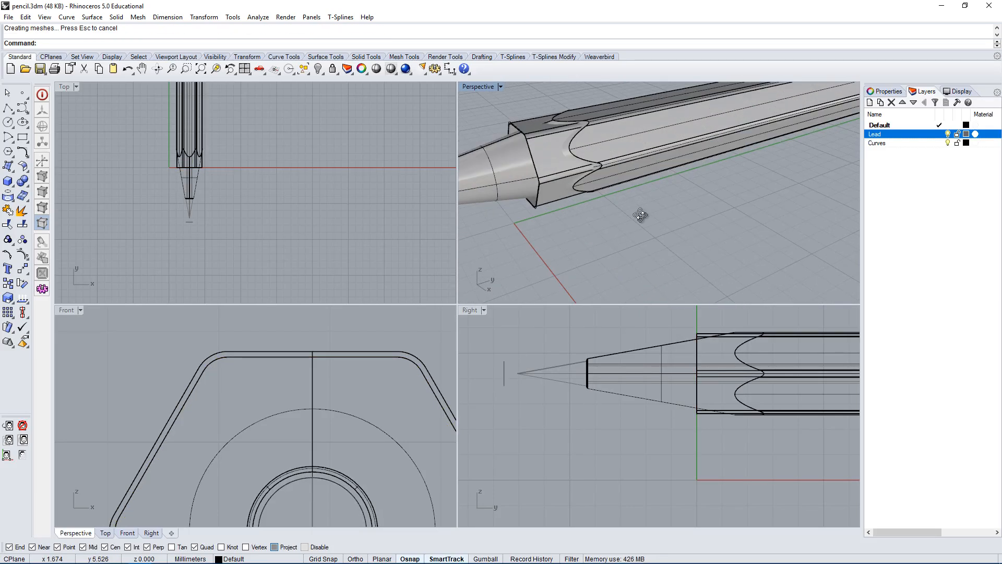
{"action": "mouse_move", "coordinate": [642, 217]}
{"action": "right_mouse_down"}
{"action": "mouse_move", "coordinate": [772, 203]}
{"action": "mouse_move", "coordinate": [718, 203]}
{"action": "mouse_move", "coordinate": [600, 233]}
{"action": "mouse_move", "coordinate": [666, 219]}
{"action": "mouse_move", "coordinate": [626, 209]}
{"action": "right_mouse_up"}
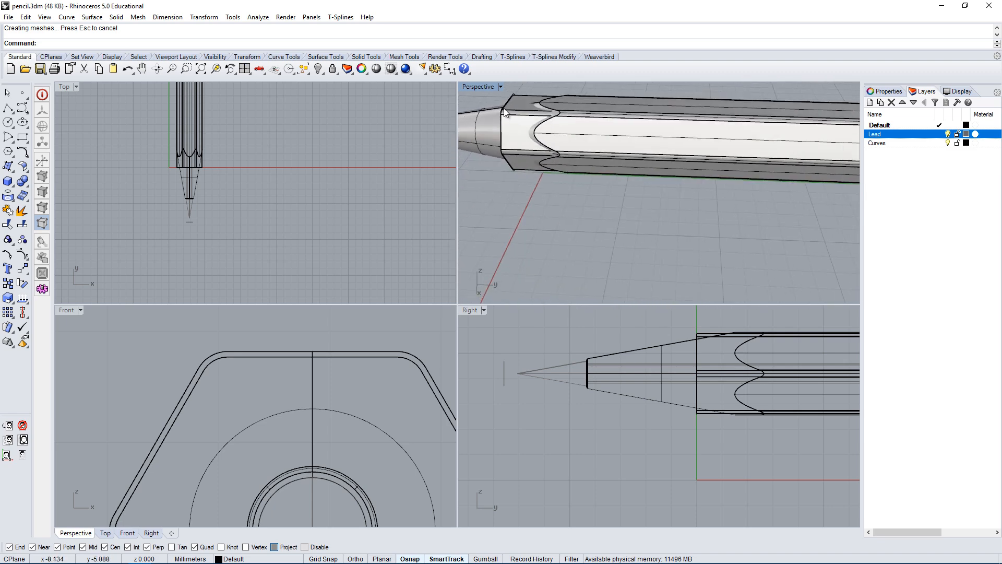
Split the pencil body using the extruded inner hexagon surface as the cutting object.
{"action": "scroll", "coordinate": [535, 122], "scroll_direction": "up", "scroll_amount": 6}
{"action": "mouse_move", "coordinate": [534, 123]}
{"action": "right_mouse_down"}
{"action": "mouse_move", "coordinate": [611, 136]}
{"action": "mouse_move", "coordinate": [666, 128]}
{"action": "mouse_move", "coordinate": [619, 144]}
{"action": "right_mouse_up"}
{"action": "mouse_move", "coordinate": [618, 144]}
{"action": "right_mouse_down"}
{"action": "mouse_move", "coordinate": [586, 132]}
{"action": "mouse_move", "coordinate": [693, 156]}
{"action": "mouse_move", "coordinate": [663, 187]}
{"action": "right_mouse_up"}
{"action": "left_click", "coordinate": [541, 136]}
{"action": "scroll", "coordinate": [603, 131], "scroll_direction": "down", "scroll_amount": 4}
{"action": "left_click", "coordinate": [673, 224]}
{"action": "type", "text": "plit"}
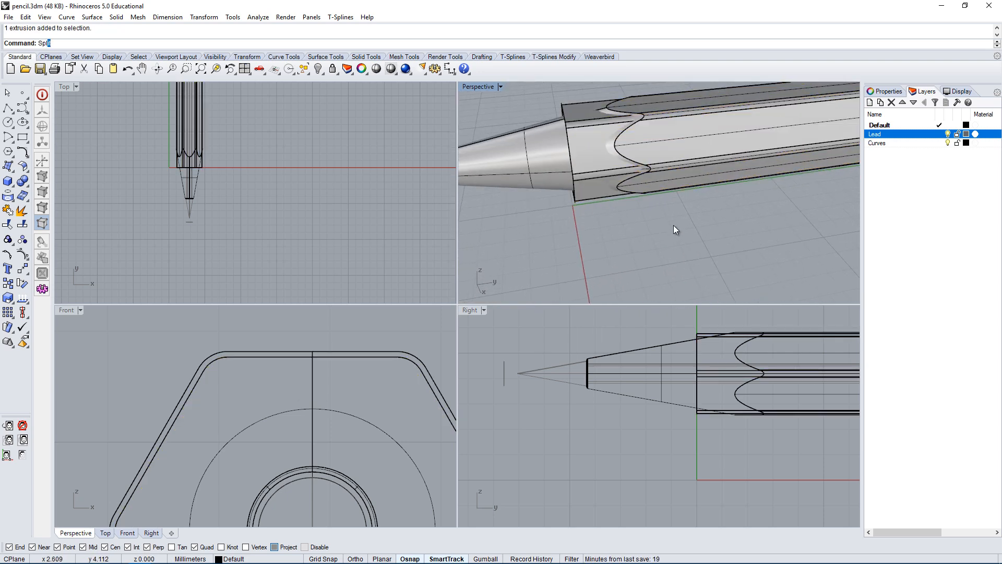
{"action": "key", "text": "Return"}
{"action": "left_click", "coordinate": [543, 151]}
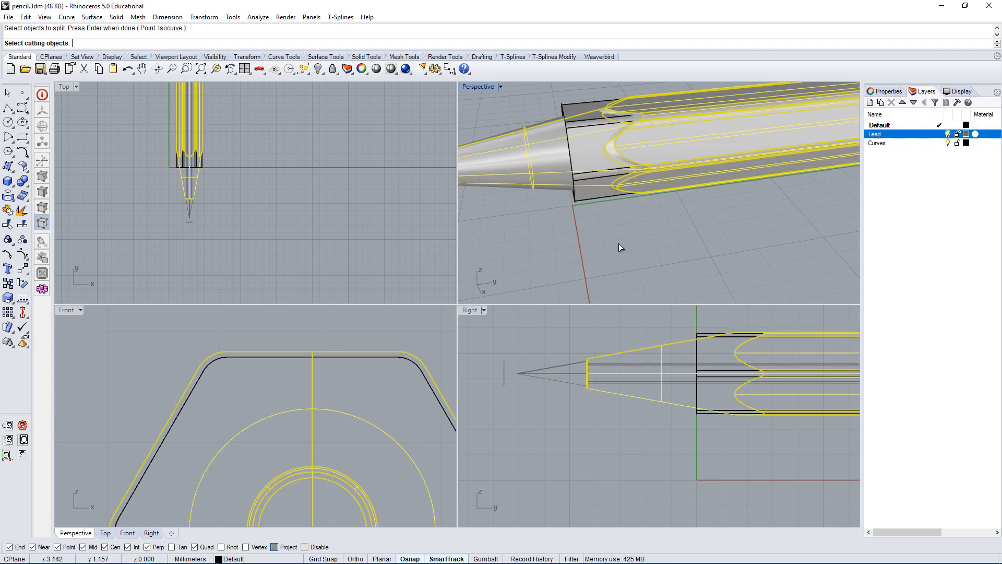
{"action": "left_click", "coordinate": [584, 199]}
Delete the extruded hexagon surface that was used as the cutter.
{"action": "mouse_move", "coordinate": [665, 231]}
{"action": "right_mouse_down"}
{"action": "mouse_move", "coordinate": [678, 217]}
{"action": "mouse_move", "coordinate": [727, 213]}
{"action": "mouse_move", "coordinate": [690, 222]}
{"action": "right_mouse_up"}
{"action": "scroll", "coordinate": [678, 217], "scroll_direction": "up", "scroll_amount": 5}
{"action": "left_click", "coordinate": [671, 243]}
{"action": "key", "text": "Delete"}
Check the separated wood tip and outer coating by selecting each piece around the scalloped boundary.
{"action": "left_click", "coordinate": [659, 128]}
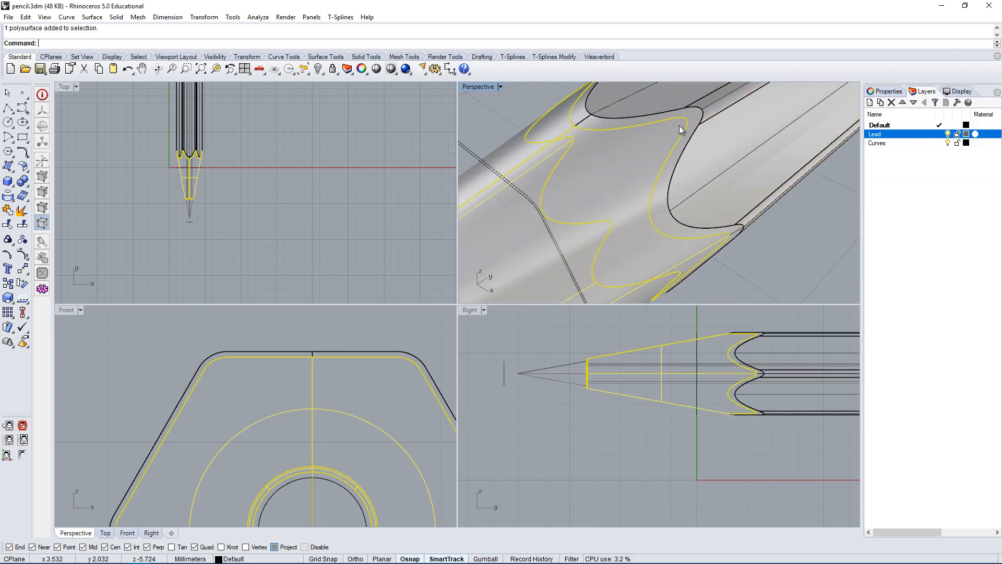
{"action": "left_click", "coordinate": [694, 112]}
{"action": "scroll", "coordinate": [691, 145], "scroll_direction": "down", "scroll_amount": 6}
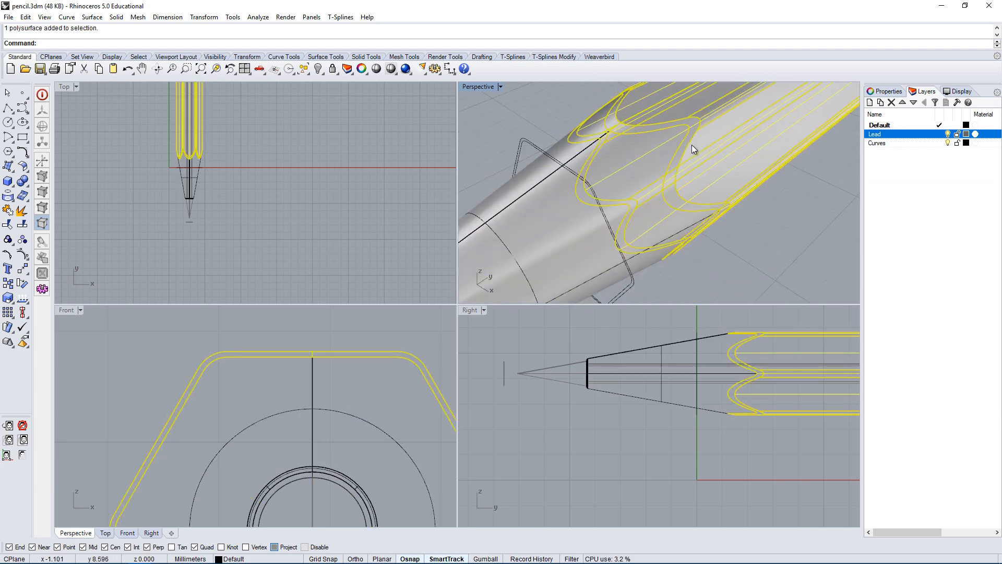
{"action": "right_click_drag", "start_coordinate": [705, 151], "coordinate": [806, 189]}
{"action": "left_click", "coordinate": [630, 217]}
{"action": "mouse_move", "coordinate": [631, 217]}
{"action": "right_mouse_down"}
{"action": "mouse_move", "coordinate": [774, 153]}
{"action": "mouse_move", "coordinate": [778, 92]}
{"action": "mouse_move", "coordinate": [779, 107]}
{"action": "mouse_move", "coordinate": [852, 166]}
{"action": "mouse_move", "coordinate": [503, 139]}
{"action": "mouse_move", "coordinate": [548, 177]}
{"action": "mouse_move", "coordinate": [575, 180]}
{"action": "right_mouse_up"}
{"action": "scroll", "coordinate": [697, 156], "scroll_direction": "up", "scroll_amount": 5}
{"action": "right_click_drag", "start_coordinate": [698, 156], "coordinate": [707, 175]}
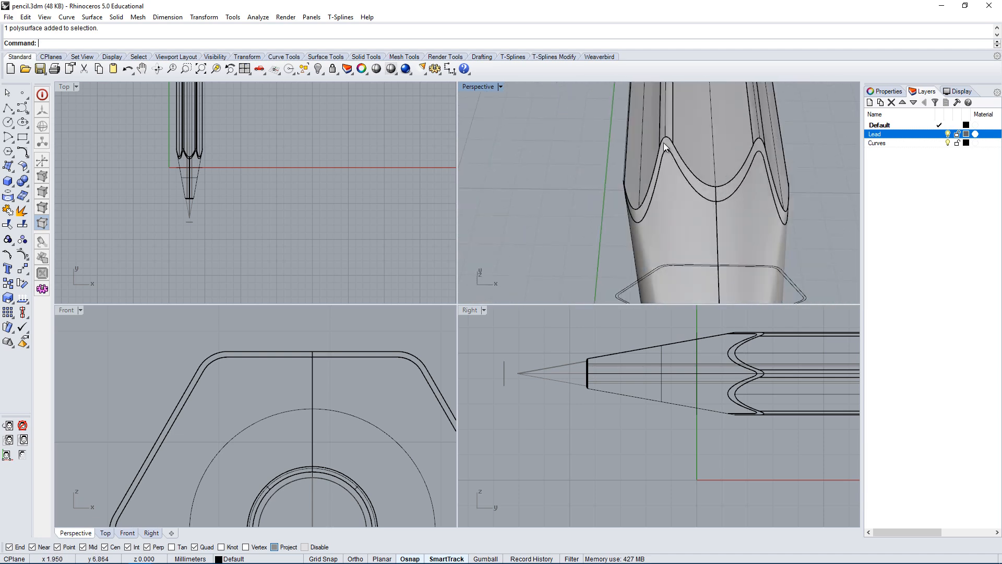
{"action": "left_click", "coordinate": [700, 191]}
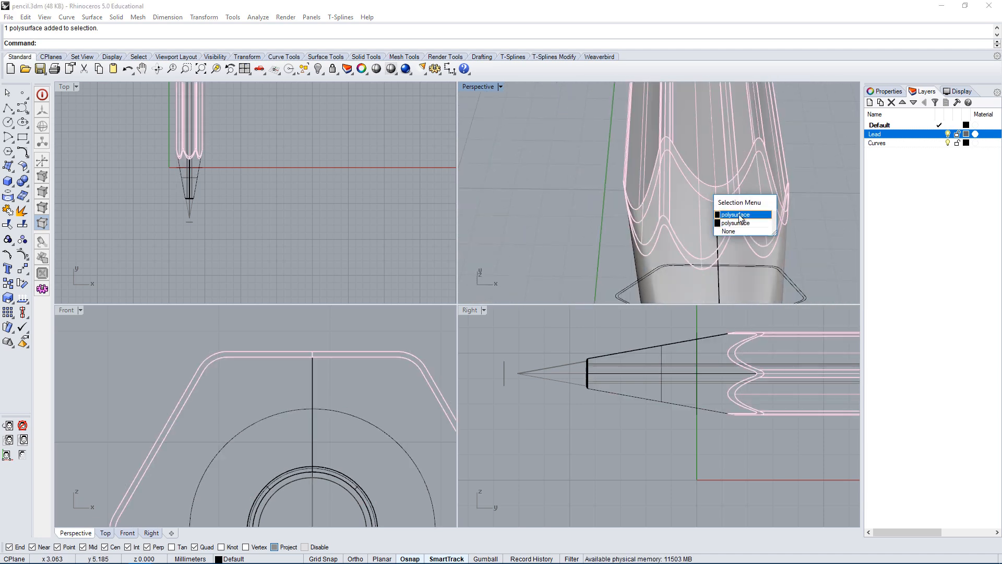
{"action": "left_click", "coordinate": [728, 210]}
{"action": "mouse_move", "coordinate": [765, 152]}
{"action": "right_mouse_down"}
{"action": "mouse_move", "coordinate": [615, 136]}
{"action": "mouse_move", "coordinate": [550, 101]}
{"action": "right_mouse_up"}
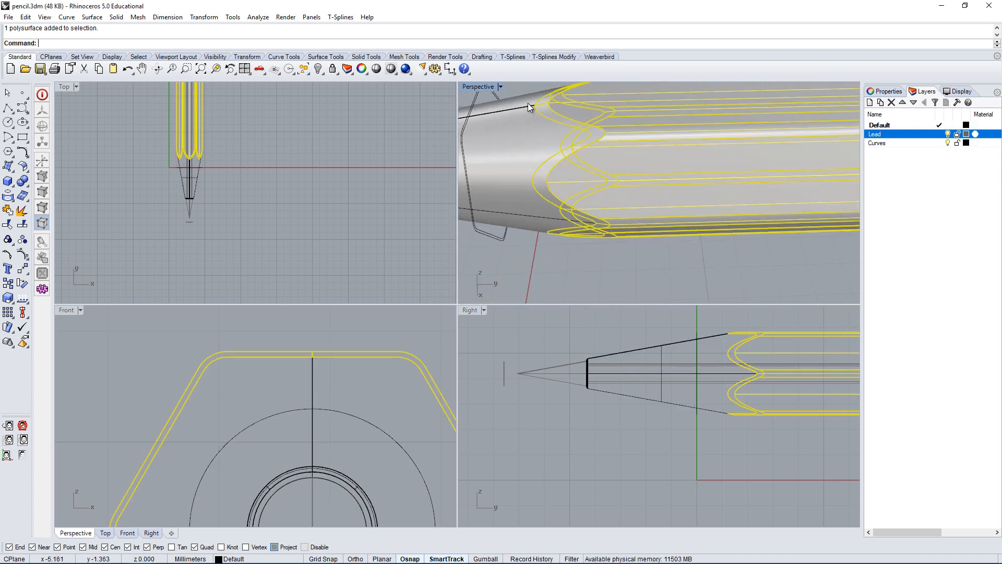
Maximize the Perspective view and examine the scalloped band between the wood tip and the coating up close.
{"action": "double_click", "coordinate": [496, 90]}
{"action": "mouse_move", "coordinate": [481, 86]}
{"action": "right_mouse_down"}
{"action": "mouse_move", "coordinate": [537, 205]}
{"action": "mouse_move", "coordinate": [571, 224]}
{"action": "mouse_move", "coordinate": [515, 174]}
{"action": "mouse_move", "coordinate": [575, 217]}
{"action": "mouse_move", "coordinate": [597, 266]}
{"action": "mouse_move", "coordinate": [663, 280]}
{"action": "mouse_move", "coordinate": [604, 306]}
{"action": "mouse_move", "coordinate": [536, 301]}
{"action": "mouse_move", "coordinate": [371, 326]}
{"action": "right_mouse_up"}
{"action": "key", "text": "Escape"}
{"action": "scroll", "coordinate": [503, 276], "scroll_direction": "up", "scroll_amount": 5}
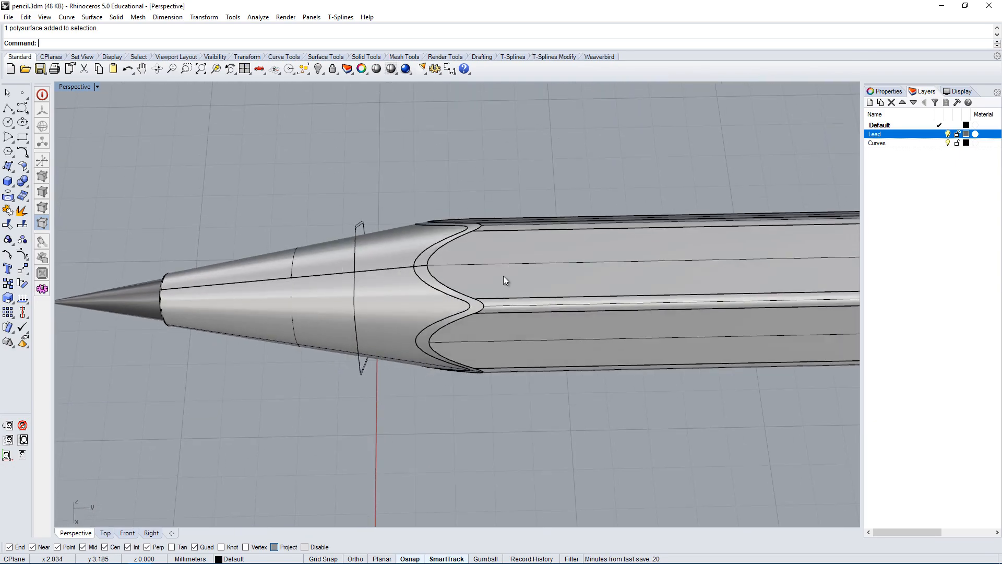
{"action": "mouse_move", "coordinate": [569, 245]}
{"action": "right_mouse_down", "text": "shift"}
{"action": "mouse_move", "coordinate": [572, 183]}
{"action": "mouse_move", "coordinate": [551, 206]}
{"action": "mouse_move", "coordinate": [554, 255]}
{"action": "mouse_move", "coordinate": [540, 333]}
{"action": "right_mouse_up", "text": "shift"}
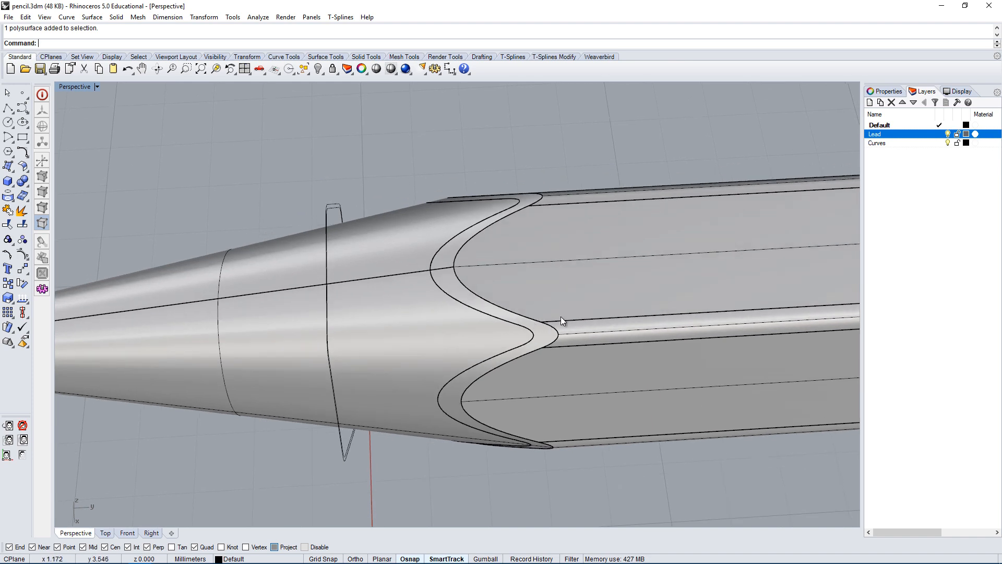
{"action": "right_click_drag", "start_coordinate": [490, 295], "coordinate": [489, 258]}
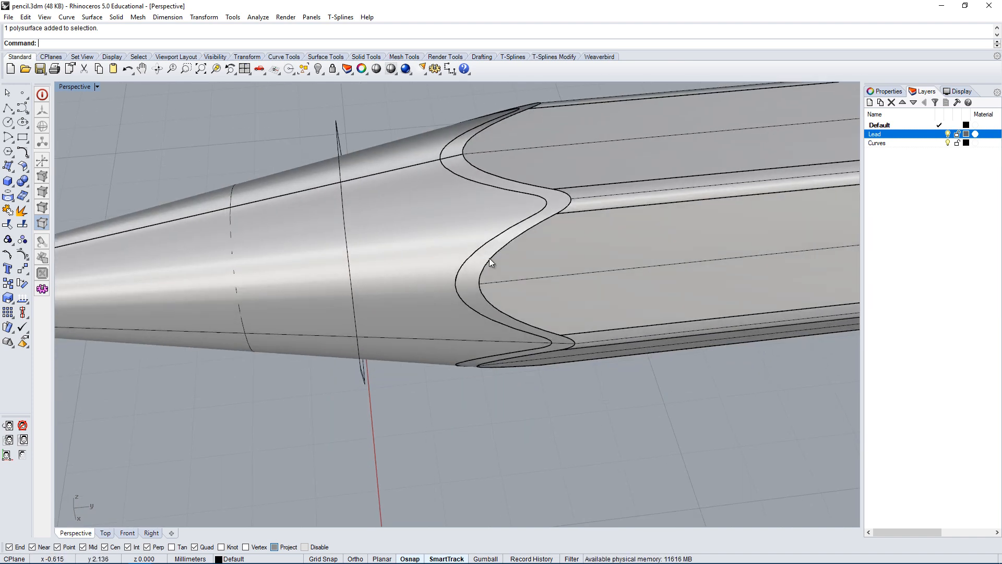
Copy the scalloped wood tip piece 5 mm sideways, next to the original pencil.
{"action": "left_click", "coordinate": [505, 214]}
{"action": "scroll", "coordinate": [535, 331], "scroll_direction": "down", "scroll_amount": 5}
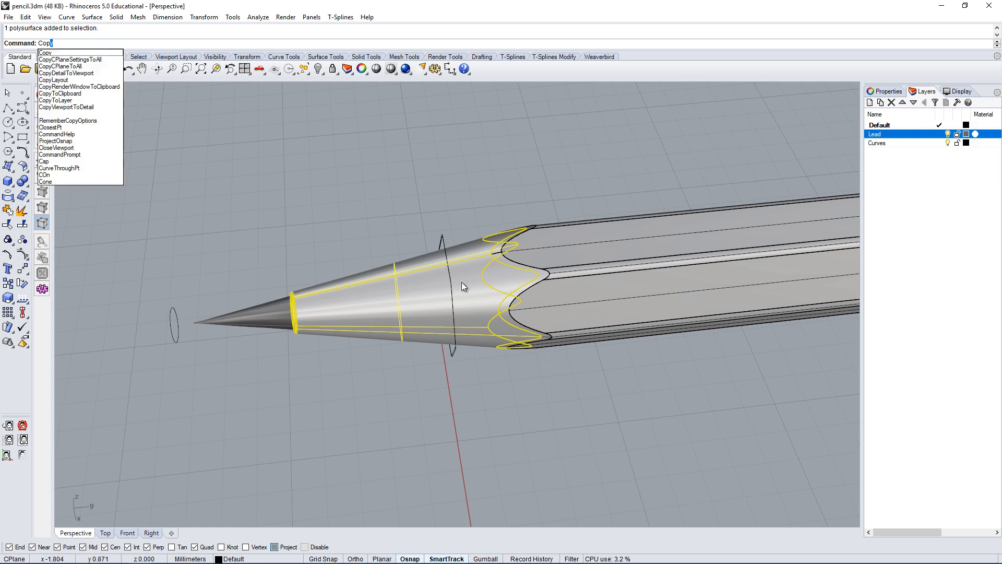
{"action": "key", "text": "Return"}
{"action": "scroll", "coordinate": [429, 232], "scroll_direction": "down", "scroll_amount": 3}
{"action": "left_click", "coordinate": [402, 342]}
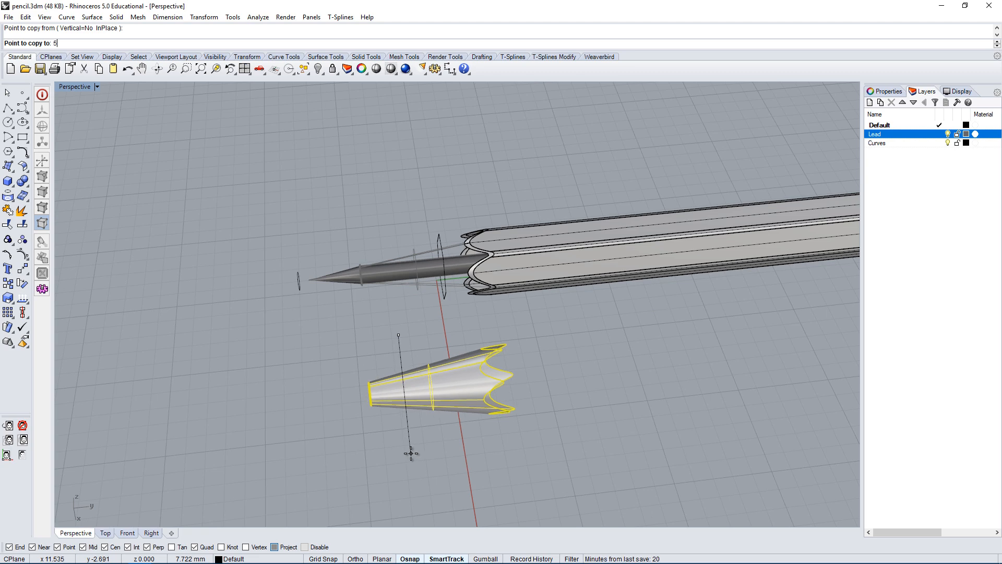
{"action": "type", "text": "5"}
{"action": "key", "text": "Return"}
{"action": "left_click", "coordinate": [411, 467], "text": "shift"}
{"action": "right_click_drag", "start_coordinate": [514, 456], "coordinate": [449, 461]}
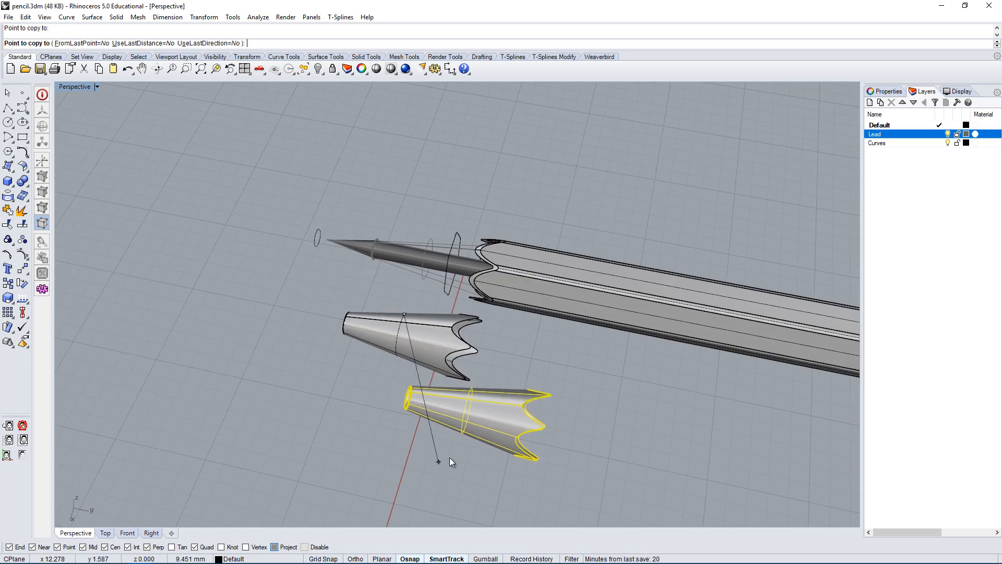
{"action": "key", "text": "Escape"}
Copy the outer hexagonal coating 5 mm sideways so it lines up with the copied wood tip.
{"action": "right_click_drag", "start_coordinate": [548, 433], "coordinate": [629, 423]}
{"action": "scroll", "coordinate": [499, 261], "scroll_direction": "up", "scroll_amount": 3}
{"action": "left_click", "coordinate": [549, 291]}
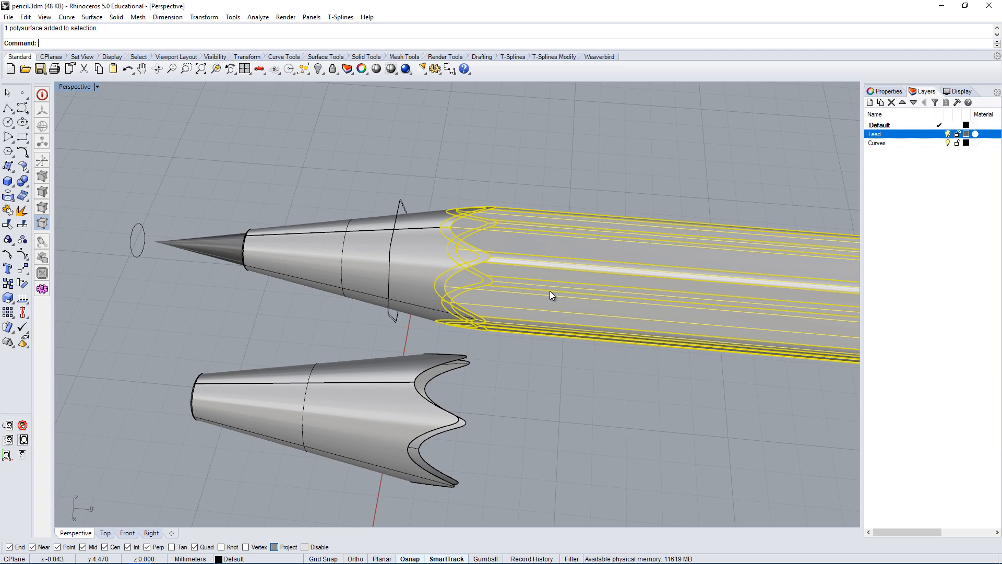
{"action": "type", "text": "Cop"}
{"action": "key", "text": "Return"}
{"action": "left_click", "coordinate": [579, 379]}
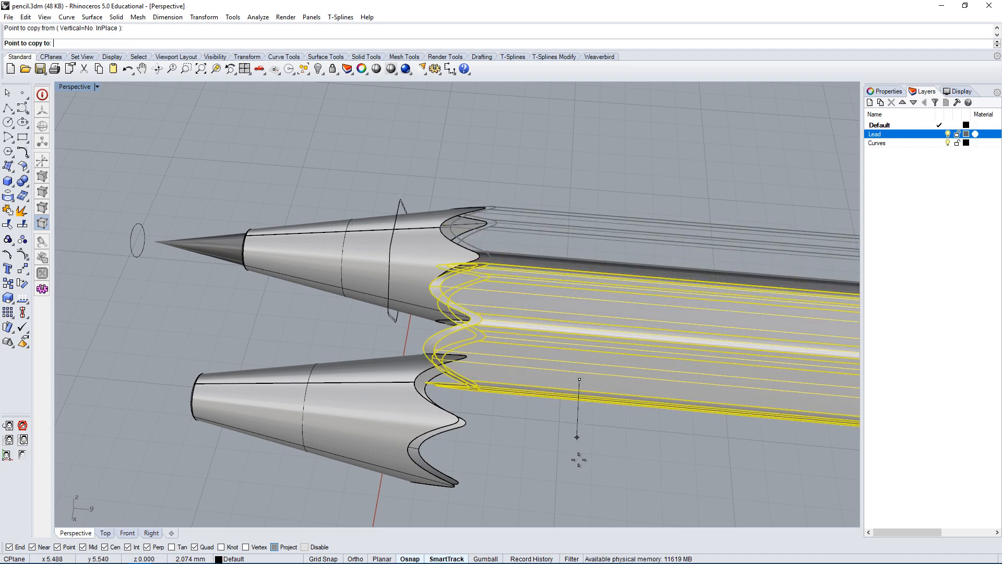
{"action": "type", "text": "5"}
{"action": "key", "text": "Return"}
{"action": "scroll", "coordinate": [590, 397], "scroll_direction": "down", "scroll_amount": 5}
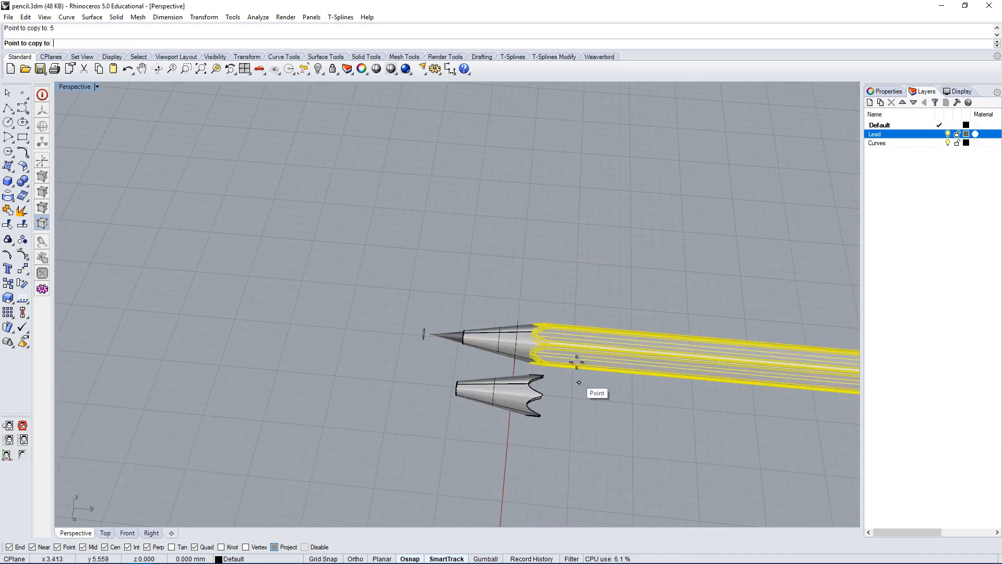
{"action": "scroll", "coordinate": [575, 470], "scroll_direction": "up", "scroll_amount": 3}
{"action": "left_click", "coordinate": [565, 508], "text": "shift"}
Explode the copied coating and delete the narrow scalloped strip at its tip end.
{"action": "mouse_move", "coordinate": [608, 376]}
{"action": "right_mouse_down"}
{"action": "mouse_move", "coordinate": [685, 409]}
{"action": "mouse_move", "coordinate": [589, 366]}
{"action": "mouse_move", "coordinate": [699, 371]}
{"action": "mouse_move", "coordinate": [427, 256]}
{"action": "right_mouse_up"}
{"action": "right_click", "coordinate": [684, 408]}
{"action": "left_click", "coordinate": [682, 347]}
{"action": "key", "text": "Delete"}
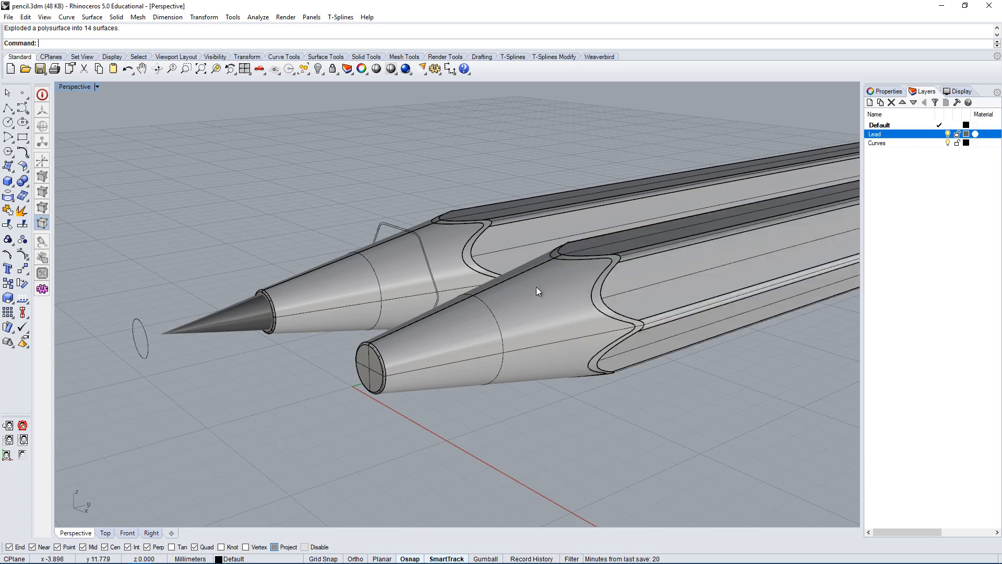
{"action": "scroll", "coordinate": [673, 296], "scroll_direction": "up", "scroll_amount": 3}
{"action": "left_click", "coordinate": [667, 299]}
{"action": "key", "text": "Delete"}
{"action": "mouse_move", "coordinate": [675, 308]}
{"action": "right_mouse_down"}
{"action": "mouse_move", "coordinate": [662, 253]}
{"action": "mouse_move", "coordinate": [694, 217]}
{"action": "mouse_move", "coordinate": [768, 226]}
{"action": "mouse_move", "coordinate": [613, 358]}
{"action": "mouse_move", "coordinate": [531, 333]}
{"action": "mouse_move", "coordinate": [457, 409]}
{"action": "mouse_move", "coordinate": [597, 355]}
{"action": "mouse_move", "coordinate": [612, 413]}
{"action": "mouse_move", "coordinate": [649, 402]}
{"action": "mouse_move", "coordinate": [703, 284]}
{"action": "right_mouse_up"}
{"action": "scroll", "coordinate": [531, 333], "scroll_direction": "down", "scroll_amount": 3}
{"action": "scroll", "coordinate": [597, 355], "scroll_direction": "up", "scroll_amount": 5}
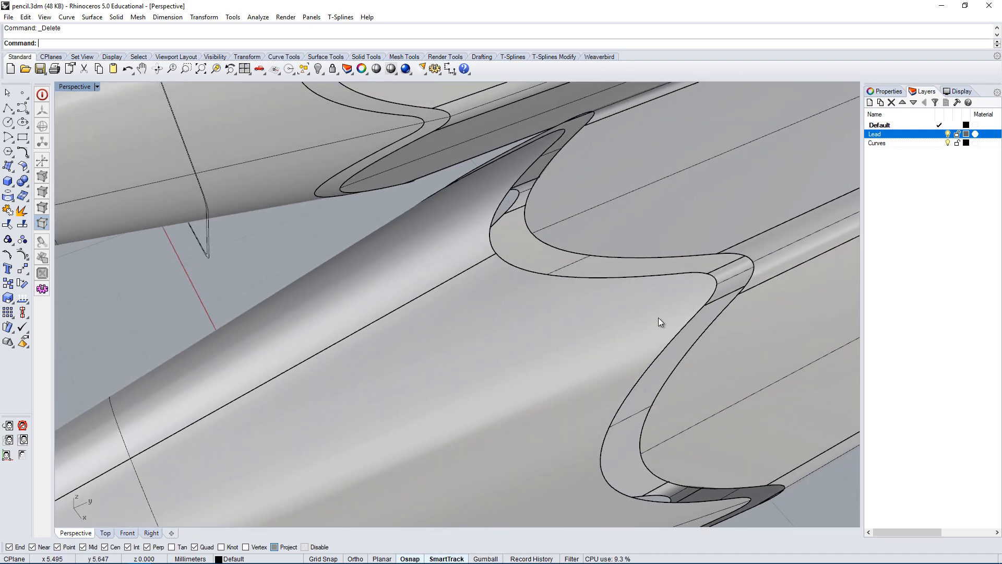
Try a Normal-style loft between one pair of facing scalloped edges of the copied tip and coating, and delete it.
{"action": "right_click_drag", "start_coordinate": [658, 319], "coordinate": [681, 333]}
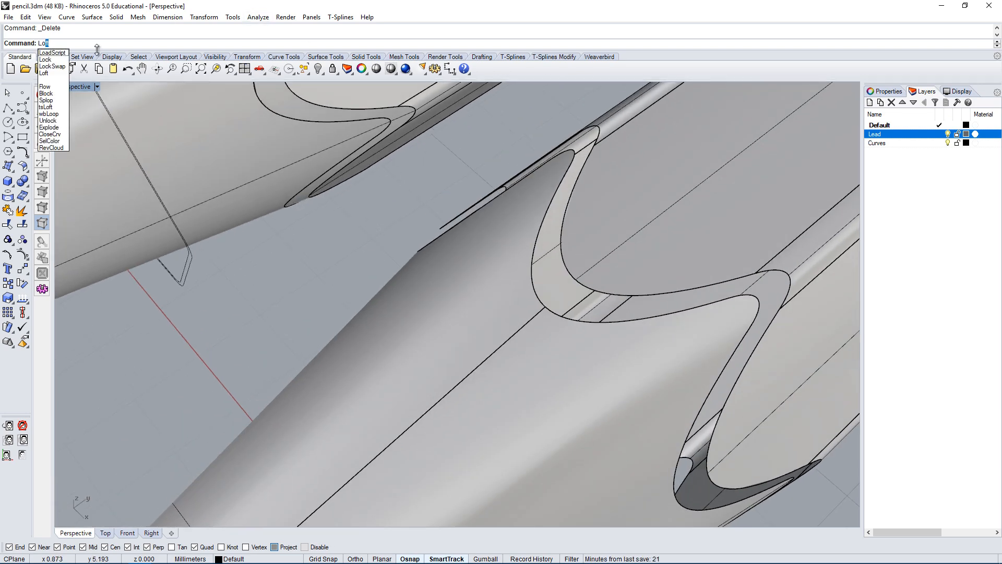
{"action": "left_click", "coordinate": [677, 289]}
{"action": "left_click", "coordinate": [690, 307]}
{"action": "key", "text": "Return"}
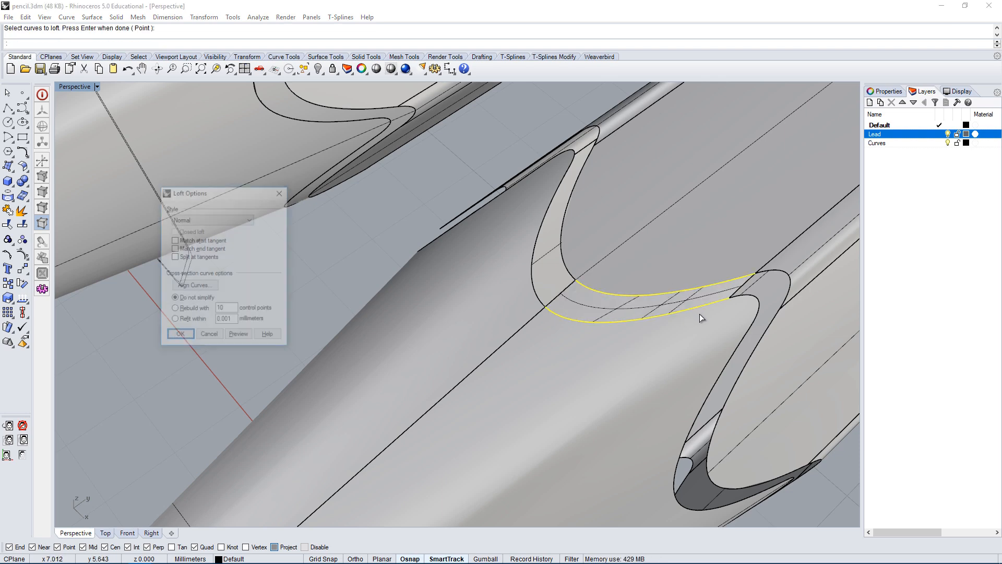
{"action": "left_click", "coordinate": [179, 338]}
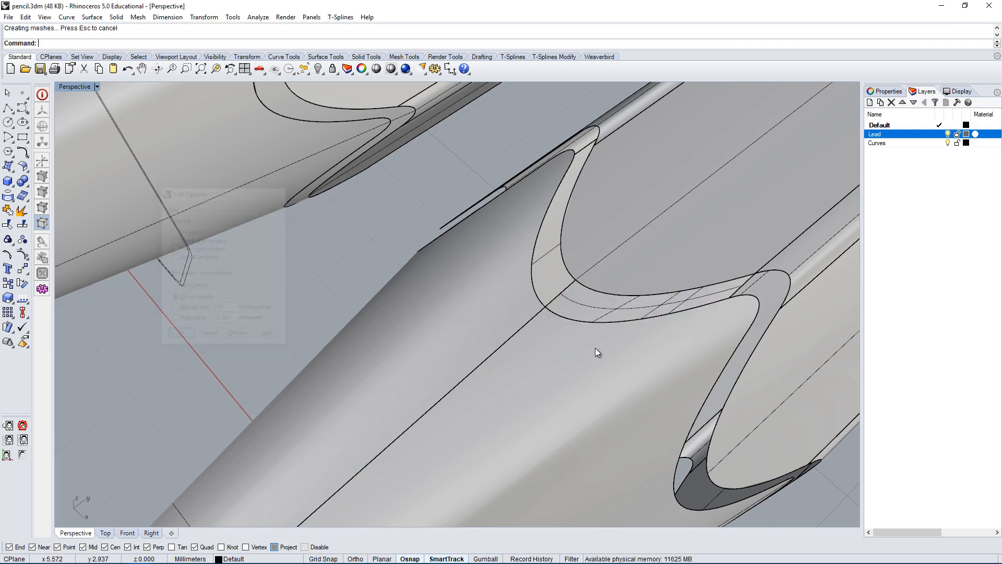
{"action": "right_click_drag", "start_coordinate": [595, 348], "coordinate": [441, 269]}
{"action": "left_click", "coordinate": [423, 269]}
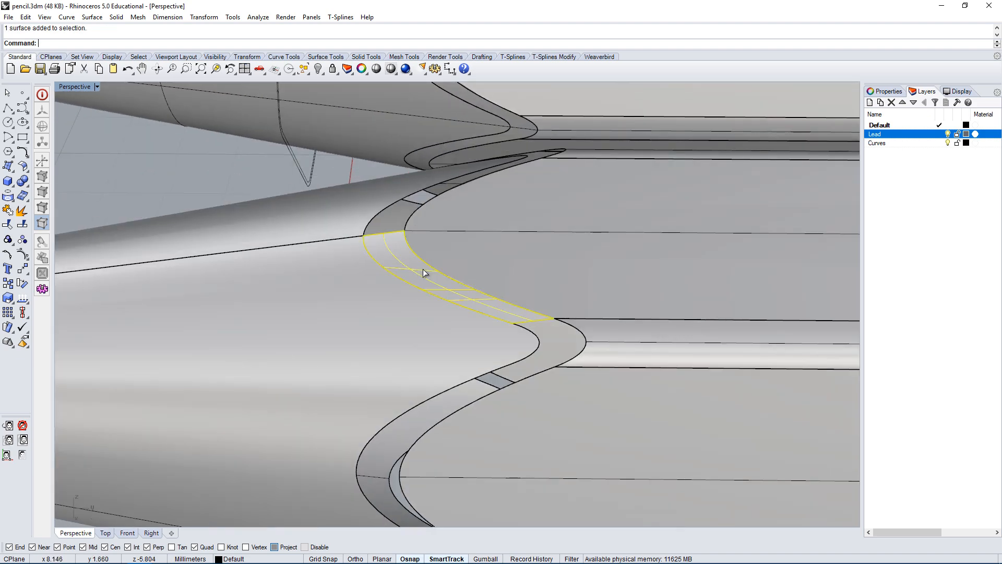
{"action": "key", "text": "Delete"}
Select all twelve side surfaces of the copied coating and restore the four-view layout.
{"action": "scroll", "coordinate": [424, 269], "scroll_direction": "down", "scroll_amount": 6}
{"action": "left_click", "coordinate": [603, 303]}
{"action": "scroll", "coordinate": [518, 322], "scroll_direction": "down", "scroll_amount": 4}
{"action": "right_click_drag", "start_coordinate": [518, 323], "coordinate": [678, 399]}
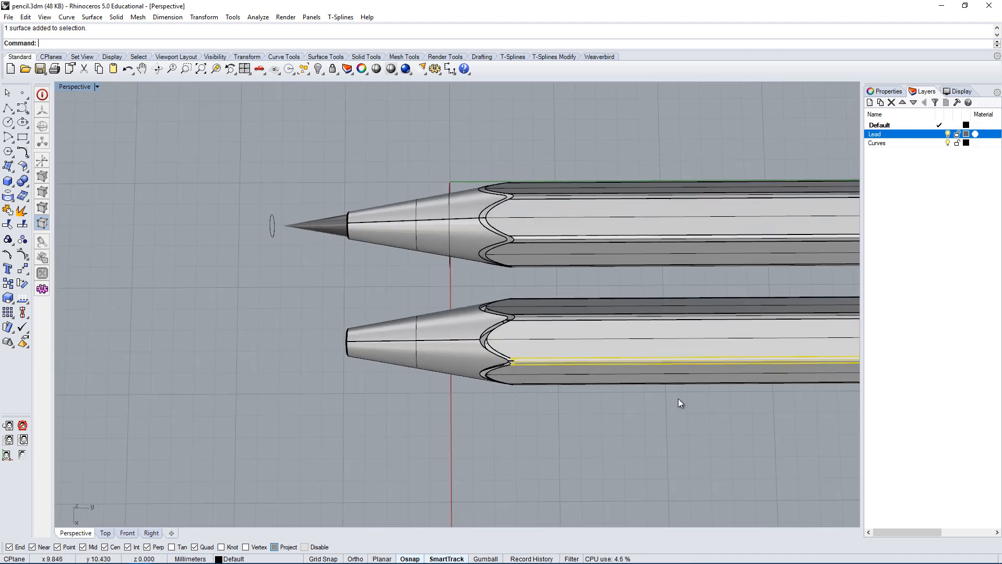
{"action": "left_click_drag", "start_coordinate": [598, 296], "coordinate": [598, 295]}
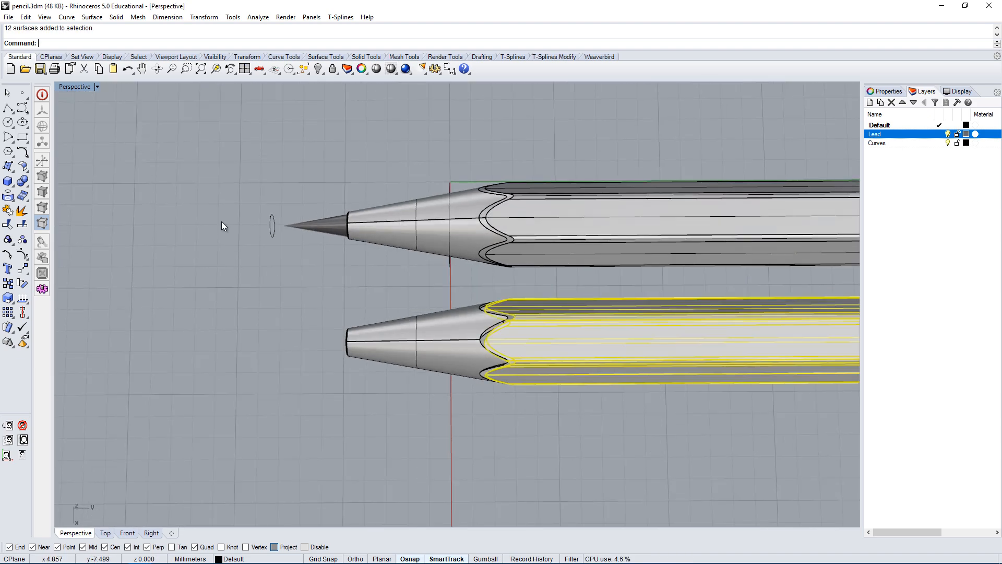
{"action": "double_click", "coordinate": [78, 86]}
{"action": "right_click_drag", "start_coordinate": [297, 161], "coordinate": [316, 176]}
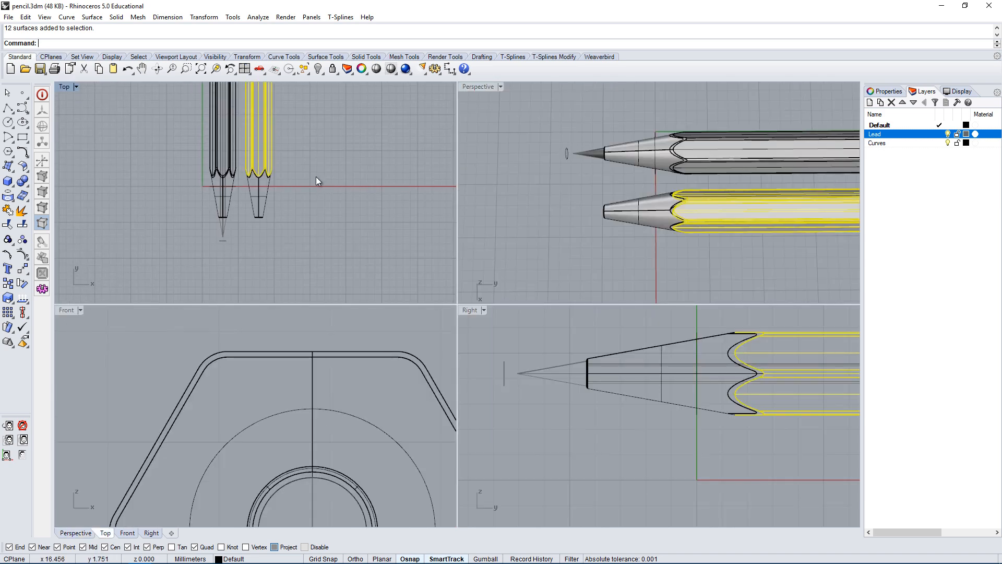
{"action": "type", "text": "M"}
{"action": "key", "text": "Return"}
{"action": "scroll", "coordinate": [248, 195], "scroll_direction": "up", "scroll_amount": 6}
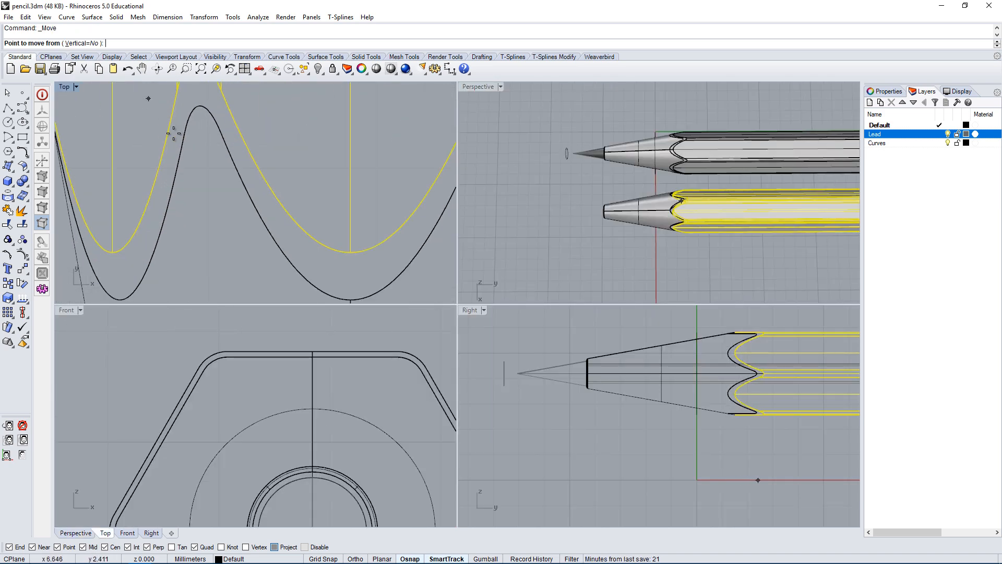
{"action": "scroll", "coordinate": [226, 183], "scroll_direction": "down", "scroll_amount": 4}
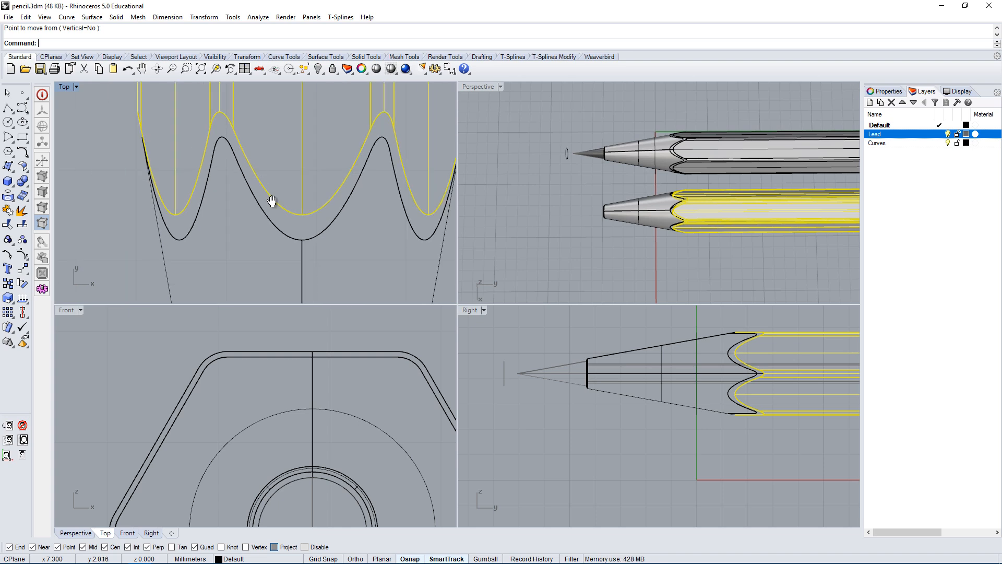
{"action": "type", "text": "M"}
{"action": "key", "text": "Return"}
{"action": "scroll", "coordinate": [246, 183], "scroll_direction": "up", "scroll_amount": 5}
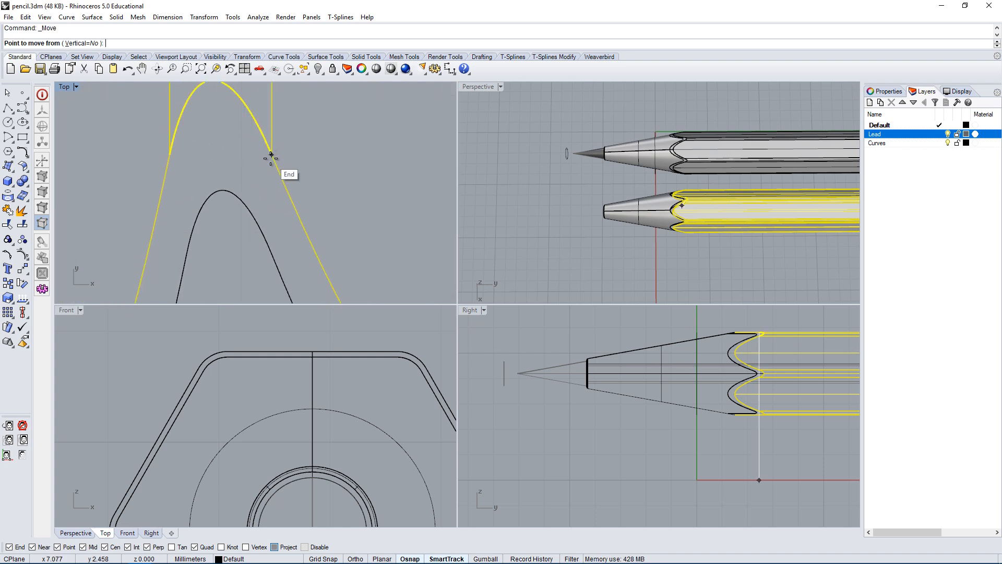
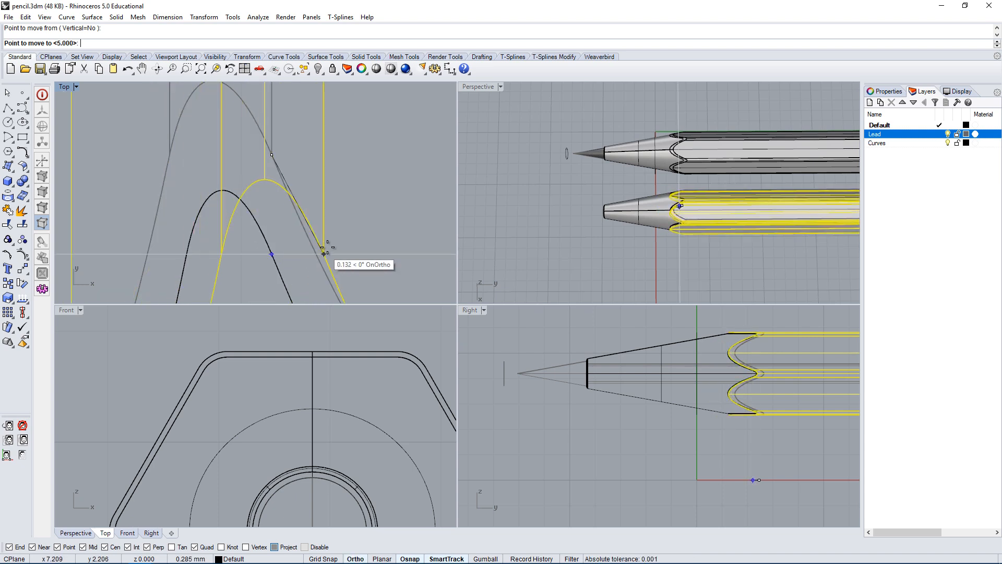
{"action": "key", "text": "F8"}
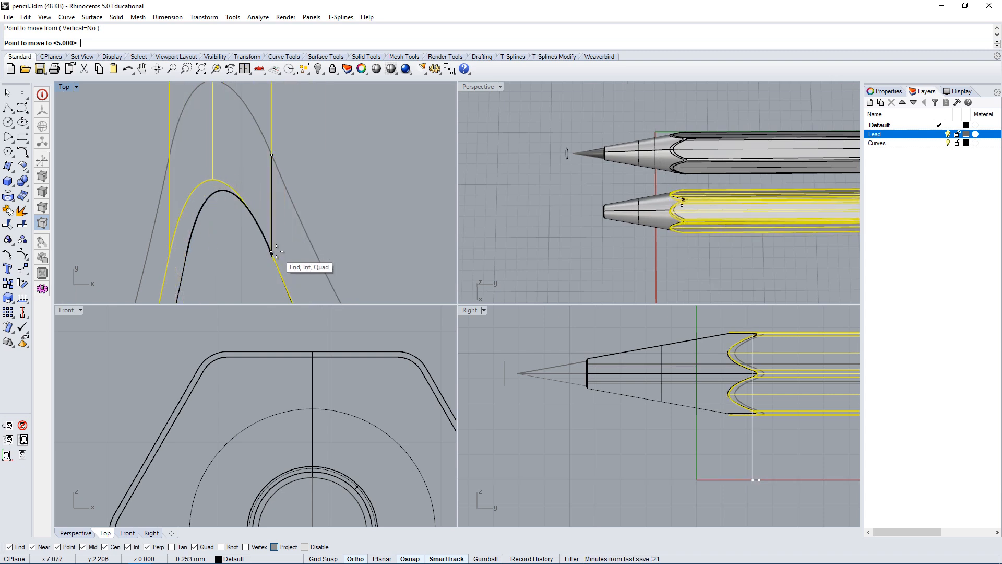
{"action": "key", "text": "F8"}
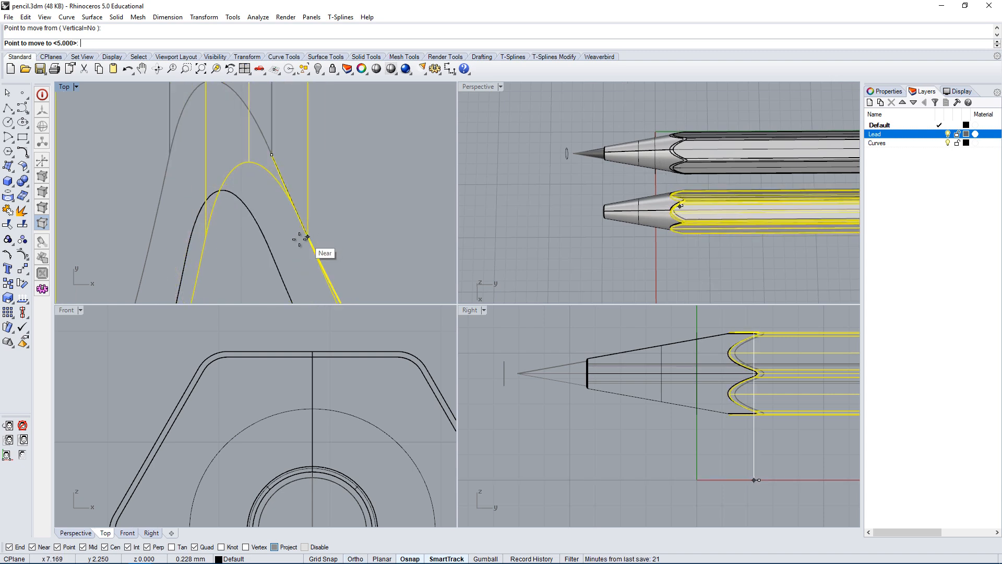
{"action": "key", "text": "Escape"}
{"action": "scroll", "coordinate": [302, 196], "scroll_direction": "down", "scroll_amount": 6}
{"action": "right_click_drag", "start_coordinate": [305, 173], "coordinate": [307, 192]}
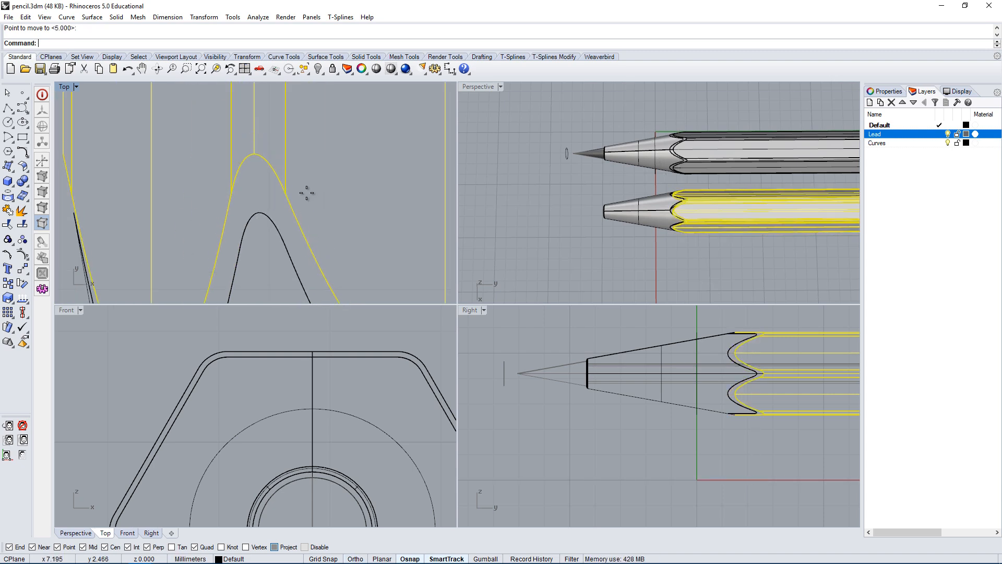
Move the copied coating surfaces about 0.29 mm straight toward the tip in the Top view, with Ortho on.
{"action": "left_click", "coordinate": [253, 157]}
{"action": "key", "text": "F8"}
{"action": "scroll", "coordinate": [257, 211], "scroll_direction": "up", "scroll_amount": 3}
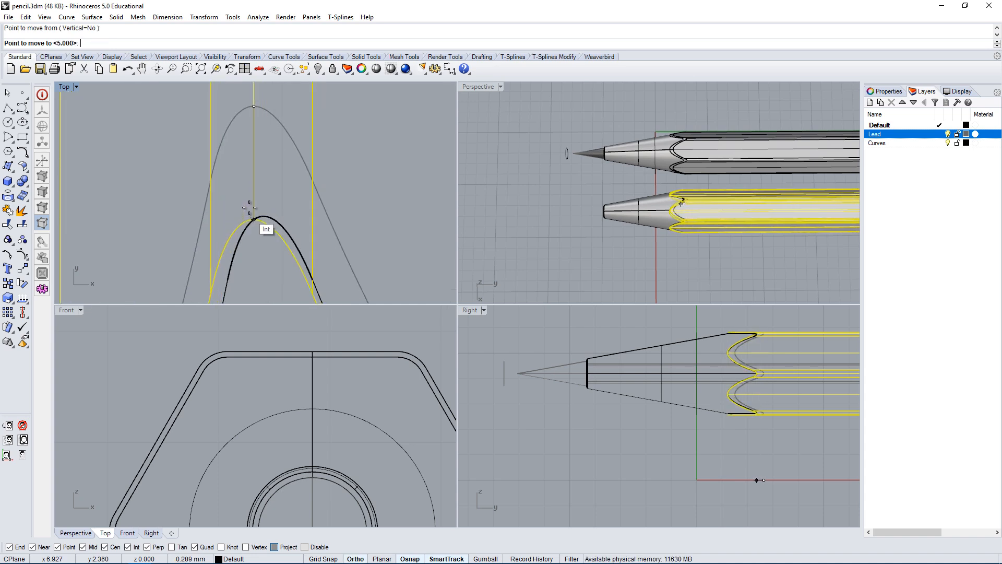
{"action": "scroll", "coordinate": [250, 207], "scroll_direction": "up", "scroll_amount": 2}
{"action": "left_click", "coordinate": [249, 208], "text": "shift"}
Examine how closely the moved coating's scalloped edge follows the wood tip's edge in the Perspective and Top views.
{"action": "mouse_move", "coordinate": [730, 209]}
{"action": "right_mouse_down"}
{"action": "mouse_move", "coordinate": [752, 217]}
{"action": "mouse_move", "coordinate": [727, 233]}
{"action": "mouse_move", "coordinate": [750, 136]}
{"action": "mouse_move", "coordinate": [780, 162]}
{"action": "mouse_move", "coordinate": [808, 144]}
{"action": "mouse_move", "coordinate": [781, 170]}
{"action": "right_mouse_up"}
{"action": "scroll", "coordinate": [727, 233], "scroll_direction": "up", "scroll_amount": 5}
{"action": "key", "text": "Escape"}
{"action": "scroll", "coordinate": [762, 139], "scroll_direction": "up", "scroll_amount": 4}
{"action": "scroll", "coordinate": [281, 245], "scroll_direction": "down", "scroll_amount": 5}
{"action": "right_click_drag", "start_coordinate": [281, 245], "coordinate": [286, 160]}
{"action": "scroll", "coordinate": [286, 160], "scroll_direction": "down", "scroll_amount": 4}
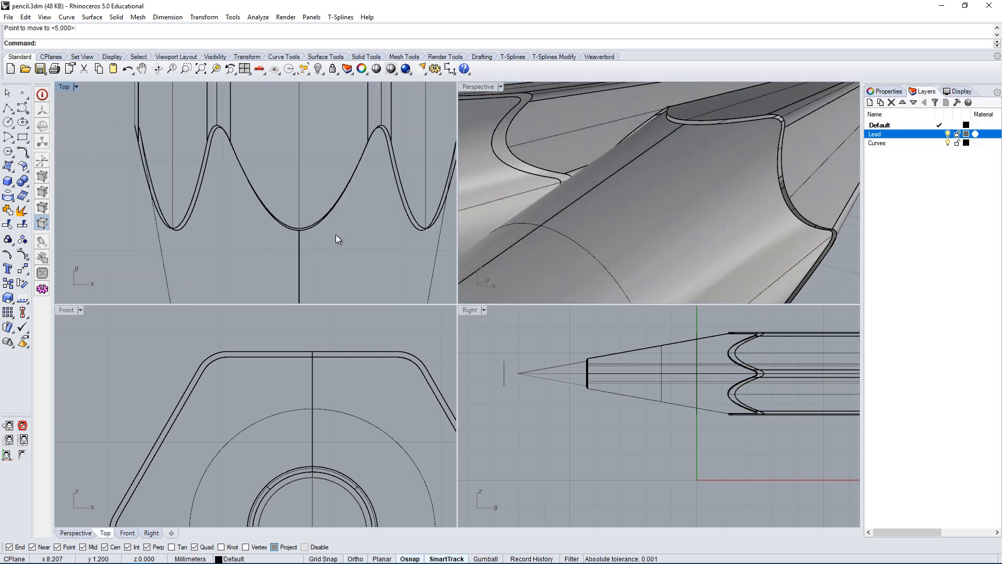
{"action": "right_click_drag", "start_coordinate": [336, 234], "coordinate": [267, 223]}
{"action": "scroll", "coordinate": [224, 221], "scroll_direction": "up", "scroll_amount": 7}
{"action": "scroll", "coordinate": [224, 222], "scroll_direction": "down", "scroll_amount": 5}
{"action": "right_click_drag", "start_coordinate": [233, 192], "coordinate": [344, 259]}
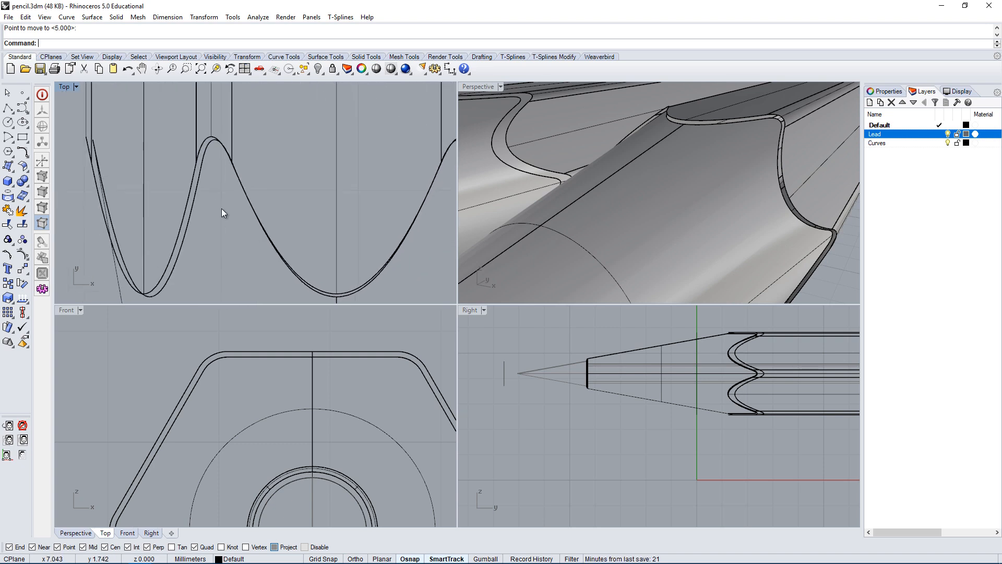
Examine the joint between the copied wood tip and the moved coating from several angles in an enlarged Perspective view.
{"action": "scroll", "coordinate": [222, 208], "scroll_direction": "up", "scroll_amount": 9}
{"action": "right_click_drag", "start_coordinate": [270, 215], "coordinate": [278, 185]}
{"action": "double_click", "coordinate": [481, 86]}
{"action": "scroll", "coordinate": [640, 253], "scroll_direction": "up", "scroll_amount": 6}
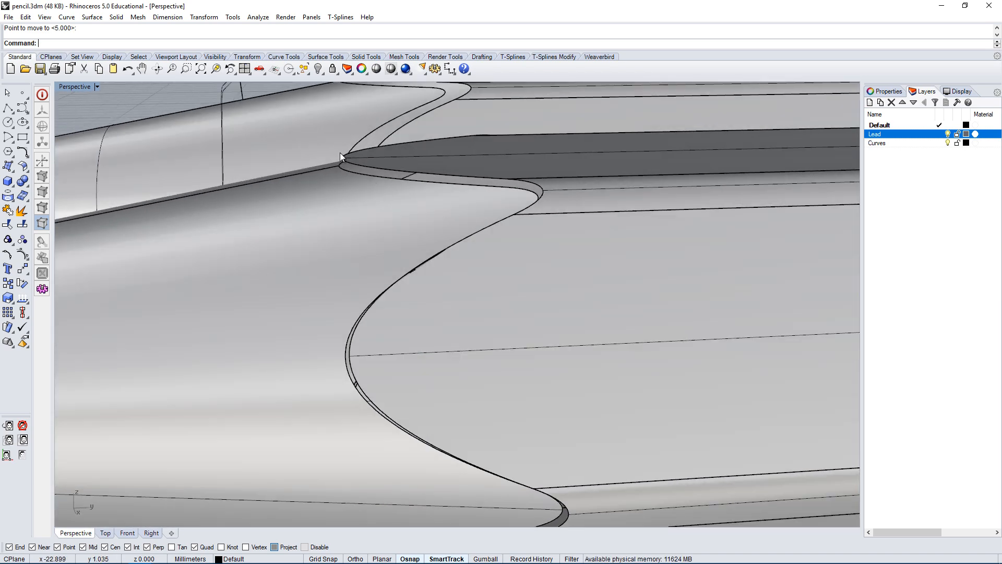
{"action": "scroll", "coordinate": [376, 191], "scroll_direction": "down", "scroll_amount": 8}
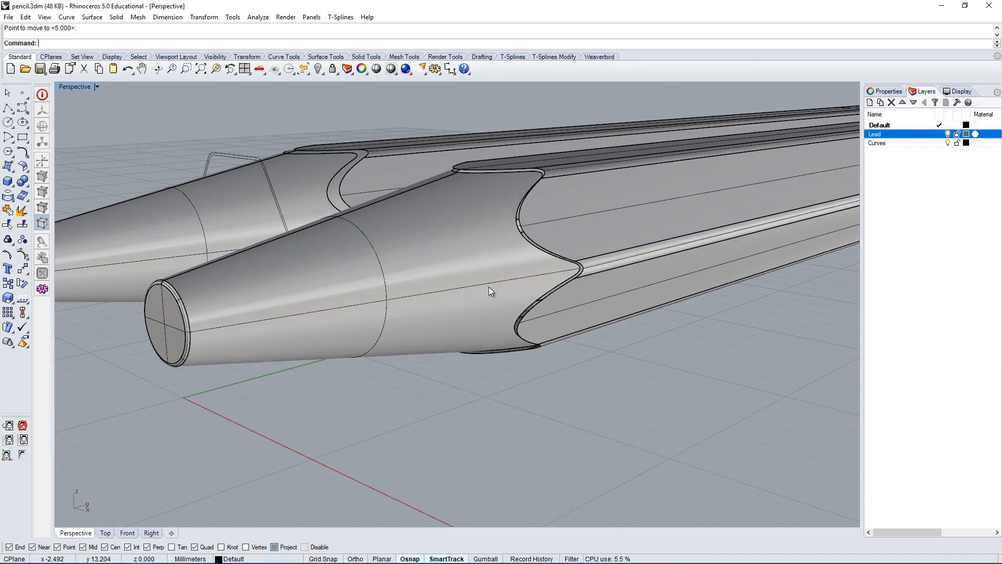
{"action": "left_click", "coordinate": [204, 287]}
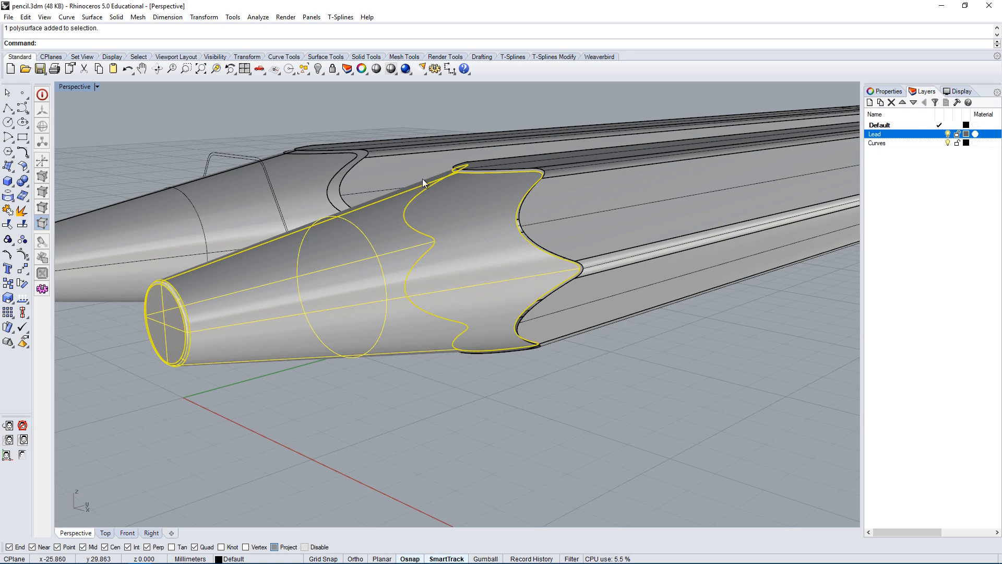
{"action": "right_click_drag", "start_coordinate": [480, 158], "coordinate": [505, 199]}
{"action": "key", "text": "Escape"}
{"action": "mouse_move", "coordinate": [599, 396]}
{"action": "right_mouse_down"}
{"action": "mouse_move", "coordinate": [665, 347]}
{"action": "mouse_move", "coordinate": [577, 405]}
{"action": "mouse_move", "coordinate": [527, 339]}
{"action": "mouse_move", "coordinate": [412, 92]}
{"action": "right_mouse_up"}
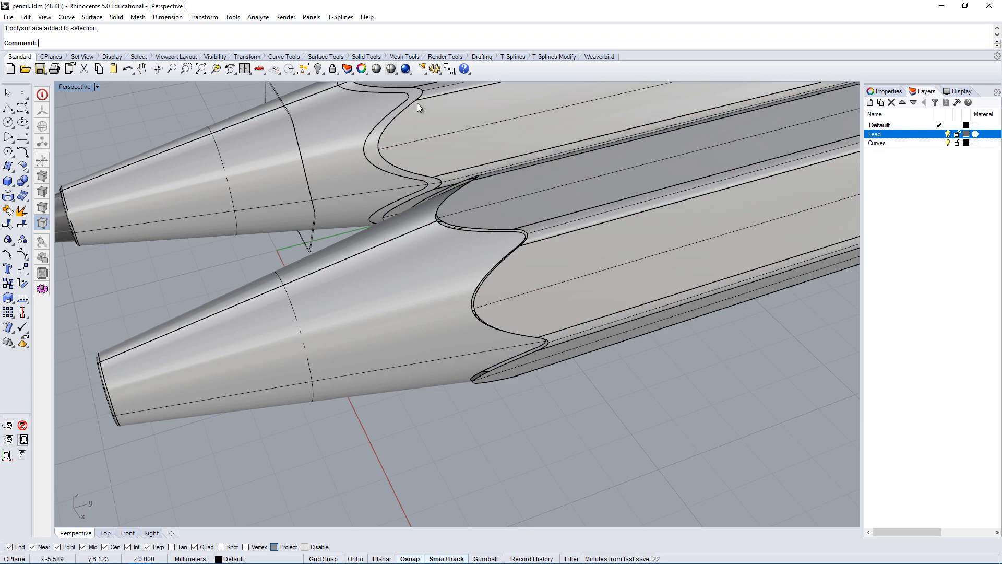
Loft a surface between one pair of facing long scalloped edges of the copied wood tip and coating.
{"action": "right_click_drag", "start_coordinate": [448, 192], "coordinate": [526, 193]}
{"action": "mouse_move", "coordinate": [643, 317]}
{"action": "right_mouse_down"}
{"action": "mouse_move", "coordinate": [581, 257]}
{"action": "mouse_move", "coordinate": [632, 288]}
{"action": "right_mouse_up"}
{"action": "scroll", "coordinate": [601, 270], "scroll_direction": "up", "scroll_amount": 5}
{"action": "type", "text": "loft"}
{"action": "key", "text": "Return"}
{"action": "right_click_drag", "start_coordinate": [602, 415], "coordinate": [578, 399]}
{"action": "left_click", "coordinate": [577, 399]}
{"action": "left_click", "coordinate": [593, 397]}
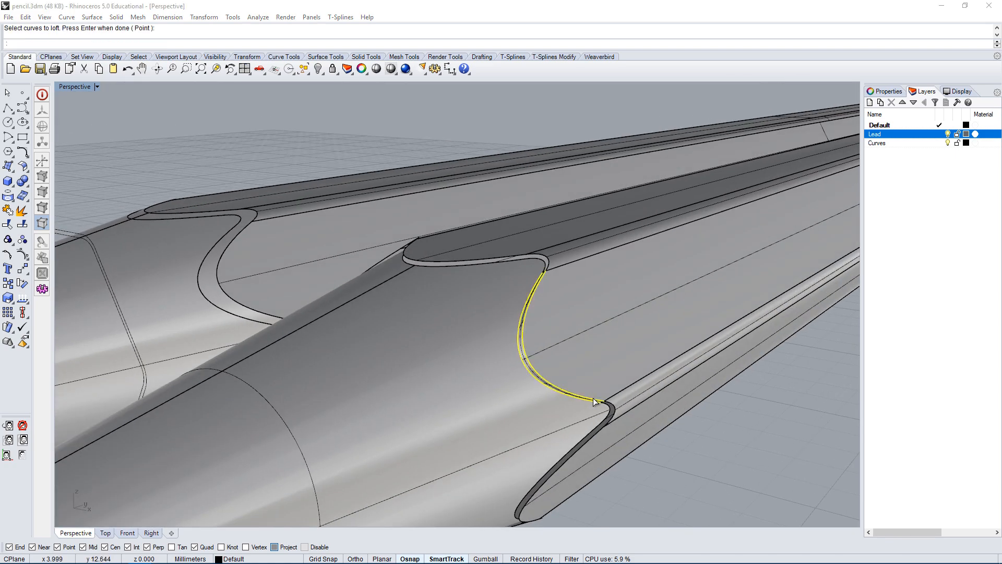
{"action": "key", "text": "Return"}
{"action": "key", "text": "Return"}
{"action": "right_click_drag", "start_coordinate": [631, 423], "coordinate": [715, 432]}
Loft a second surface between the facing rounded corner edges next to the new scalloped strip.
{"action": "scroll", "coordinate": [605, 316], "scroll_direction": "up", "scroll_amount": 6}
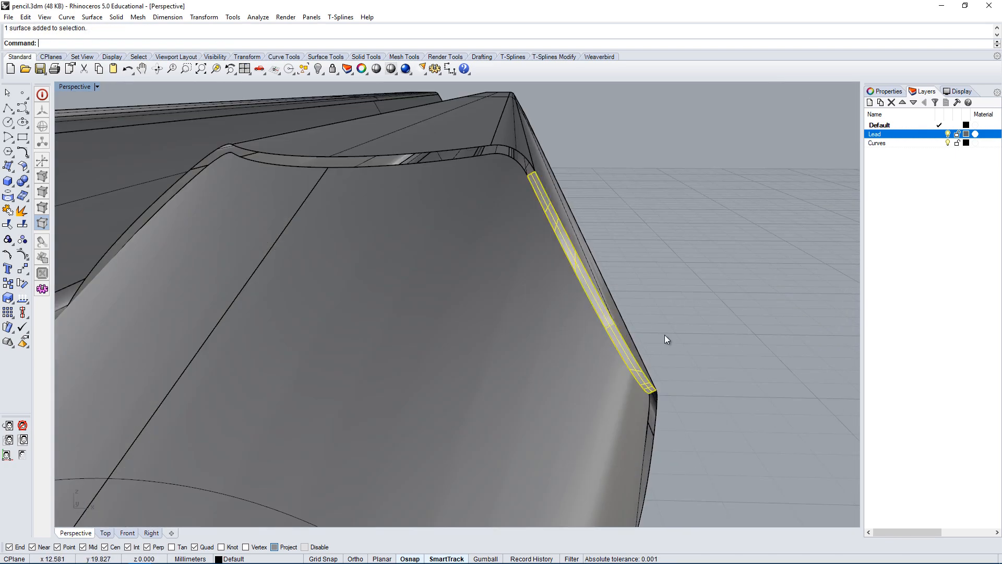
{"action": "mouse_move", "coordinate": [665, 336]}
{"action": "right_mouse_down"}
{"action": "mouse_move", "coordinate": [671, 398]}
{"action": "mouse_move", "coordinate": [734, 456]}
{"action": "right_mouse_up"}
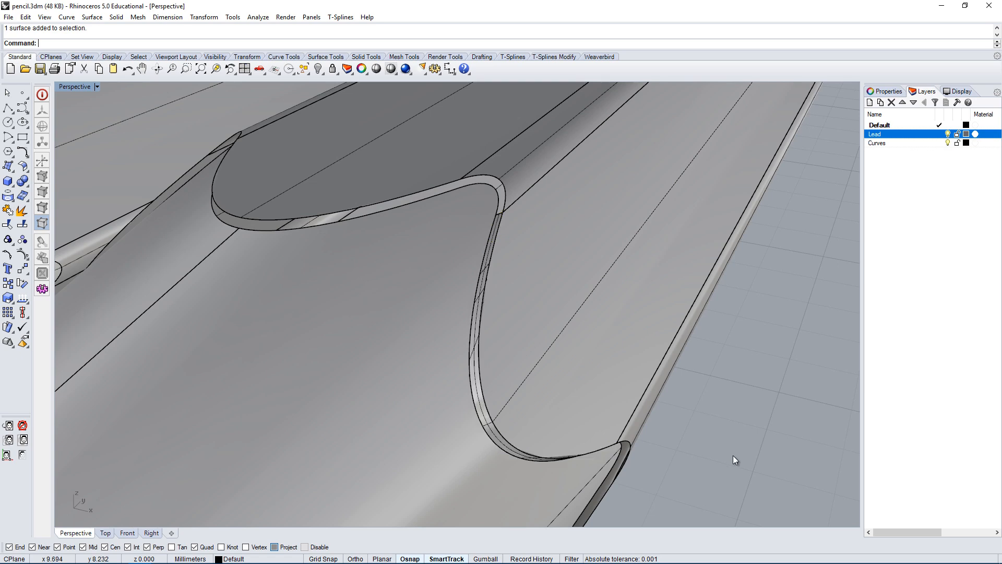
{"action": "left_click", "coordinate": [507, 201]}
{"action": "key", "text": "Return"}
{"action": "key", "text": "Return"}
{"action": "mouse_move", "coordinate": [604, 320]}
{"action": "right_mouse_down"}
{"action": "mouse_move", "coordinate": [563, 268]}
{"action": "mouse_move", "coordinate": [642, 351]}
{"action": "mouse_move", "coordinate": [512, 226]}
{"action": "mouse_move", "coordinate": [604, 328]}
{"action": "mouse_move", "coordinate": [644, 314]}
{"action": "right_mouse_up"}
{"action": "scroll", "coordinate": [518, 230], "scroll_direction": "up", "scroll_amount": 3}
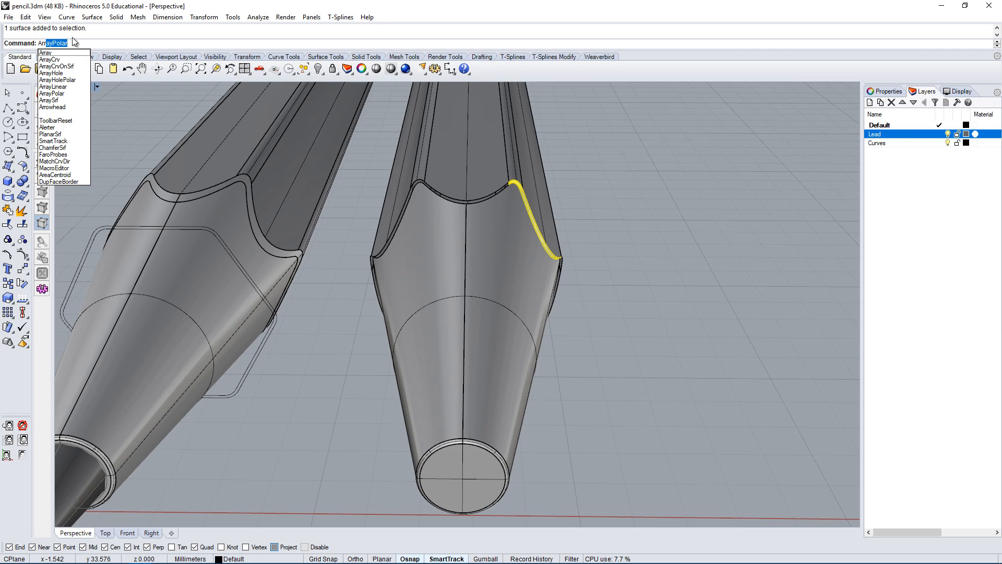
Polar-array the two lofted strips about the copied pencil's centre in the Front view, with 6 items over 360 degrees.
{"action": "key", "text": "Return"}
{"action": "double_click", "coordinate": [79, 87]}
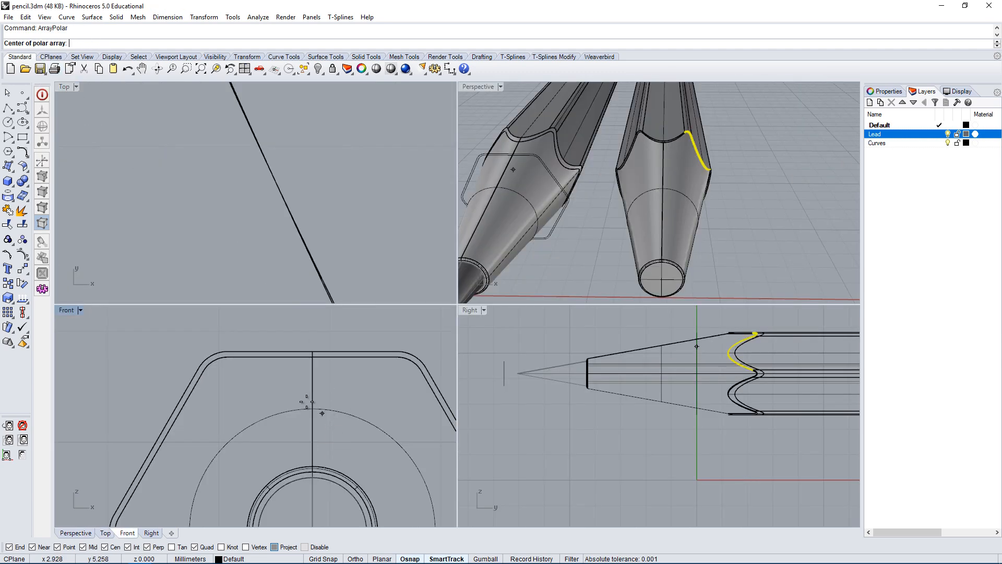
{"action": "scroll", "coordinate": [307, 401], "scroll_direction": "down", "scroll_amount": 3}
{"action": "scroll", "coordinate": [293, 381], "scroll_direction": "up", "scroll_amount": 5}
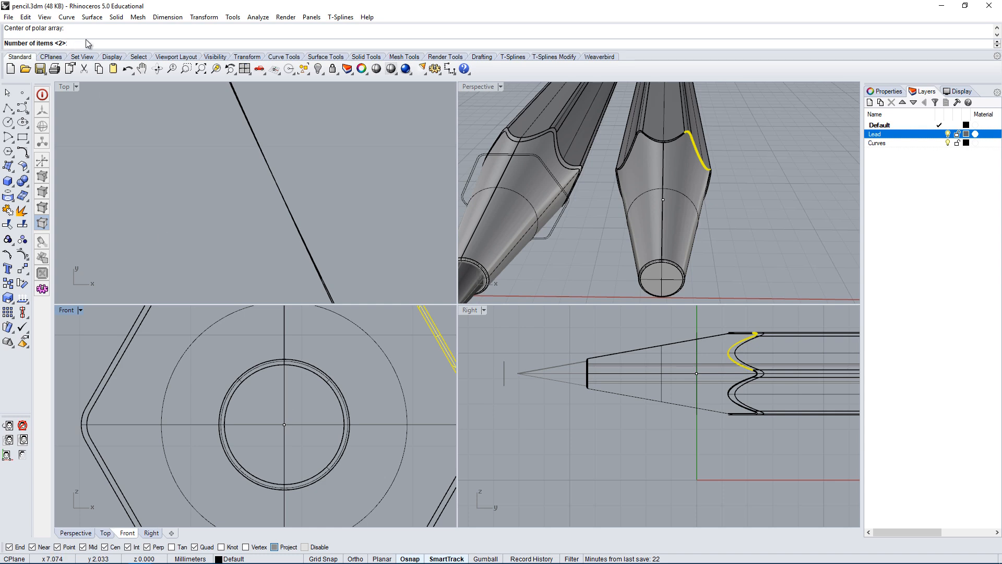
{"action": "key", "text": "Return"}
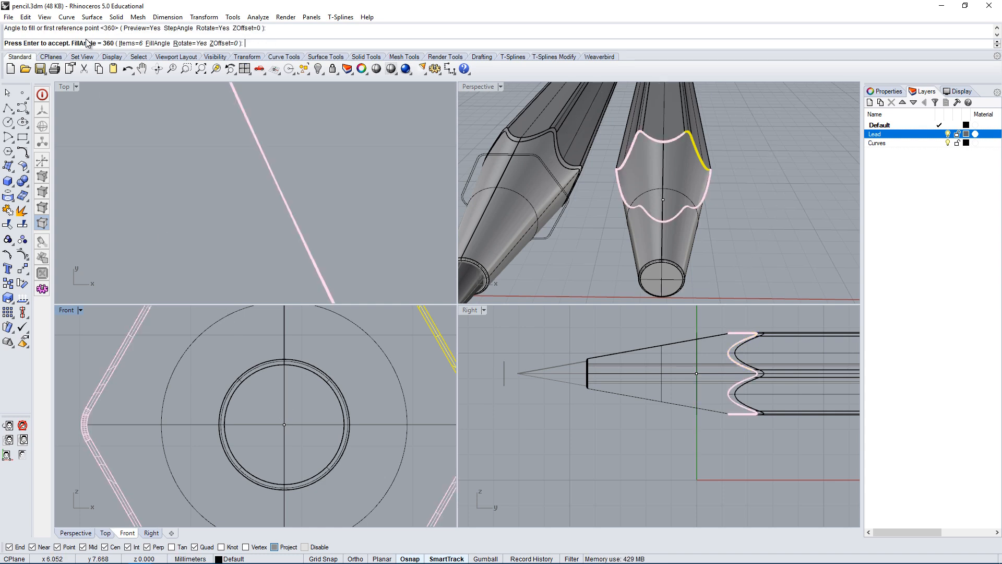
{"action": "key", "text": "Return"}
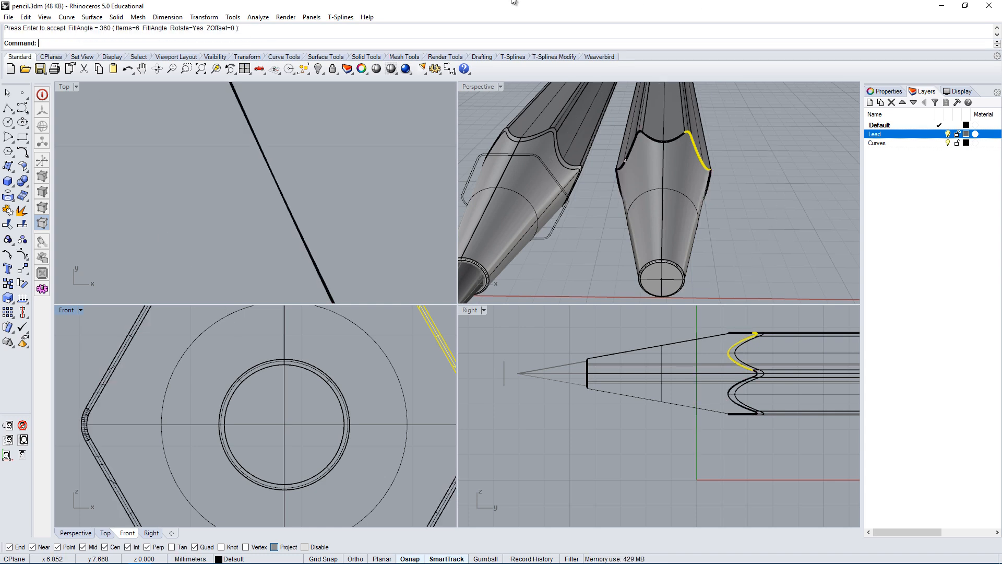
Select all side surfaces and lofted rim strips of the copied coating and join them into one polysurface.
{"action": "double_click", "coordinate": [468, 89]}
{"action": "right_click_drag", "start_coordinate": [541, 270], "coordinate": [721, 250]}
{"action": "key", "text": "Escape"}
{"action": "scroll", "coordinate": [450, 218], "scroll_direction": "up", "scroll_amount": 8}
{"action": "mouse_move", "coordinate": [452, 221]}
{"action": "right_mouse_down"}
{"action": "mouse_move", "coordinate": [550, 201]}
{"action": "mouse_move", "coordinate": [506, 193]}
{"action": "mouse_move", "coordinate": [383, 251]}
{"action": "mouse_move", "coordinate": [487, 372]}
{"action": "mouse_move", "coordinate": [496, 431]}
{"action": "mouse_move", "coordinate": [507, 420]}
{"action": "right_mouse_up"}
{"action": "scroll", "coordinate": [383, 250], "scroll_direction": "down", "scroll_amount": 8}
{"action": "left_click_drag", "start_coordinate": [376, 149], "coordinate": [591, 396]}
{"action": "scroll", "coordinate": [595, 404], "scroll_direction": "down", "scroll_amount": 10}
{"action": "scroll", "coordinate": [630, 398], "scroll_direction": "up", "scroll_amount": 7}
{"action": "right_click_drag", "start_coordinate": [630, 399], "coordinate": [651, 336]}
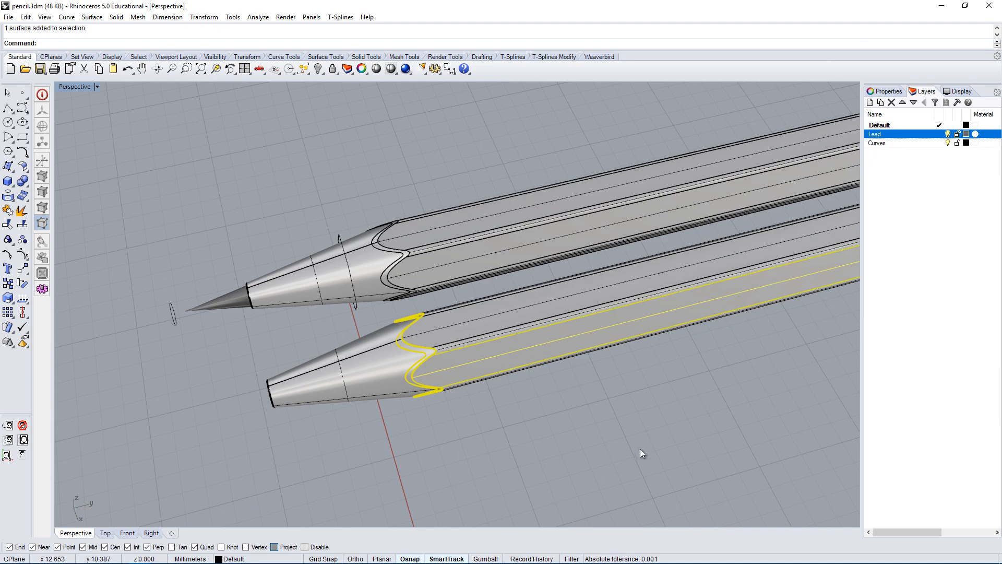
{"action": "right_click_drag", "start_coordinate": [528, 301], "coordinate": [632, 293]}
{"action": "key", "text": "ctrl+j"}
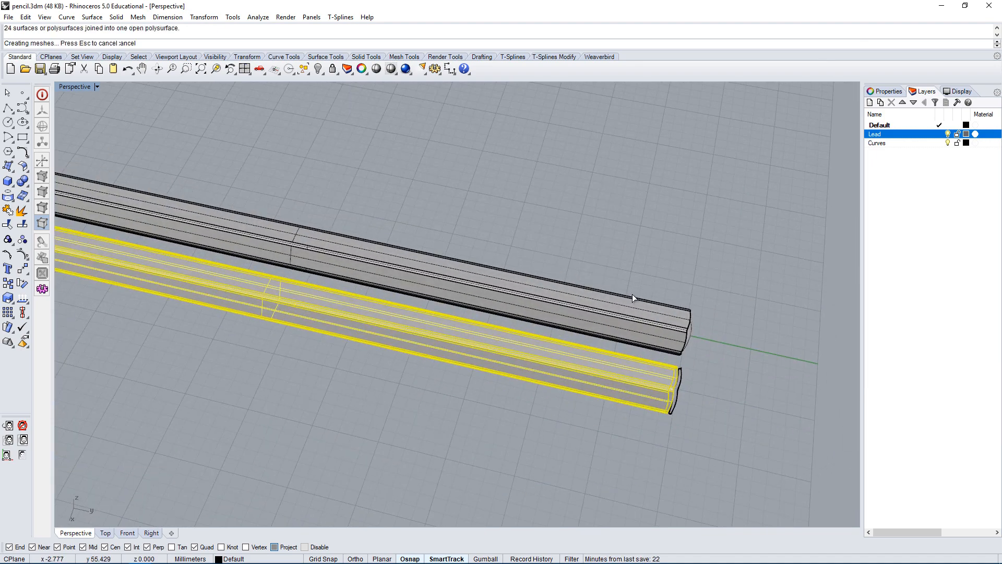
Delete the outer coating polysurface of the original pencil.
{"action": "left_click", "coordinate": [714, 397]}
{"action": "scroll", "coordinate": [714, 397], "scroll_direction": "up", "scroll_amount": 5}
{"action": "mouse_move", "coordinate": [714, 396]}
{"action": "right_mouse_down"}
{"action": "mouse_move", "coordinate": [642, 371]}
{"action": "mouse_move", "coordinate": [746, 395]}
{"action": "right_mouse_up"}
{"action": "scroll", "coordinate": [689, 392], "scroll_direction": "up", "scroll_amount": 5}
{"action": "right_click_drag", "start_coordinate": [679, 389], "coordinate": [634, 359]}
{"action": "right_click_drag", "start_coordinate": [638, 308], "coordinate": [635, 330]}
{"action": "left_click", "coordinate": [550, 130]}
{"action": "scroll", "coordinate": [647, 182], "scroll_direction": "down", "scroll_amount": 12}
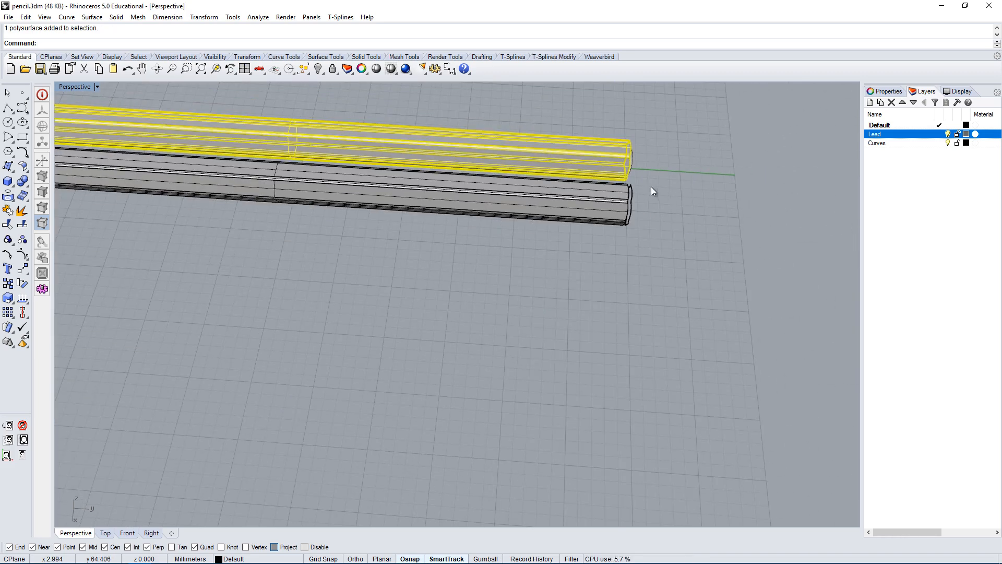
{"action": "scroll", "coordinate": [329, 167], "scroll_direction": "up", "scroll_amount": 5}
{"action": "key", "text": "Delete"}
Select the original pencil's end cap together with the lead and explode the lead polysurface.
{"action": "scroll", "coordinate": [292, 174], "scroll_direction": "down", "scroll_amount": 1}
{"action": "scroll", "coordinate": [292, 178], "scroll_direction": "down", "scroll_amount": 5}
{"action": "scroll", "coordinate": [740, 256], "scroll_direction": "up", "scroll_amount": 10}
{"action": "mouse_move", "coordinate": [740, 256]}
{"action": "right_mouse_down"}
{"action": "mouse_move", "coordinate": [686, 242]}
{"action": "mouse_move", "coordinate": [709, 358]}
{"action": "mouse_move", "coordinate": [745, 255]}
{"action": "mouse_move", "coordinate": [807, 235]}
{"action": "mouse_move", "coordinate": [738, 239]}
{"action": "right_mouse_up"}
{"action": "scroll", "coordinate": [682, 308], "scroll_direction": "up", "scroll_amount": 3}
{"action": "left_click", "coordinate": [682, 307]}
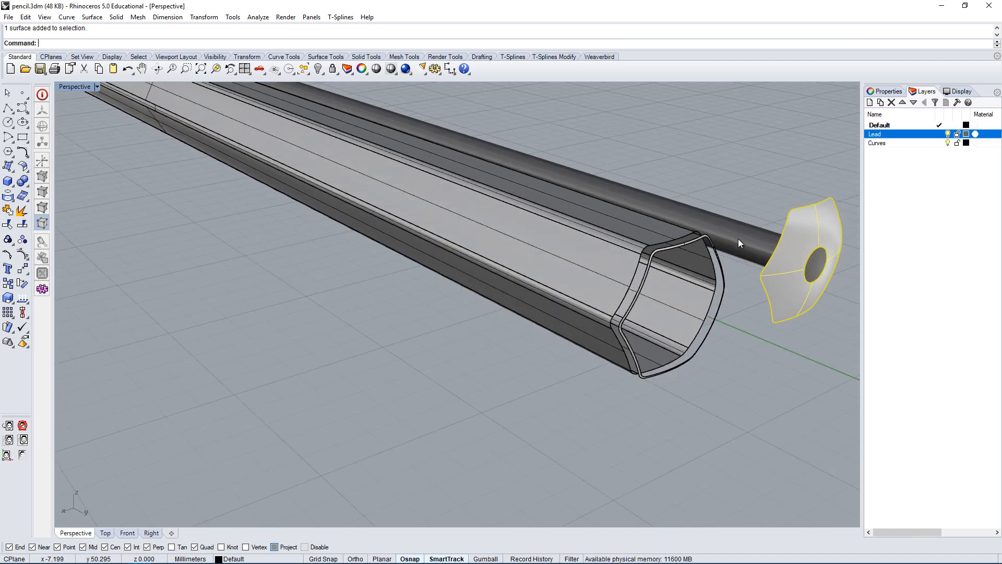
{"action": "left_click", "coordinate": [738, 239], "text": "shift"}
{"action": "left_click", "coordinate": [21, 210]}
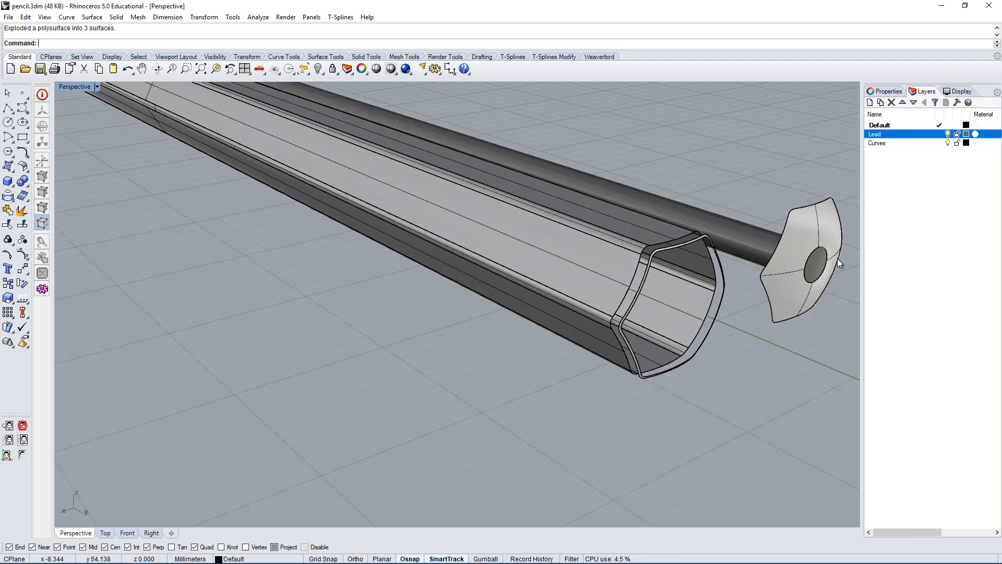
Move the original pencil's end cap onto the open back end of the copied coating, snapping it at a corner of the rim.
{"action": "left_click", "coordinate": [791, 411]}
{"action": "left_click", "coordinate": [717, 442]}
{"action": "left_click", "coordinate": [734, 380]}
{"action": "scroll", "coordinate": [734, 381], "scroll_direction": "up", "scroll_amount": 6}
{"action": "mouse_move", "coordinate": [734, 381]}
{"action": "right_mouse_down"}
{"action": "mouse_move", "coordinate": [749, 402]}
{"action": "mouse_move", "coordinate": [700, 261]}
{"action": "mouse_move", "coordinate": [752, 320]}
{"action": "mouse_move", "coordinate": [746, 342]}
{"action": "right_mouse_up"}
{"action": "left_click", "coordinate": [688, 230]}
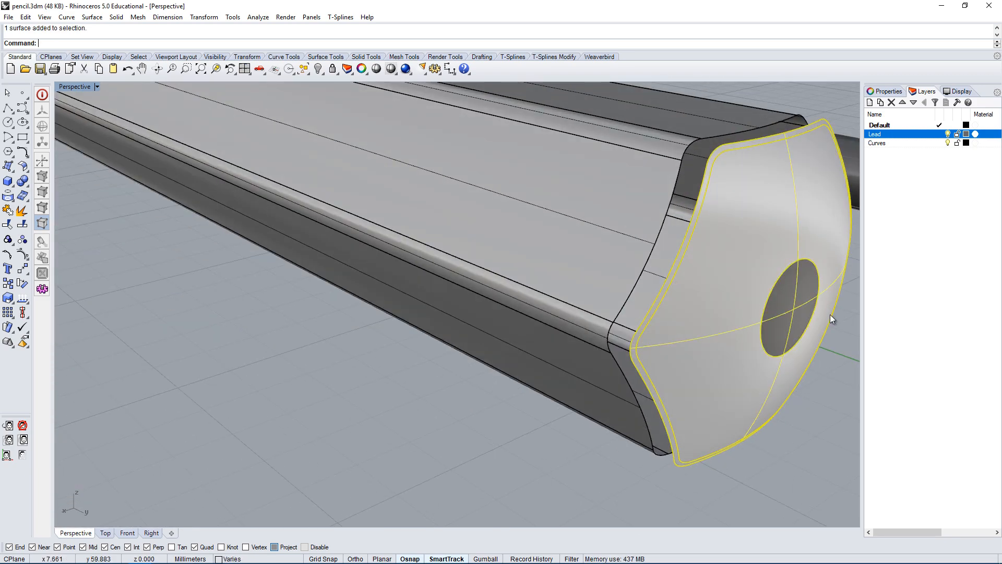
{"action": "right_click", "coordinate": [830, 314]}
{"action": "mouse_move", "coordinate": [751, 219]}
{"action": "right_mouse_down"}
{"action": "mouse_move", "coordinate": [794, 374]}
{"action": "mouse_move", "coordinate": [729, 198]}
{"action": "mouse_move", "coordinate": [732, 206]}
{"action": "right_mouse_up"}
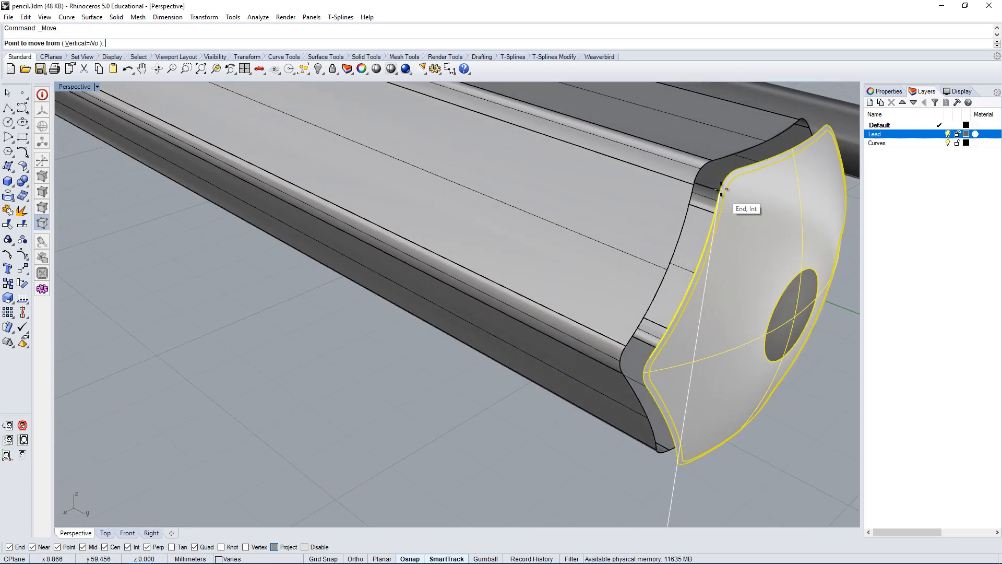
{"action": "left_click", "coordinate": [712, 161]}
{"action": "scroll", "coordinate": [647, 276], "scroll_direction": "down", "scroll_amount": 8}
{"action": "mouse_move", "coordinate": [646, 277]}
{"action": "right_mouse_down"}
{"action": "mouse_move", "coordinate": [627, 300]}
{"action": "mouse_move", "coordinate": [647, 298]}
{"action": "right_mouse_up"}
{"action": "scroll", "coordinate": [627, 295], "scroll_direction": "down", "scroll_amount": 8}
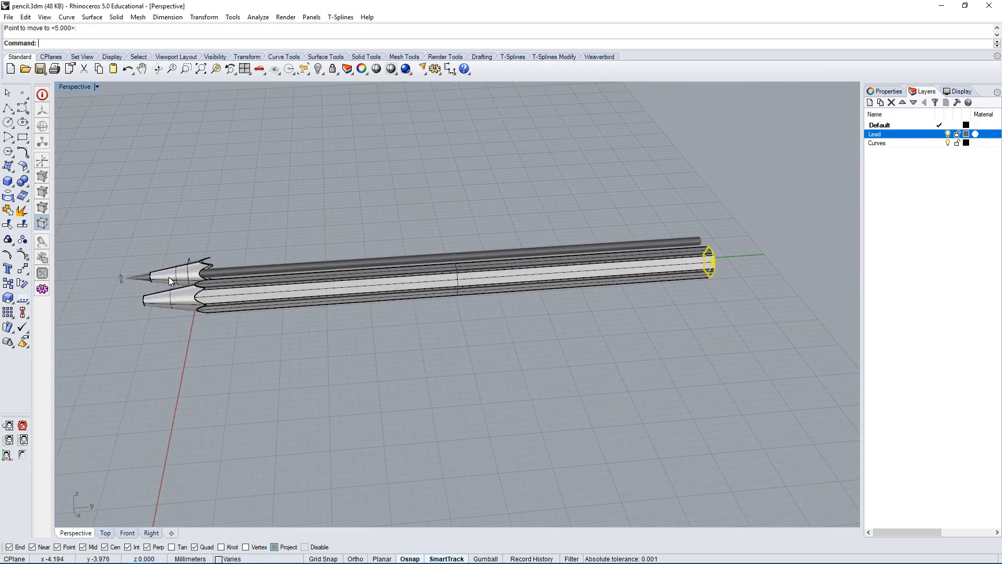
Delete the original pencil's wood tip, keeping the lead.
{"action": "scroll", "coordinate": [168, 277], "scroll_direction": "up", "scroll_amount": 5}
{"action": "mouse_move", "coordinate": [169, 277]}
{"action": "right_mouse_down"}
{"action": "mouse_move", "coordinate": [248, 287]}
{"action": "mouse_move", "coordinate": [290, 392]}
{"action": "right_mouse_up"}
{"action": "key", "text": "Delete"}
{"action": "right_click_drag", "start_coordinate": [378, 305], "coordinate": [325, 359]}
Turn off the Curves layer and assign the two leftover closed curves around the lead's tip to it.
{"action": "left_click", "coordinate": [948, 143]}
{"action": "scroll", "coordinate": [574, 224], "scroll_direction": "down", "scroll_amount": 5}
{"action": "left_click_drag", "start_coordinate": [174, 200], "coordinate": [359, 409]}
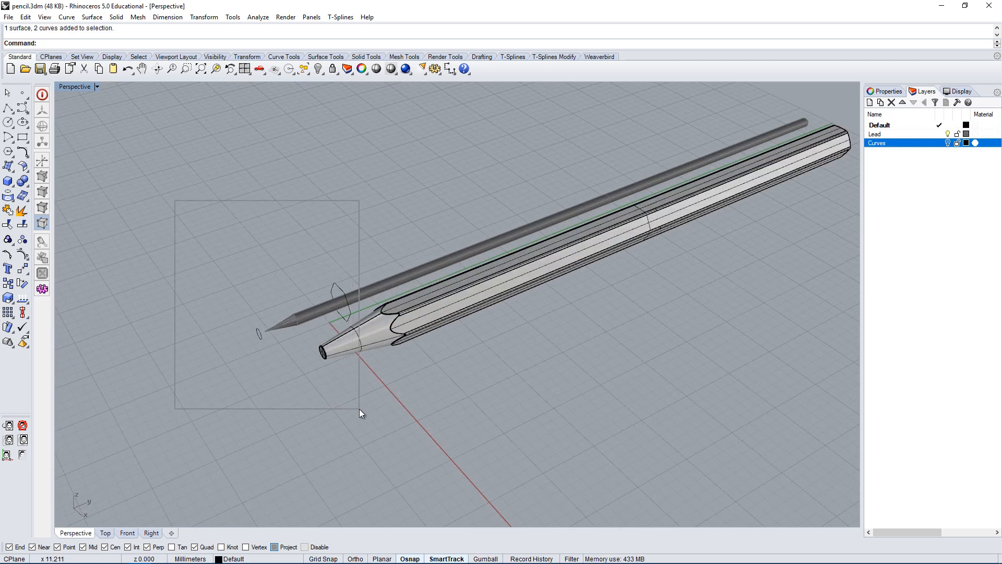
{"action": "left_click", "coordinate": [291, 319], "text": "ctrl"}
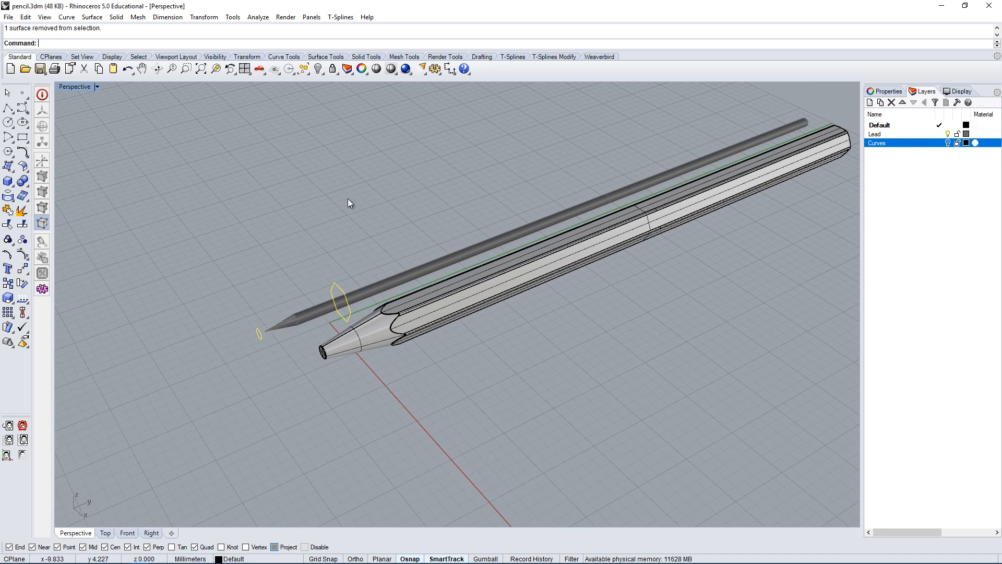
{"action": "left_click", "coordinate": [884, 91]}
{"action": "left_click", "coordinate": [976, 164]}
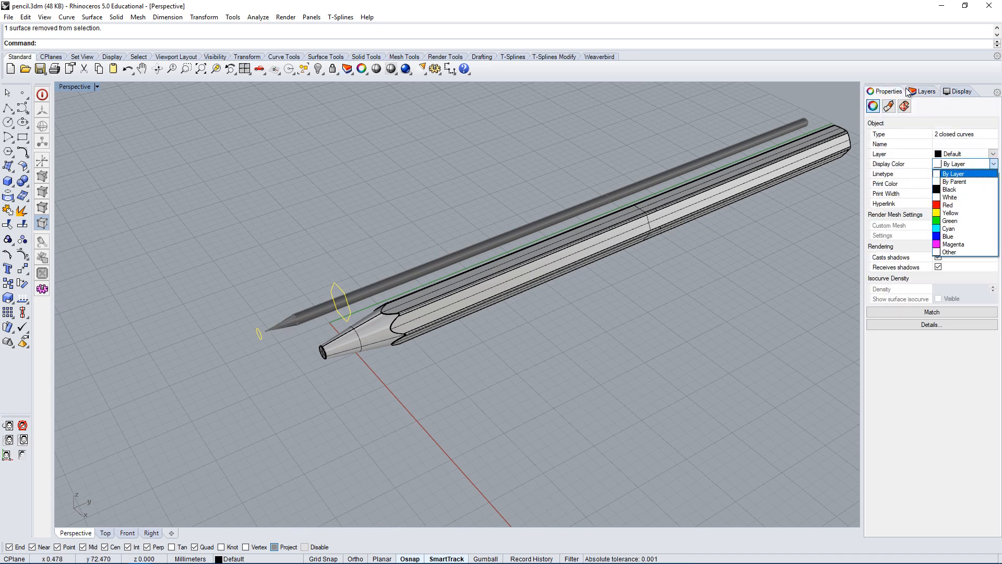
{"action": "left_click", "coordinate": [960, 155]}
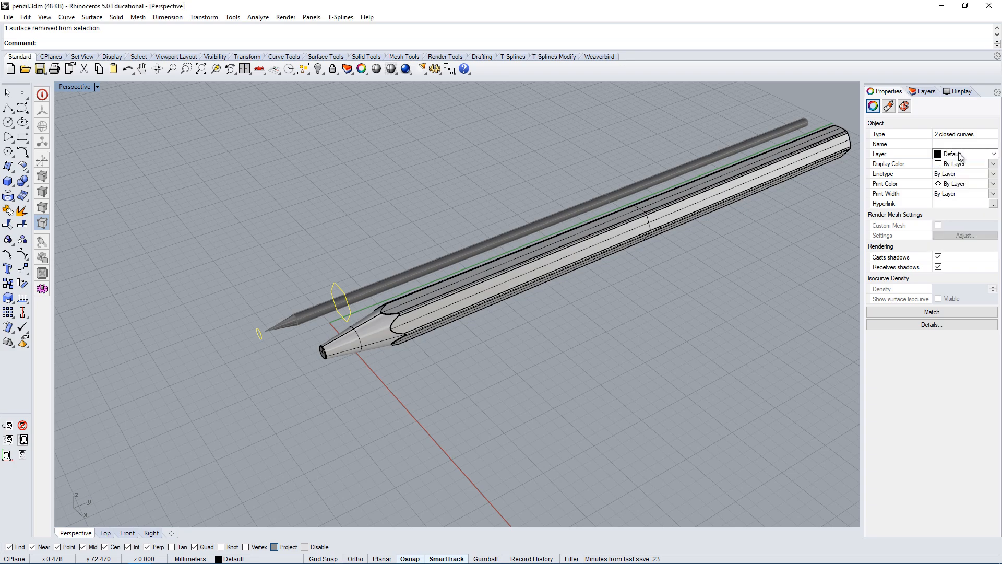
{"action": "left_click", "coordinate": [960, 154]}
{"action": "left_click", "coordinate": [962, 183]}
Select the wood tip and the end cap of the remaining pencil body together.
{"action": "mouse_move", "coordinate": [511, 409]}
{"action": "right_mouse_down"}
{"action": "mouse_move", "coordinate": [597, 386]}
{"action": "mouse_move", "coordinate": [569, 381]}
{"action": "mouse_move", "coordinate": [548, 351]}
{"action": "mouse_move", "coordinate": [418, 296]}
{"action": "mouse_move", "coordinate": [613, 269]}
{"action": "right_mouse_up"}
{"action": "left_click", "coordinate": [467, 336]}
{"action": "scroll", "coordinate": [418, 297], "scroll_direction": "up", "scroll_amount": 6}
{"action": "scroll", "coordinate": [460, 275], "scroll_direction": "up", "scroll_amount": 6}
{"action": "scroll", "coordinate": [444, 308], "scroll_direction": "down", "scroll_amount": 10}
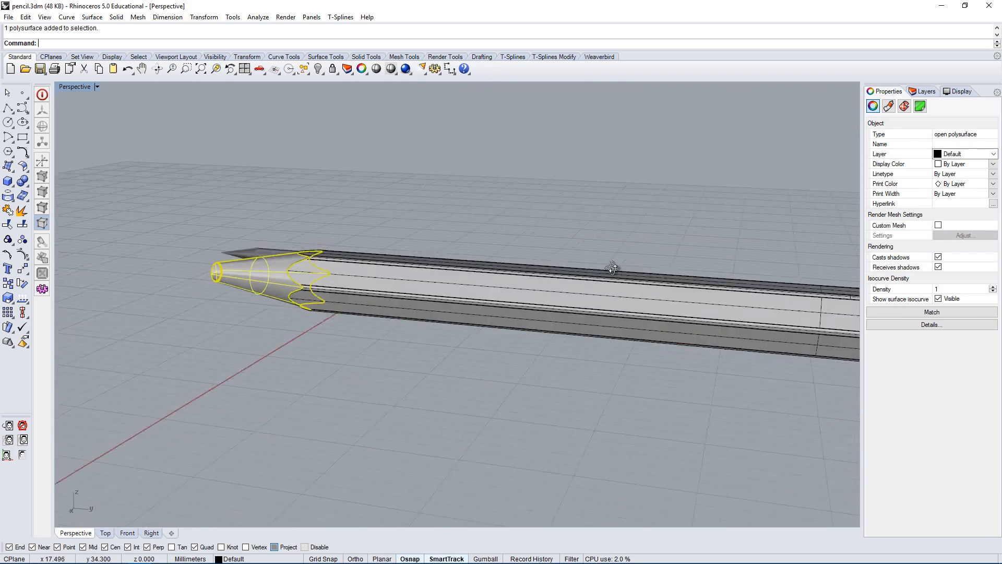
{"action": "scroll", "coordinate": [574, 315], "scroll_direction": "down", "scroll_amount": 7}
{"action": "right_click_drag", "start_coordinate": [574, 315], "coordinate": [609, 316]}
{"action": "left_click", "coordinate": [575, 295]}
{"action": "scroll", "coordinate": [566, 344], "scroll_direction": "down", "scroll_amount": 7}
{"action": "right_click_drag", "start_coordinate": [559, 430], "coordinate": [607, 424]}
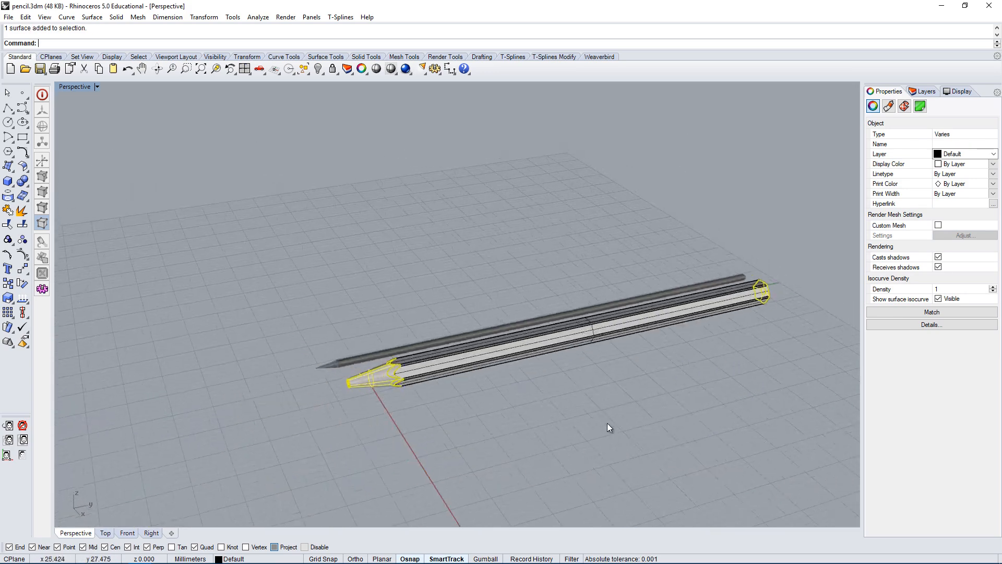
Create a new layer named Wood.
{"action": "left_click", "coordinate": [925, 91]}
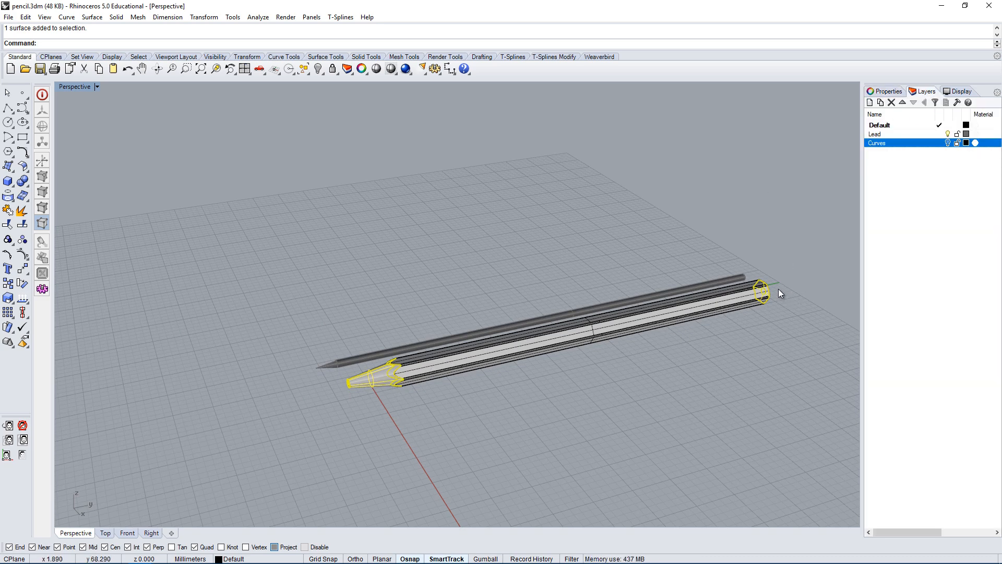
{"action": "right_click_drag", "start_coordinate": [410, 397], "coordinate": [425, 461]}
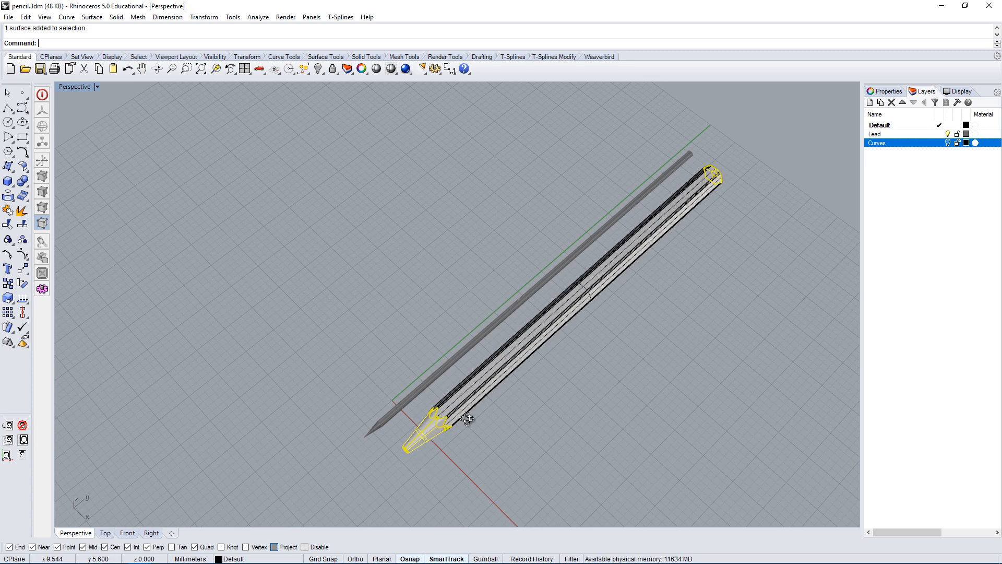
{"action": "right_click_drag", "start_coordinate": [468, 419], "coordinate": [437, 392]}
{"action": "right_click_drag", "start_coordinate": [768, 235], "coordinate": [694, 287]}
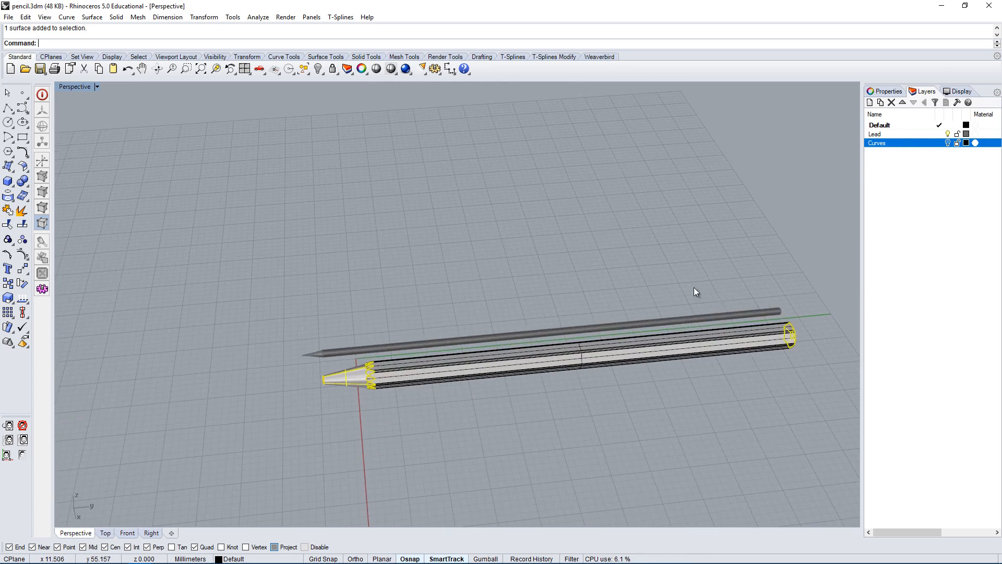
{"action": "left_click", "coordinate": [870, 102]}
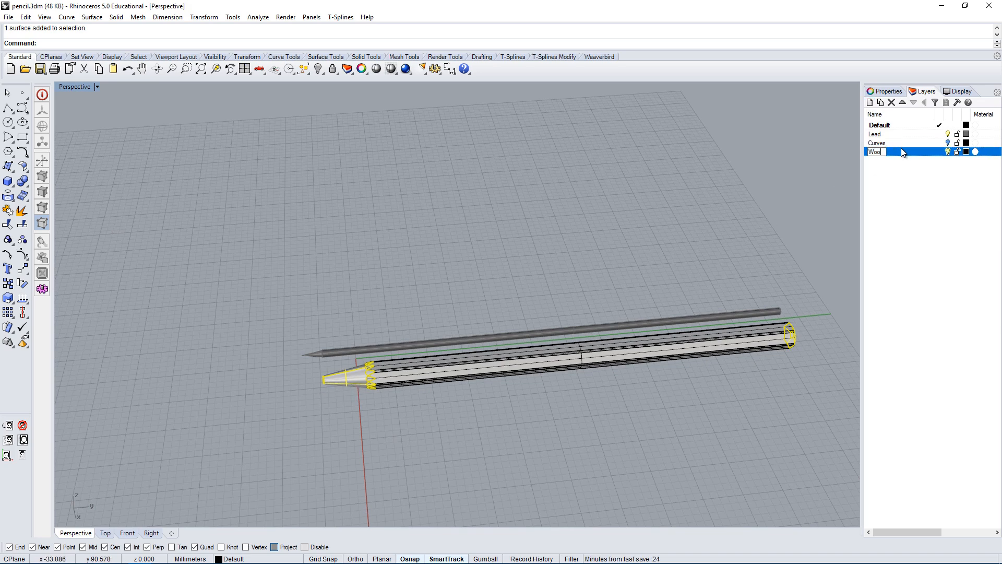
{"action": "type", "text": "d"}
{"action": "left_click", "coordinate": [948, 229]}
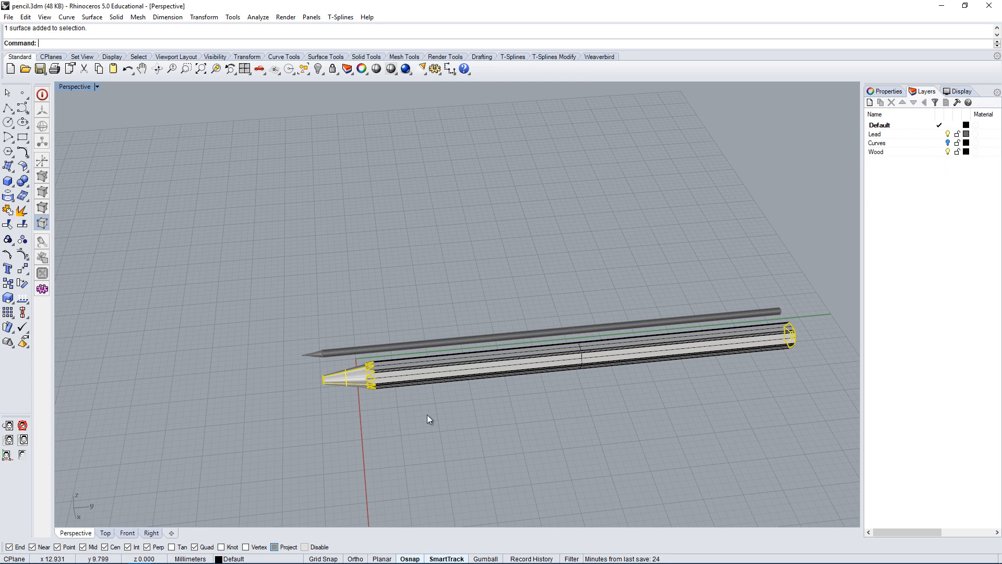
{"action": "right_click_drag", "start_coordinate": [427, 415], "coordinate": [518, 387]}
{"action": "left_click", "coordinate": [888, 91]}
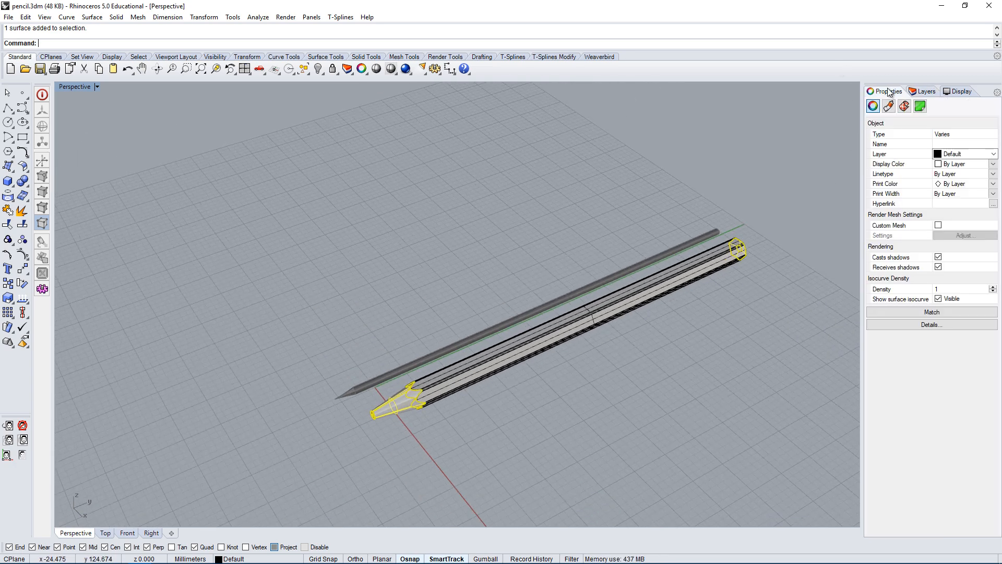
{"action": "left_click", "coordinate": [962, 155]}
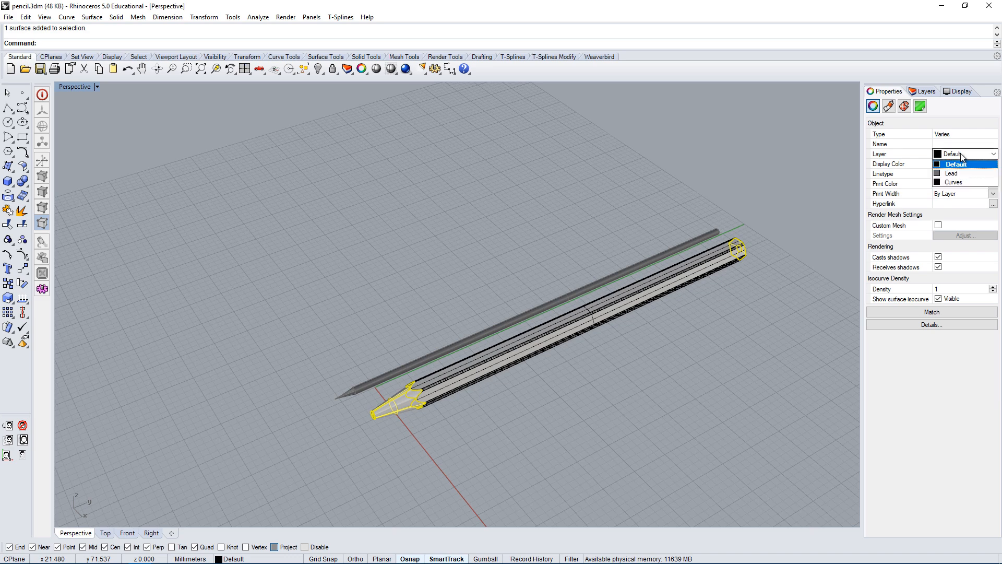
{"action": "left_click", "coordinate": [940, 395]}
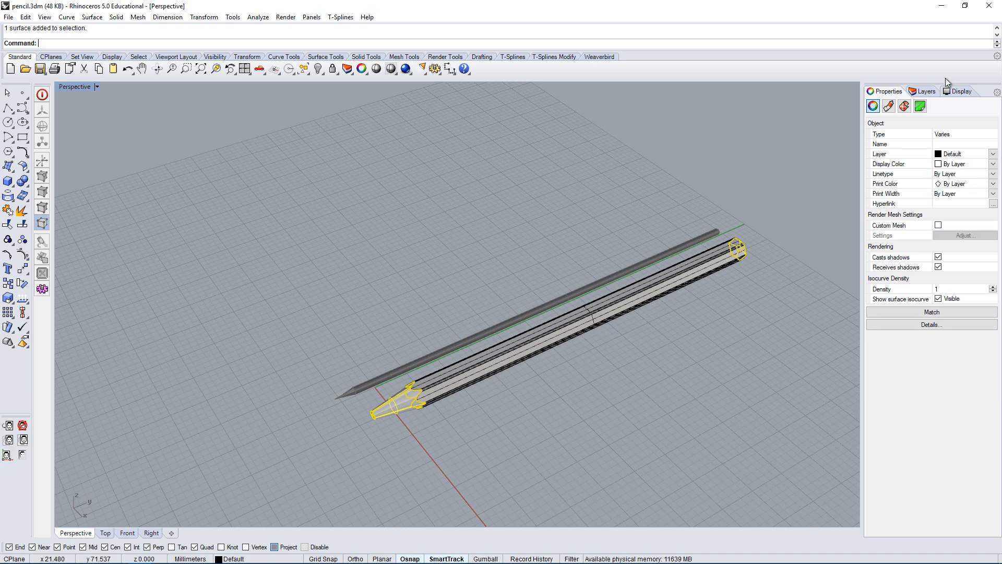
Make Wood the current layer and assign the selected wood tip and end cap to it.
{"action": "left_click", "coordinate": [923, 91]}
{"action": "left_click", "coordinate": [914, 152]}
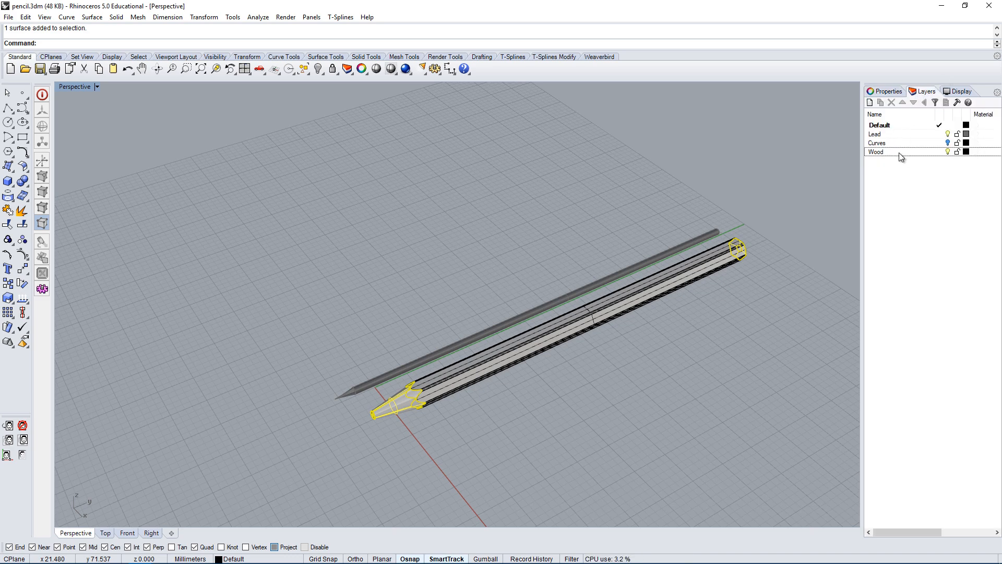
{"action": "left_click", "coordinate": [939, 152]}
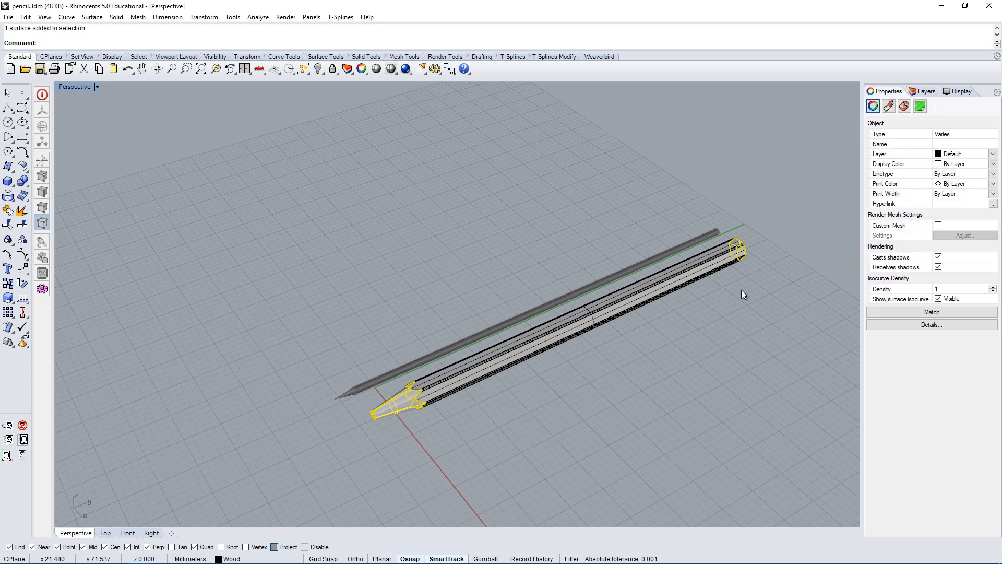
{"action": "left_click", "coordinate": [967, 155]}
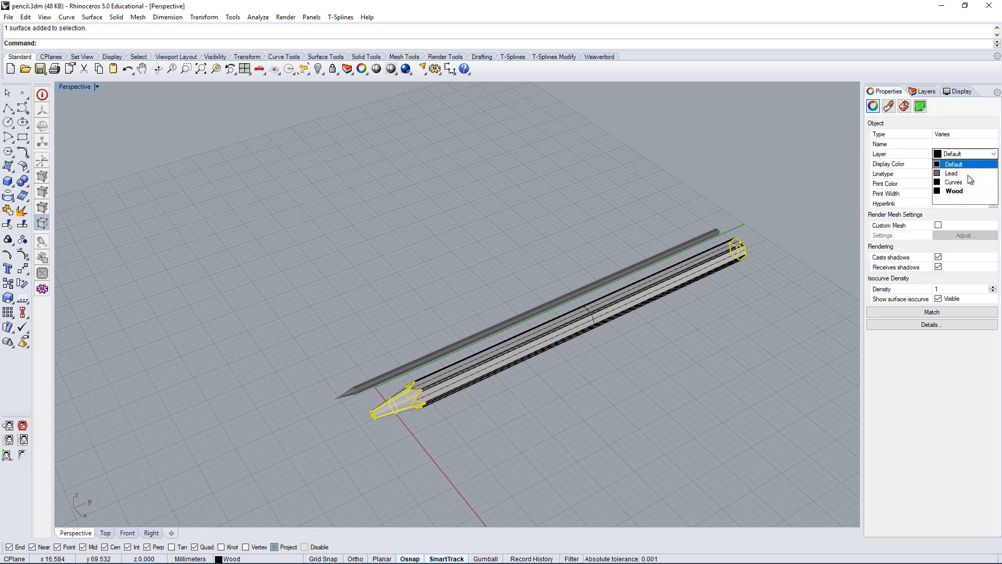
{"action": "left_click", "coordinate": [954, 191]}
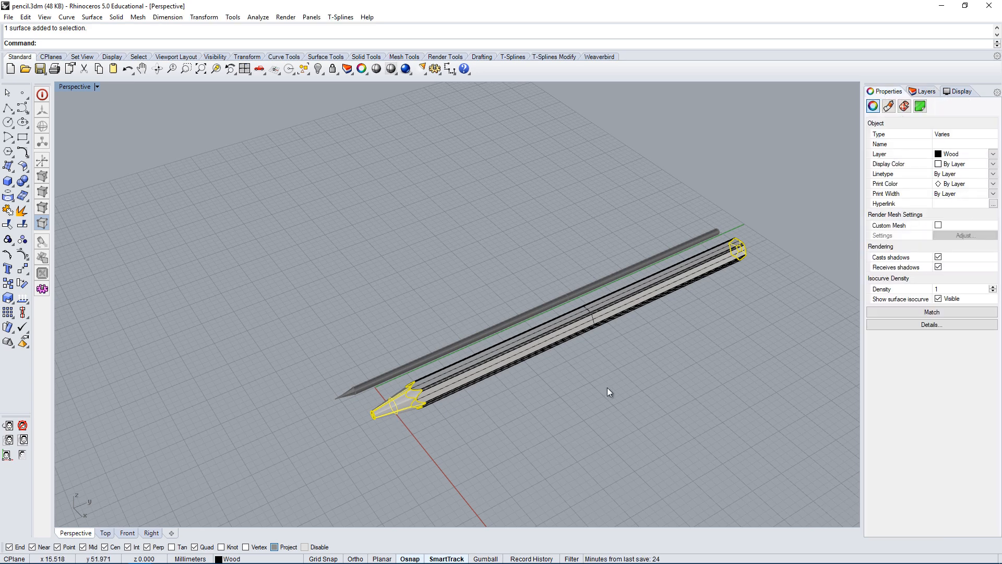
{"action": "right_click_drag", "start_coordinate": [606, 388], "coordinate": [678, 350]}
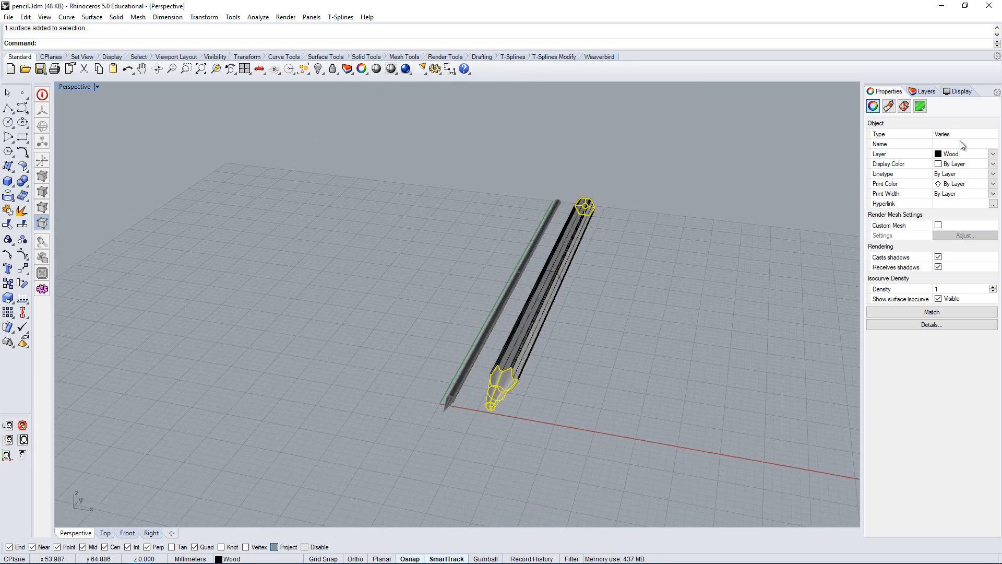
Set the Wood layer's color to Orange.
{"action": "left_click", "coordinate": [922, 93]}
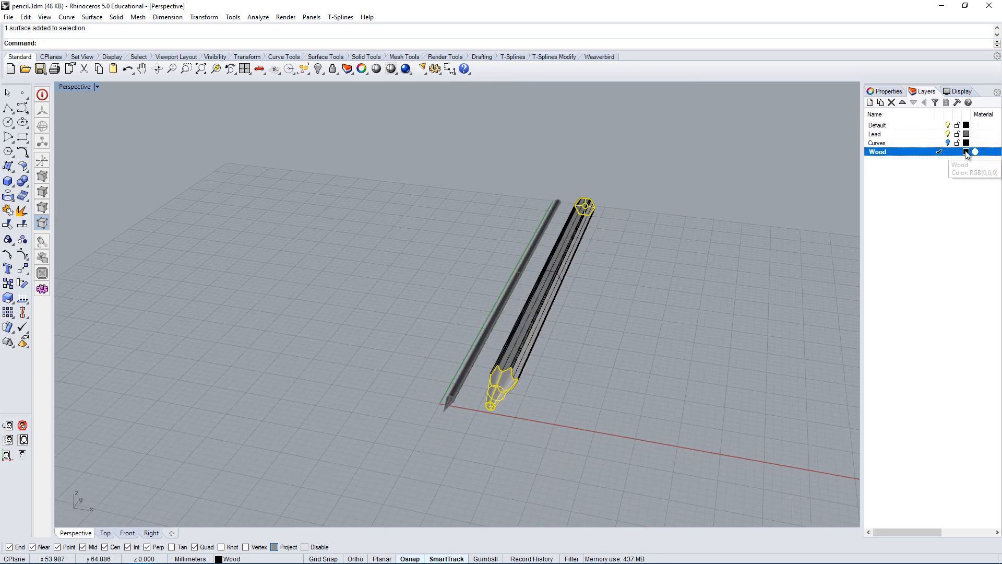
{"action": "left_click", "coordinate": [966, 152]}
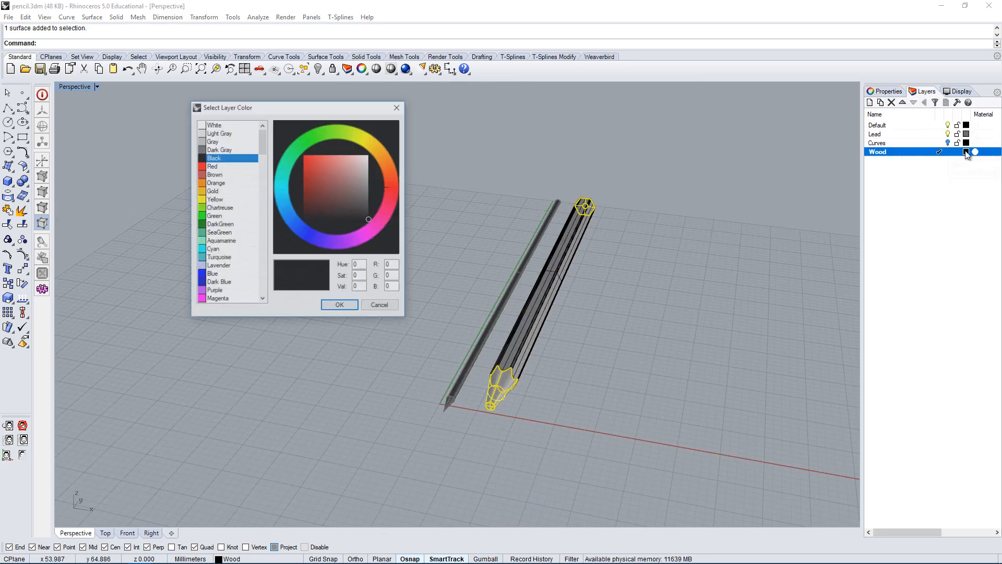
{"action": "left_click", "coordinate": [215, 183]}
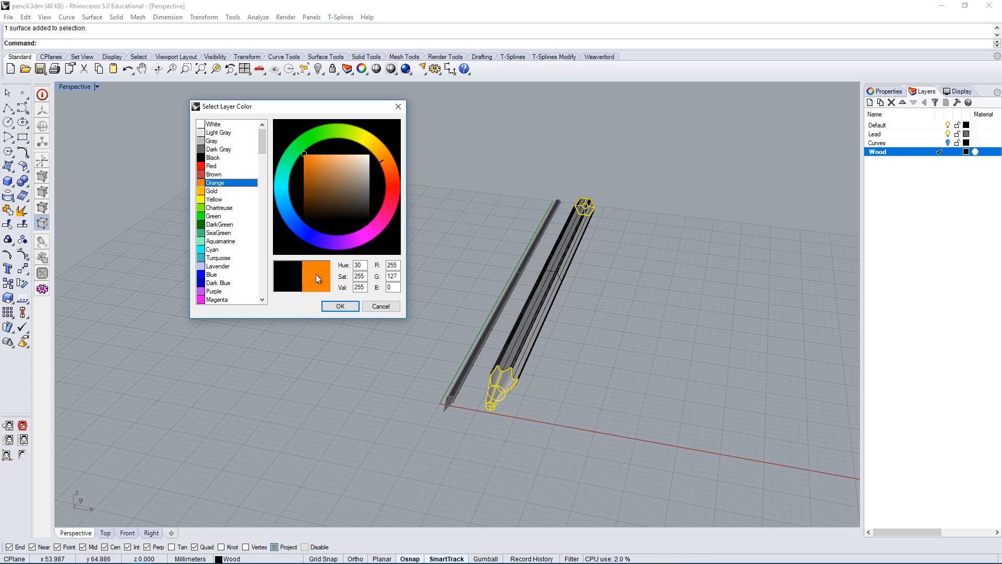
{"action": "left_click", "coordinate": [339, 306]}
Move the wood tip and end cap 5 mm sideways onto the separate lead.
{"action": "mouse_move", "coordinate": [501, 375]}
{"action": "right_mouse_down"}
{"action": "mouse_move", "coordinate": [579, 421]}
{"action": "mouse_move", "coordinate": [485, 398]}
{"action": "mouse_move", "coordinate": [530, 415]}
{"action": "right_mouse_up"}
{"action": "key", "text": "Return"}
{"action": "left_click", "coordinate": [669, 484]}
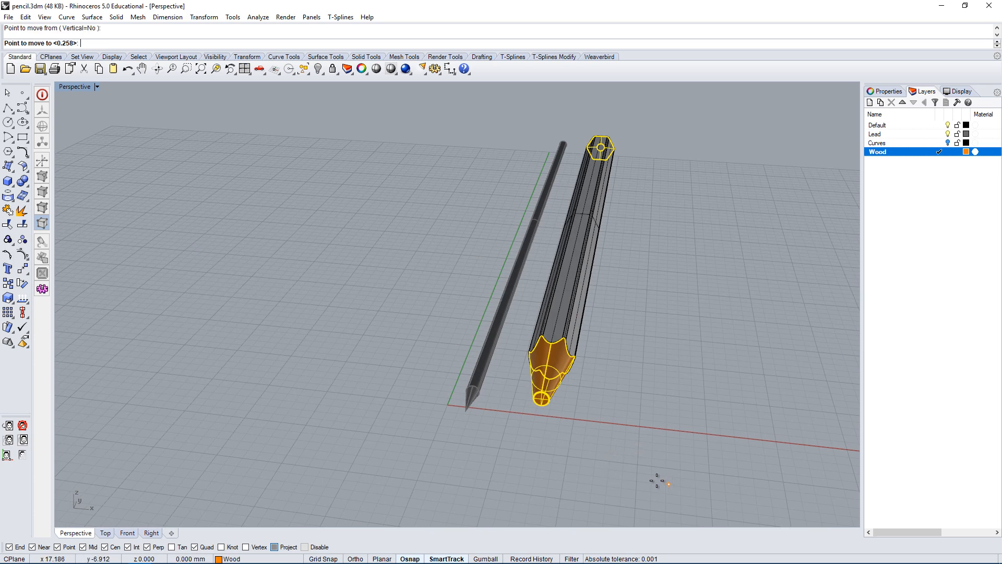
{"action": "type", "text": "5"}
{"action": "key", "text": "Return"}
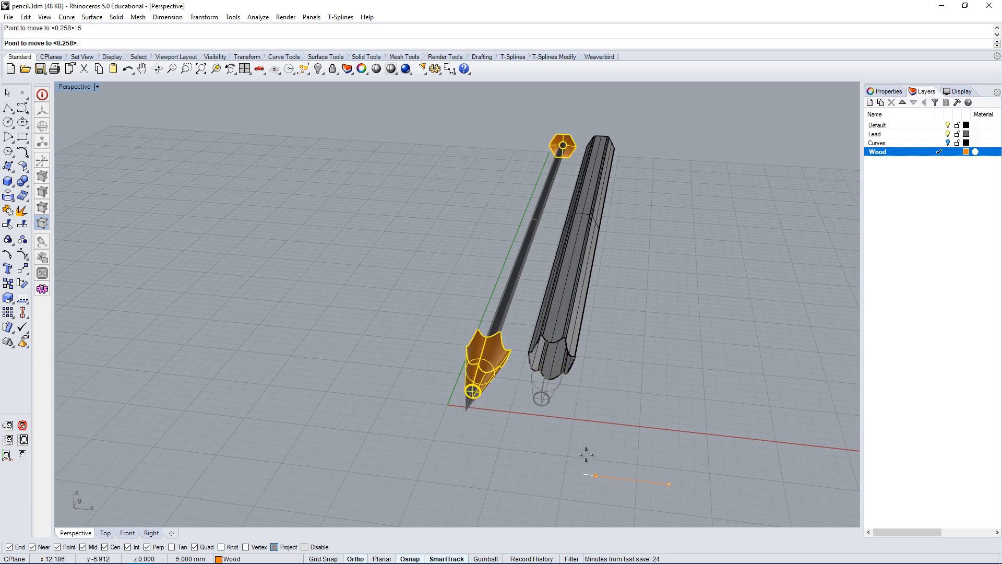
{"action": "scroll", "coordinate": [438, 378], "scroll_direction": "up", "scroll_amount": 5}
{"action": "right_click_drag", "start_coordinate": [619, 454], "coordinate": [574, 443]}
{"action": "scroll", "coordinate": [407, 374], "scroll_direction": "up", "scroll_amount": 6}
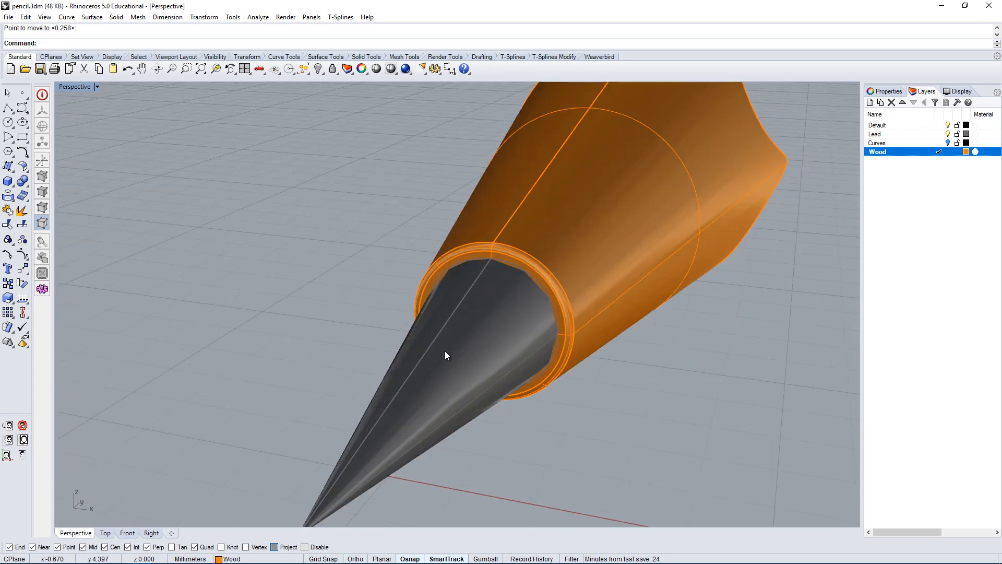
Join the narrow rim surface at the pencil's blunt end with the coating polysurface.
{"action": "scroll", "coordinate": [445, 350], "scroll_direction": "down", "scroll_amount": 7}
{"action": "mouse_move", "coordinate": [647, 326]}
{"action": "right_mouse_down"}
{"action": "mouse_move", "coordinate": [571, 340]}
{"action": "mouse_move", "coordinate": [411, 429]}
{"action": "right_mouse_up"}
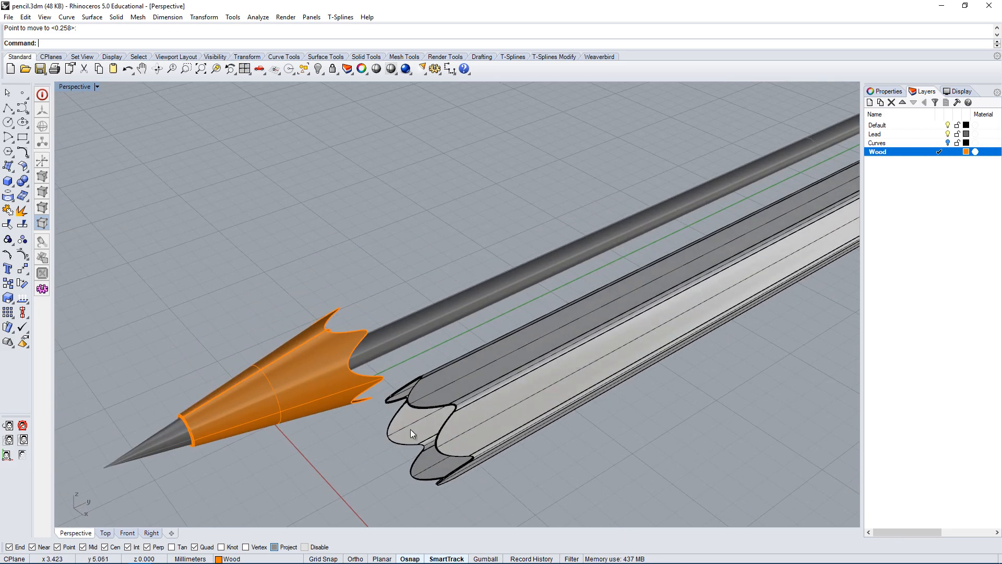
{"action": "left_click", "coordinate": [455, 428]}
{"action": "scroll", "coordinate": [477, 427], "scroll_direction": "down", "scroll_amount": 3}
{"action": "mouse_move", "coordinate": [478, 427]}
{"action": "right_mouse_down"}
{"action": "mouse_move", "coordinate": [620, 297]}
{"action": "mouse_move", "coordinate": [417, 418]}
{"action": "right_mouse_up"}
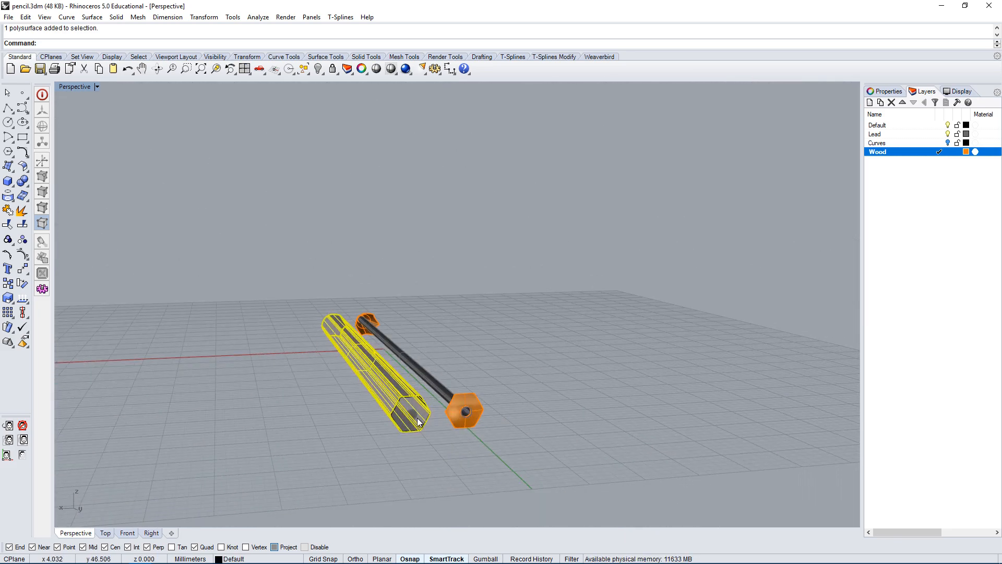
{"action": "scroll", "coordinate": [427, 415], "scroll_direction": "up", "scroll_amount": 6}
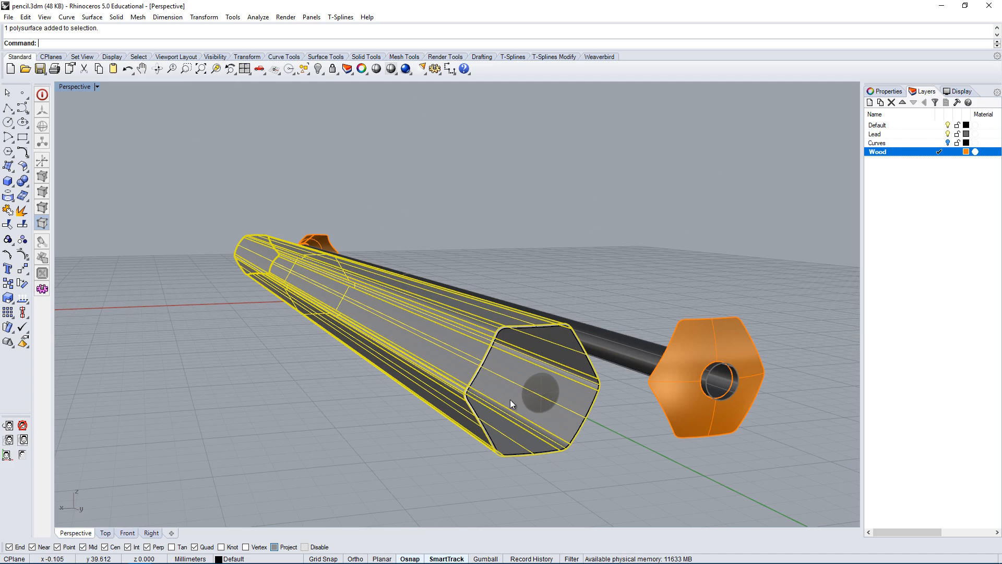
{"action": "right_click_drag", "start_coordinate": [509, 400], "coordinate": [722, 435]}
{"action": "scroll", "coordinate": [804, 403], "scroll_direction": "down", "scroll_amount": 5}
{"action": "scroll", "coordinate": [772, 358], "scroll_direction": "up", "scroll_amount": 8}
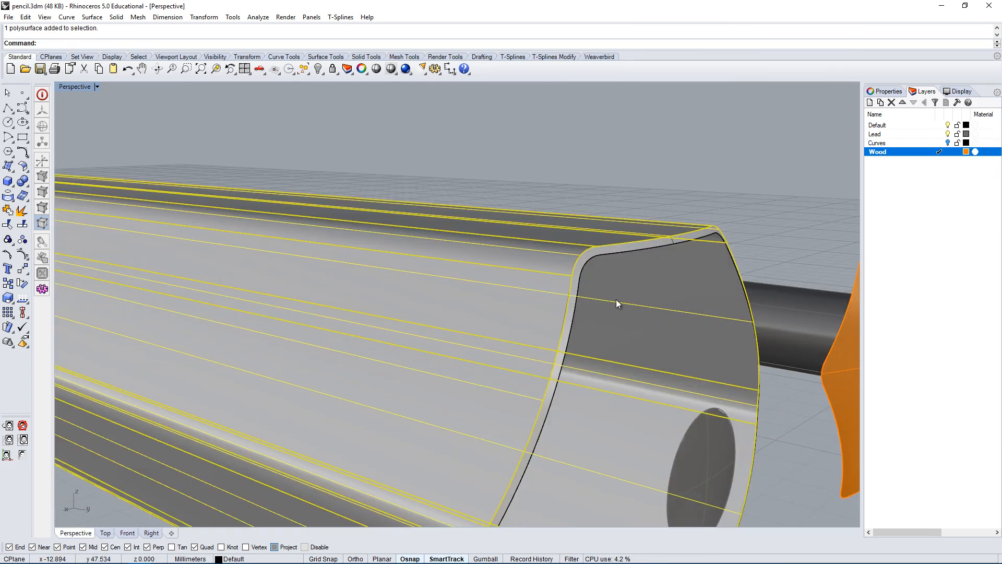
{"action": "left_click", "coordinate": [610, 252], "text": "ctrl+shift"}
{"action": "scroll", "coordinate": [622, 255], "scroll_direction": "down", "scroll_amount": 3}
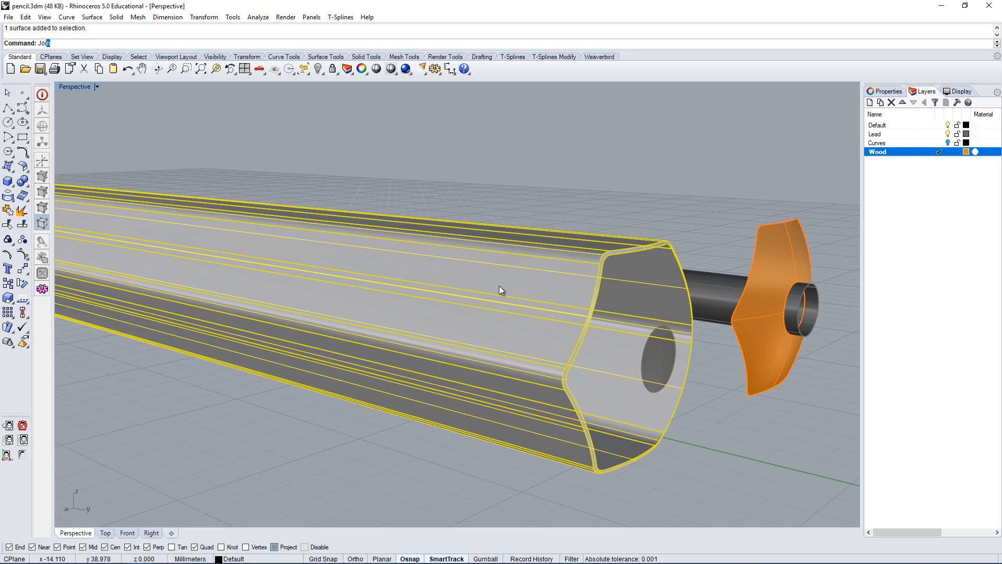
{"action": "key", "text": "Return"}
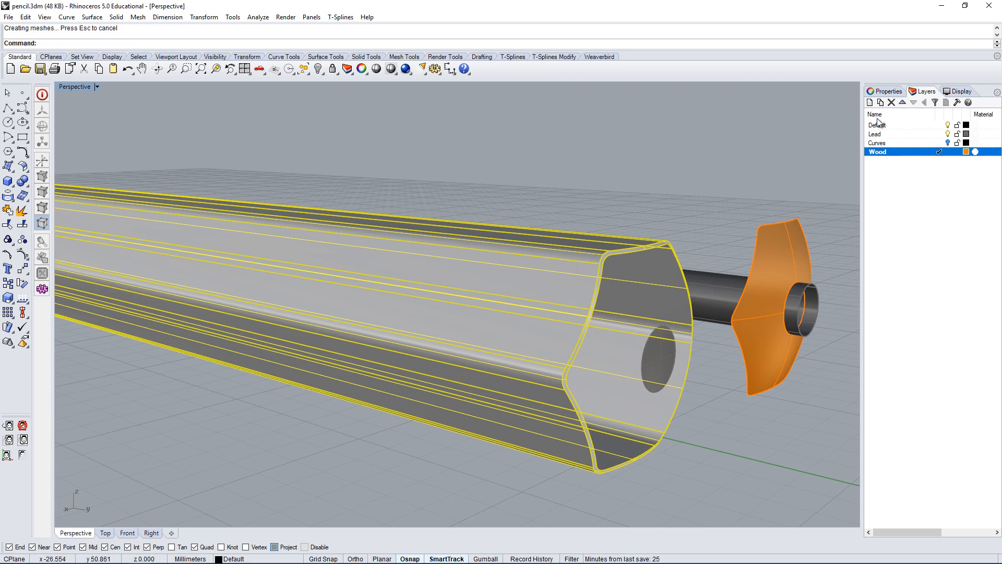
Create a new layer named Paint and assign the joined coating to it.
{"action": "left_click", "coordinate": [870, 102]}
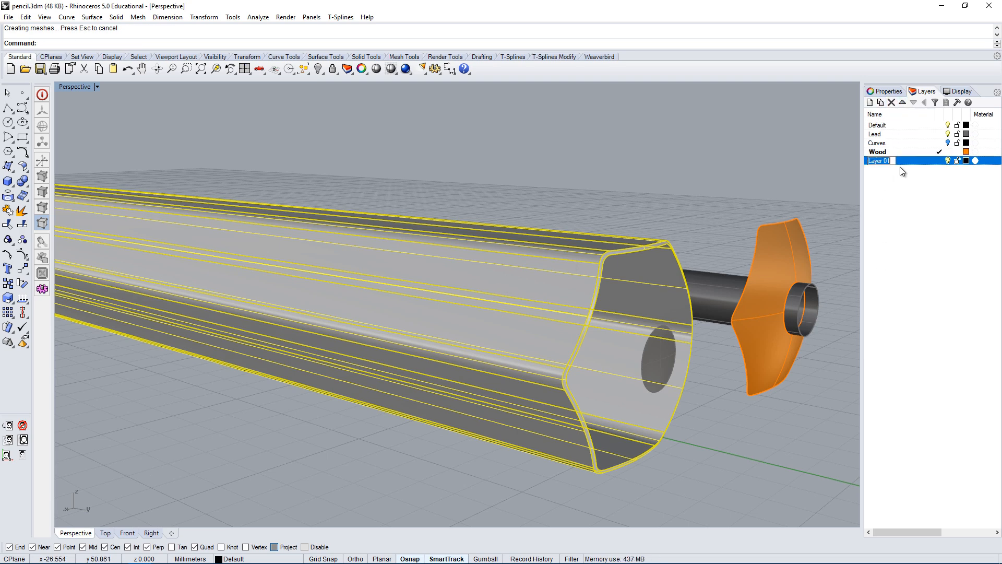
{"action": "type", "text": "Paint"}
{"action": "key", "text": "Return"}
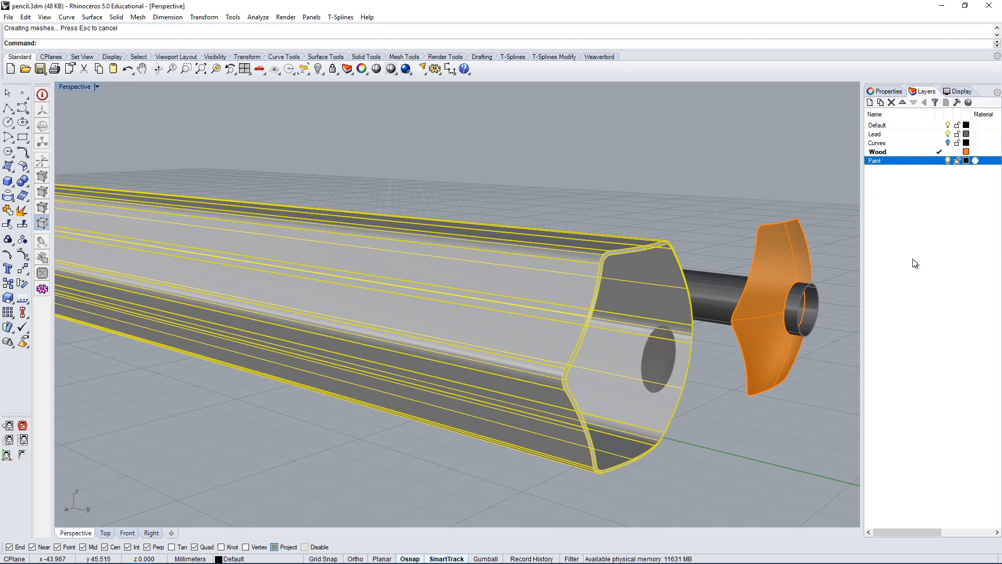
{"action": "left_click", "coordinate": [885, 91]}
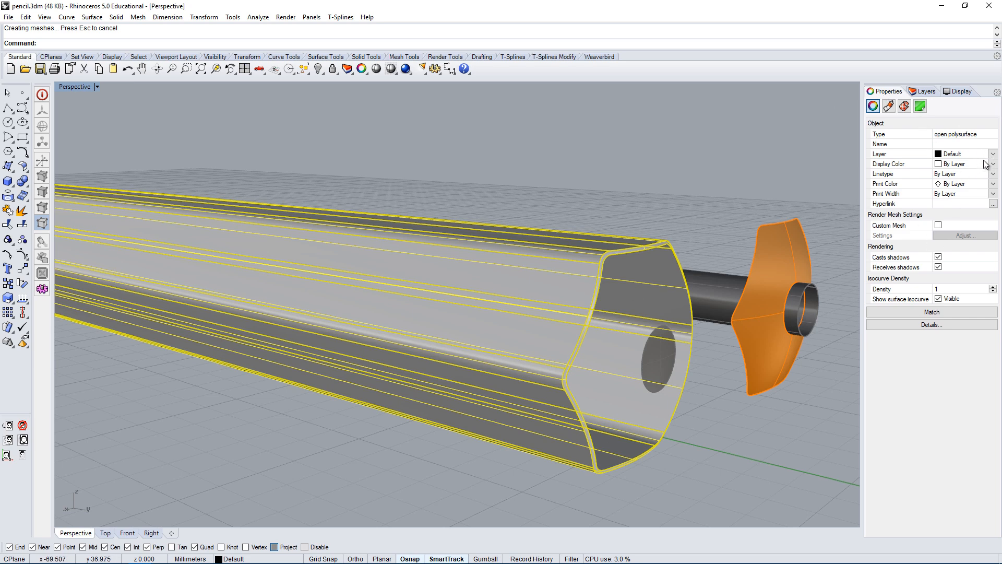
{"action": "left_click", "coordinate": [954, 157]}
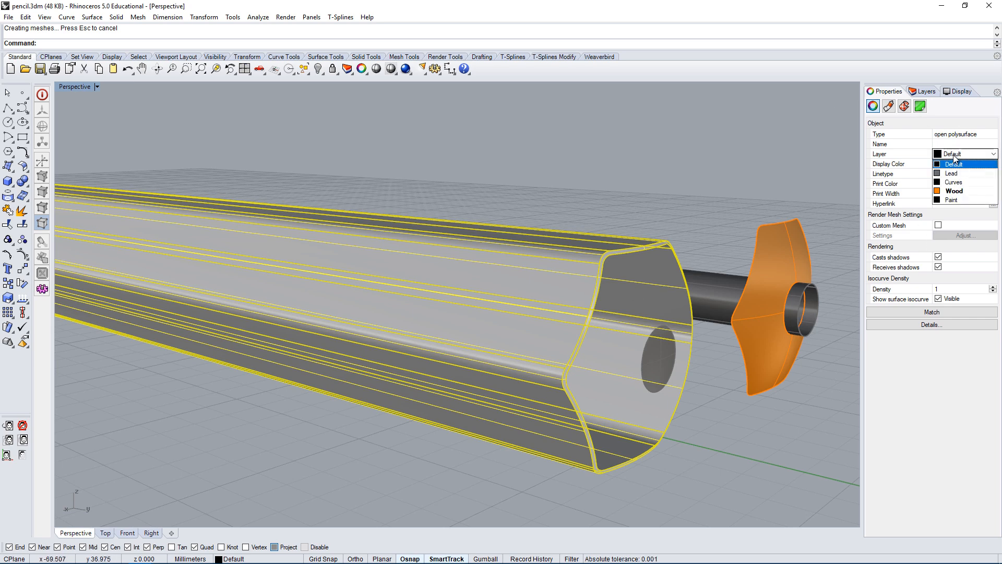
{"action": "left_click", "coordinate": [955, 199]}
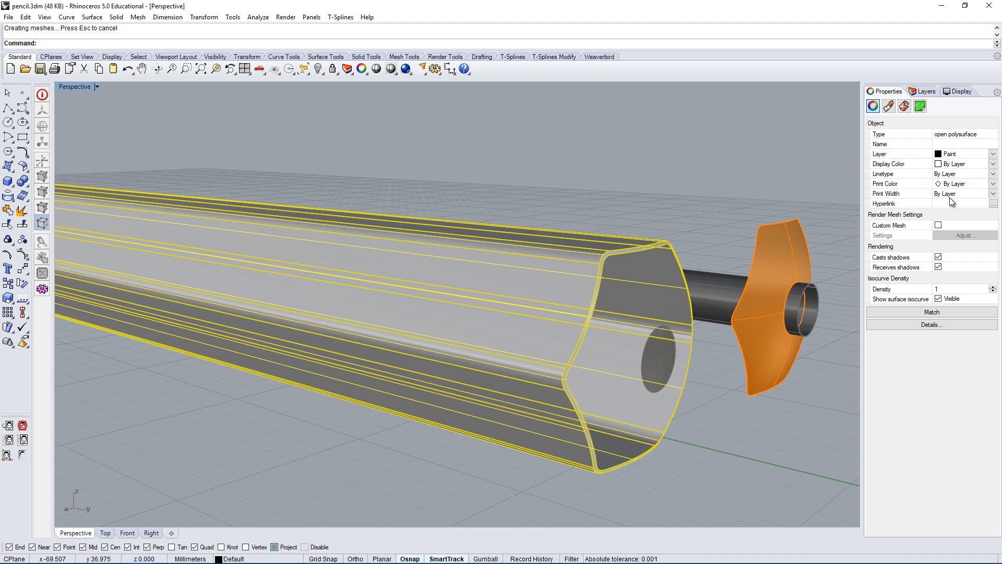
Set the Paint layer's color to Yellow and clear the selection.
{"action": "left_click", "coordinate": [925, 92]}
{"action": "left_click", "coordinate": [966, 161]}
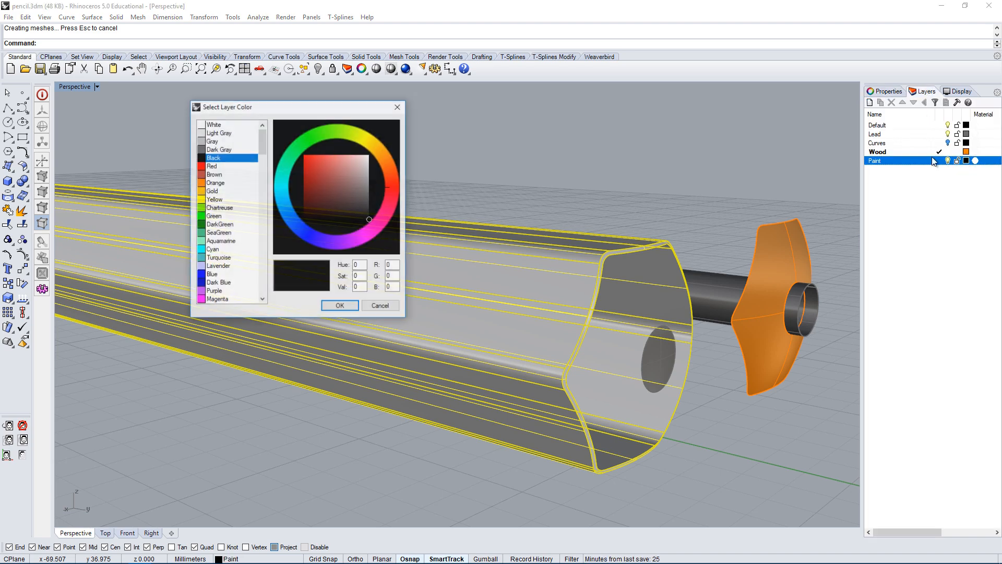
{"action": "left_click", "coordinate": [212, 200]}
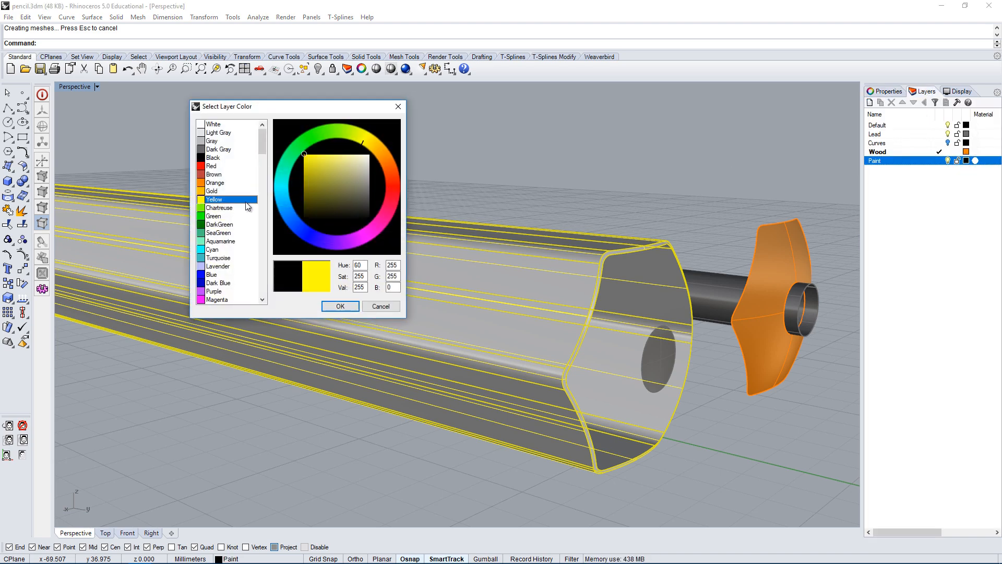
{"action": "left_click", "coordinate": [342, 305]}
{"action": "key", "text": "Escape"}
Move the coating together with the round lead surface at its blunt end 5 mm sideways onto the wood and lead.
{"action": "mouse_move", "coordinate": [344, 308]}
{"action": "right_mouse_down"}
{"action": "mouse_move", "coordinate": [690, 320]}
{"action": "mouse_move", "coordinate": [569, 314]}
{"action": "right_mouse_up"}
{"action": "left_click", "coordinate": [642, 314]}
{"action": "left_click", "coordinate": [608, 361], "text": "shift"}
{"action": "scroll", "coordinate": [586, 360], "scroll_direction": "down", "scroll_amount": 7}
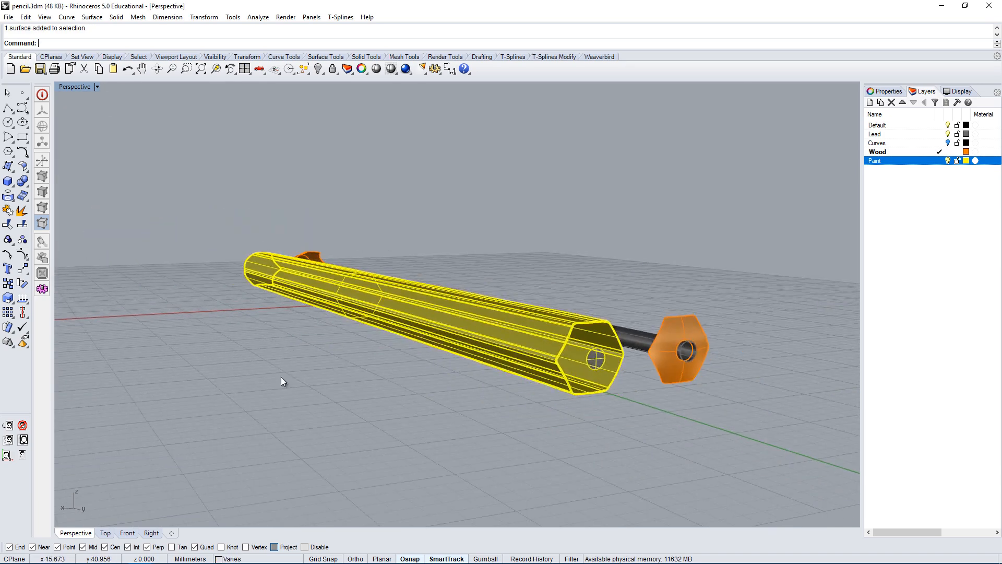
{"action": "right_click_drag", "start_coordinate": [281, 377], "coordinate": [471, 387]}
{"action": "type", "text": "m"}
{"action": "key", "text": "Return"}
{"action": "left_click", "coordinate": [572, 448]}
{"action": "type", "text": "5"}
{"action": "key", "text": "Return"}
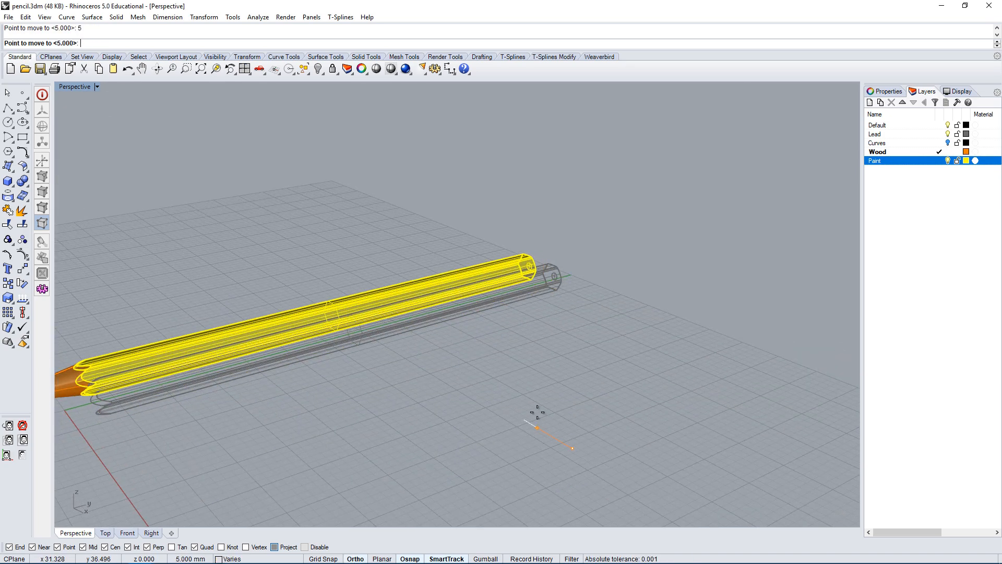
{"action": "left_click", "coordinate": [537, 412]}
Examine the fit between coating, wood and lead at the scalloped tip edge and the blunt end.
{"action": "right_click_drag", "start_coordinate": [236, 412], "coordinate": [383, 397]}
{"action": "scroll", "coordinate": [507, 317], "scroll_direction": "up", "scroll_amount": 6}
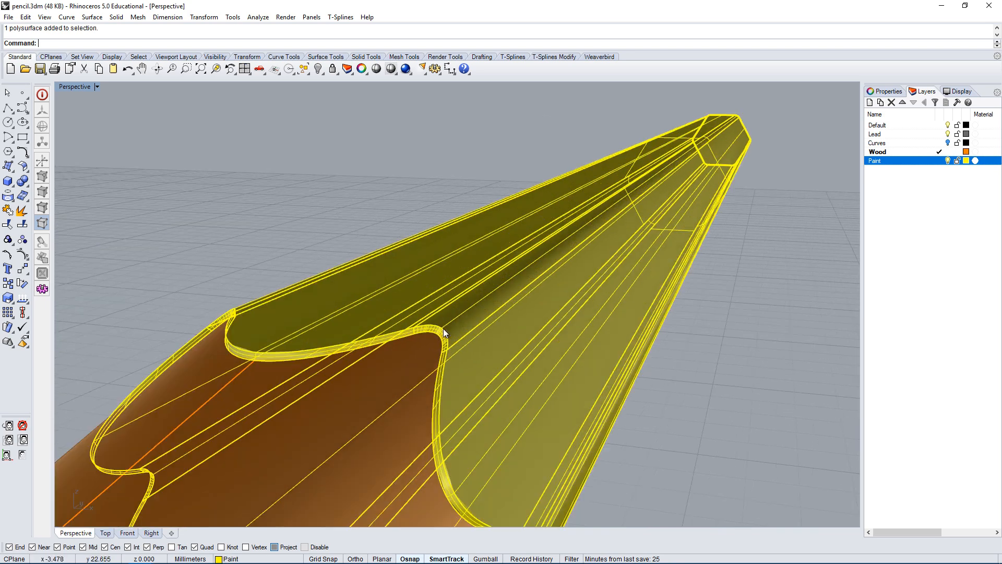
{"action": "left_click", "coordinate": [177, 226]}
{"action": "mouse_move", "coordinate": [177, 225]}
{"action": "right_mouse_down"}
{"action": "mouse_move", "coordinate": [275, 322]}
{"action": "mouse_move", "coordinate": [418, 324]}
{"action": "right_mouse_up"}
{"action": "scroll", "coordinate": [418, 323], "scroll_direction": "down", "scroll_amount": 4}
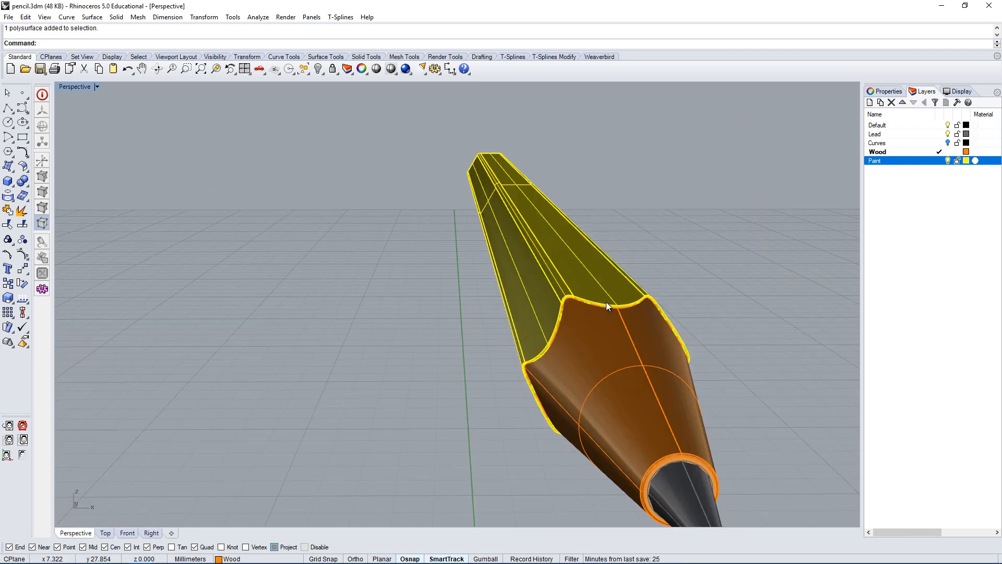
{"action": "right_click_drag", "start_coordinate": [618, 364], "coordinate": [609, 337]}
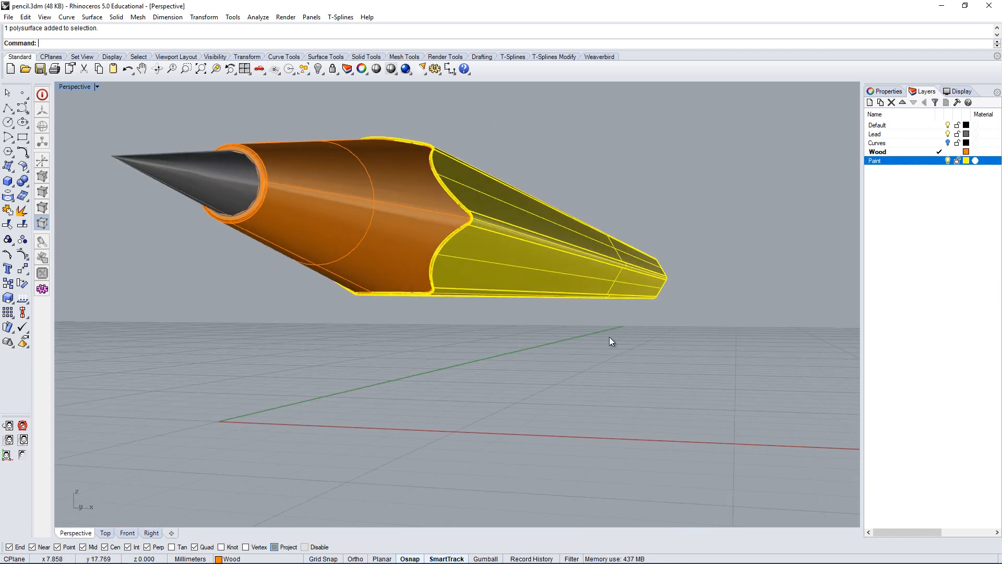
{"action": "scroll", "coordinate": [609, 336], "scroll_direction": "up", "scroll_amount": 2}
{"action": "left_click", "coordinate": [413, 211]}
{"action": "right_click_drag", "start_coordinate": [569, 209], "coordinate": [540, 217]}
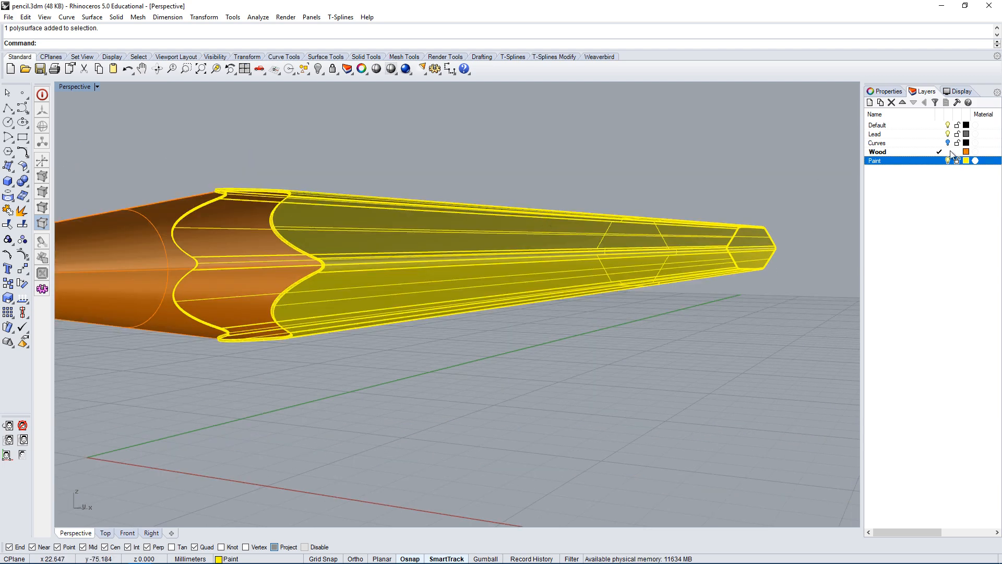
{"action": "right_click_drag", "start_coordinate": [600, 334], "coordinate": [511, 427]}
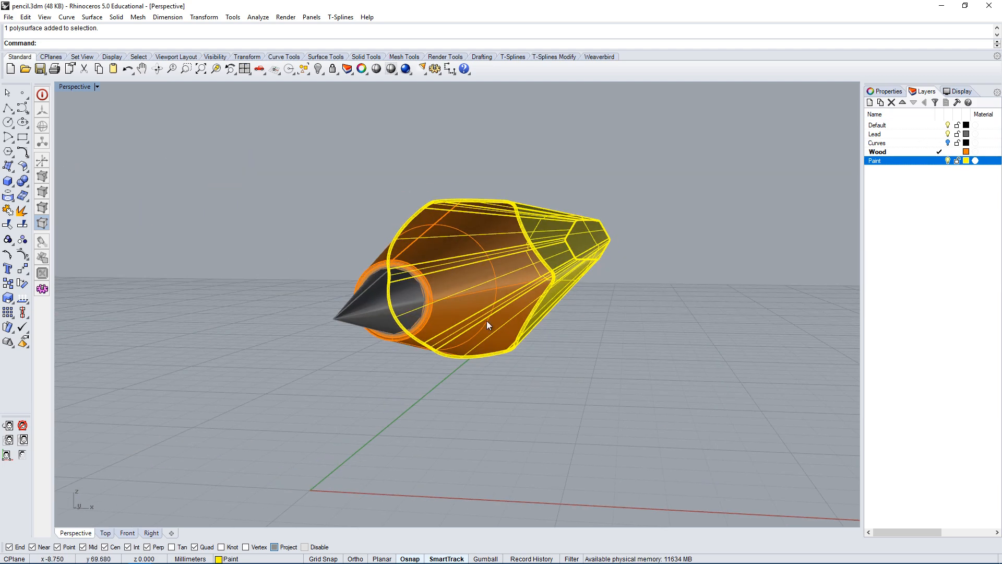
{"action": "mouse_move", "coordinate": [486, 320]}
{"action": "right_mouse_down"}
{"action": "mouse_move", "coordinate": [411, 394]}
{"action": "mouse_move", "coordinate": [356, 350]}
{"action": "mouse_move", "coordinate": [261, 343]}
{"action": "mouse_move", "coordinate": [391, 375]}
{"action": "mouse_move", "coordinate": [577, 326]}
{"action": "mouse_move", "coordinate": [244, 354]}
{"action": "mouse_move", "coordinate": [218, 305]}
{"action": "mouse_move", "coordinate": [309, 319]}
{"action": "right_mouse_up"}
{"action": "scroll", "coordinate": [388, 299], "scroll_direction": "up", "scroll_amount": 10}
{"action": "mouse_move", "coordinate": [387, 299]}
{"action": "right_mouse_down"}
{"action": "mouse_move", "coordinate": [301, 280]}
{"action": "mouse_move", "coordinate": [387, 275]}
{"action": "right_mouse_up"}
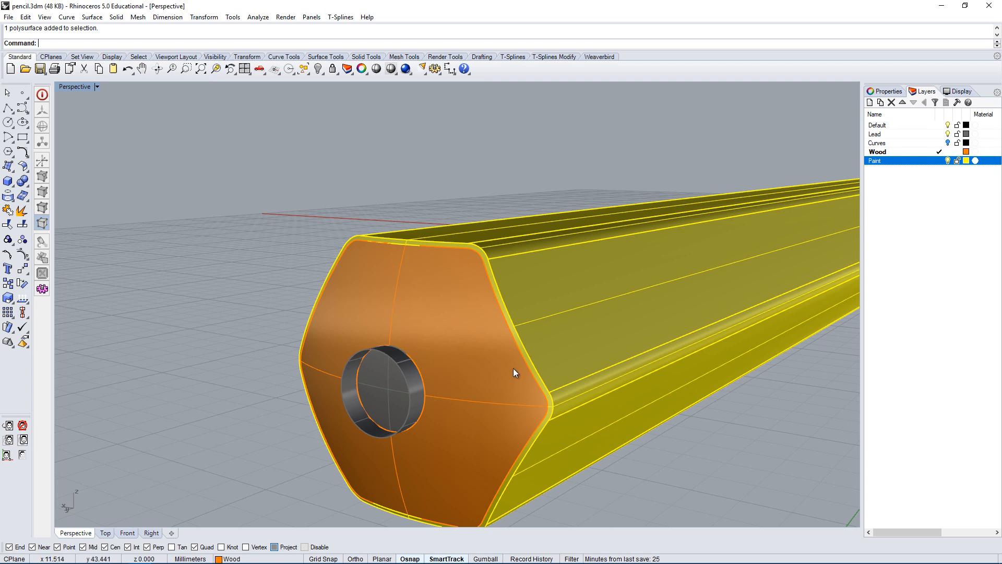
Trim the lead tube protruding past the pencil's blunt end, using the round lead end surface as the cutting object.
{"action": "right_click_drag", "start_coordinate": [514, 372], "coordinate": [467, 363]}
{"action": "left_click", "coordinate": [181, 244]}
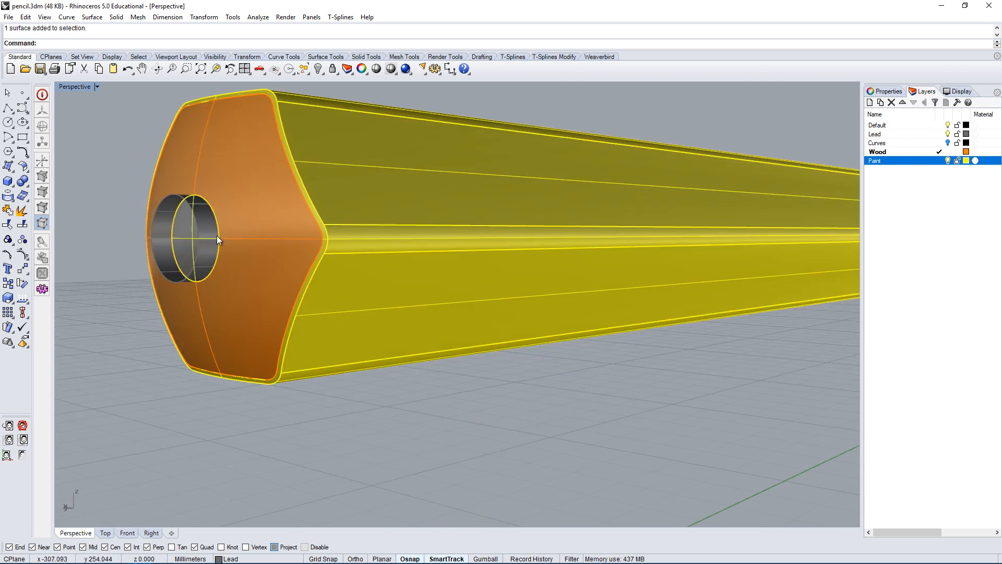
{"action": "right_click_drag", "start_coordinate": [217, 240], "coordinate": [290, 242]}
{"action": "scroll", "coordinate": [289, 240], "scroll_direction": "down", "scroll_amount": 10}
{"action": "scroll", "coordinate": [232, 244], "scroll_direction": "up", "scroll_amount": 2}
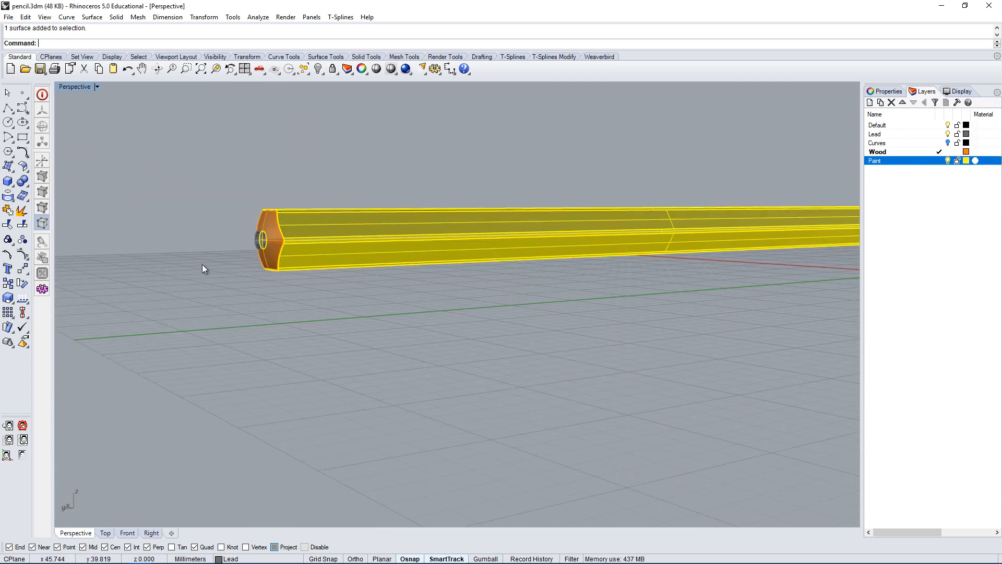
{"action": "scroll", "coordinate": [212, 258], "scroll_direction": "up", "scroll_amount": 3}
{"action": "key", "text": "Return"}
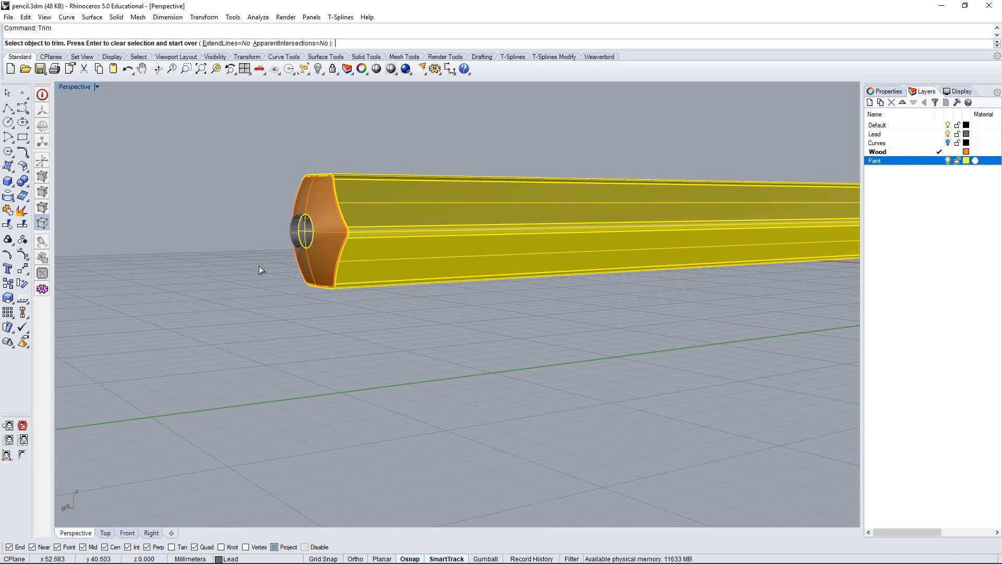
{"action": "scroll", "coordinate": [296, 240], "scroll_direction": "up", "scroll_amount": 5}
{"action": "left_click", "coordinate": [292, 233]}
{"action": "right_click_drag", "start_coordinate": [308, 253], "coordinate": [352, 284]}
{"action": "key", "text": "Return"}
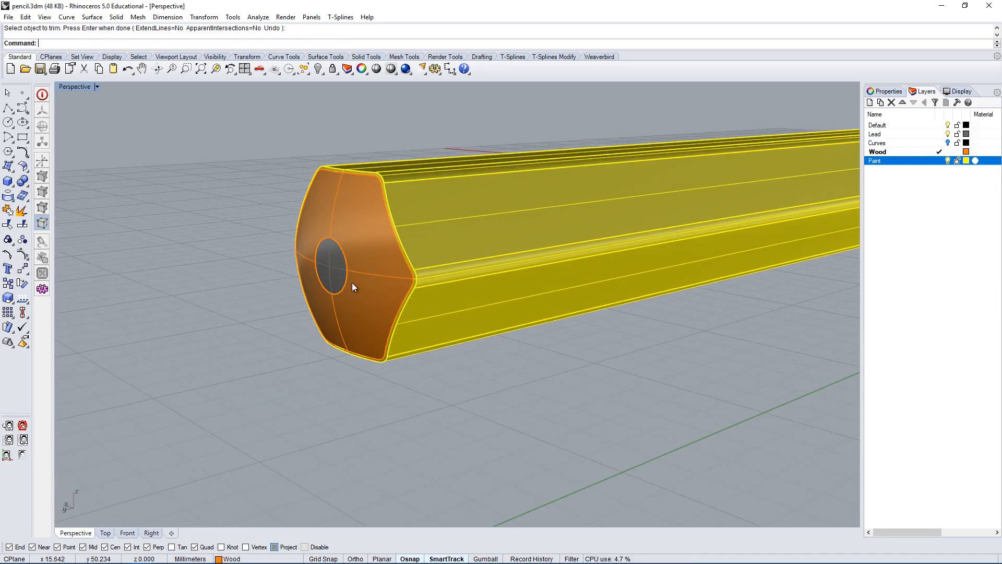
Join the lead's round end surface, conical tip and long cylindrical surface into one object.
{"action": "left_click", "coordinate": [332, 275]}
{"action": "right_click_drag", "start_coordinate": [290, 265], "coordinate": [679, 269]}
{"action": "scroll", "coordinate": [570, 273], "scroll_direction": "down", "scroll_amount": 6}
{"action": "scroll", "coordinate": [496, 336], "scroll_direction": "up", "scroll_amount": 4}
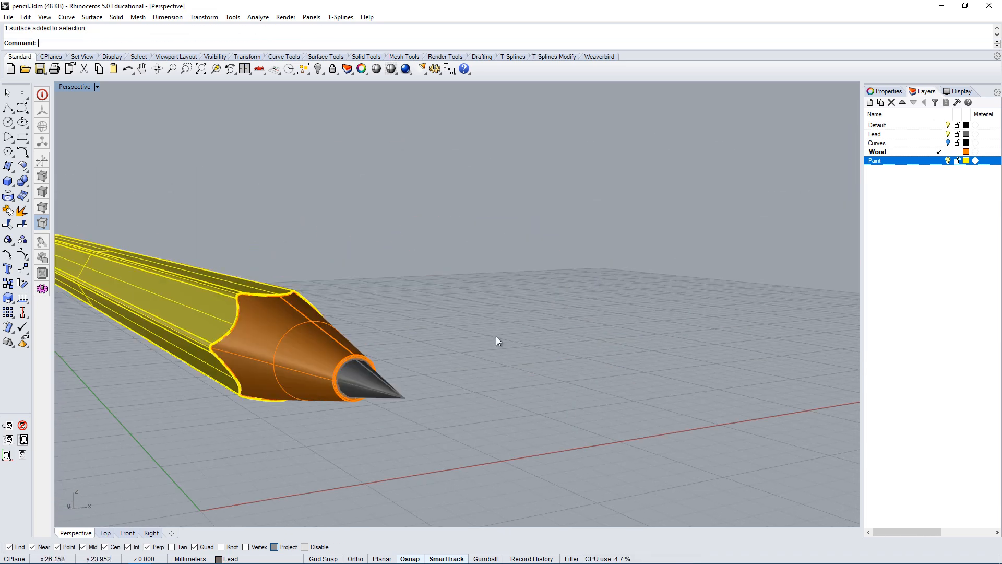
{"action": "scroll", "coordinate": [360, 374], "scroll_direction": "up", "scroll_amount": 3}
{"action": "scroll", "coordinate": [437, 397], "scroll_direction": "down", "scroll_amount": 3}
{"action": "scroll", "coordinate": [441, 407], "scroll_direction": "up", "scroll_amount": 2}
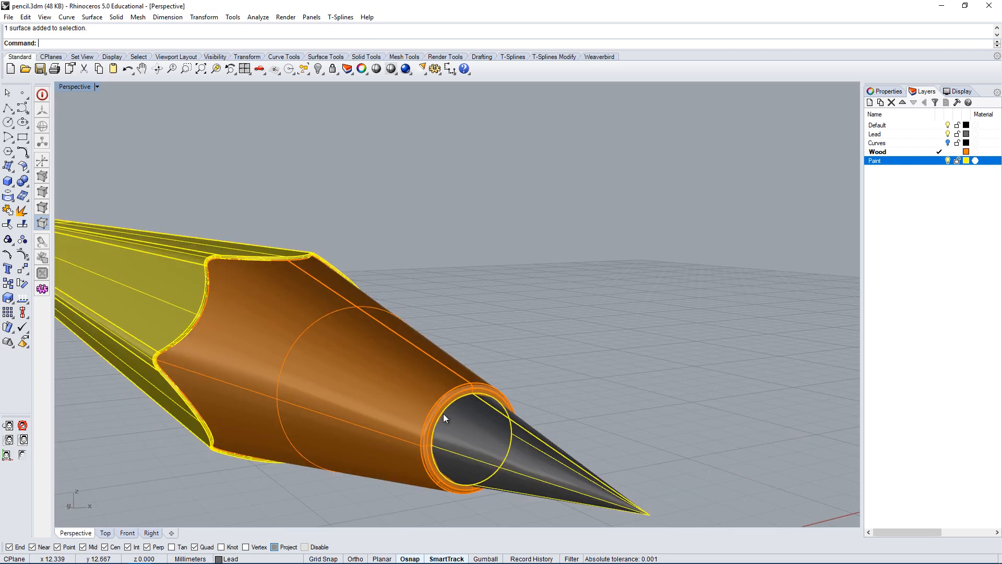
{"action": "left_click", "coordinate": [434, 421]}
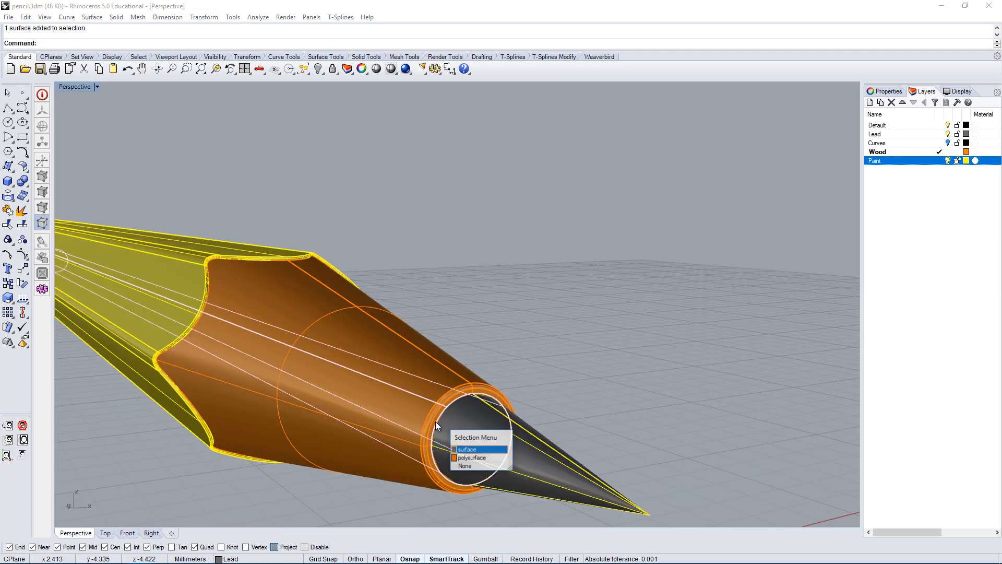
{"action": "left_click", "coordinate": [473, 450]}
{"action": "scroll", "coordinate": [524, 396], "scroll_direction": "down", "scroll_amount": 2}
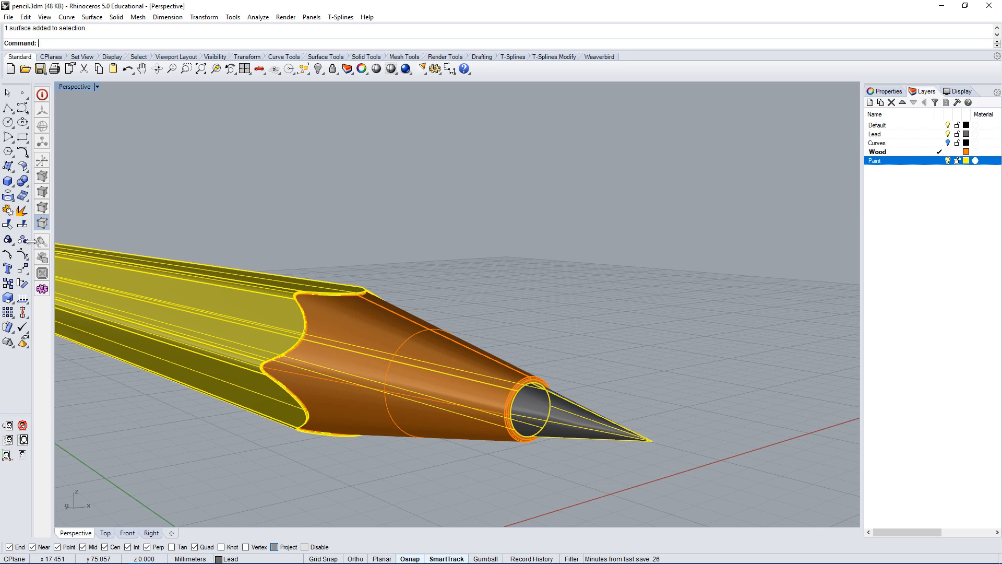
{"action": "left_click", "coordinate": [8, 211]}
{"action": "scroll", "coordinate": [609, 255], "scroll_direction": "down", "scroll_amount": 5}
{"action": "mouse_move", "coordinate": [609, 258]}
{"action": "right_mouse_down"}
{"action": "mouse_move", "coordinate": [687, 335]}
{"action": "mouse_move", "coordinate": [530, 308]}
{"action": "mouse_move", "coordinate": [599, 331]}
{"action": "mouse_move", "coordinate": [606, 315]}
{"action": "mouse_move", "coordinate": [588, 318]}
{"action": "right_mouse_up"}
{"action": "mouse_move", "coordinate": [723, 275]}
{"action": "right_mouse_down"}
{"action": "mouse_move", "coordinate": [593, 280]}
{"action": "mouse_move", "coordinate": [701, 309]}
{"action": "mouse_move", "coordinate": [581, 331]}
{"action": "mouse_move", "coordinate": [694, 264]}
{"action": "mouse_move", "coordinate": [665, 299]}
{"action": "right_mouse_up"}
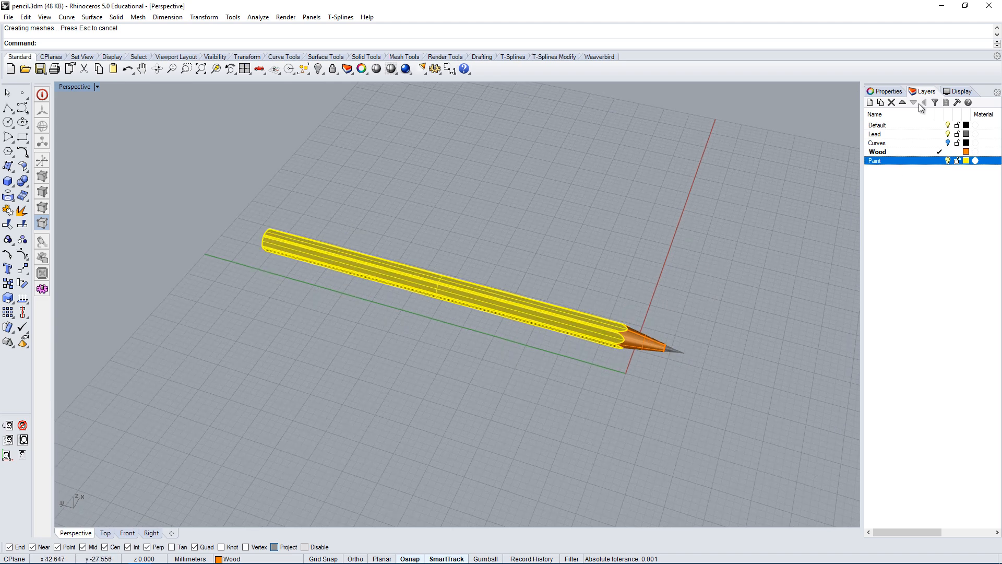